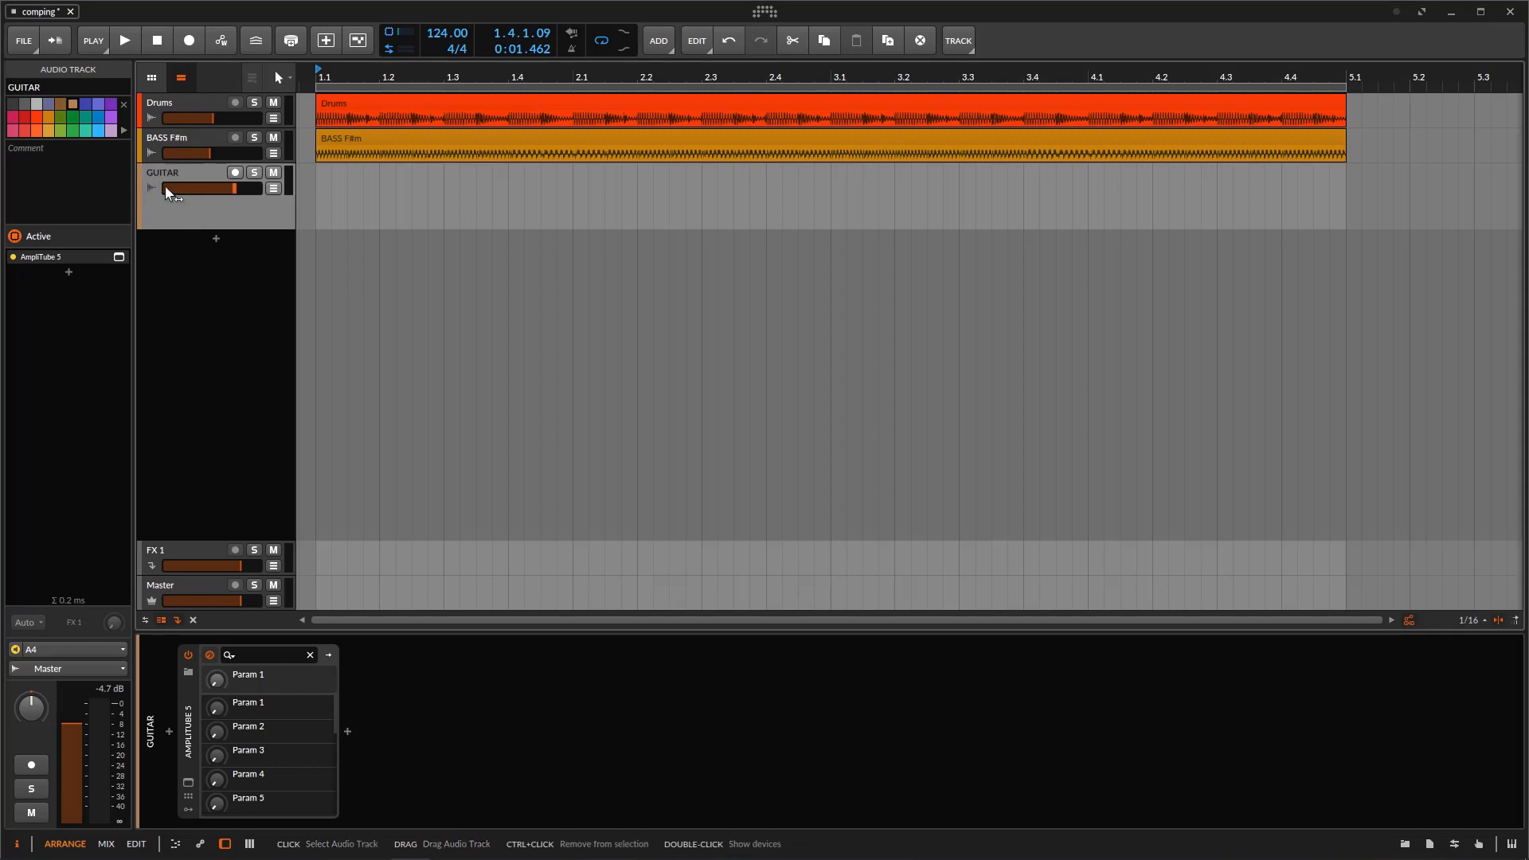
Step: Check the available input sources for the GUITAR track and view its AmpliTube 5 plug-in window
left_click(70, 649)
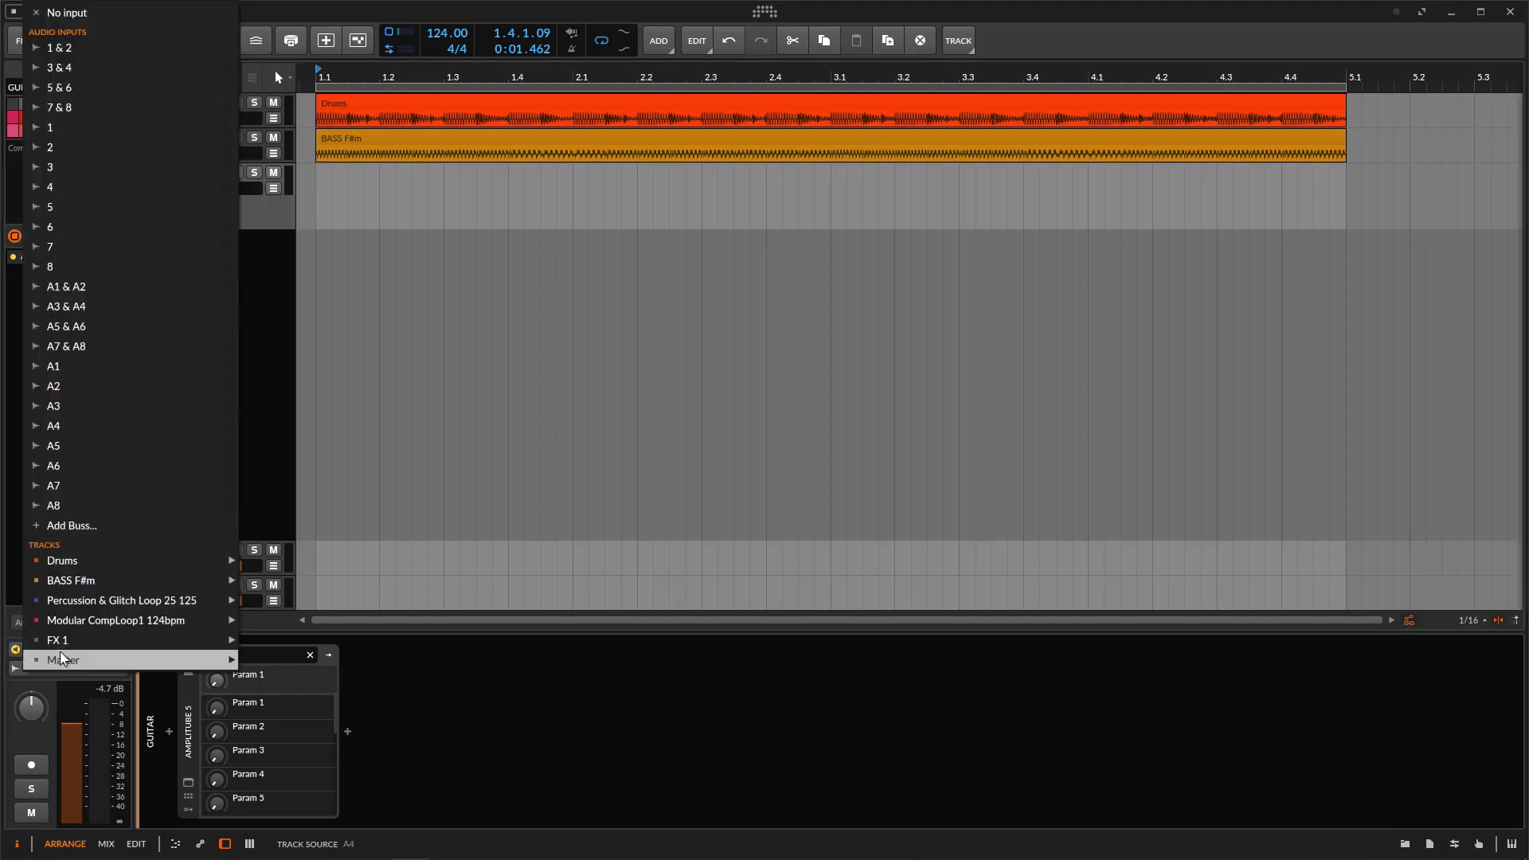
left_click(267, 213)
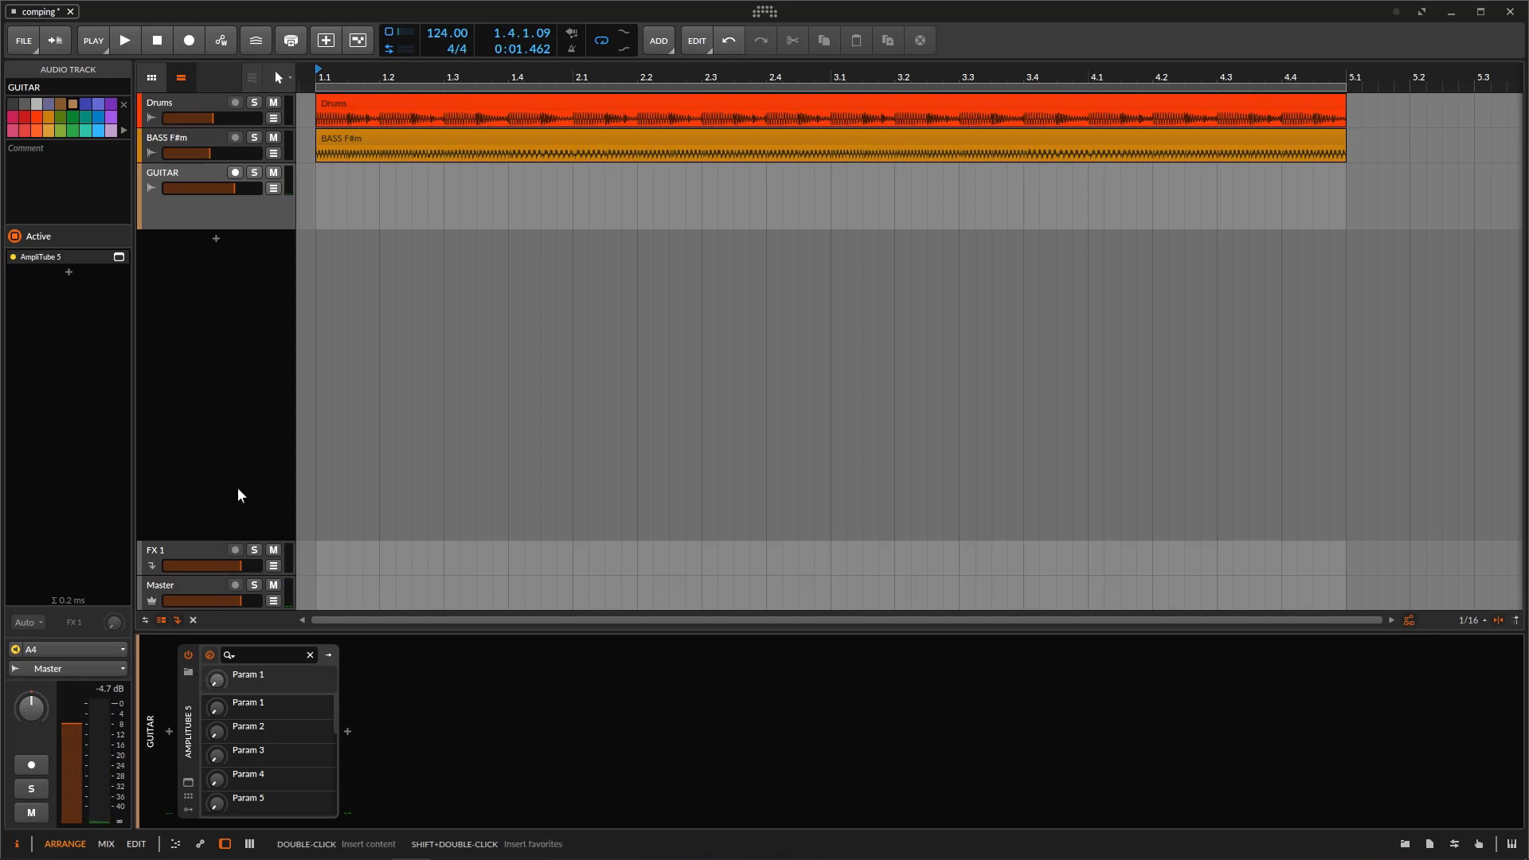
left_click(188, 785)
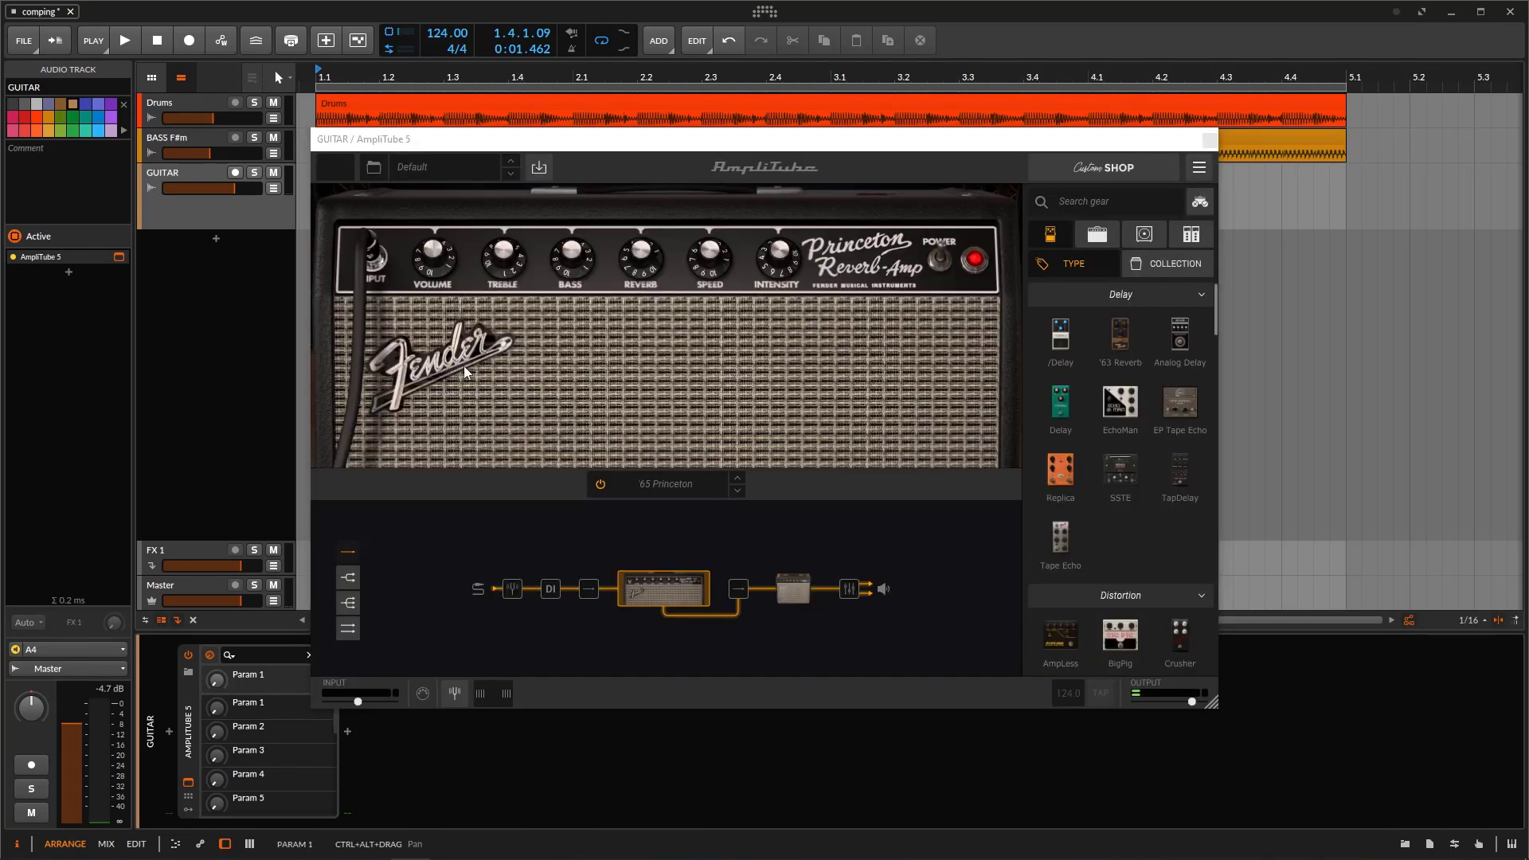
left_click(1210, 141)
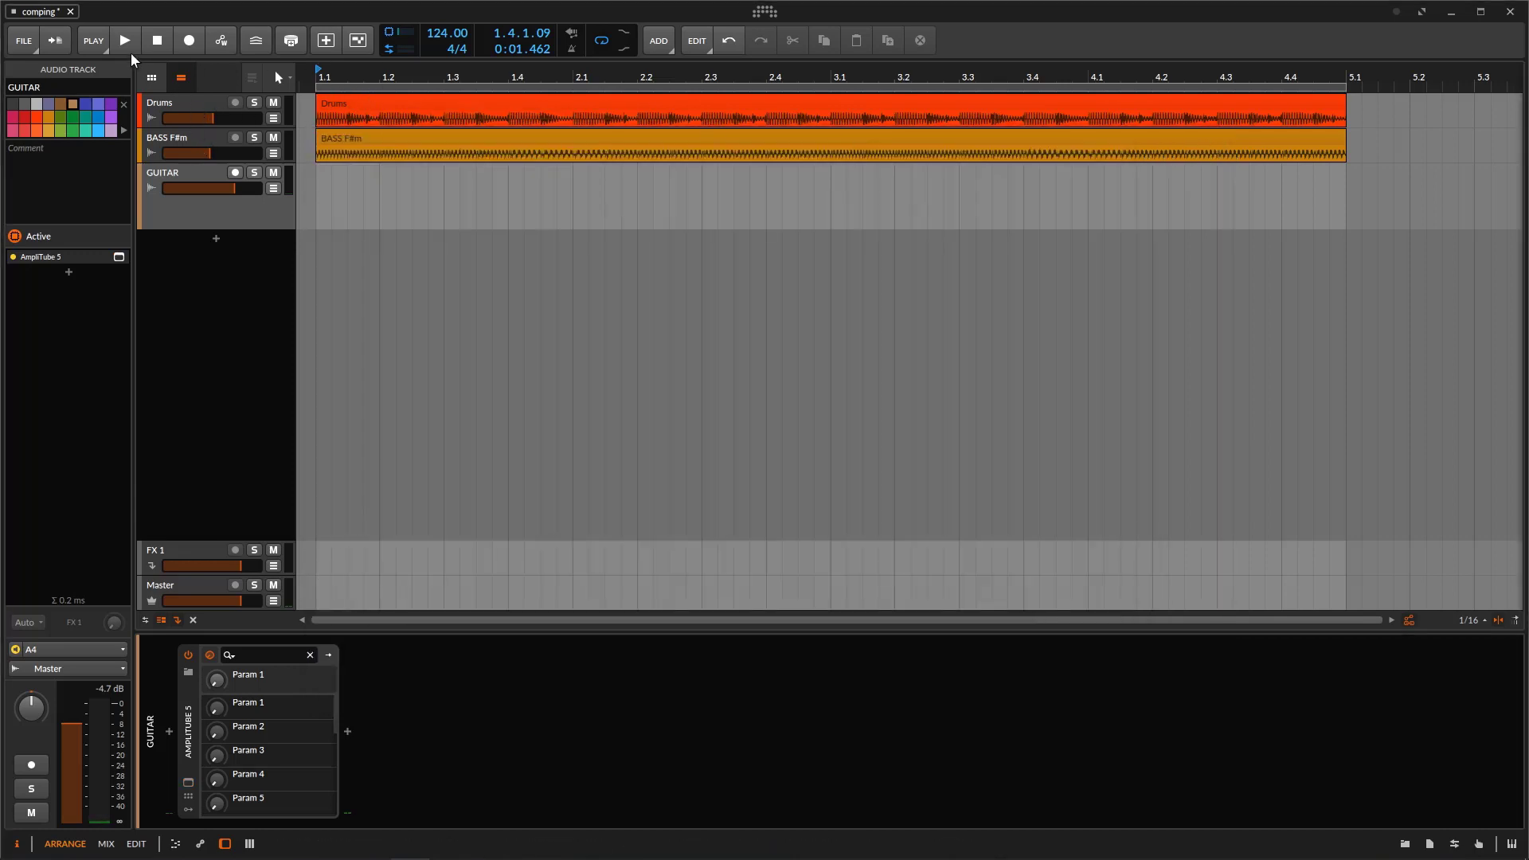
Step: Play the drum and bass loop while lowering the Drums track volume to about -12.3 dB, and stop playback
key("space")
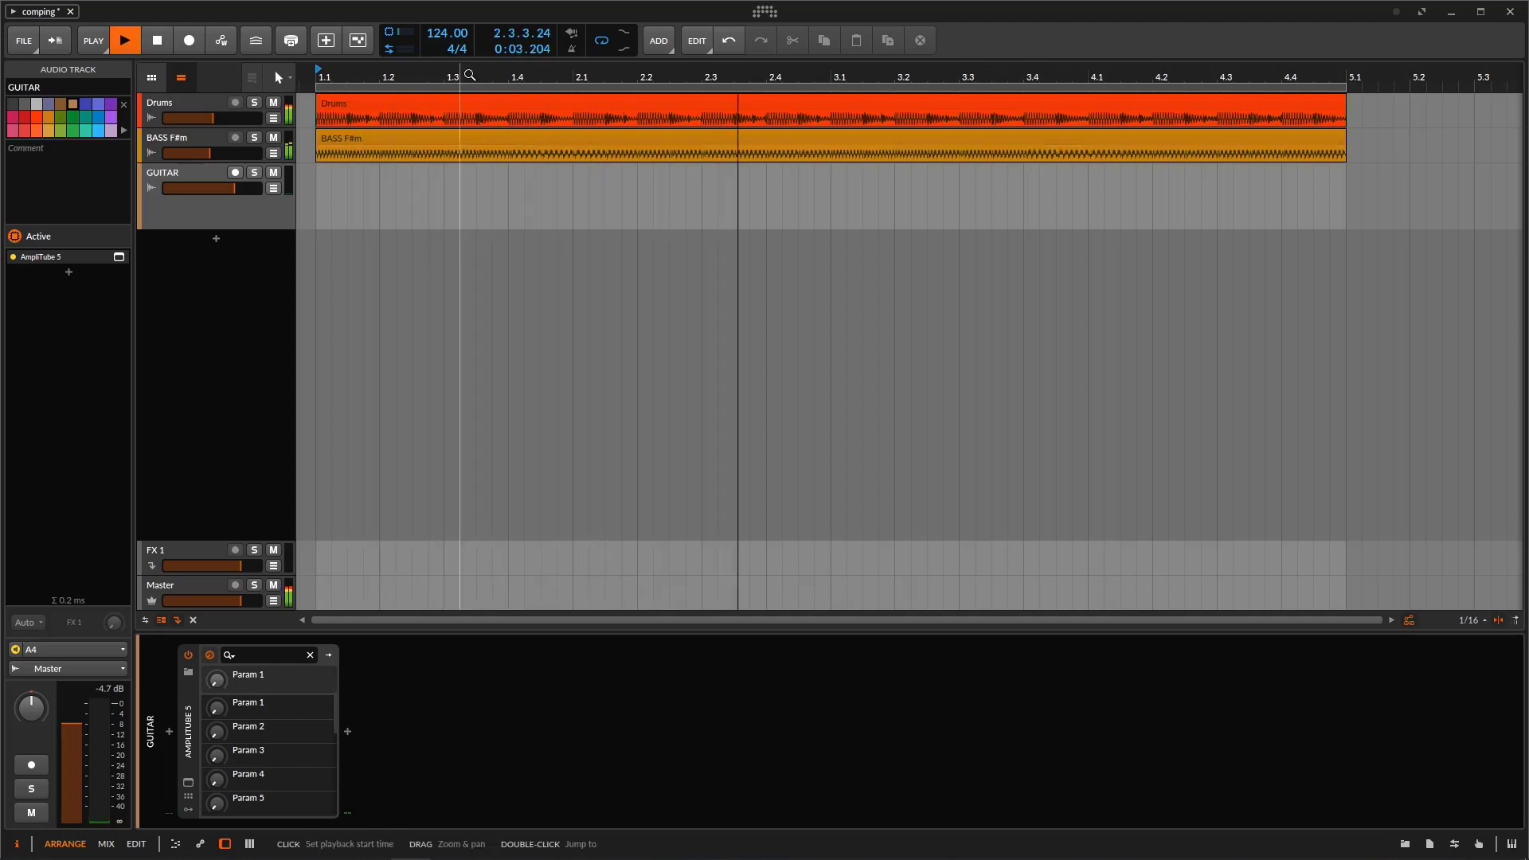
left_click(254, 114)
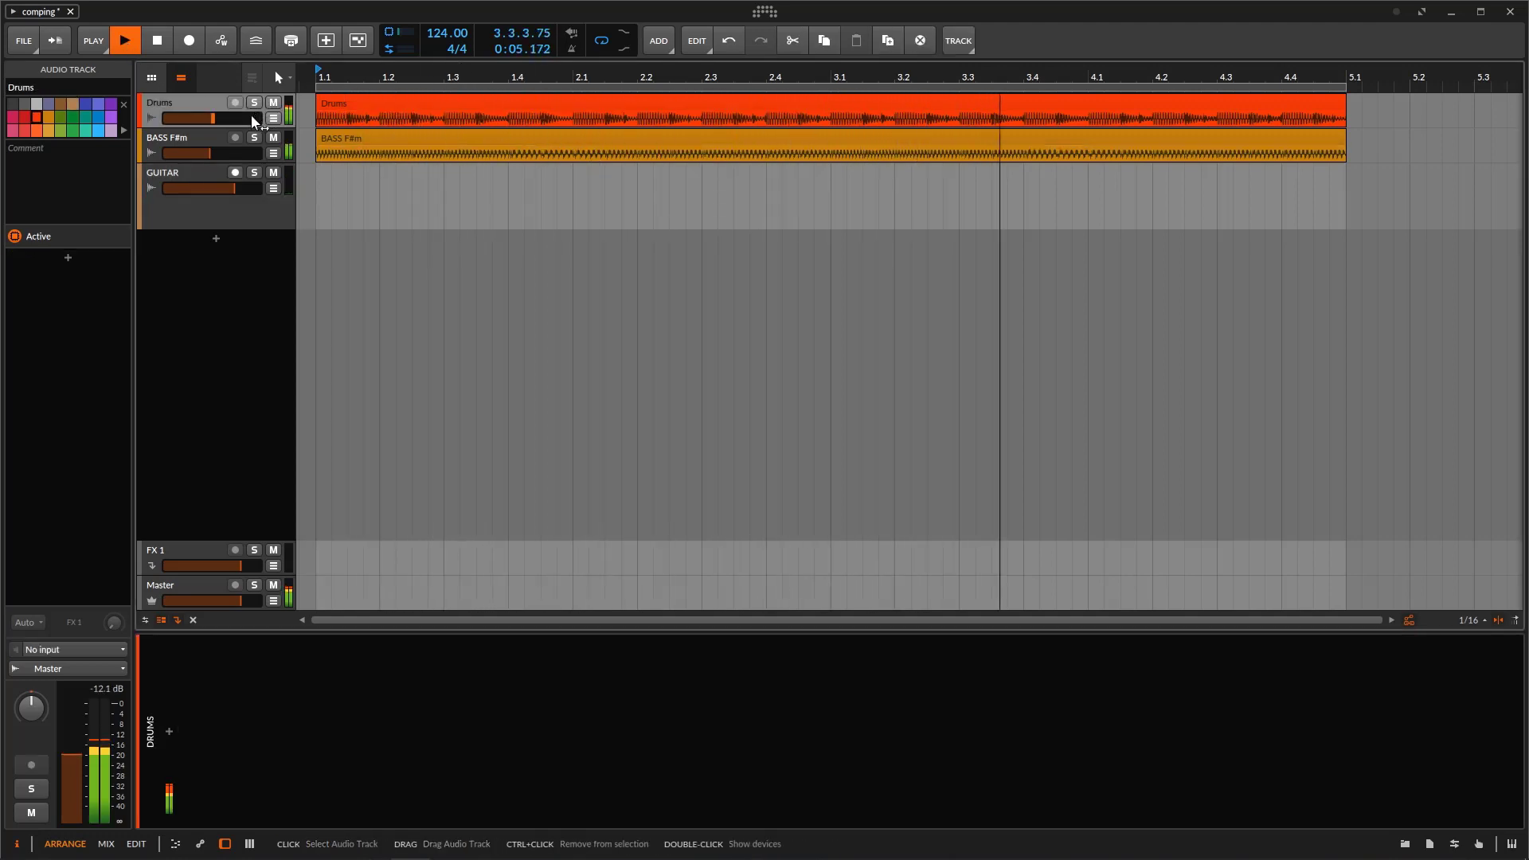
left_click_drag(251, 115, 244, 117)
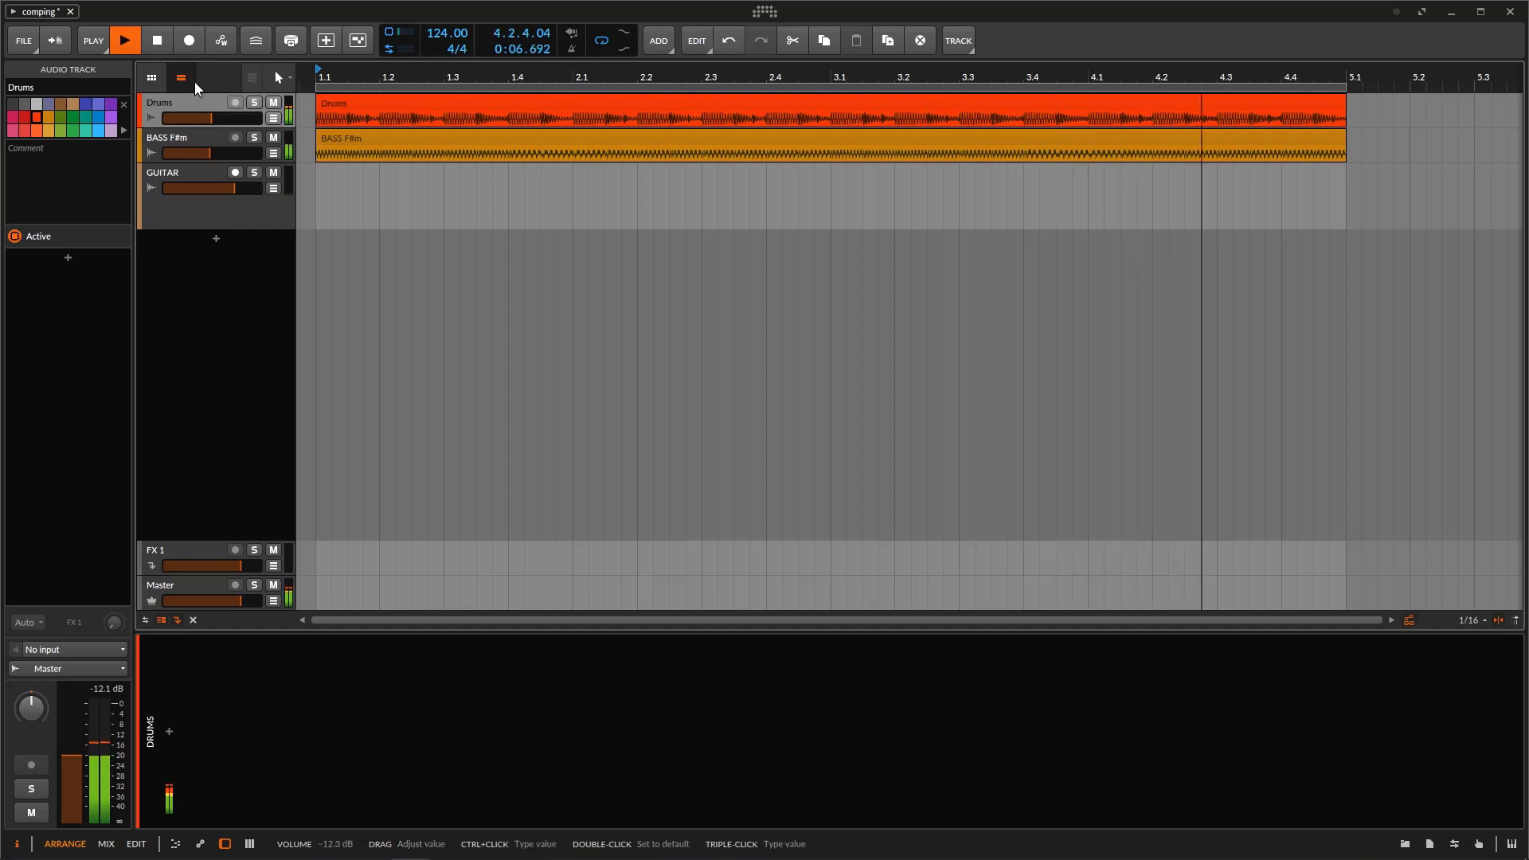
left_click(157, 40)
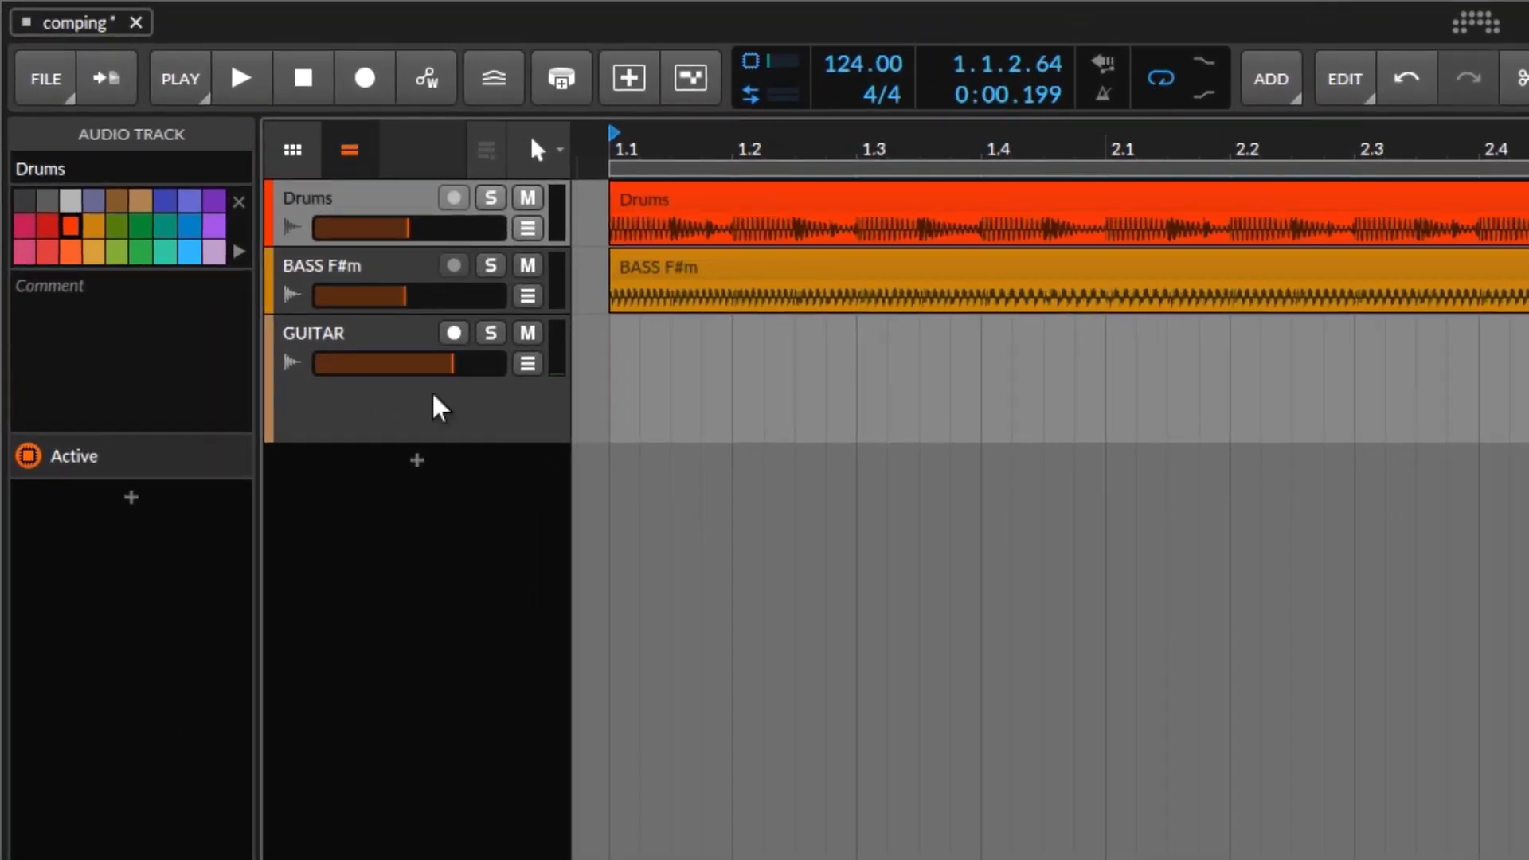
Step: Arm the GUITAR track and record looped guitar takes over the four-bar drum and bass section
left_click(454, 333)
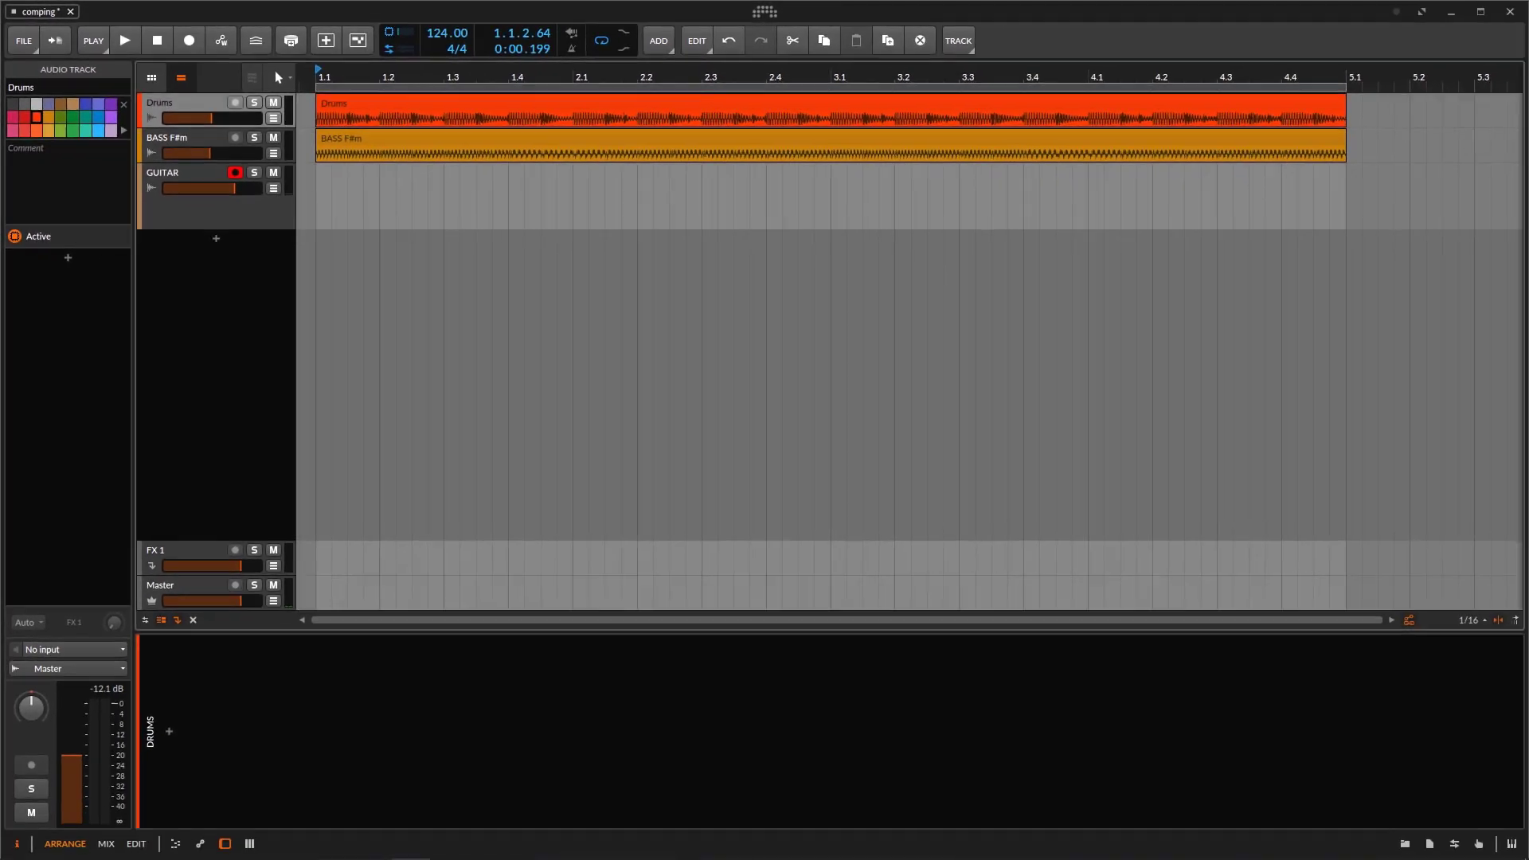
left_click(245, 93)
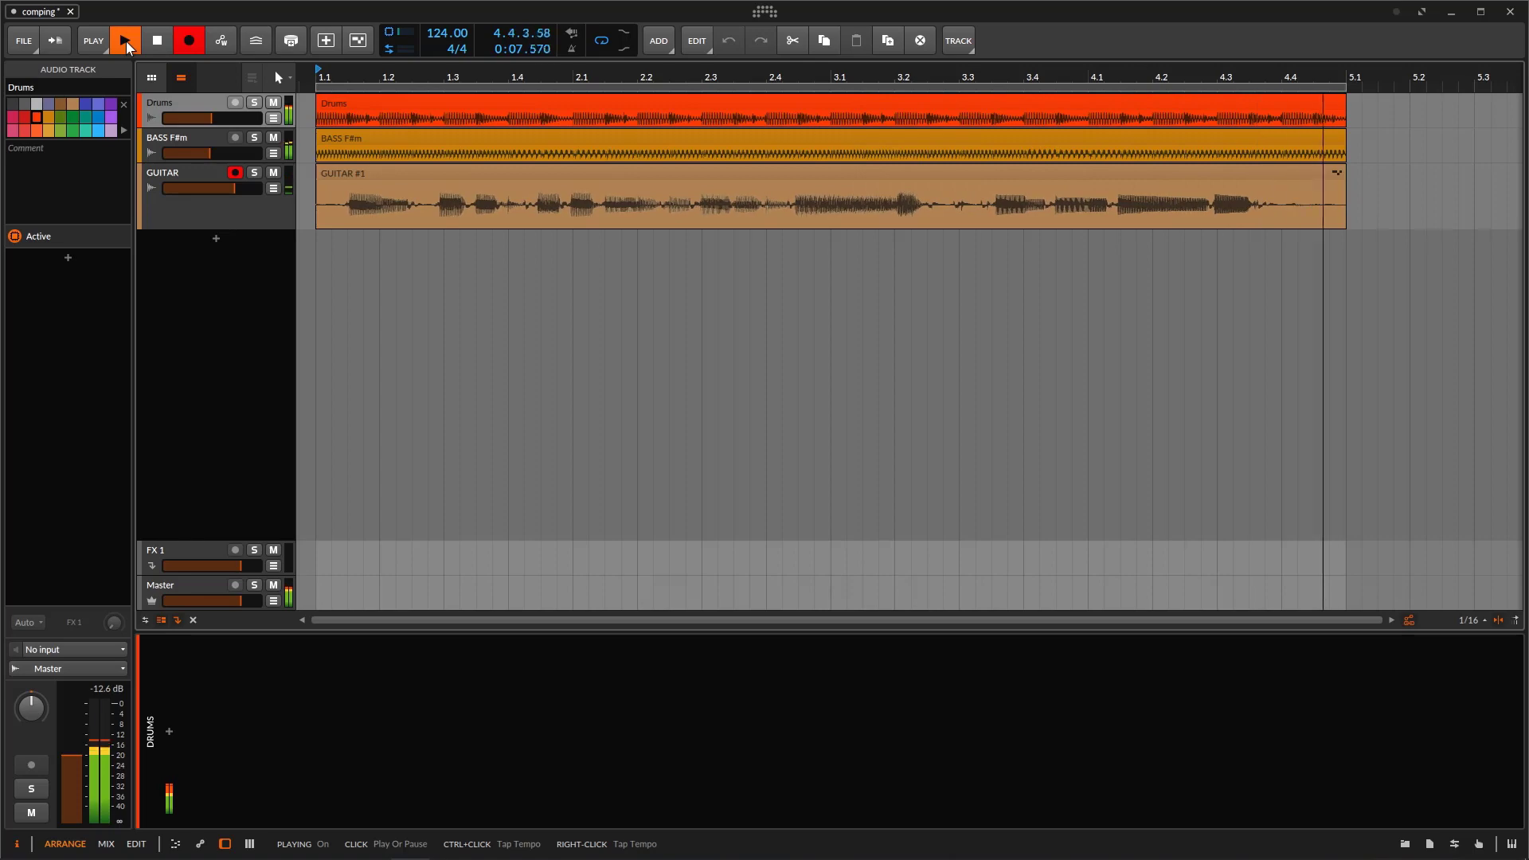
left_click(161, 36)
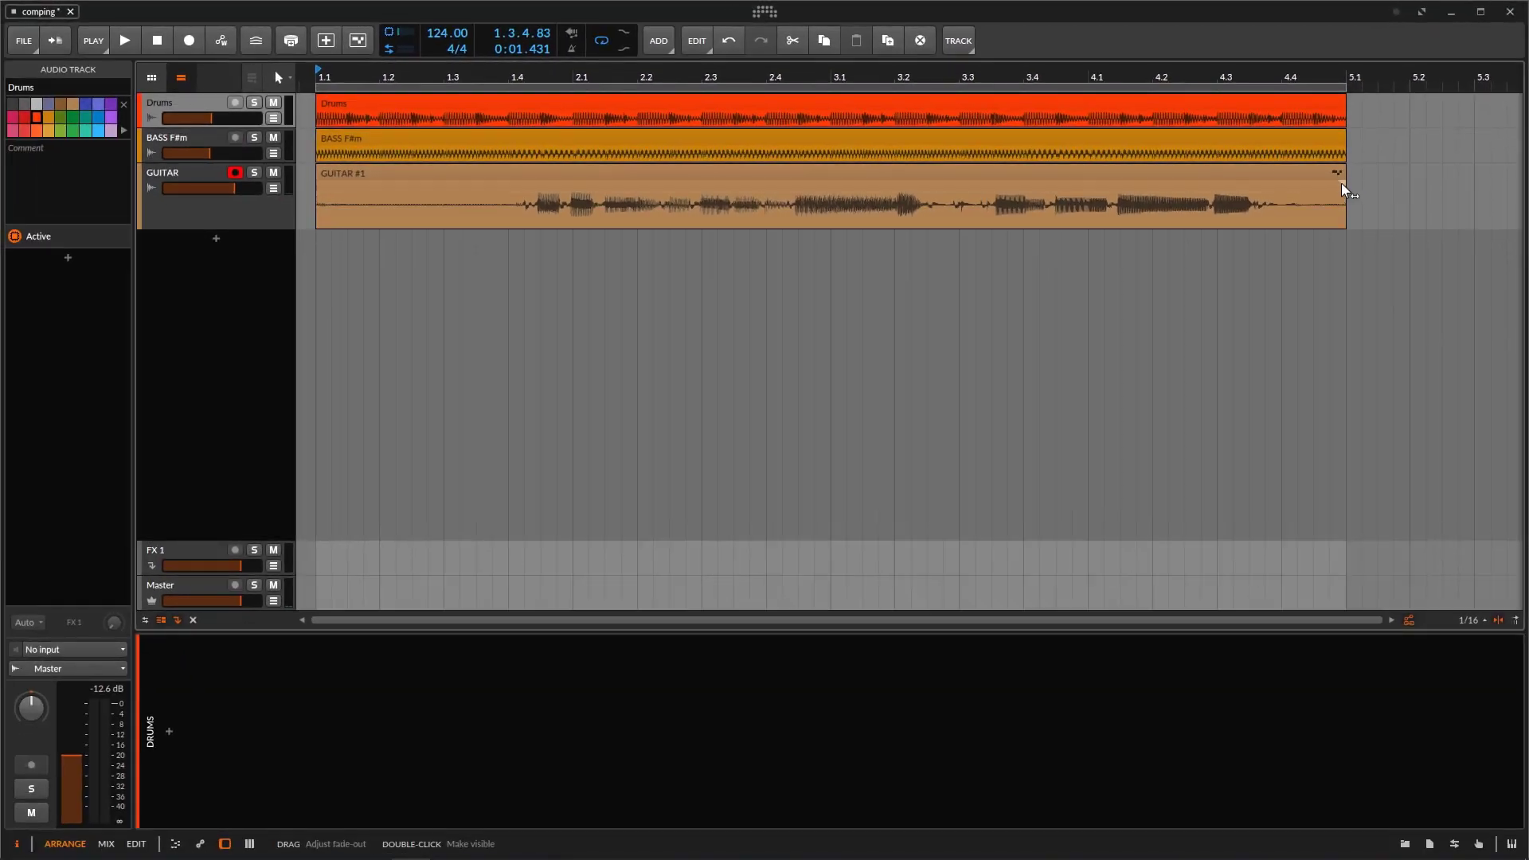
Step: Open the recorded guitar clip in an enlarged comping editor and delete the short Take 4
double_click(1258, 170)
left_click_drag(971, 437, 970, 325)
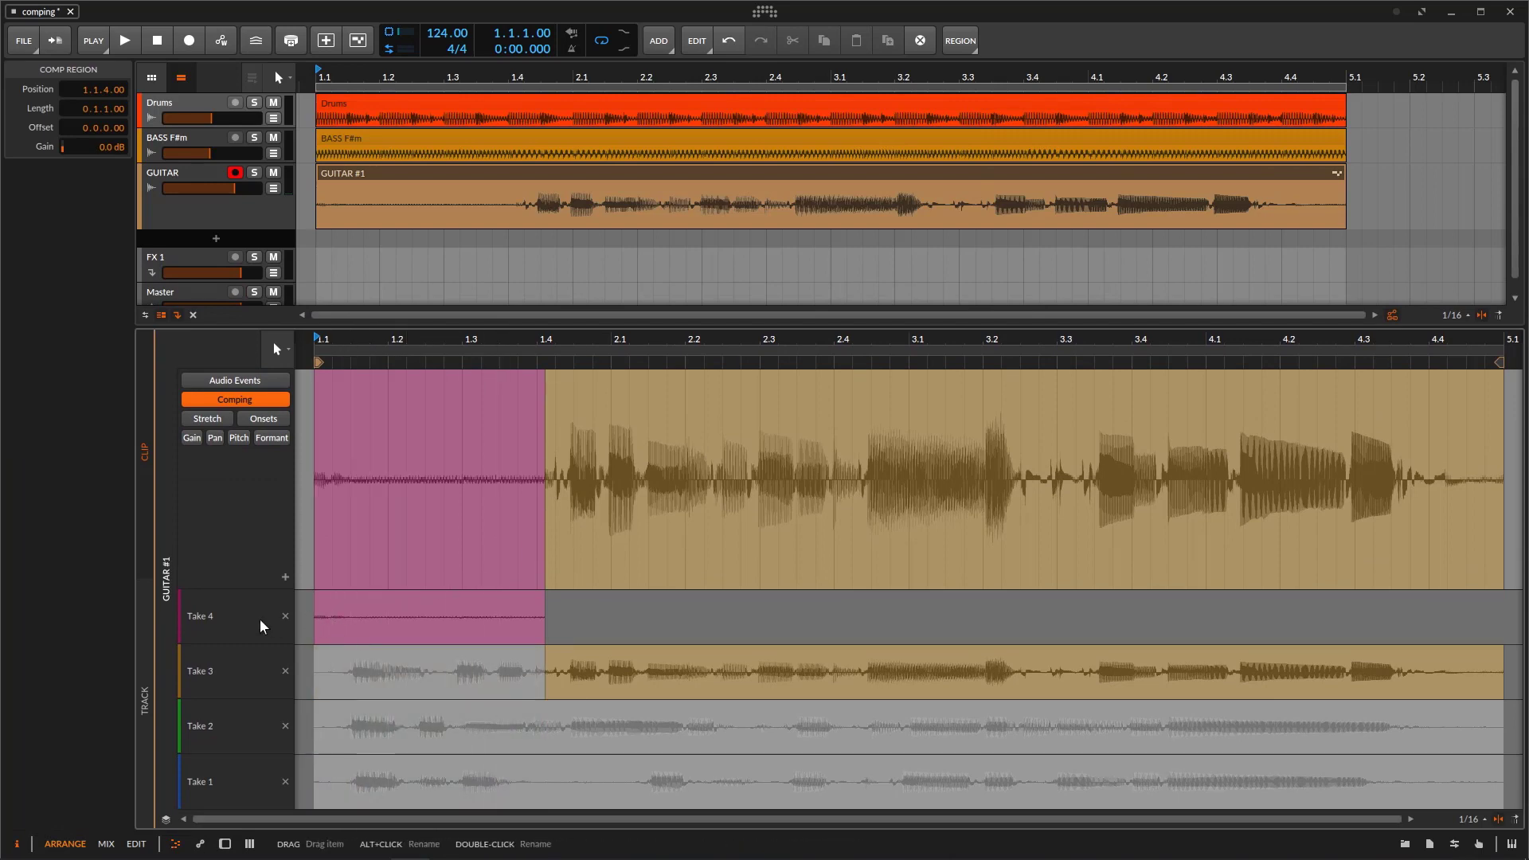
left_click(286, 617)
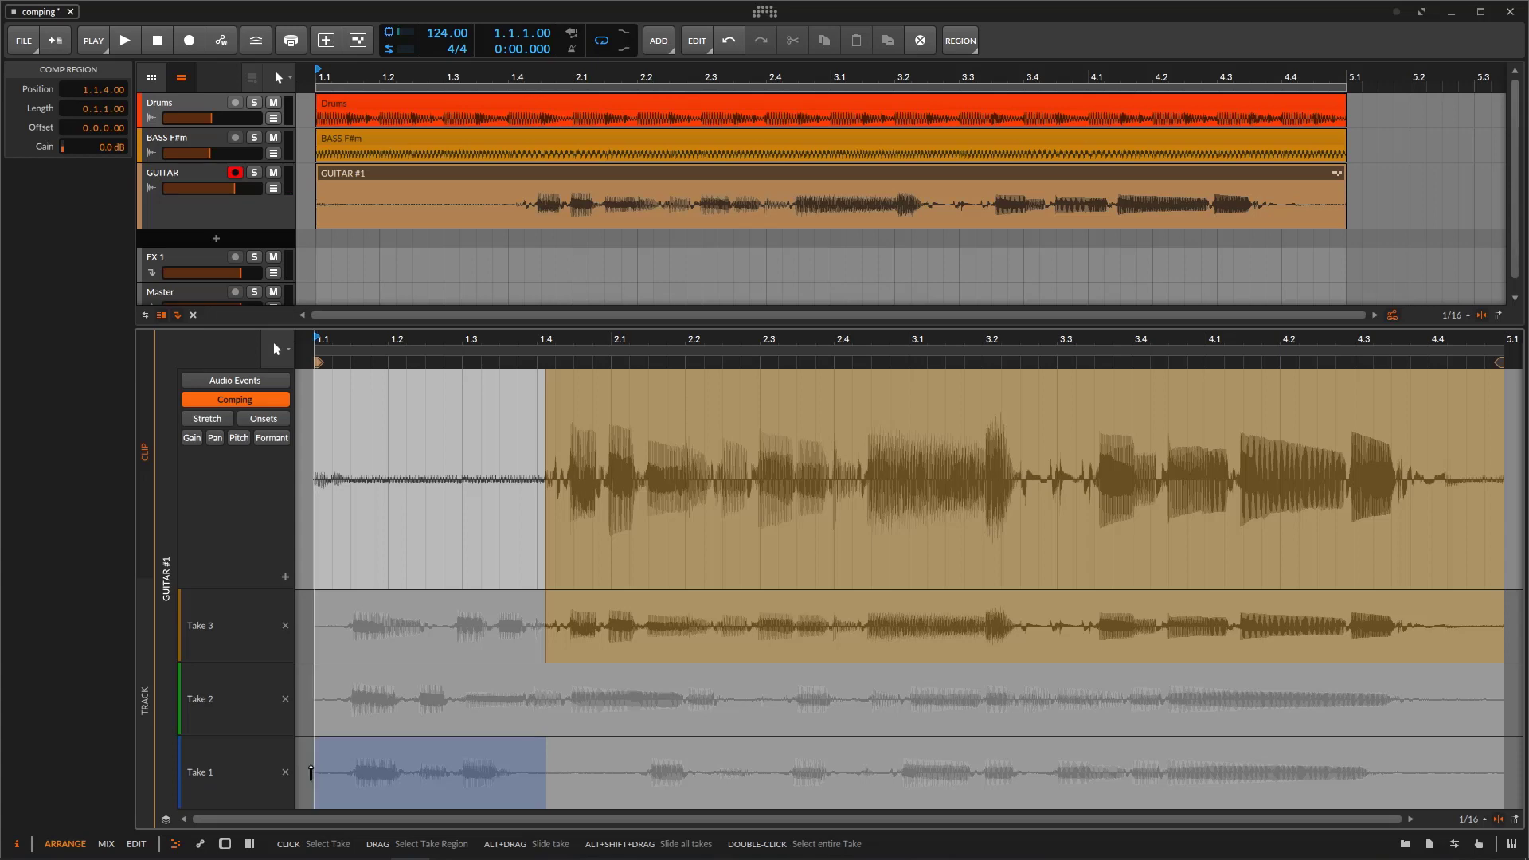
Step: Use Take 1 for the full four bars of the guitar comp and start playback from 3.1
left_click(307, 773)
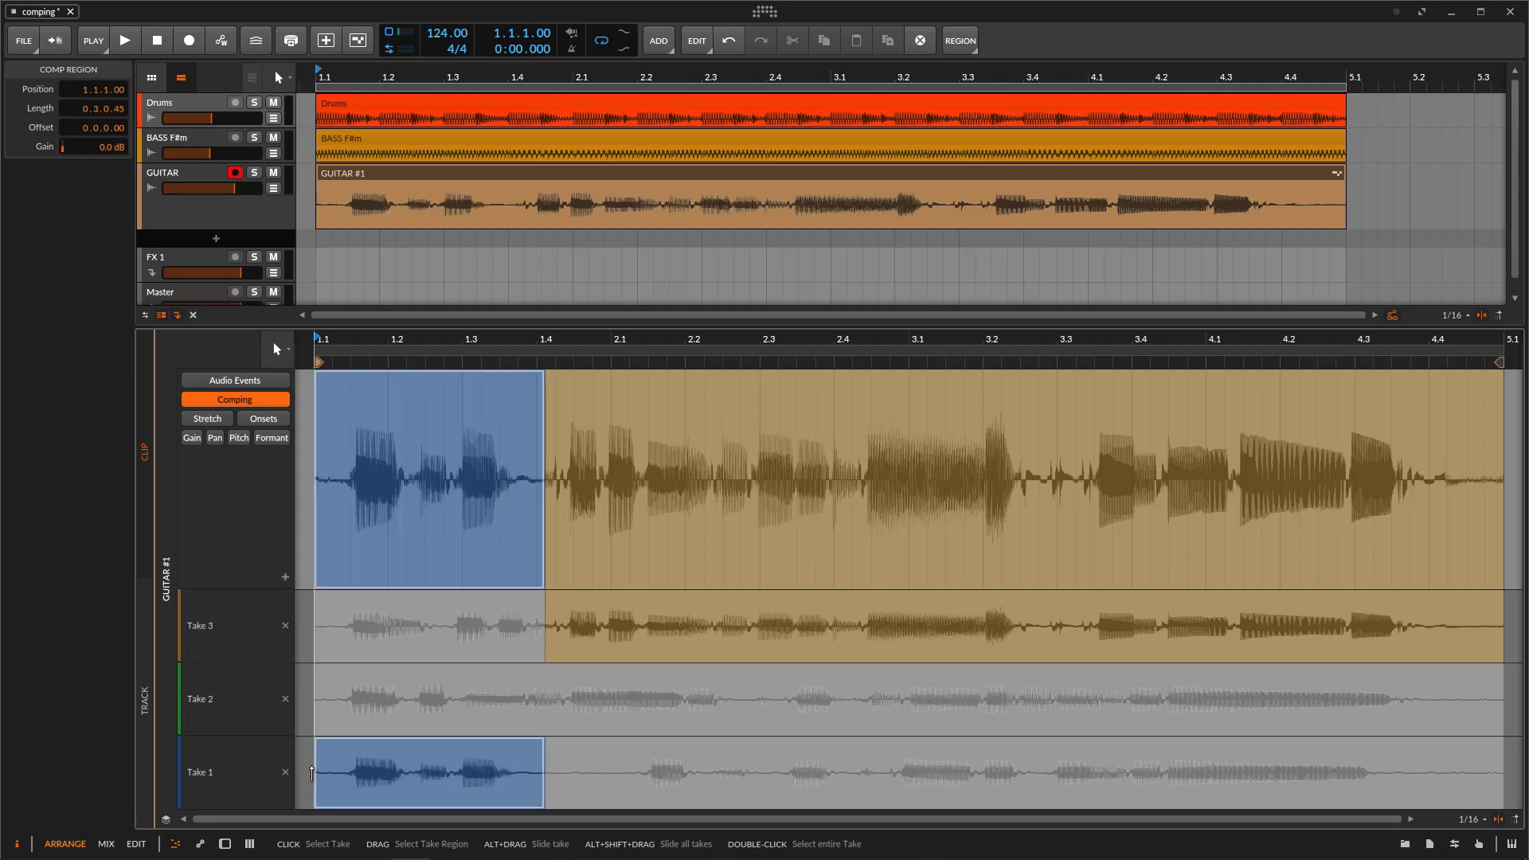
left_click_drag(308, 772, 402, 785)
left_click(402, 786)
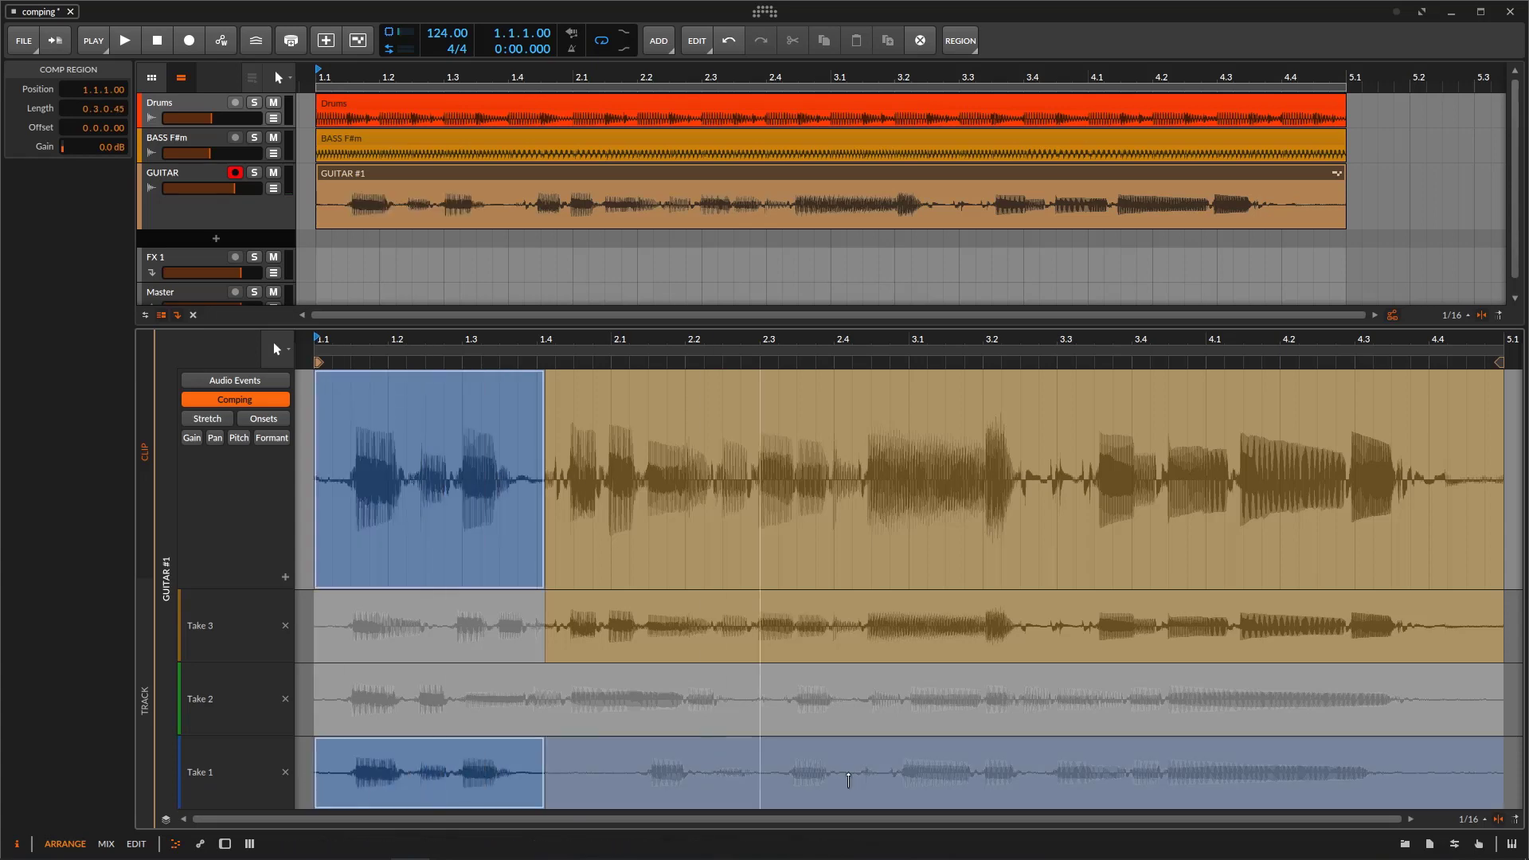
left_click_drag(1498, 755, 311, 758)
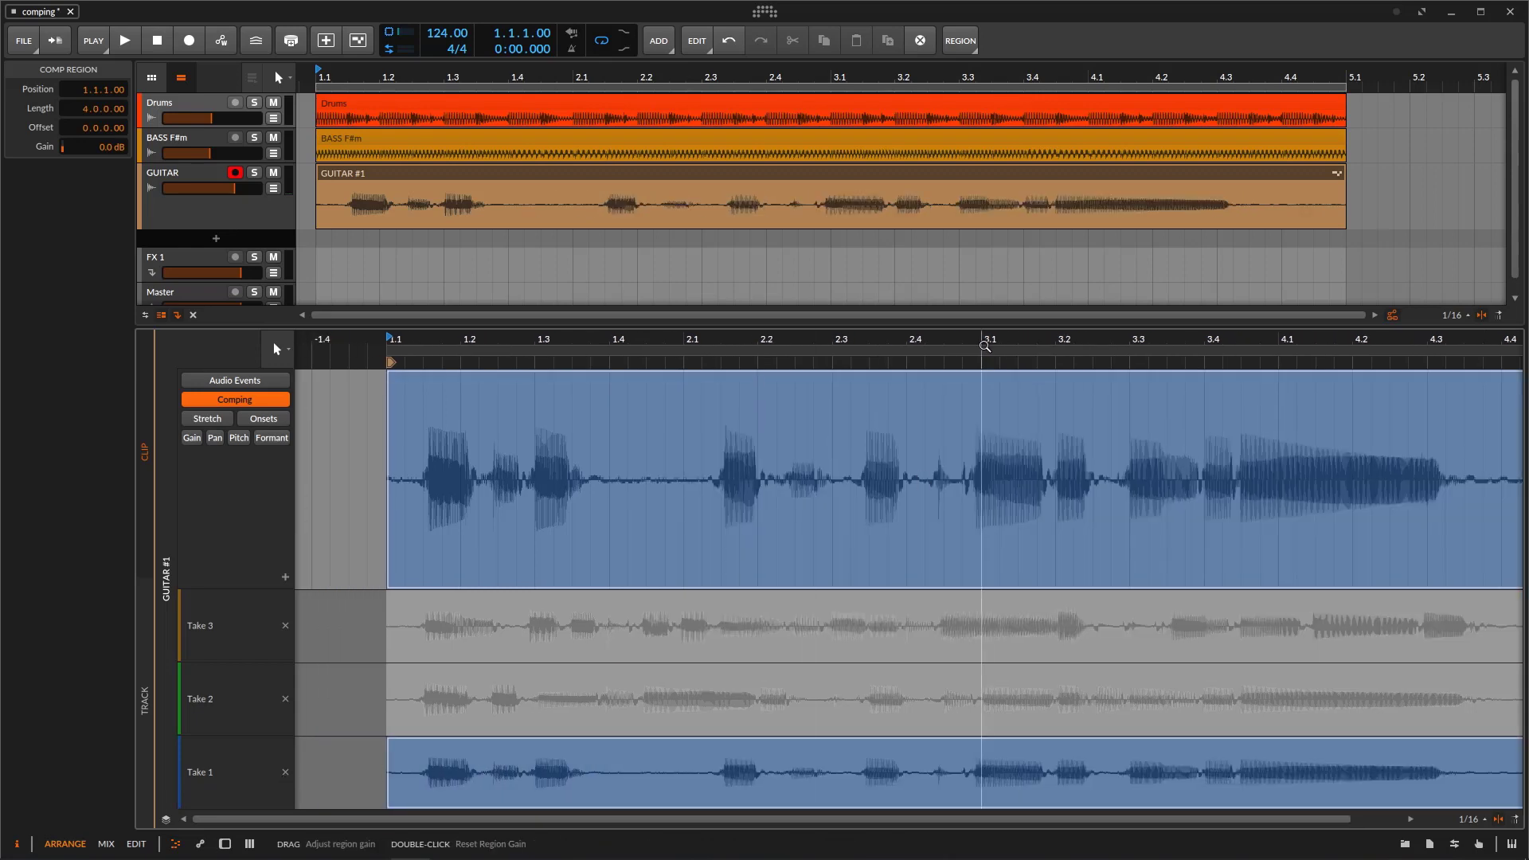
mouse_move(988, 350)
left_mouse_down()
mouse_move(819, 351)
mouse_move(939, 336)
left_mouse_up()
left_click(940, 336)
key("space")
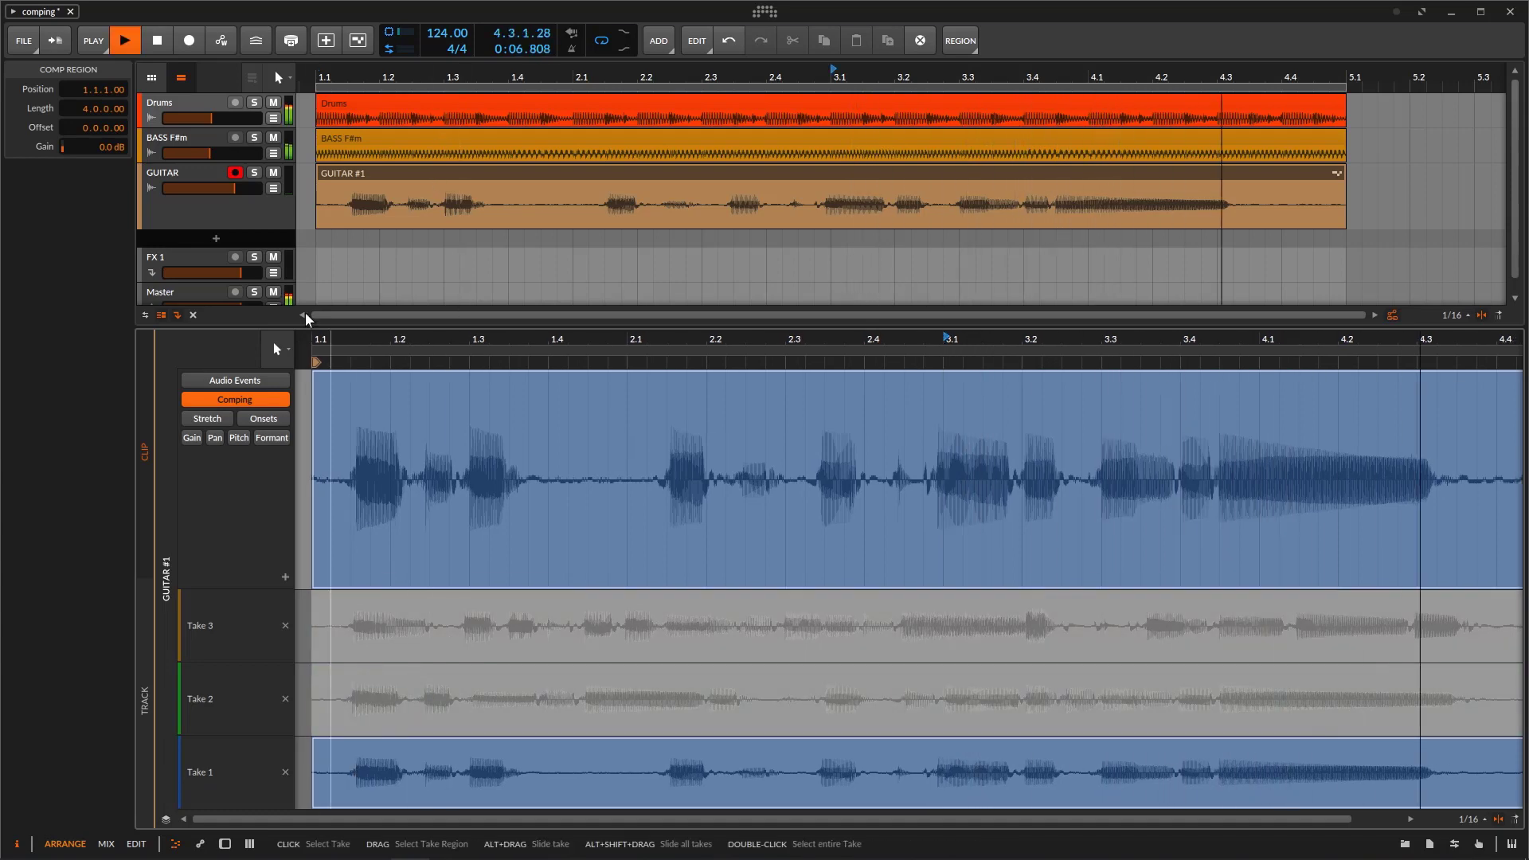
Step: Turn off input monitoring on the GUITAR track and lower its volume to about -5.4 dB
left_click(144, 701)
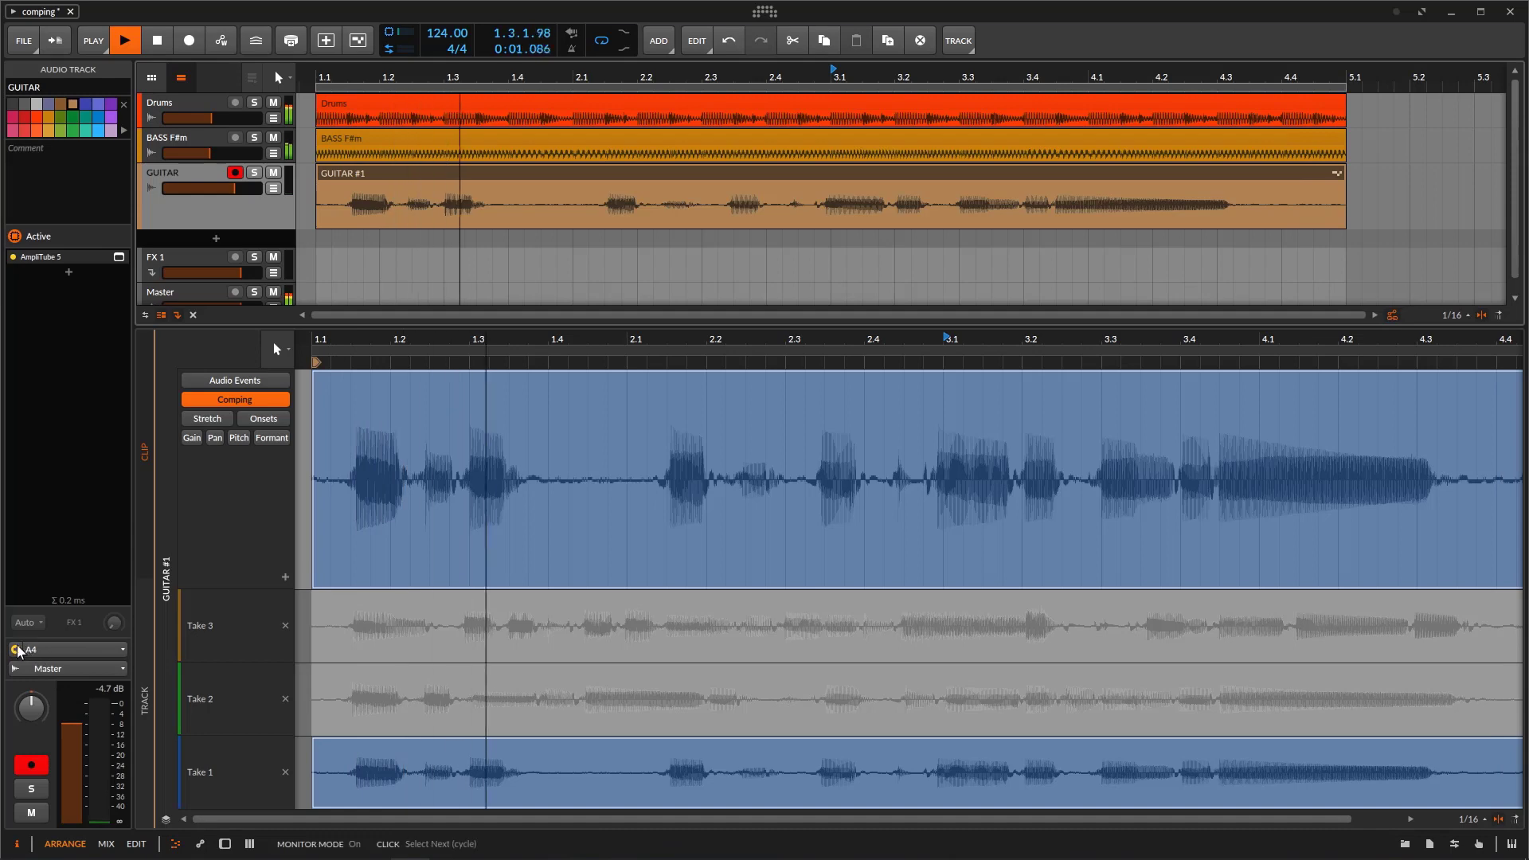
left_click_drag(234, 188, 225, 188)
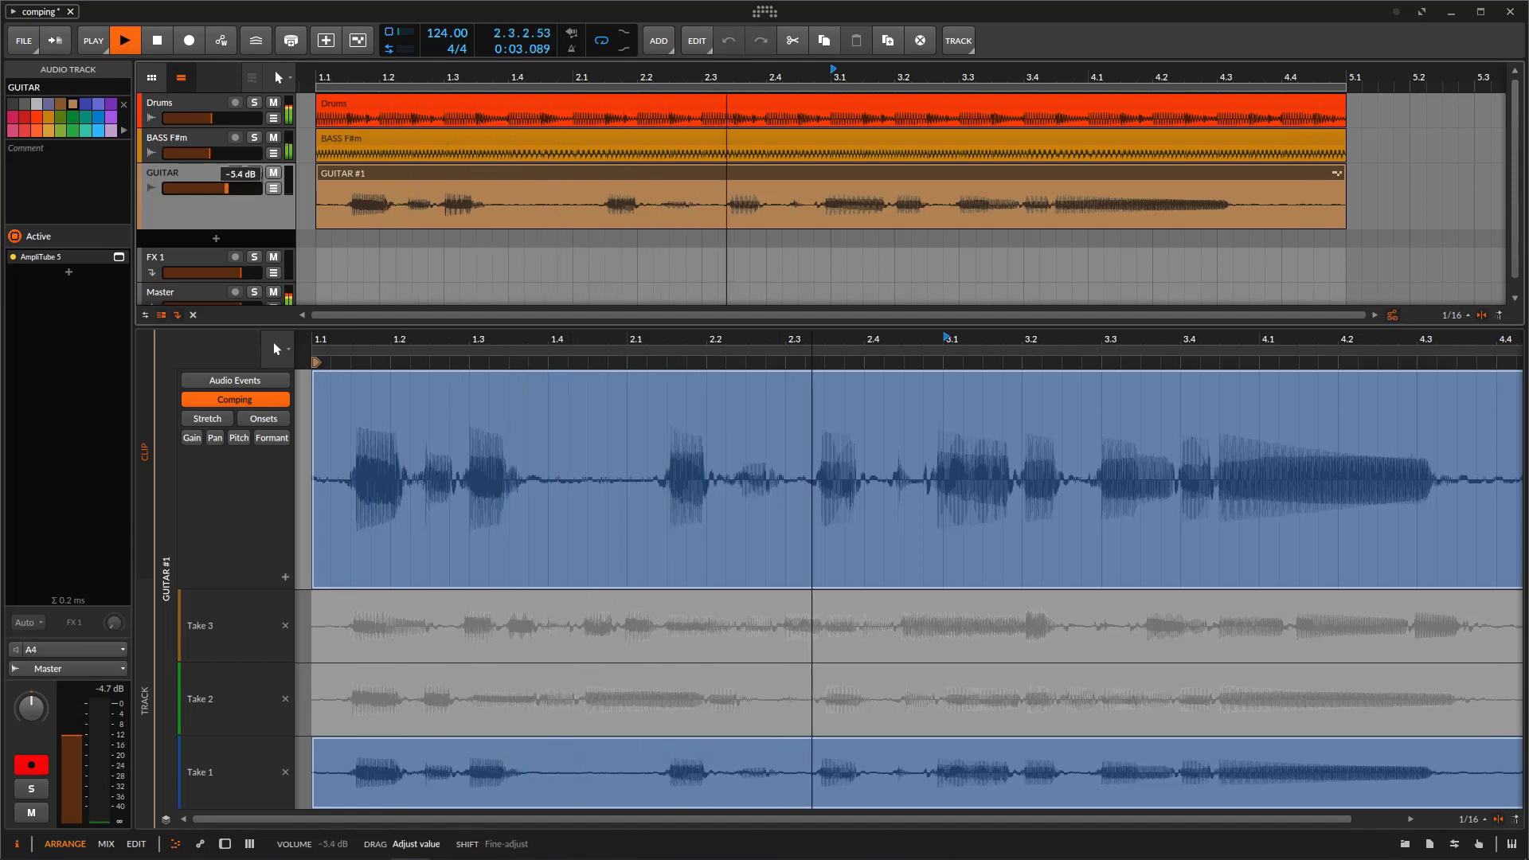
left_click(235, 172)
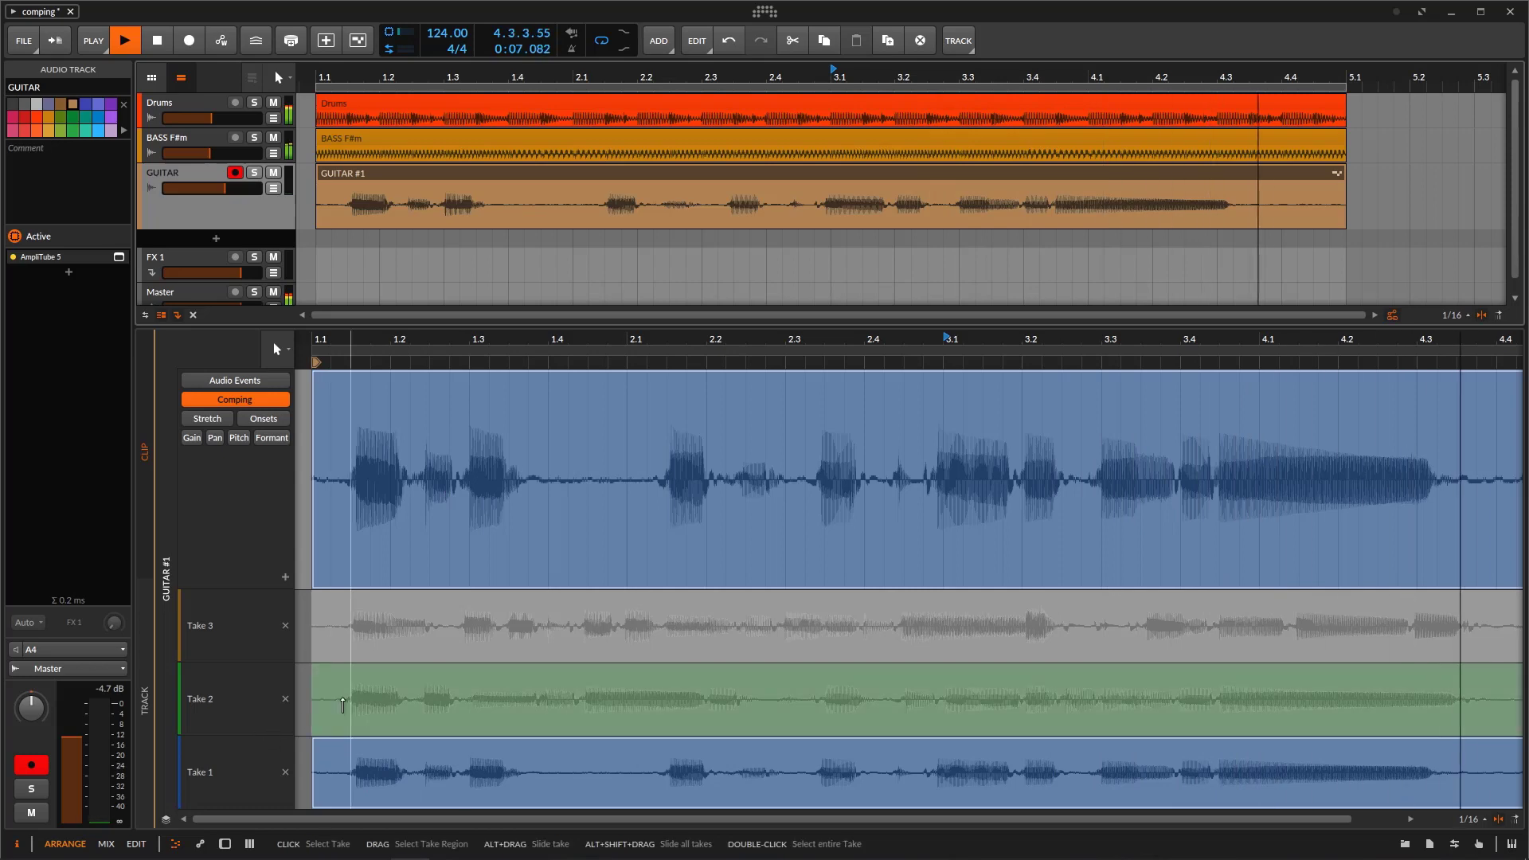
Step: Audition Take 2 and Take 3 in turn across the guitar comp, and stop playback
left_click_drag(313, 701, 1526, 687)
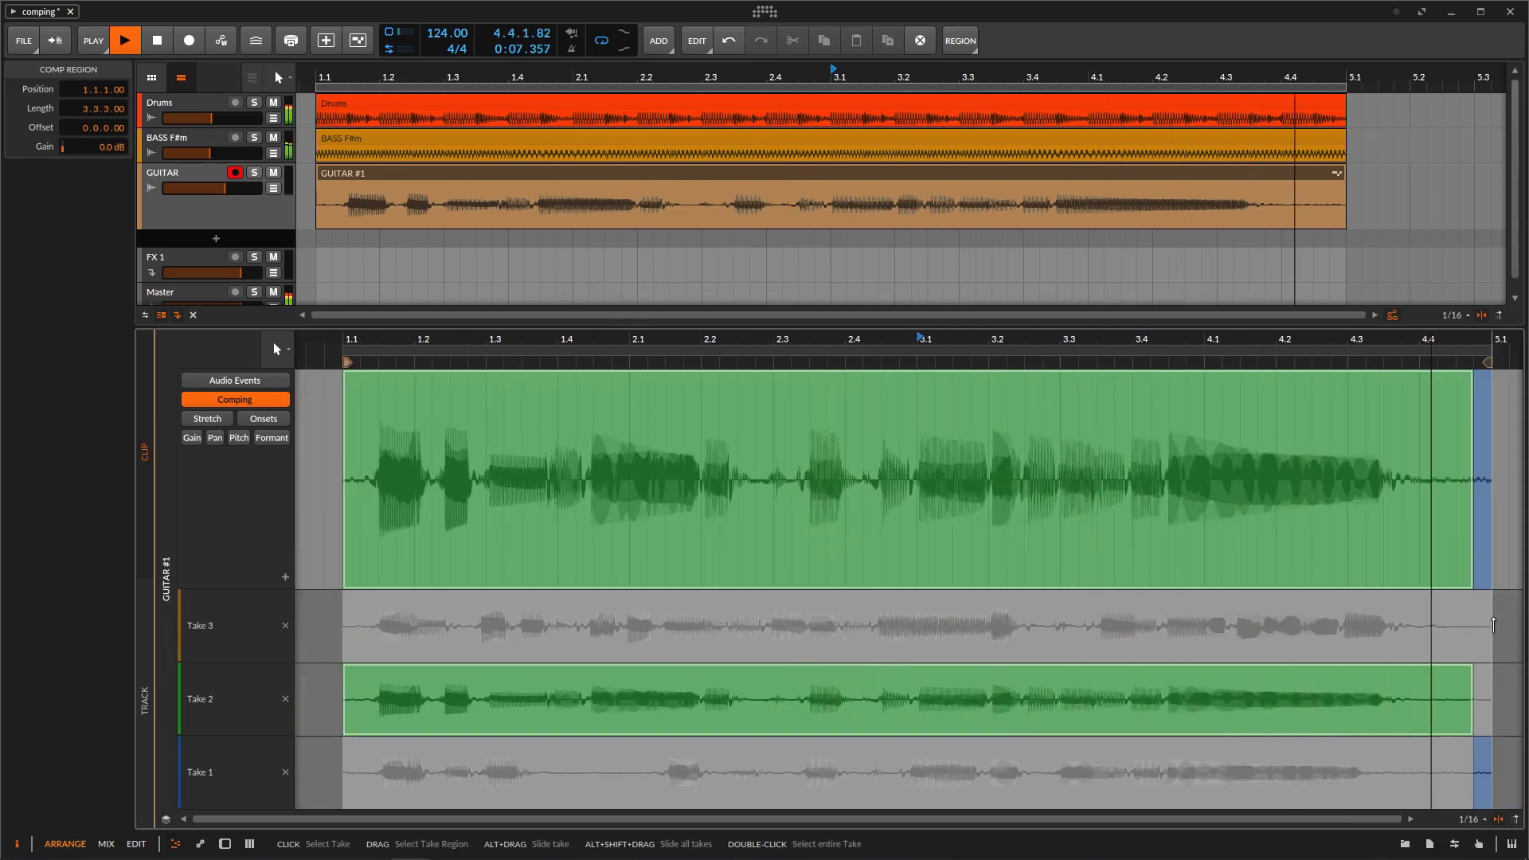
left_click_drag(1013, 620, 368, 641)
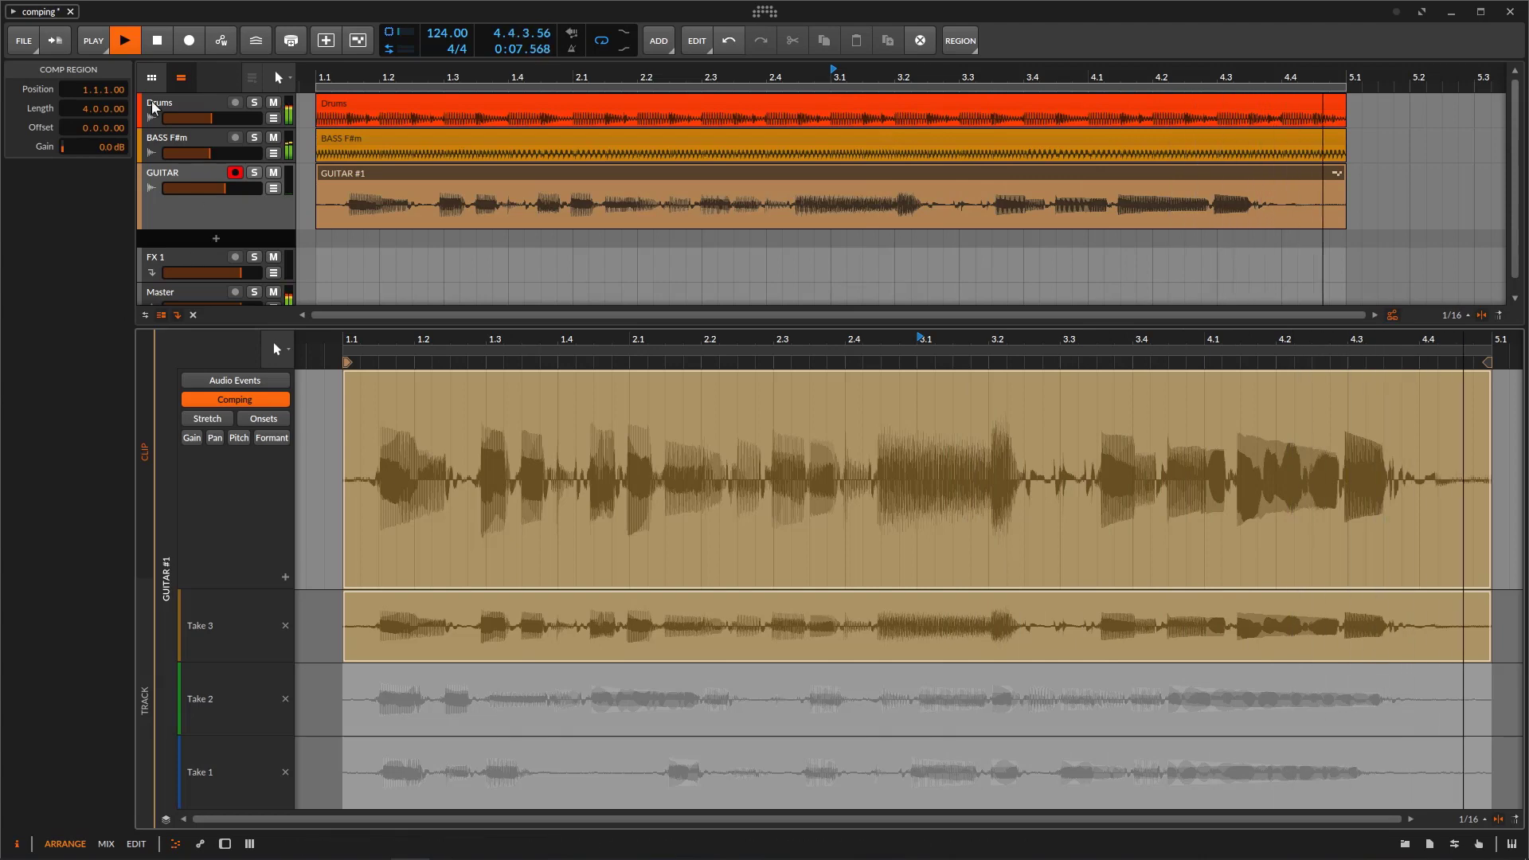
key("space")
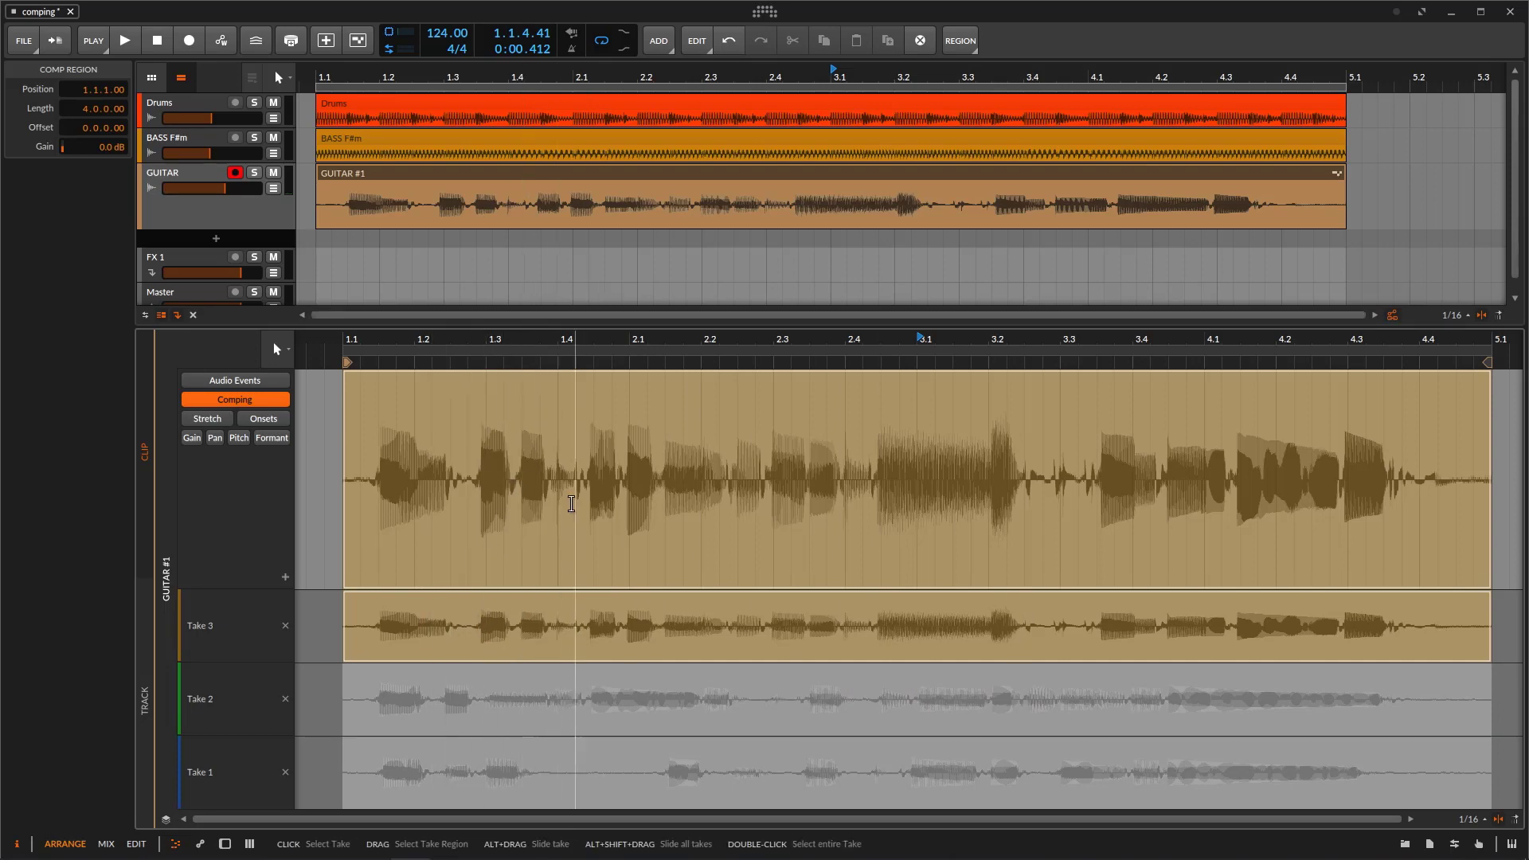
Step: Delete the recorded guitar clip from the arrangement and show the GUITAR track's devices
left_click(470, 176)
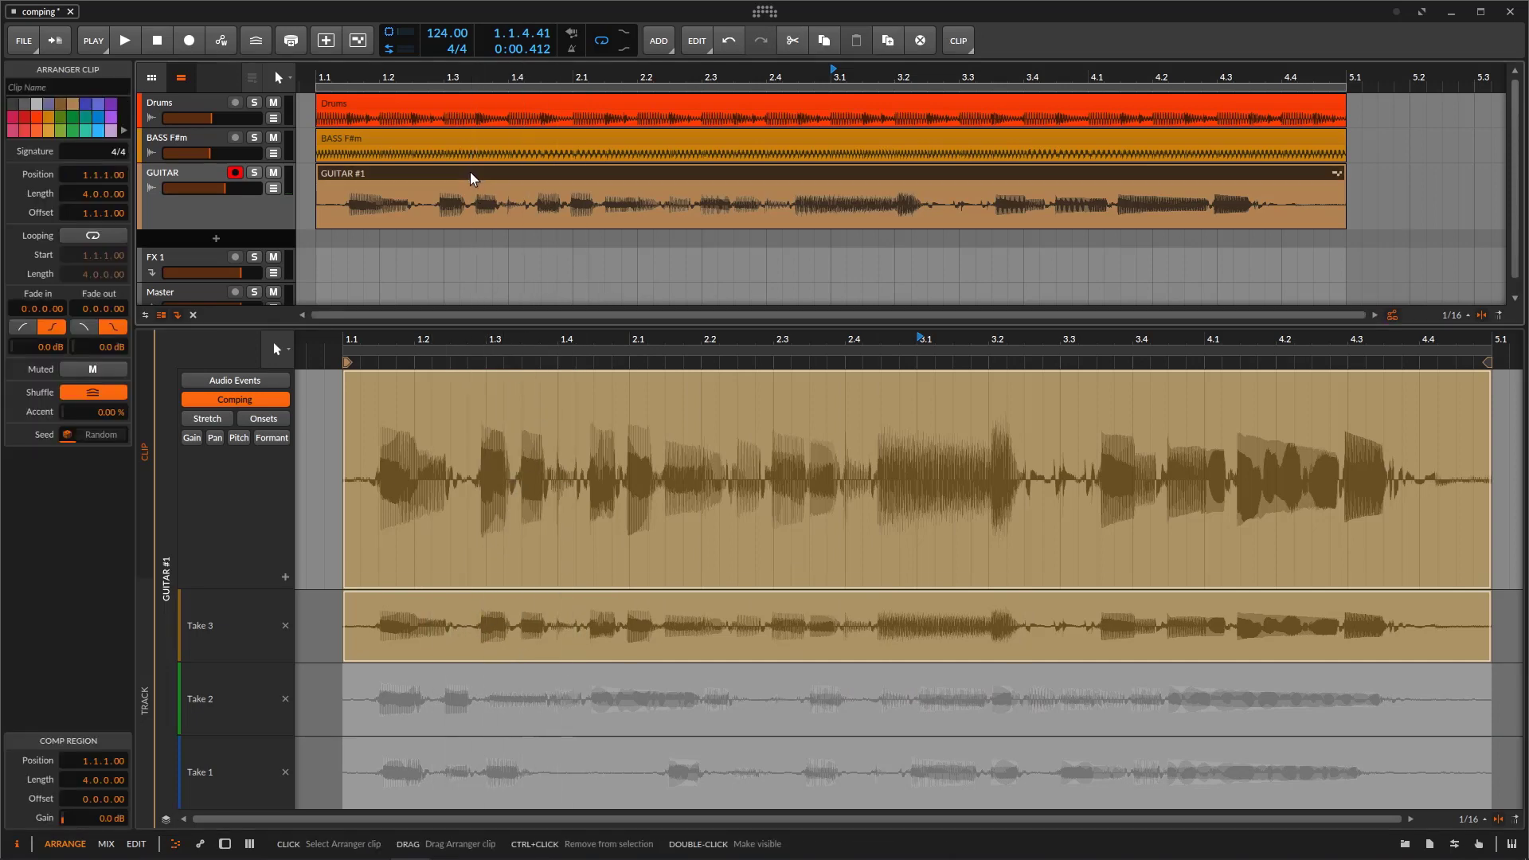
key("Delete")
left_click(231, 206)
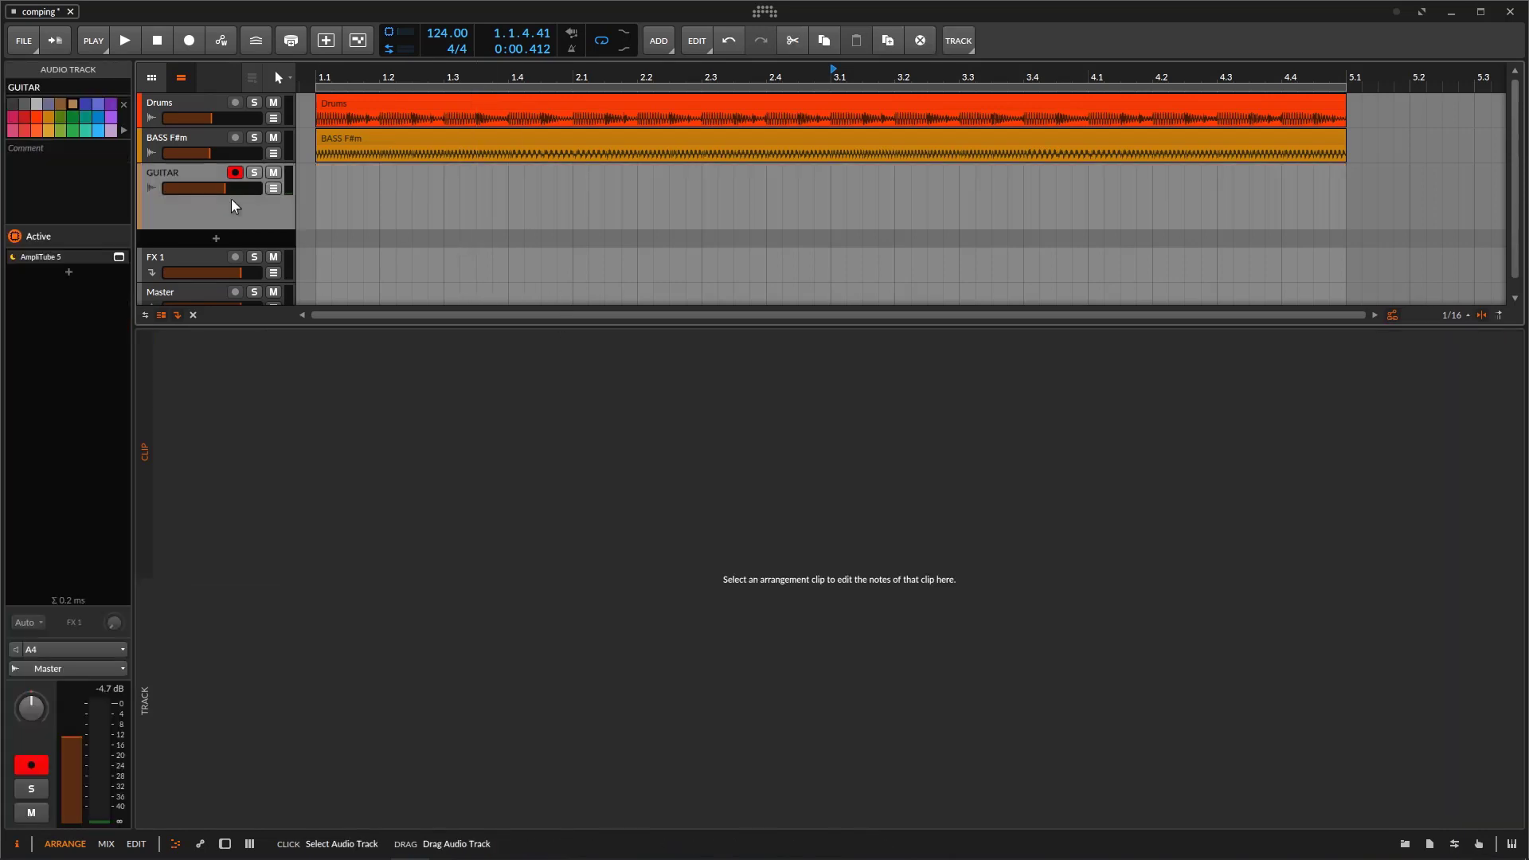
double_click(232, 207)
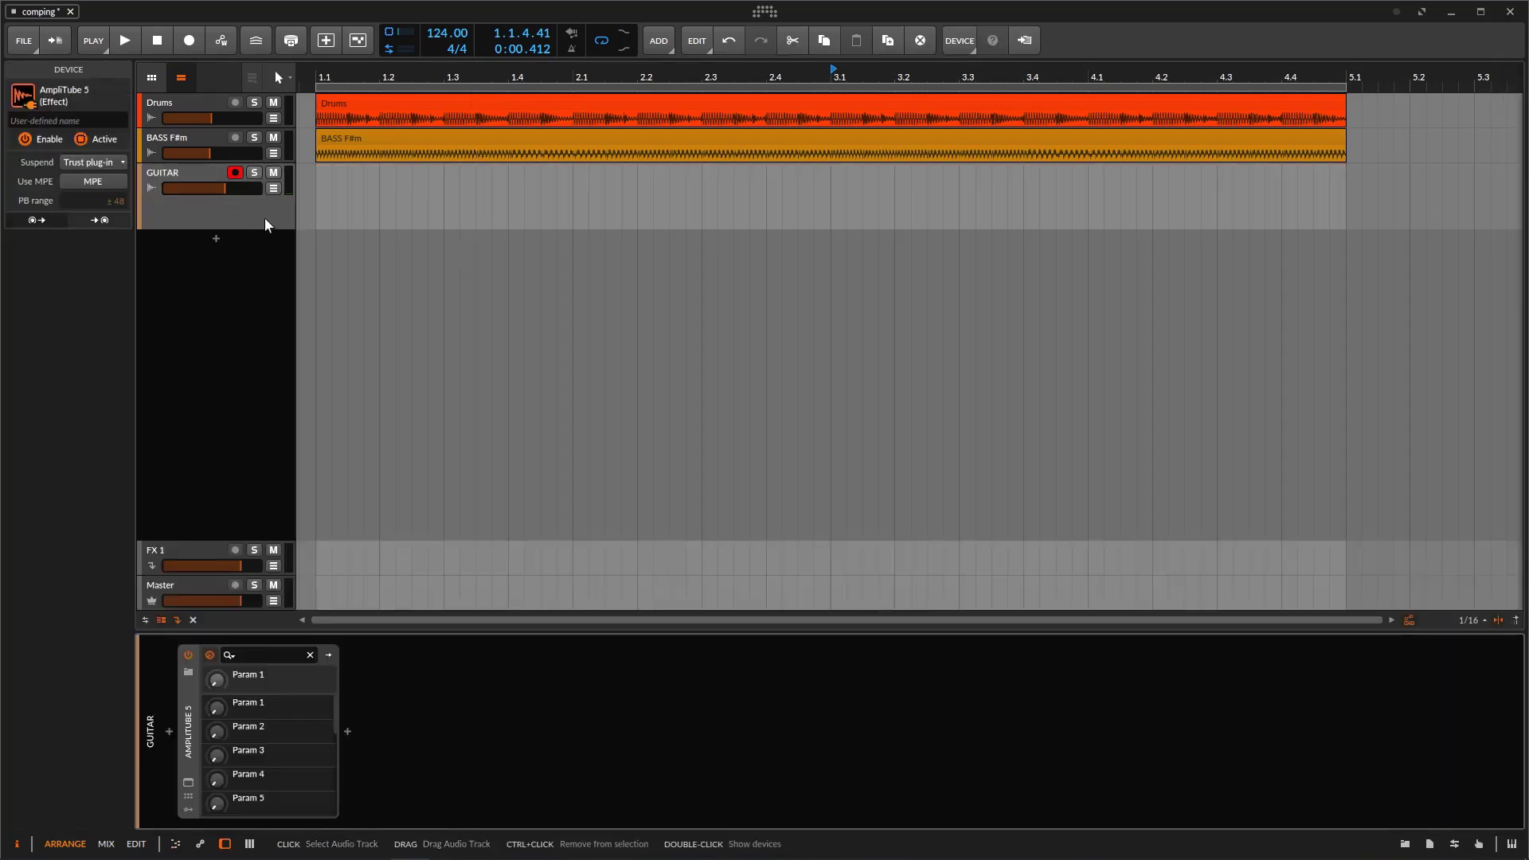
Step: Record a new series of looped guitar takes on the armed GUITAR track over the four-bar section
left_click(184, 45)
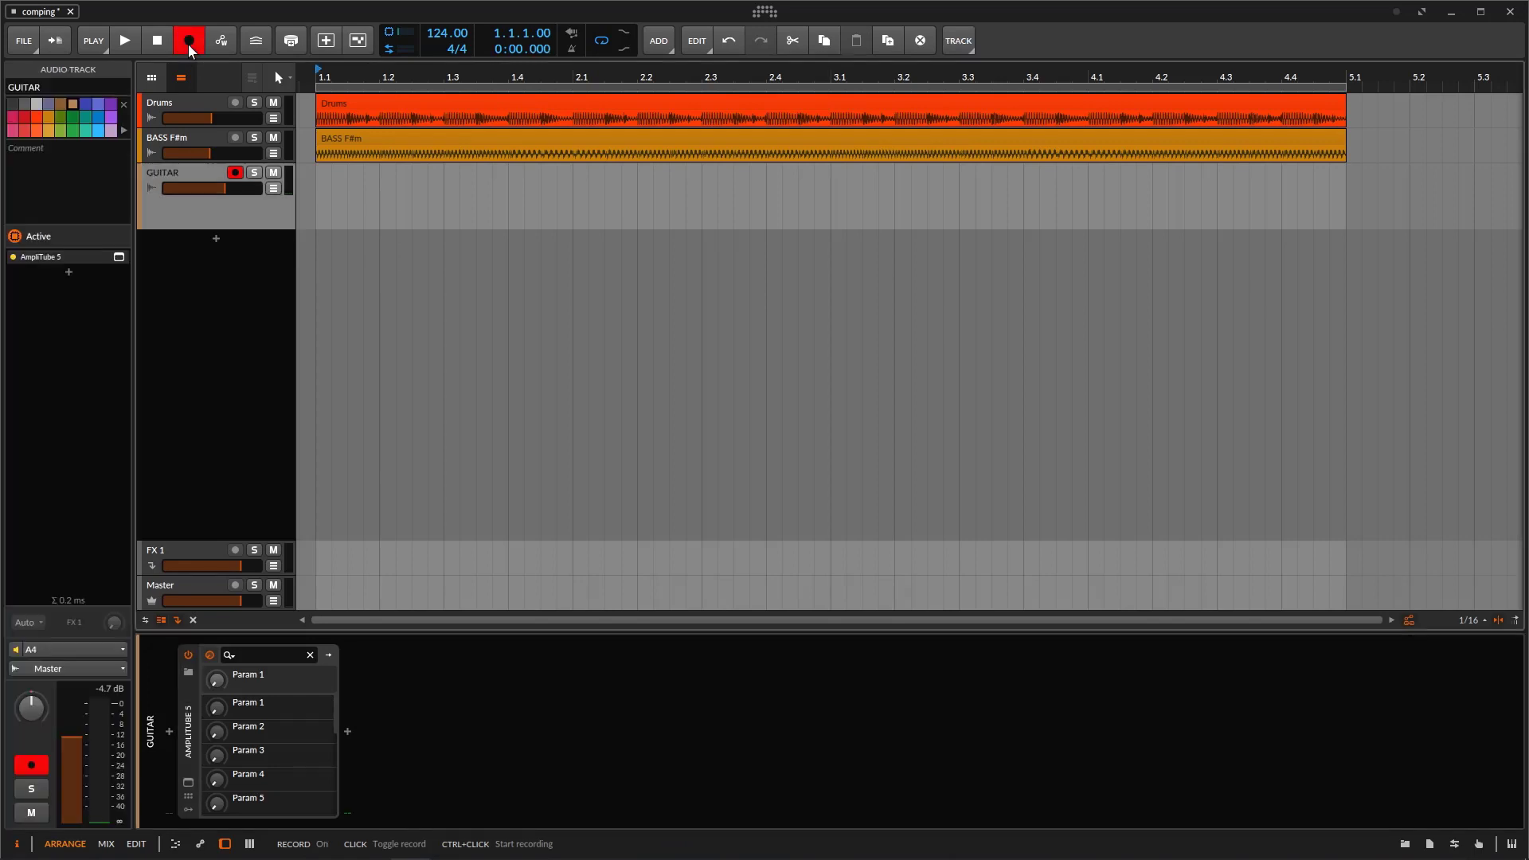
left_click(123, 41)
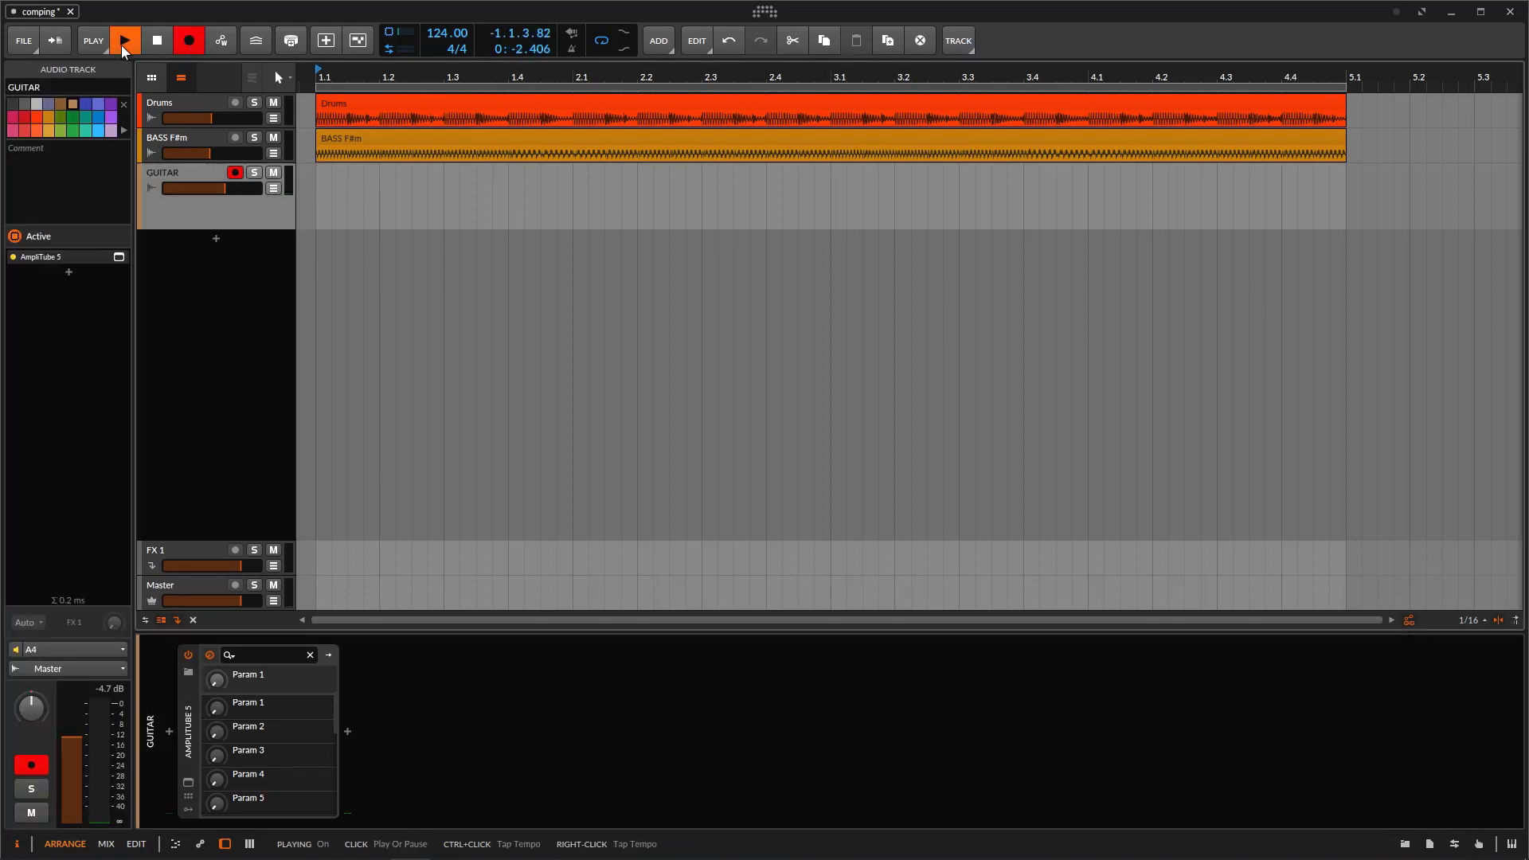
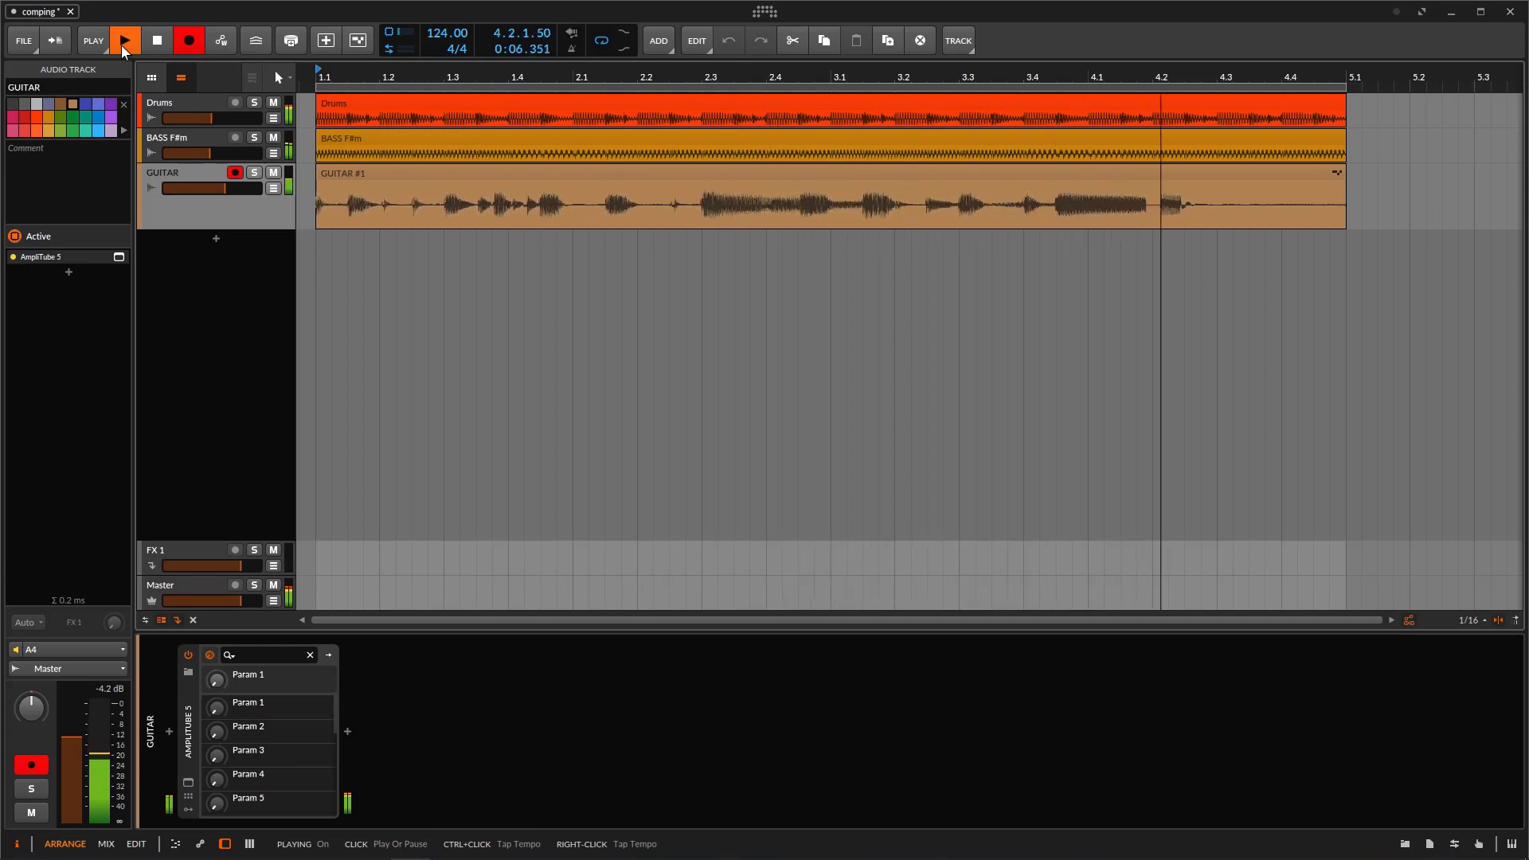
left_click(122, 44)
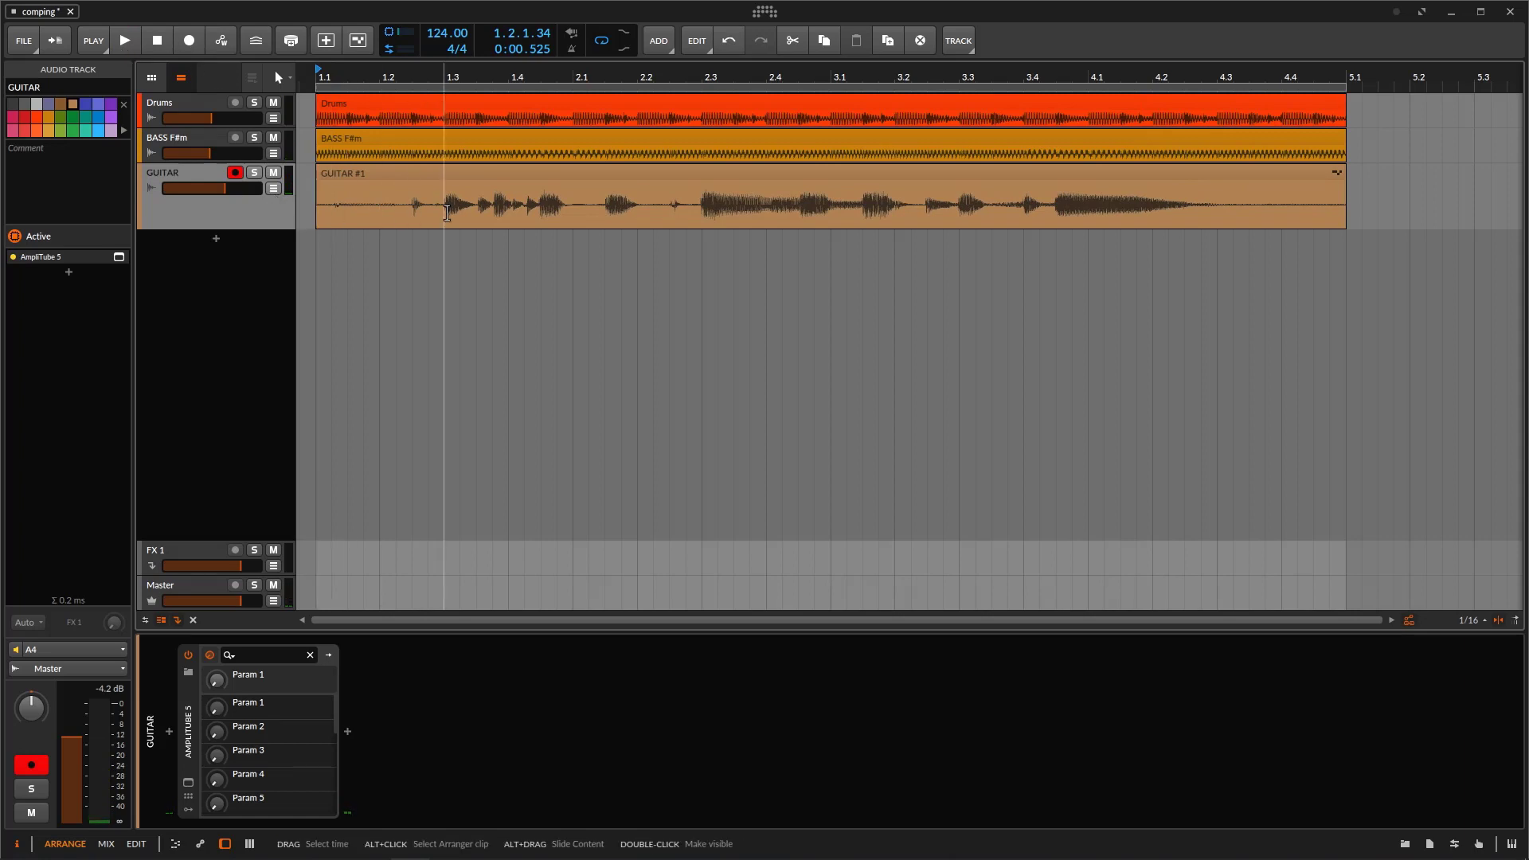
Step: Open the new guitar clip in an enlarged comping editor, use Take 1 for its opening region, and play the comp
double_click(528, 173)
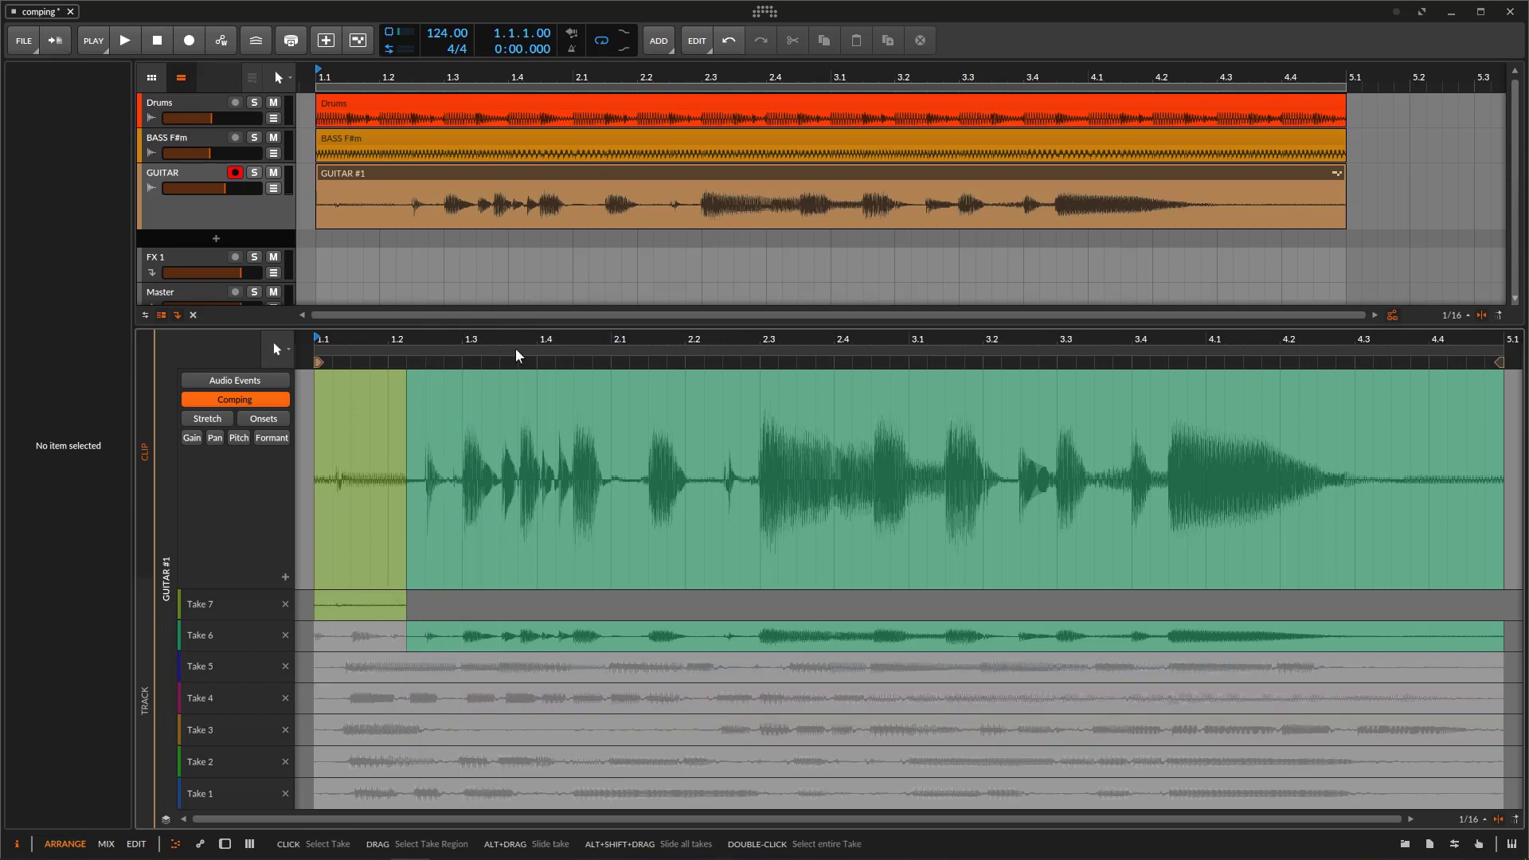
left_click_drag(529, 324, 533, 227)
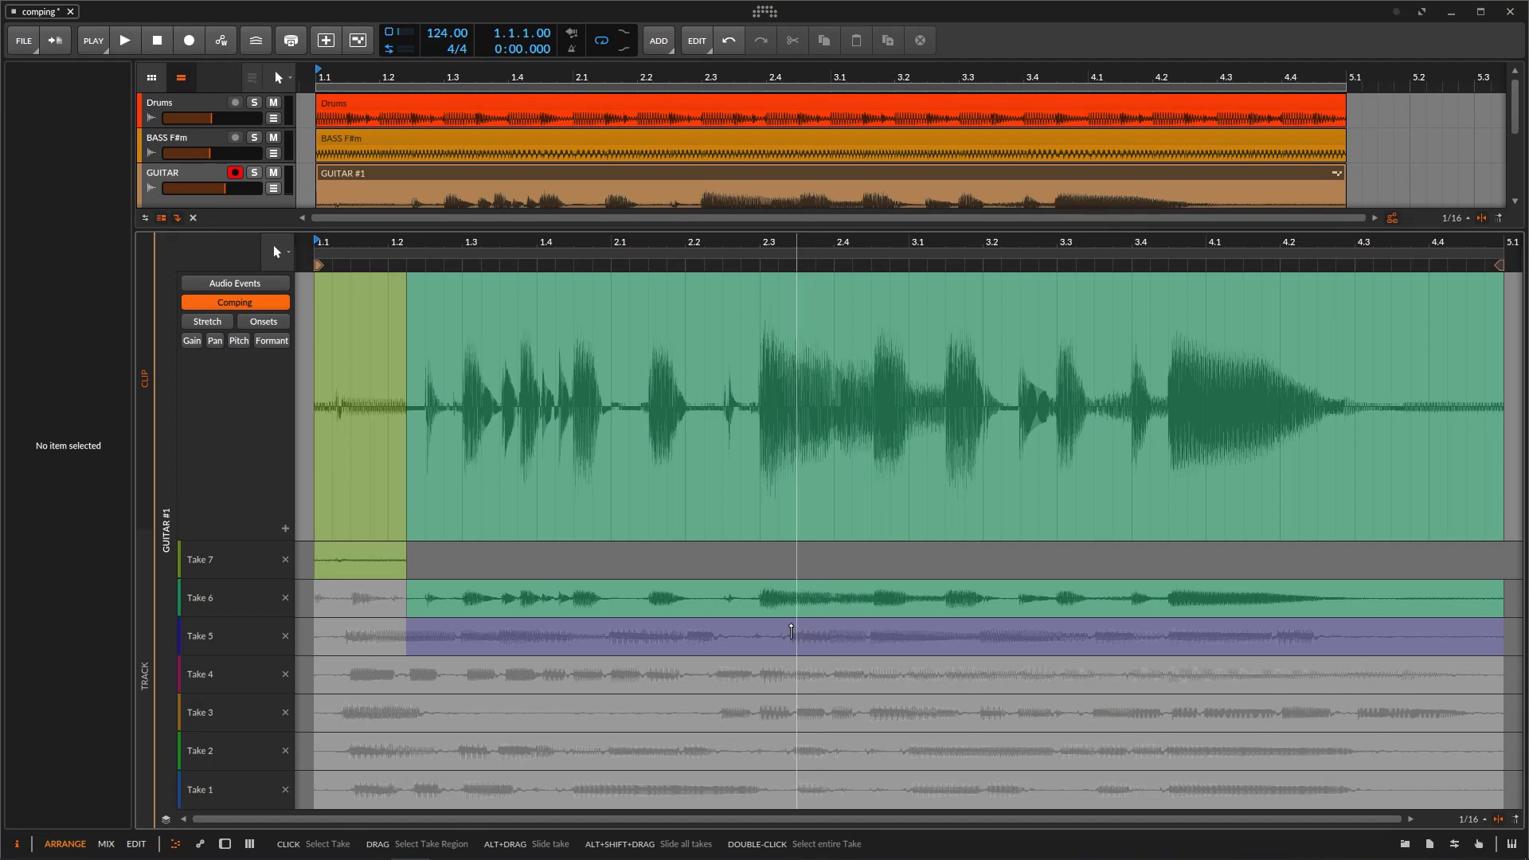
left_click(314, 786)
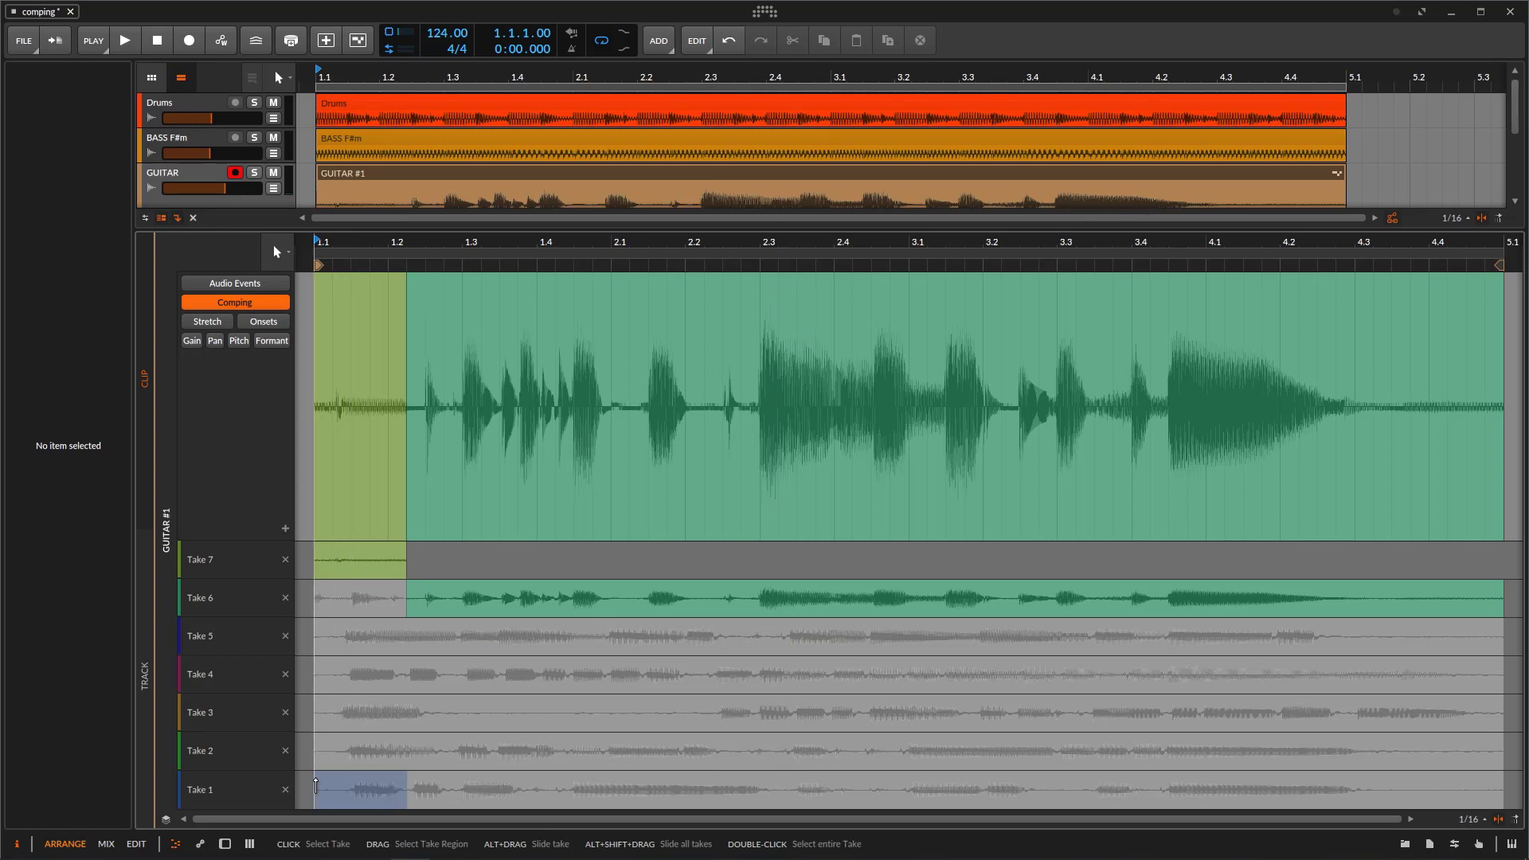
left_click(411, 789)
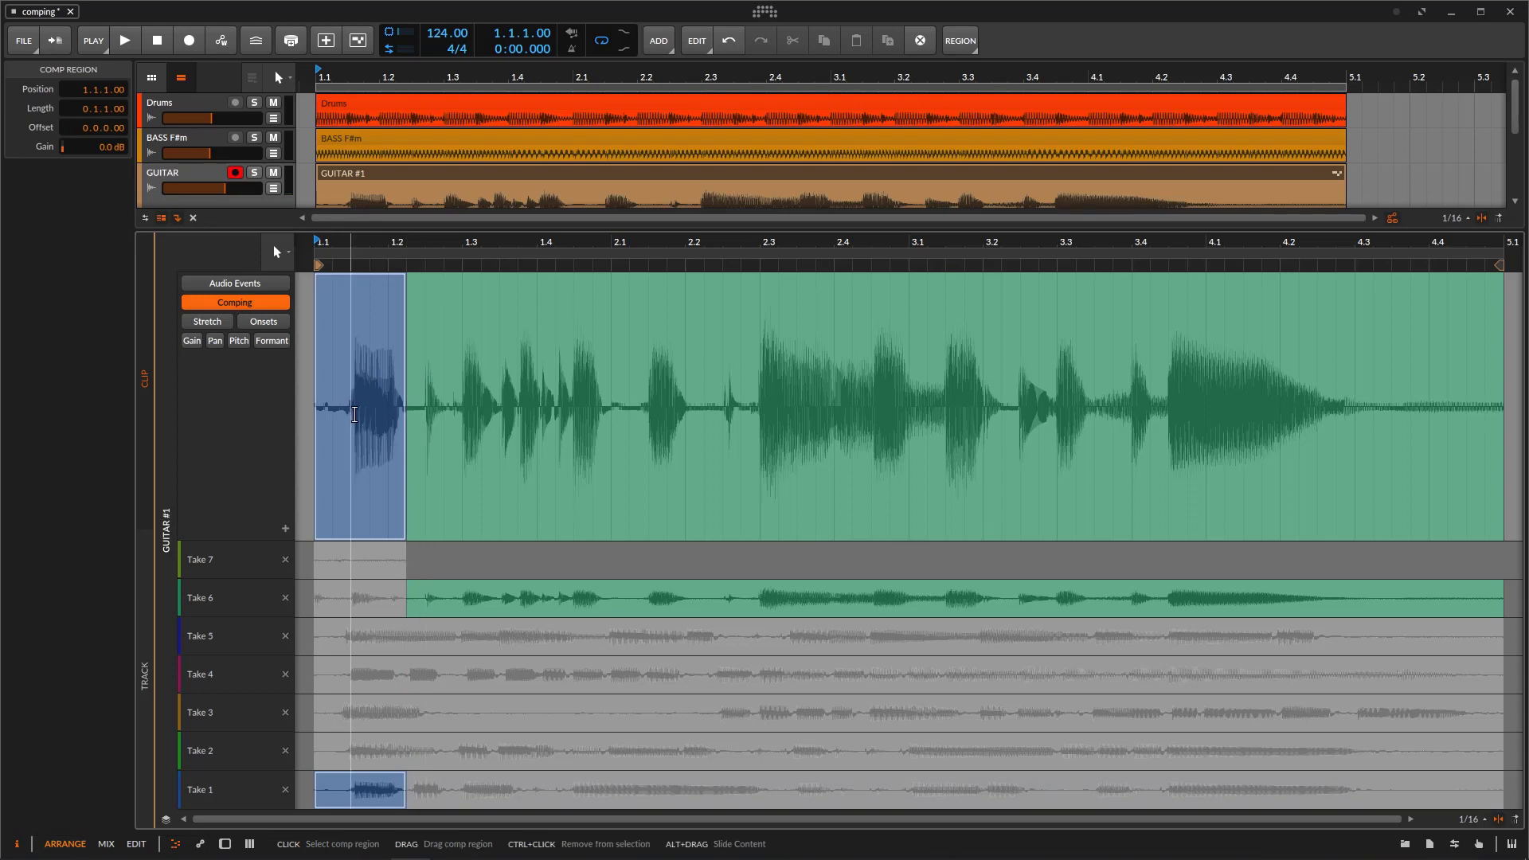
key("space")
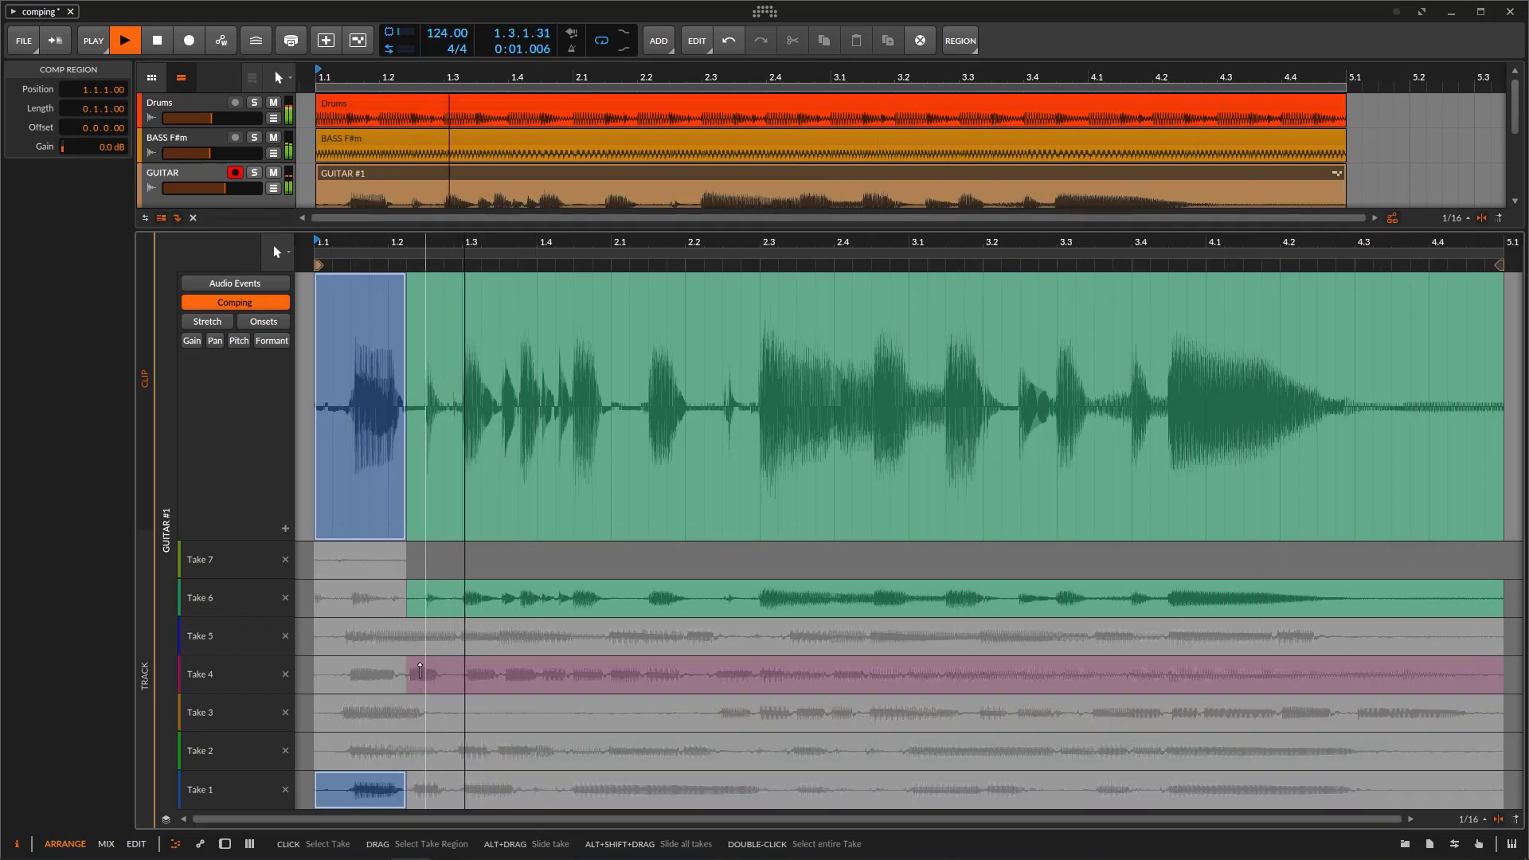
Step: Assign Take 4 from 1.2.2, Take 5 from 2.1, Take 4 again from 2.2.2 and Take 3 from 2.4.2 in the guitar comp
left_click_drag(417, 675, 502, 677)
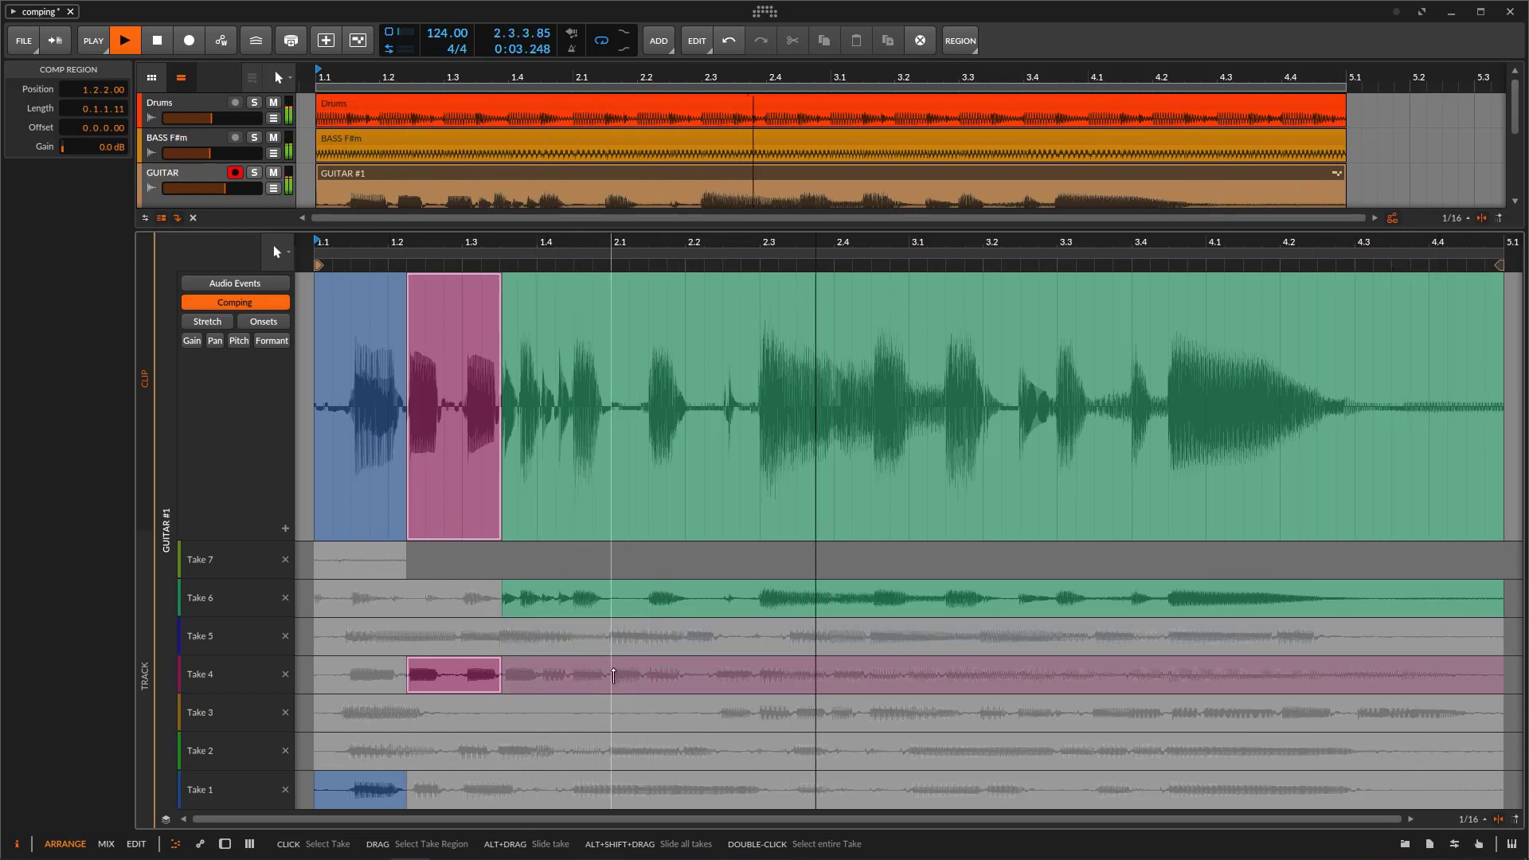
left_click_drag(613, 636, 850, 677)
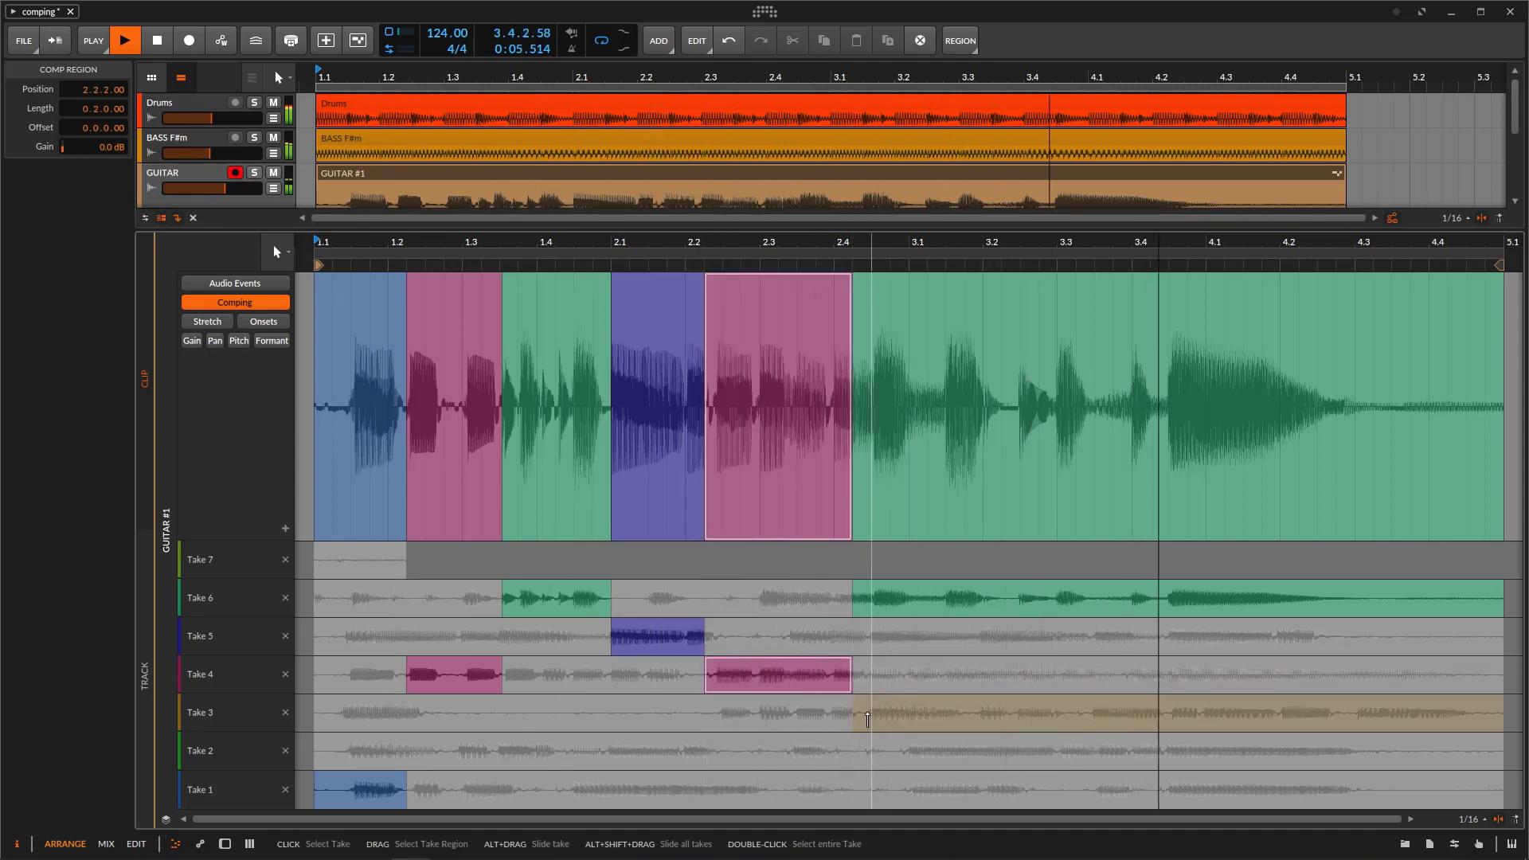
left_click_drag(860, 714, 964, 714)
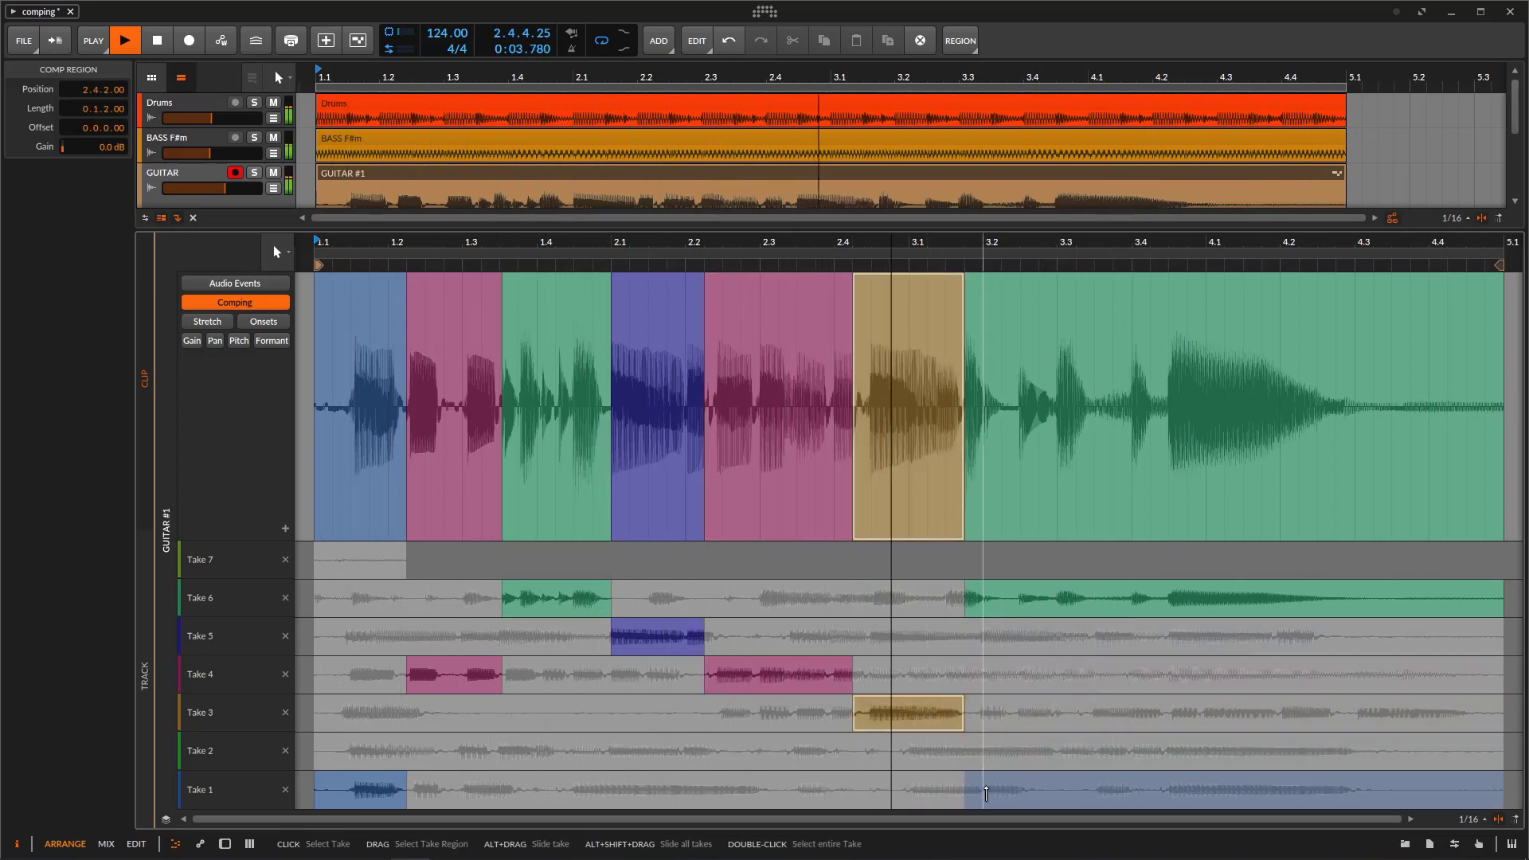
Step: Continue the guitar comp with Take 1 from 3.1.4 and Take 2 from 3.3.1 for about a beat and a half
left_click_drag(984, 792, 1075, 790)
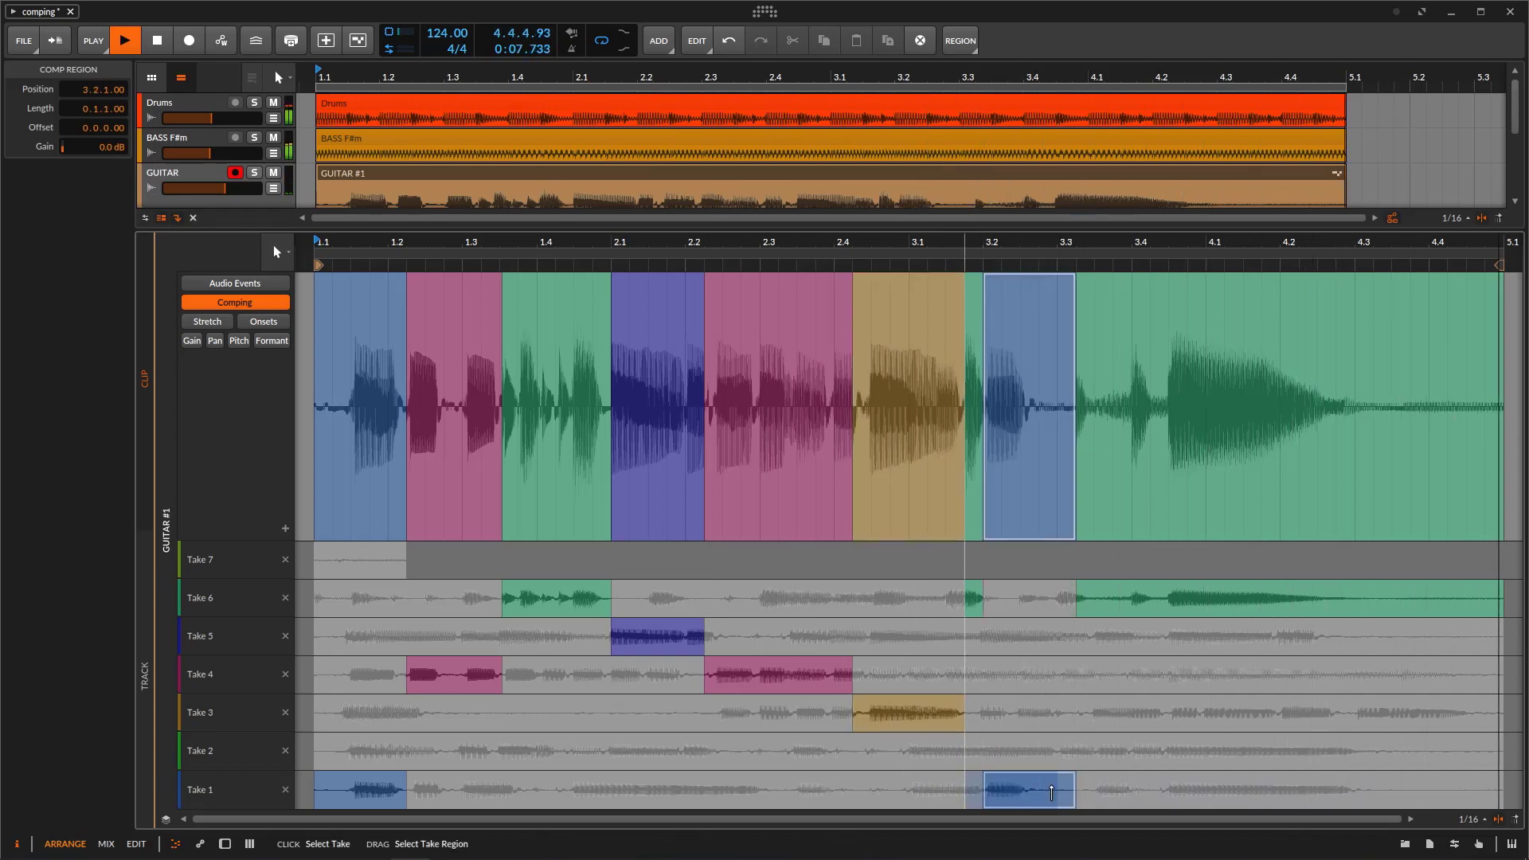
left_click(975, 790)
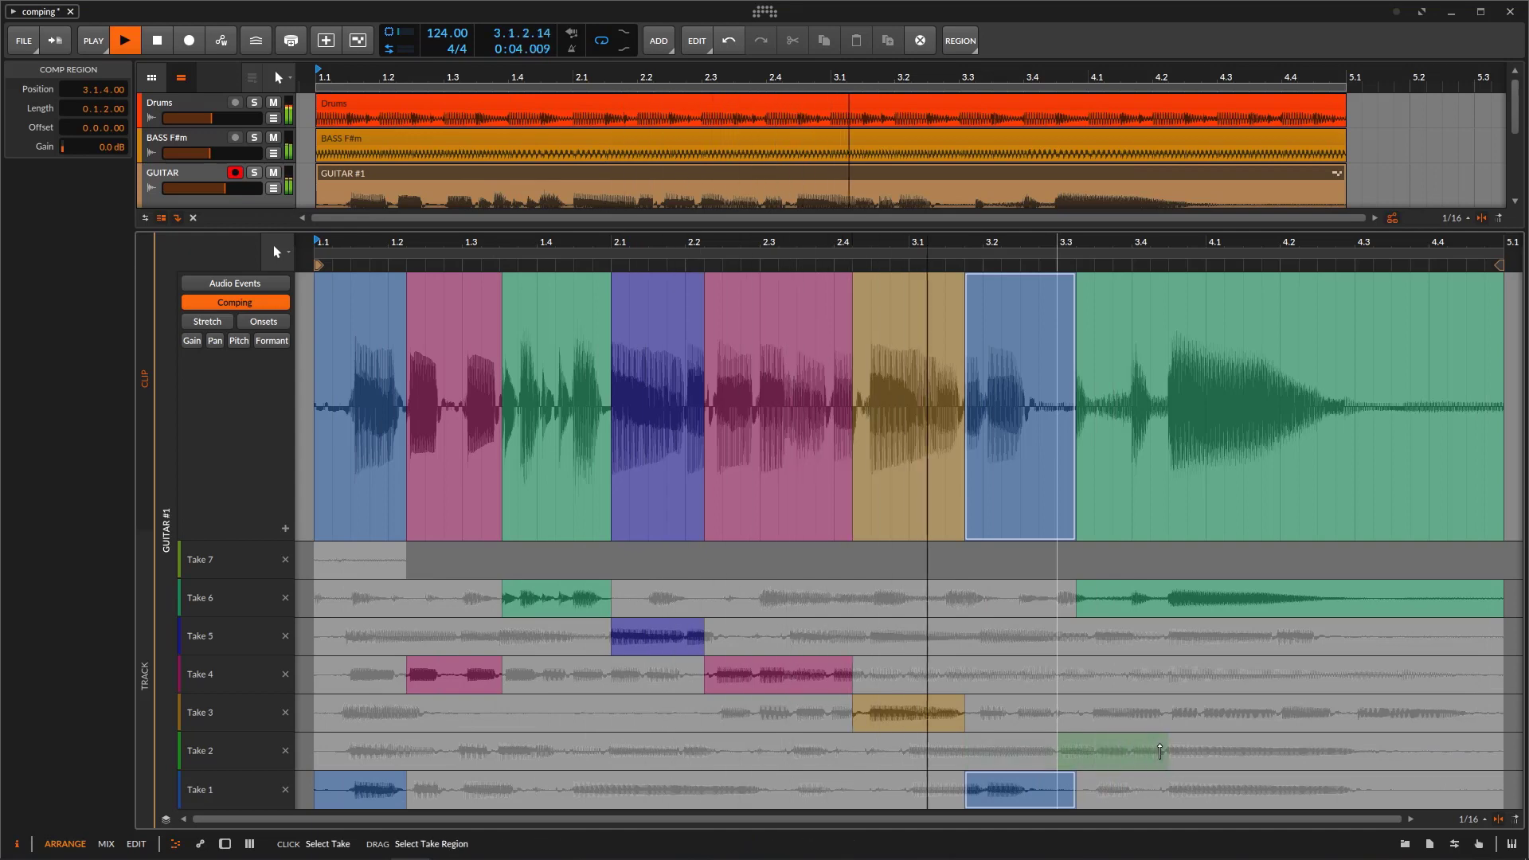
left_click_drag(1061, 750, 1167, 750)
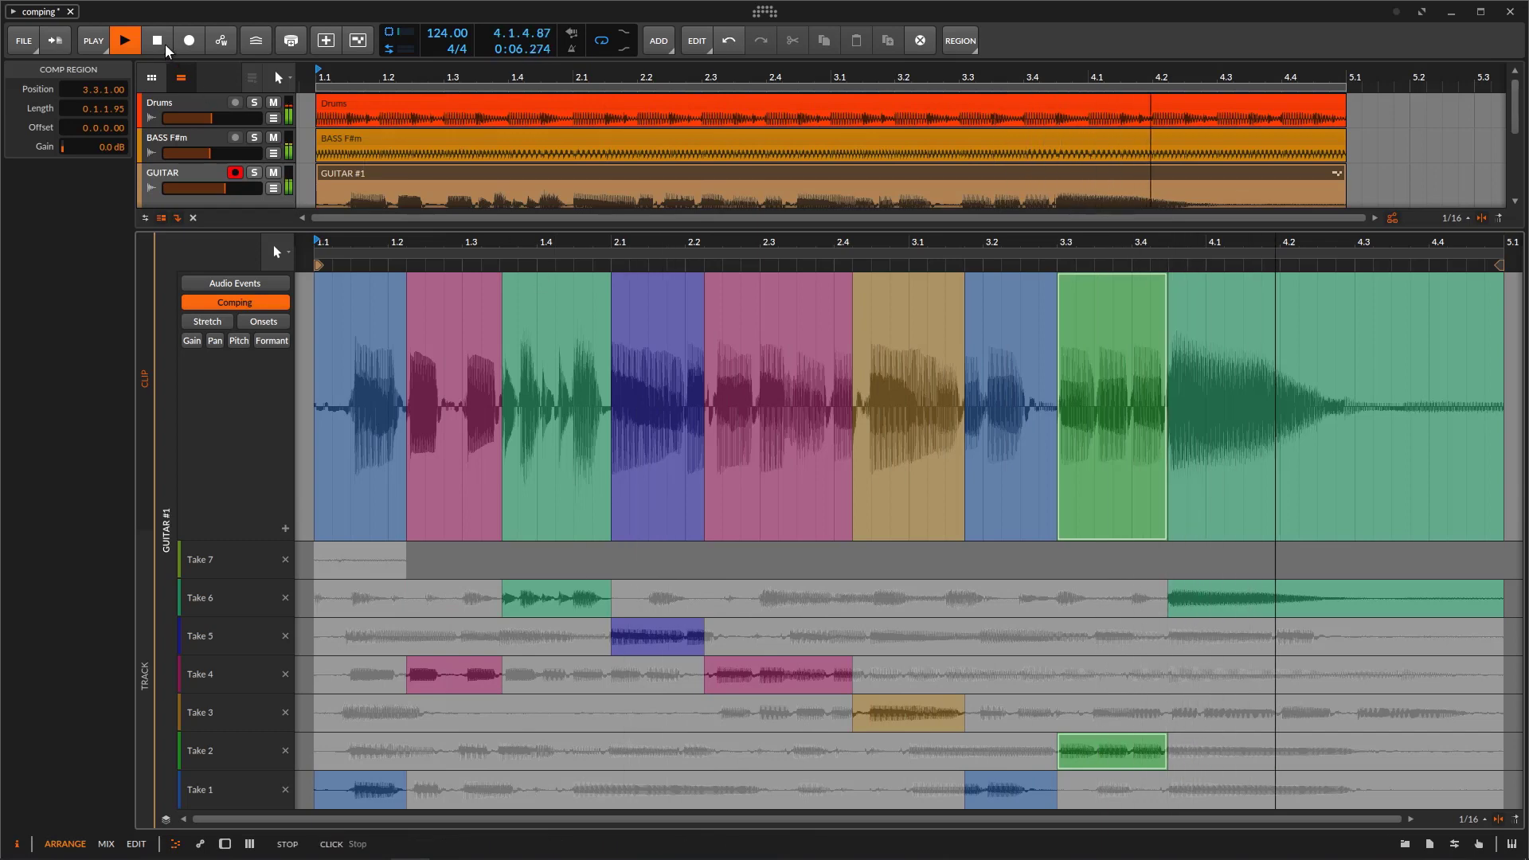
Step: Stop playback and delete the incomplete Take 7 from the guitar clip
key("space")
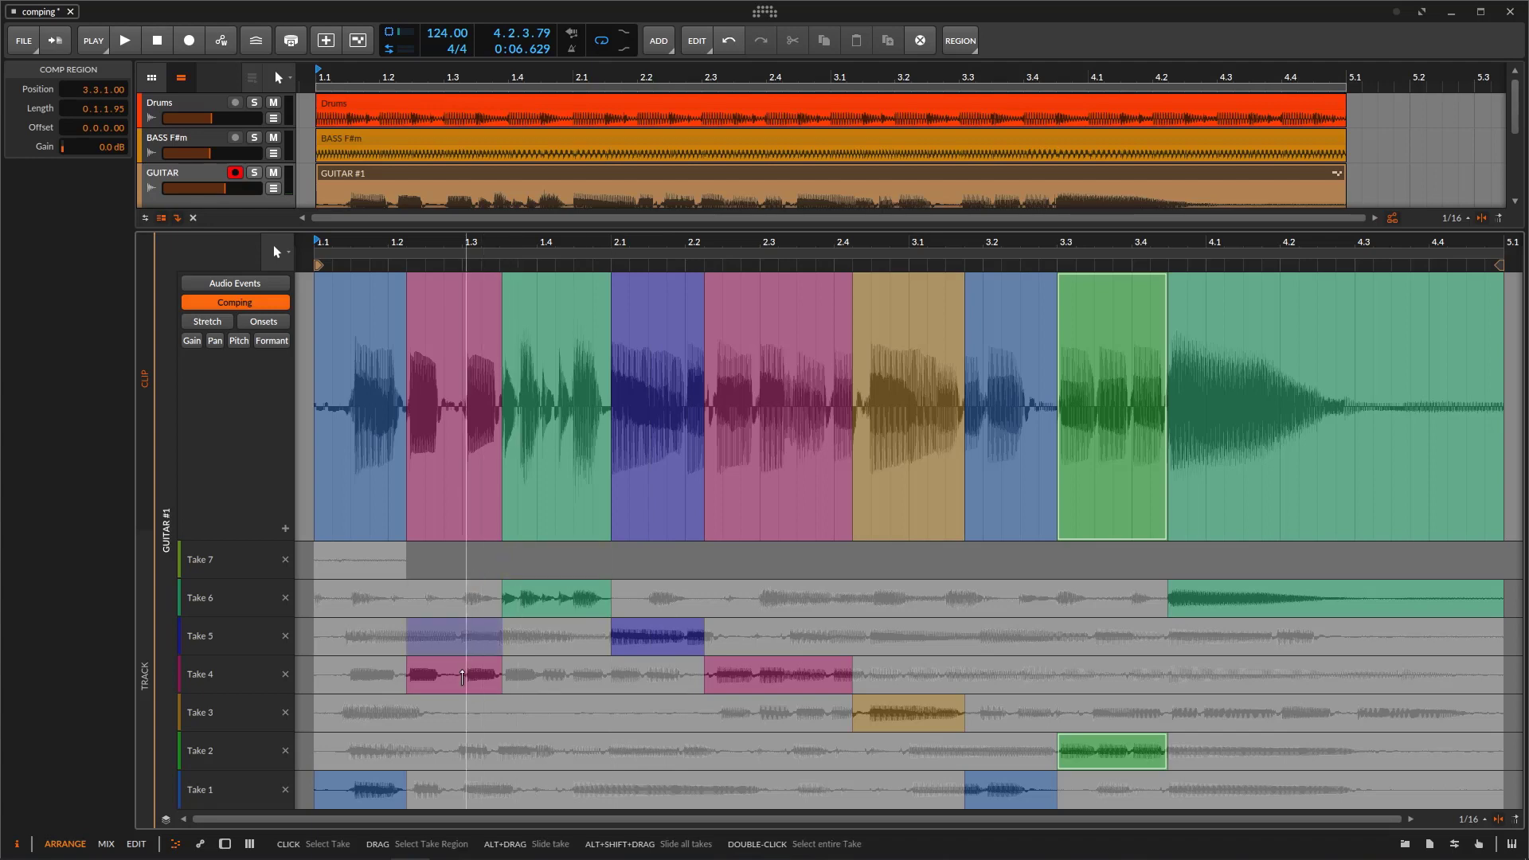
left_click(285, 561)
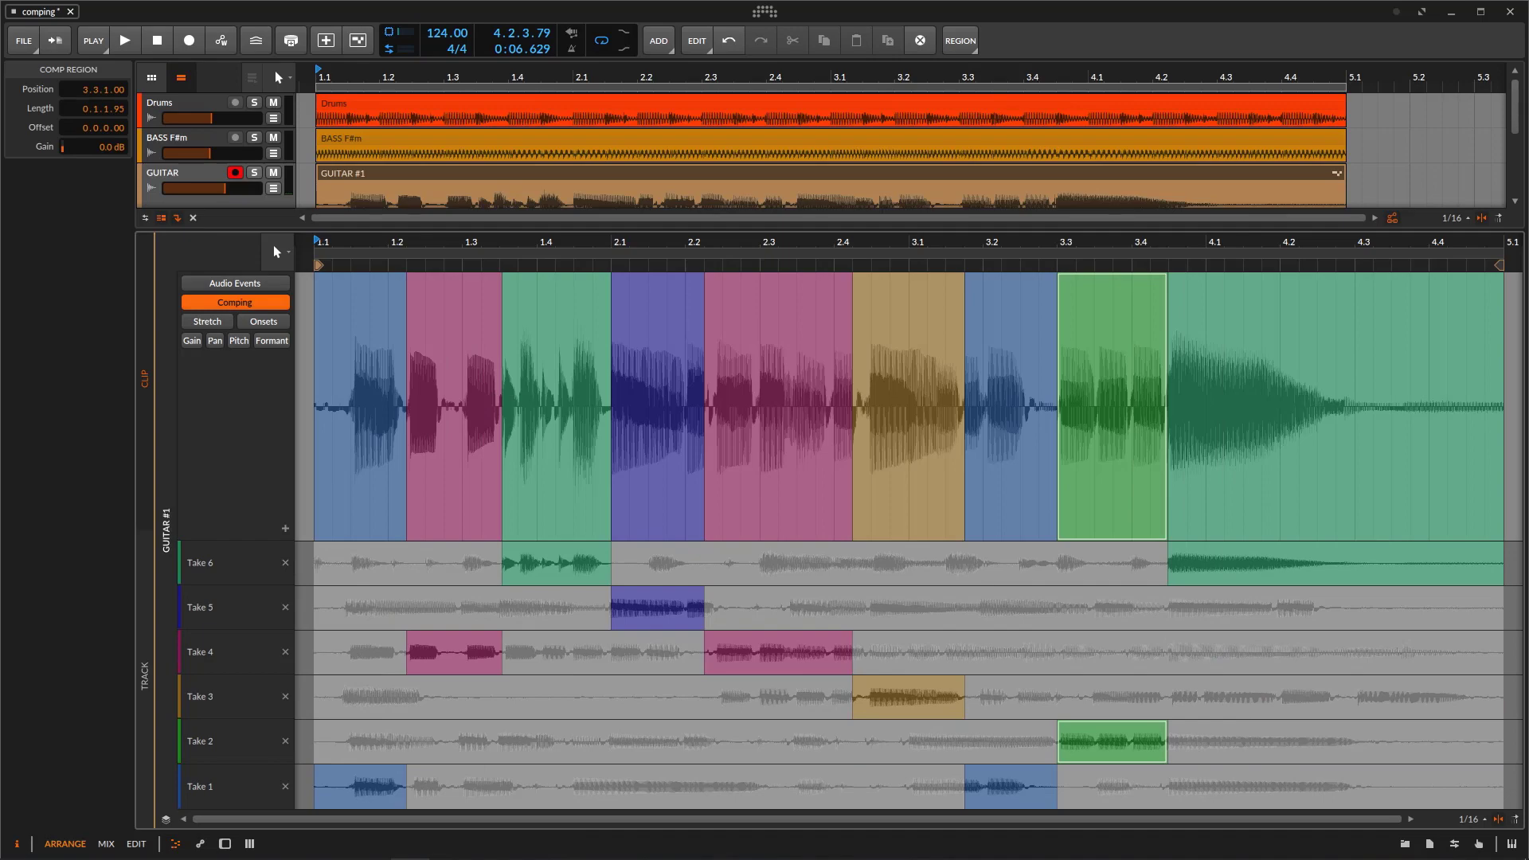
Step: Try Take 3 for the opening comp region and move the selection along to the Take 5 region
left_click(389, 779)
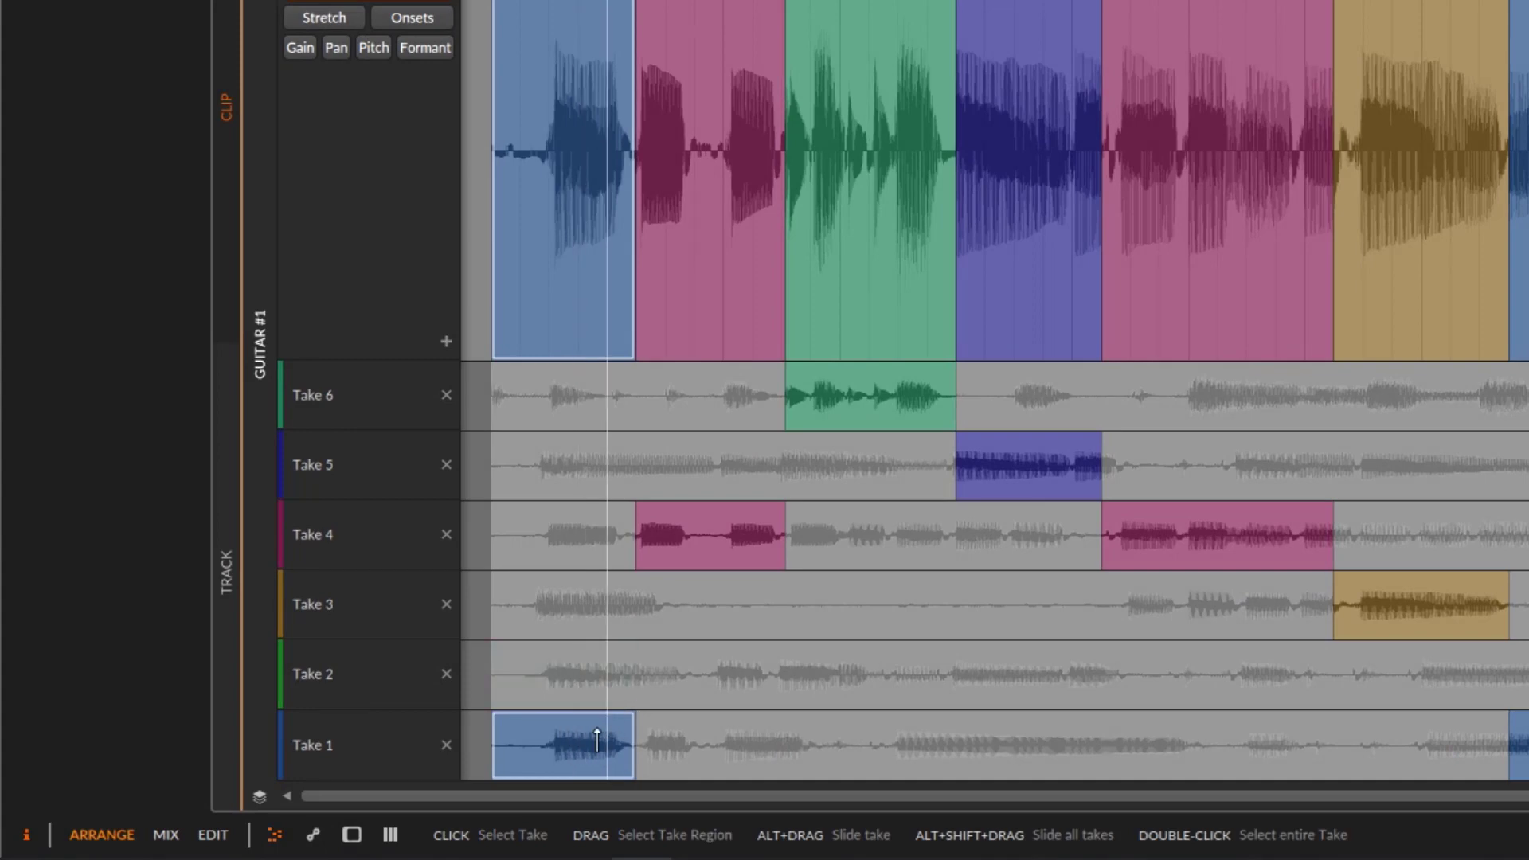
key("Up")
key("Up")
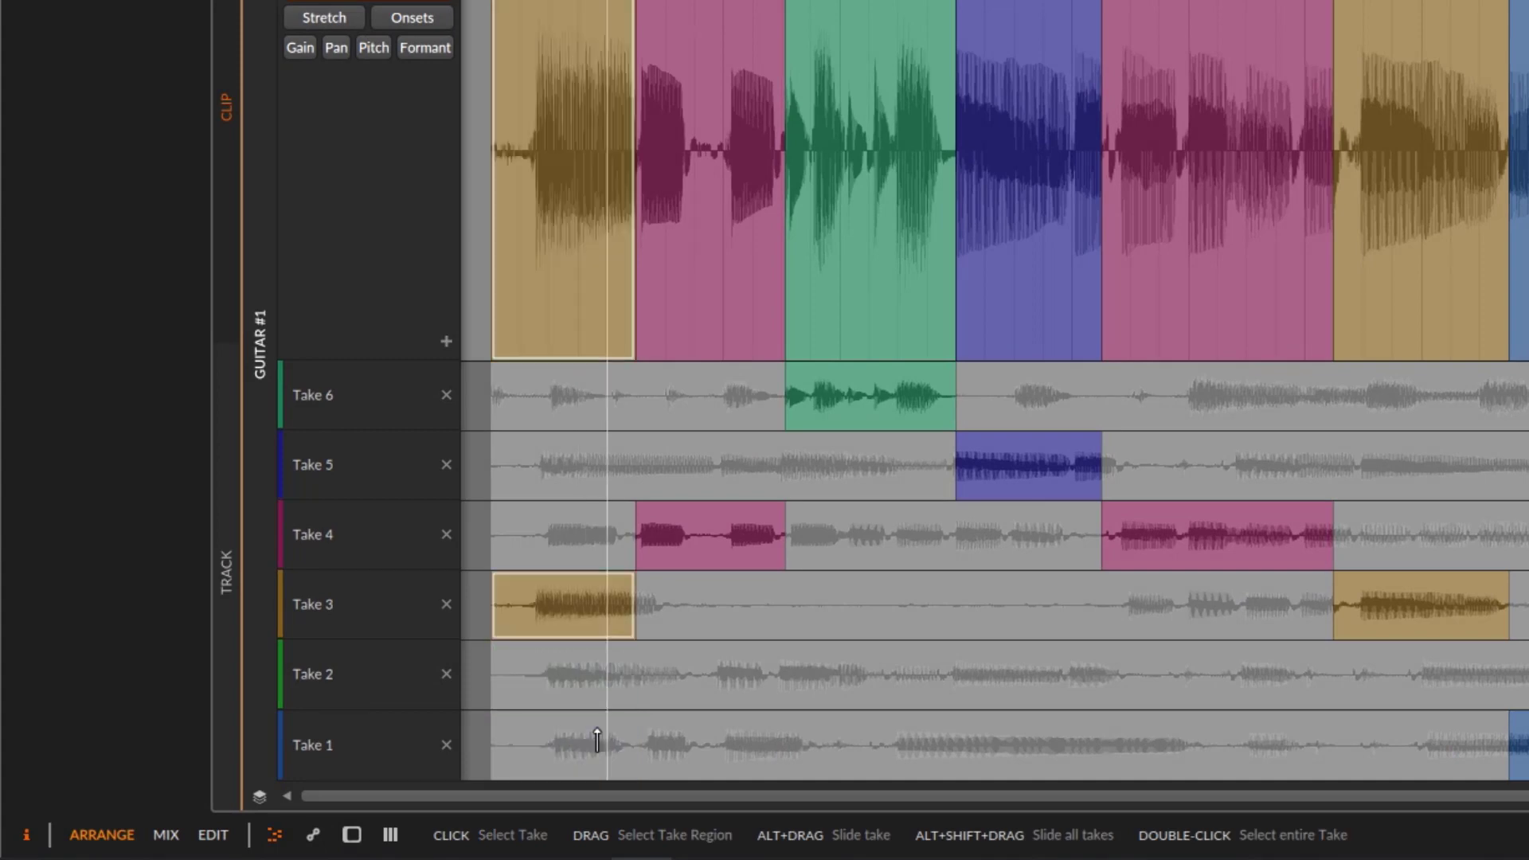
key("Right")
key("Right")
key("Right")
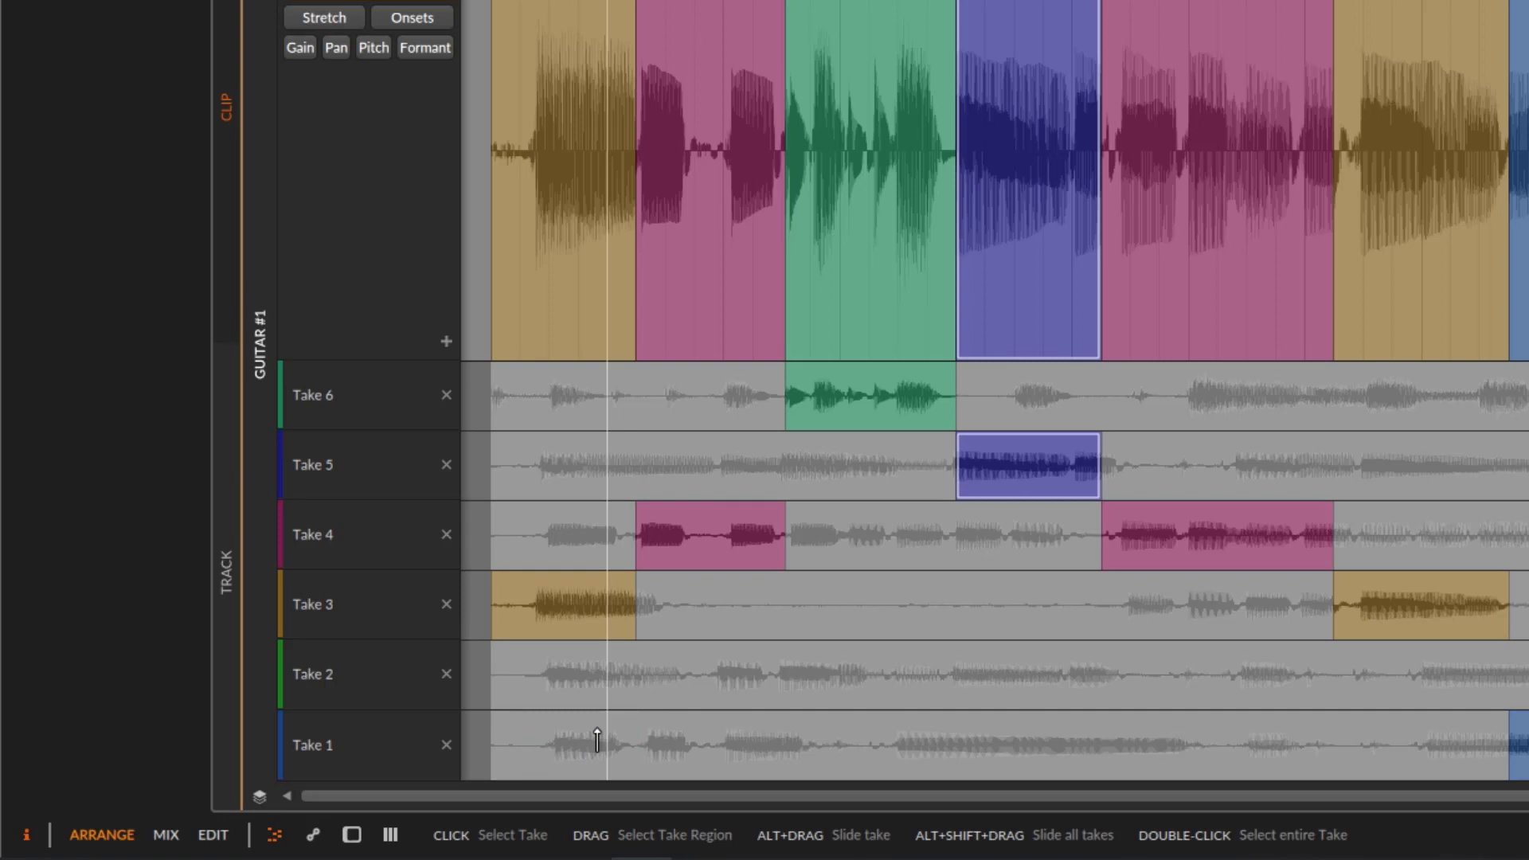
Step: Cycle the opening comp region up through the takes to Take 6 and back down to Take 1
key("Left")
key("Left")
key("Left")
key("Up")
key("Up")
key("Up")
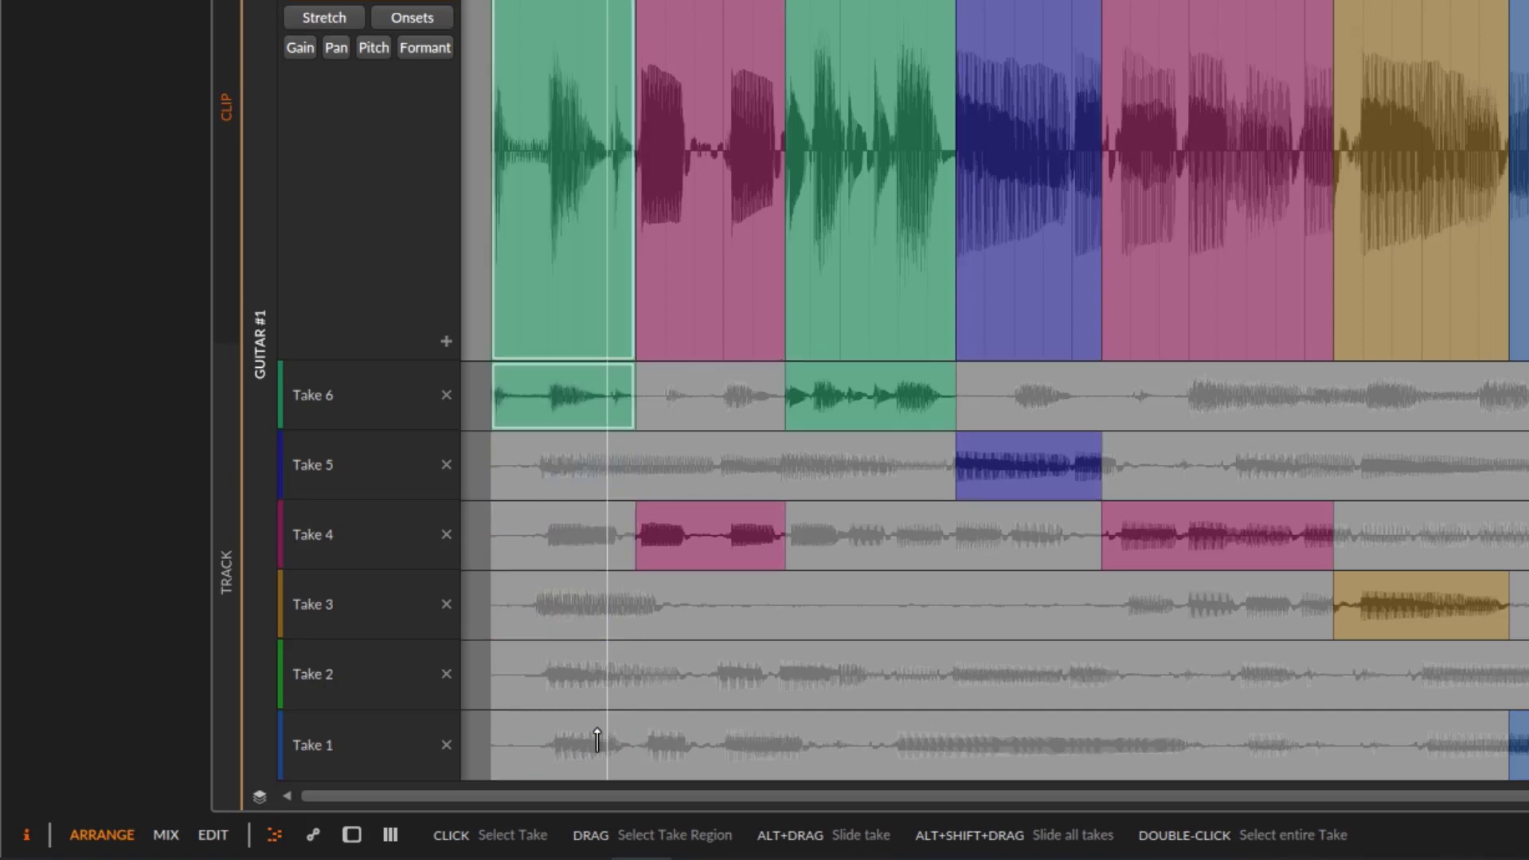
key("Down")
key("Down")
key("Down")
key("Down")
key("Down")
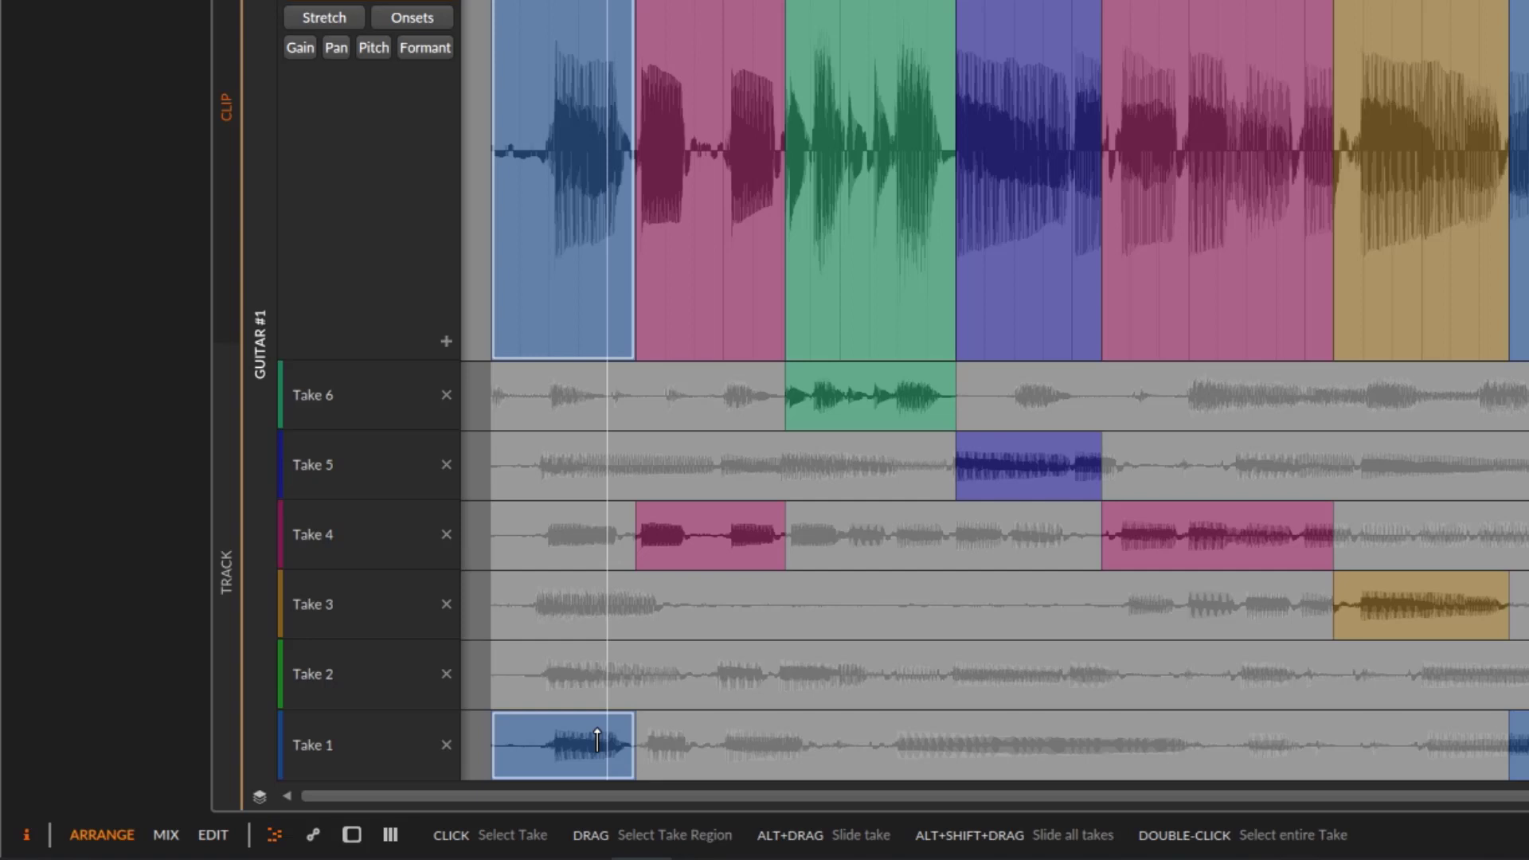
Step: Try Take 3 in the second comp region and Take 5 in the third, restoring Take 4 and Take 6 respectively
key("Right")
key("Down")
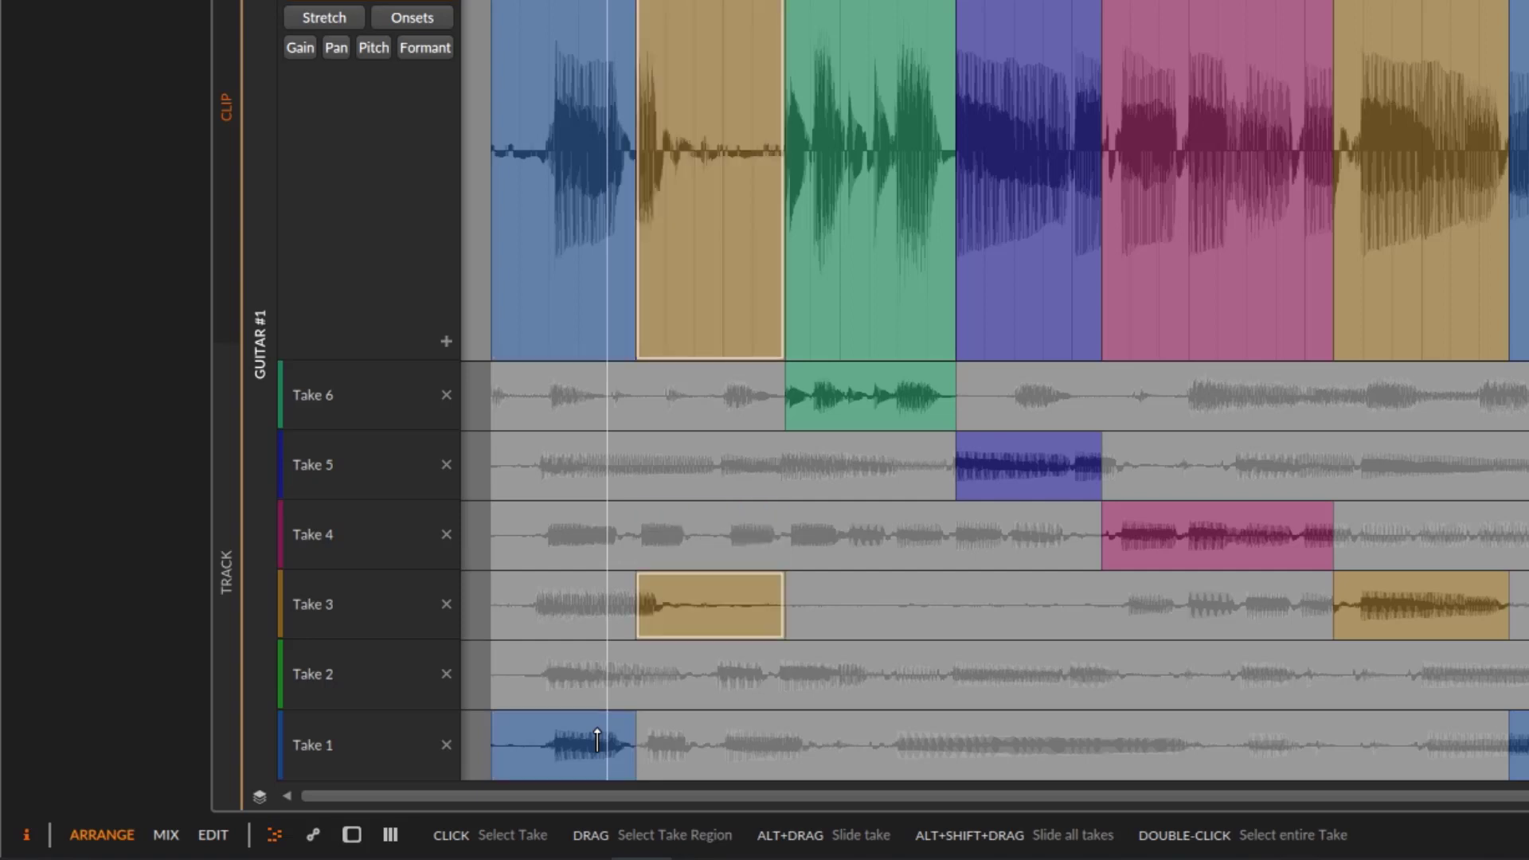
key("Up")
key("Right")
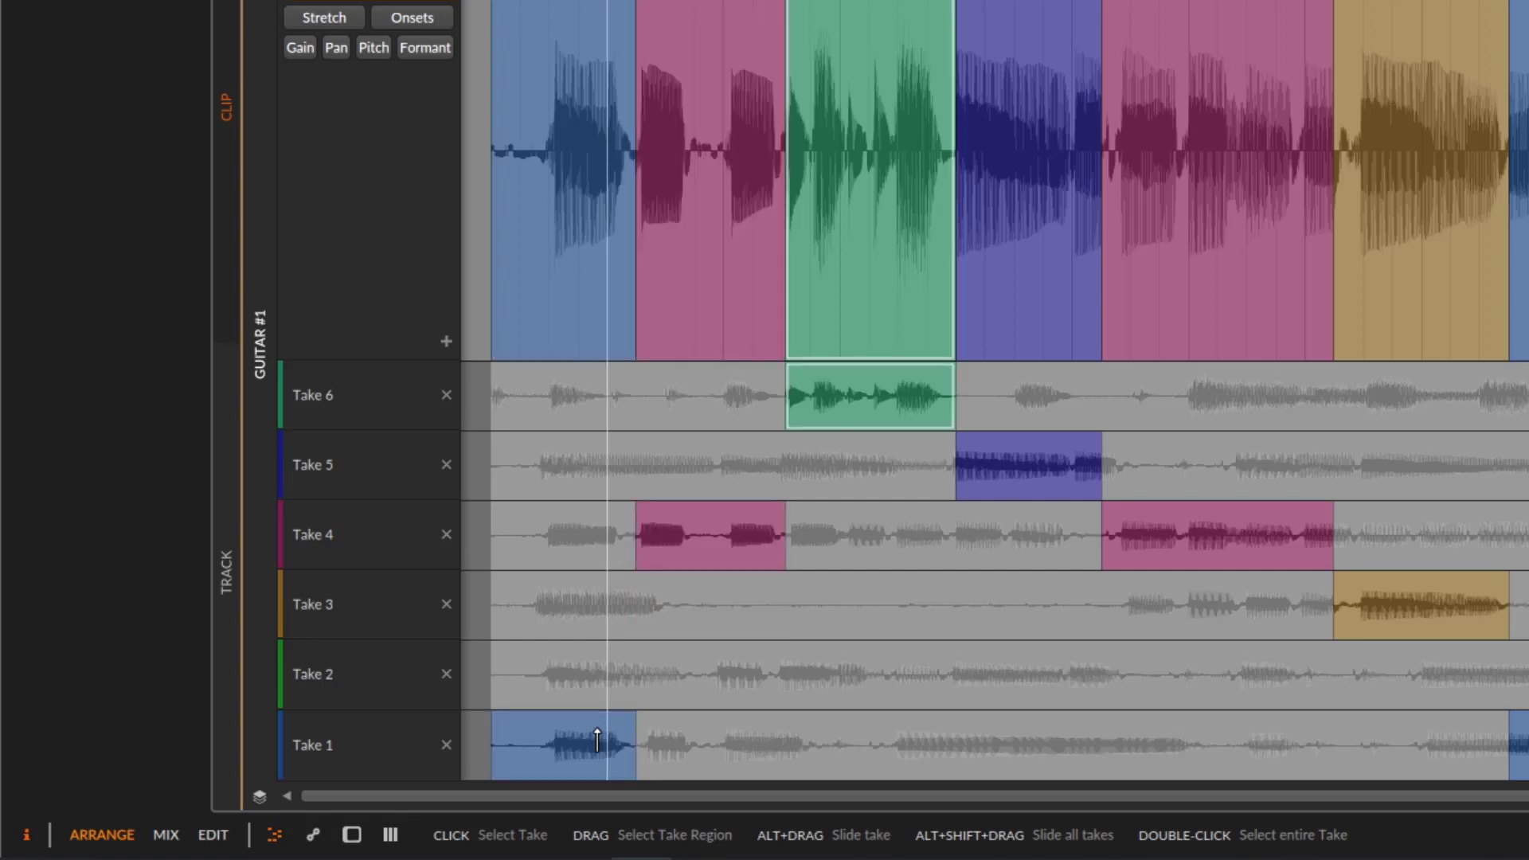
key("Down")
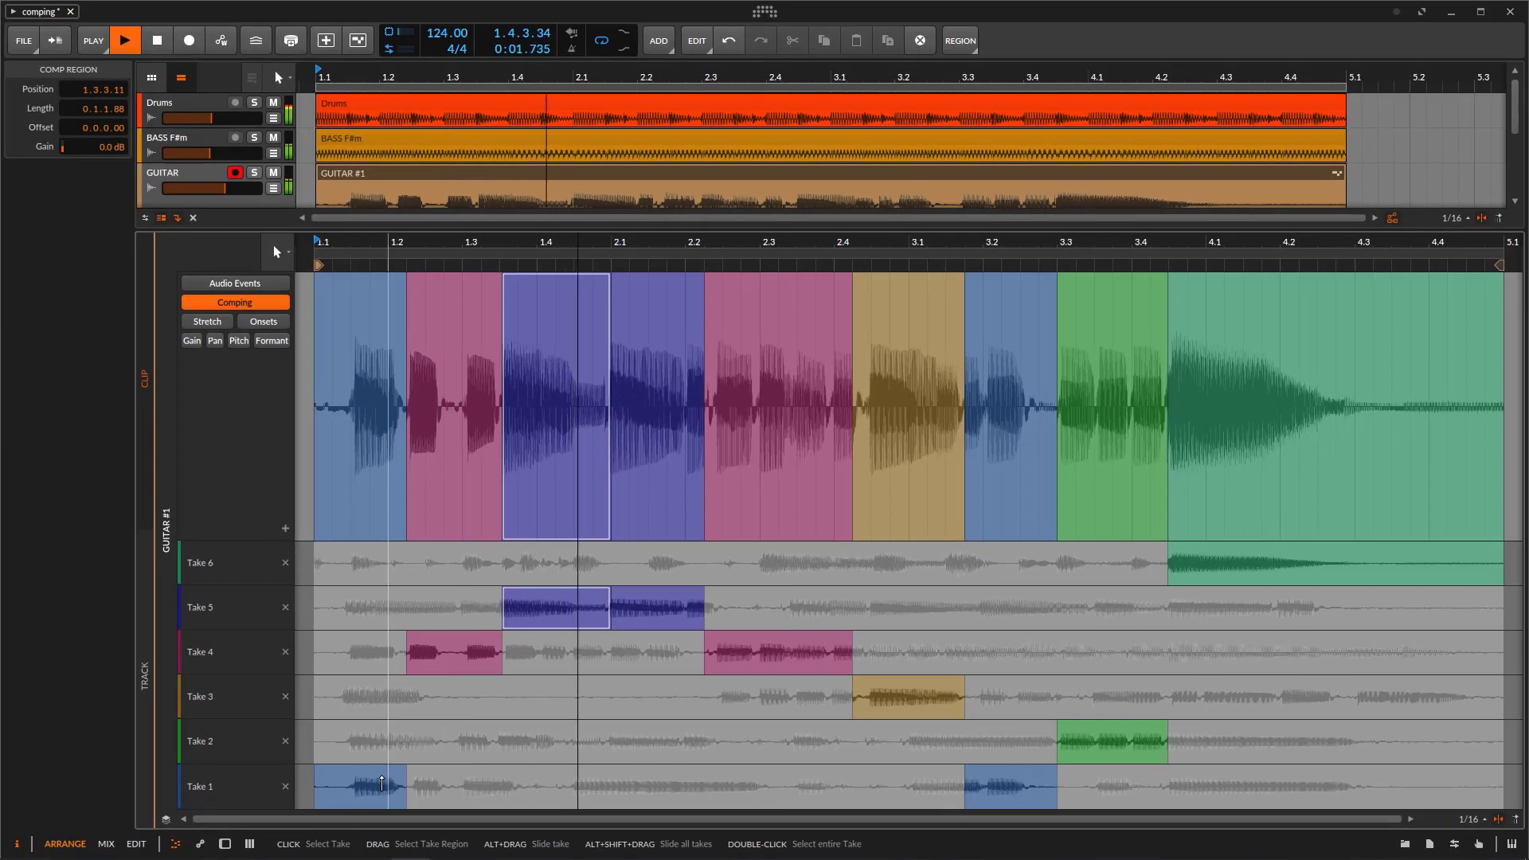
key("Up")
Step: Try Take 6 in the fourth comp region, restore Take 5, select the following regions in turn, and stop playback
key("Right")
key("Up")
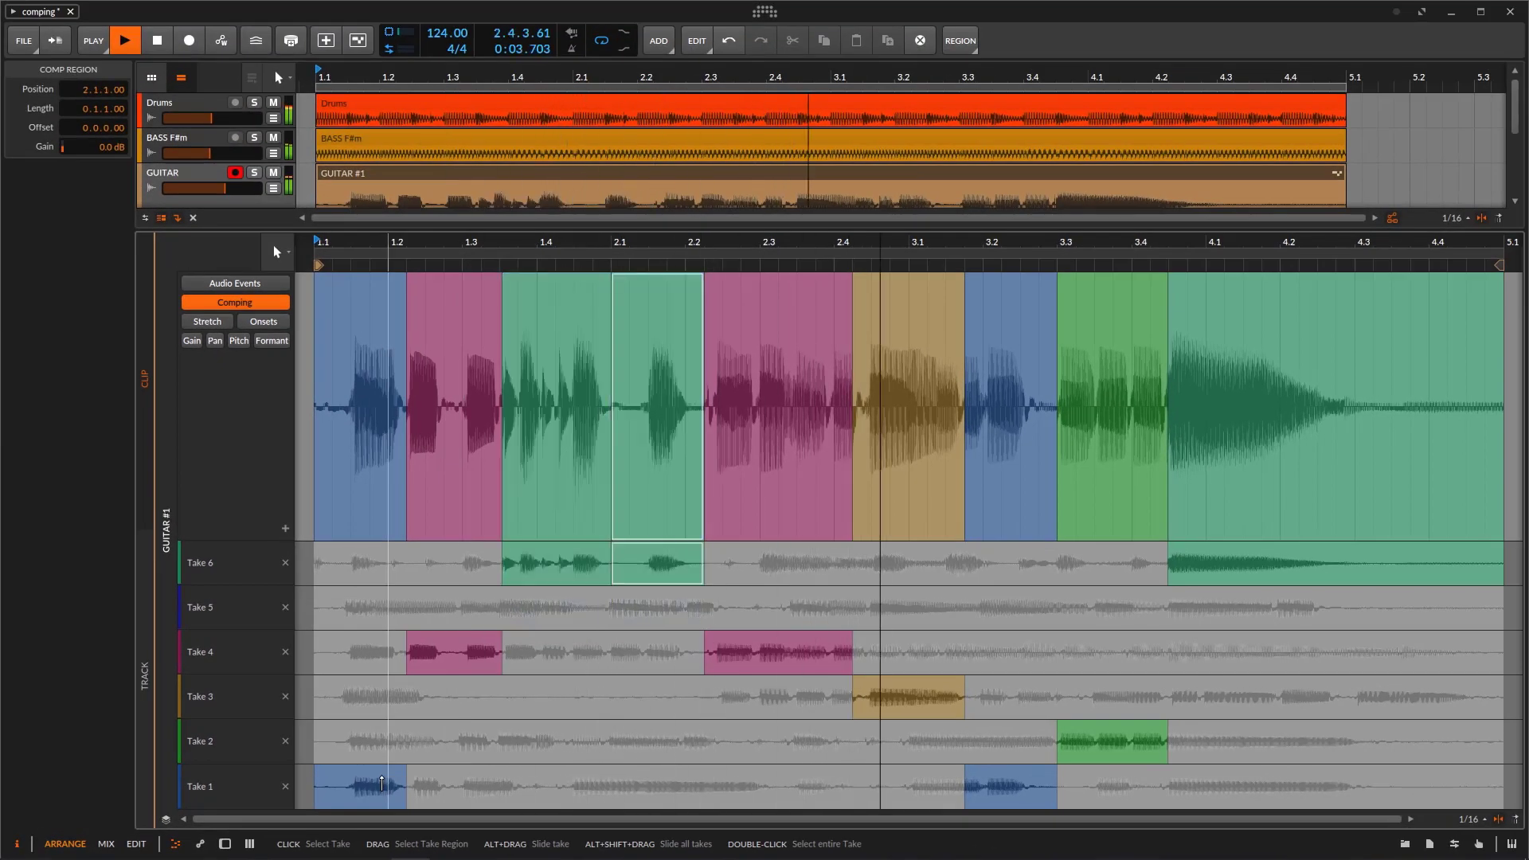
key("Down")
key("Down")
key("Up")
key("Right")
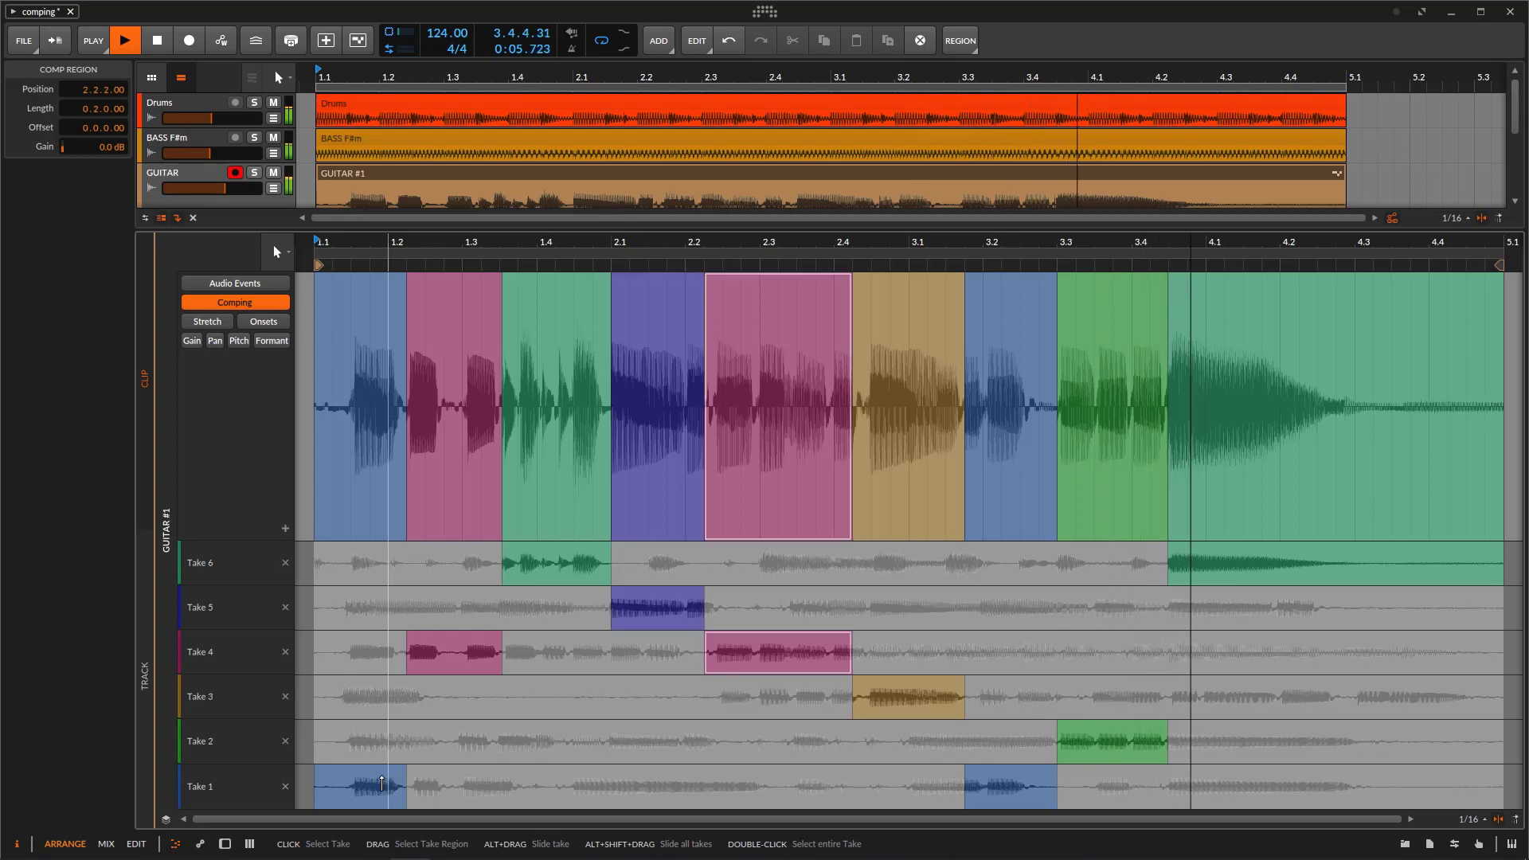
key("Right")
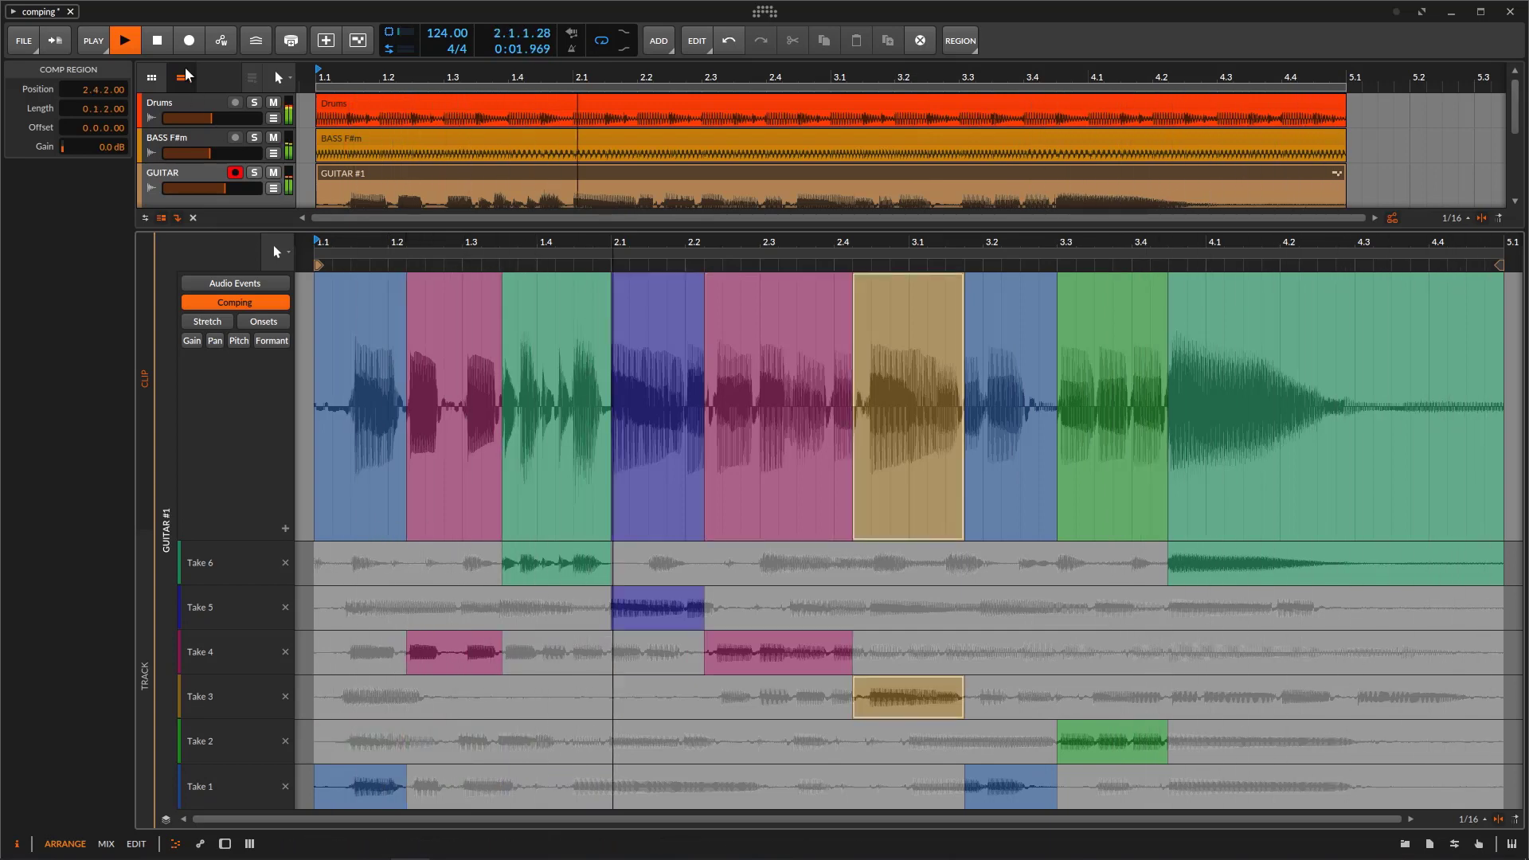
key("space")
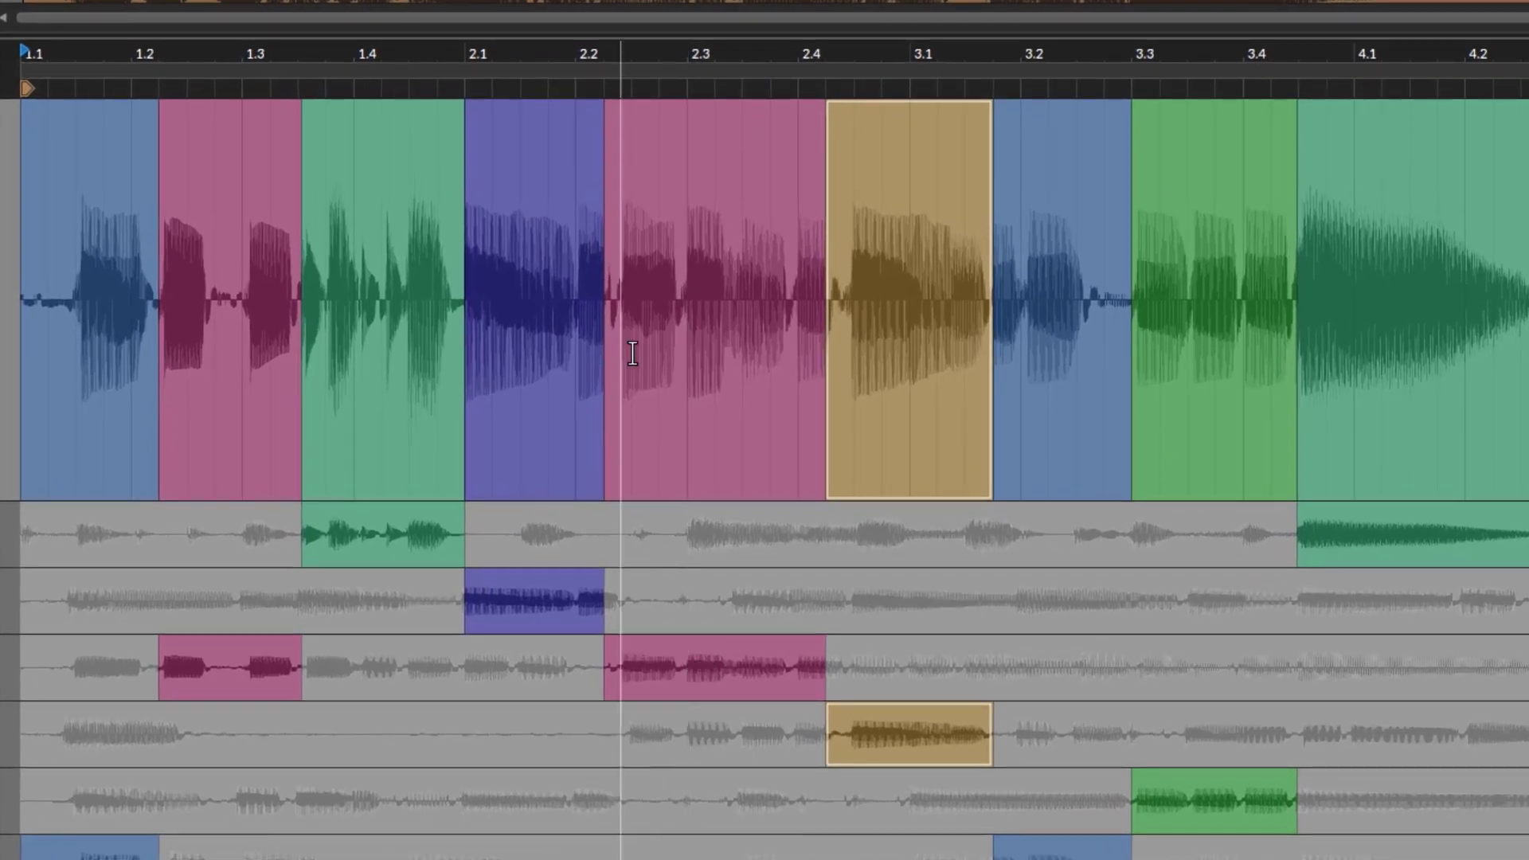
Step: Slide the Take 4 audio inside its region starting at 2.2.2 to adjust its timing while playing the comp
left_click(665, 325)
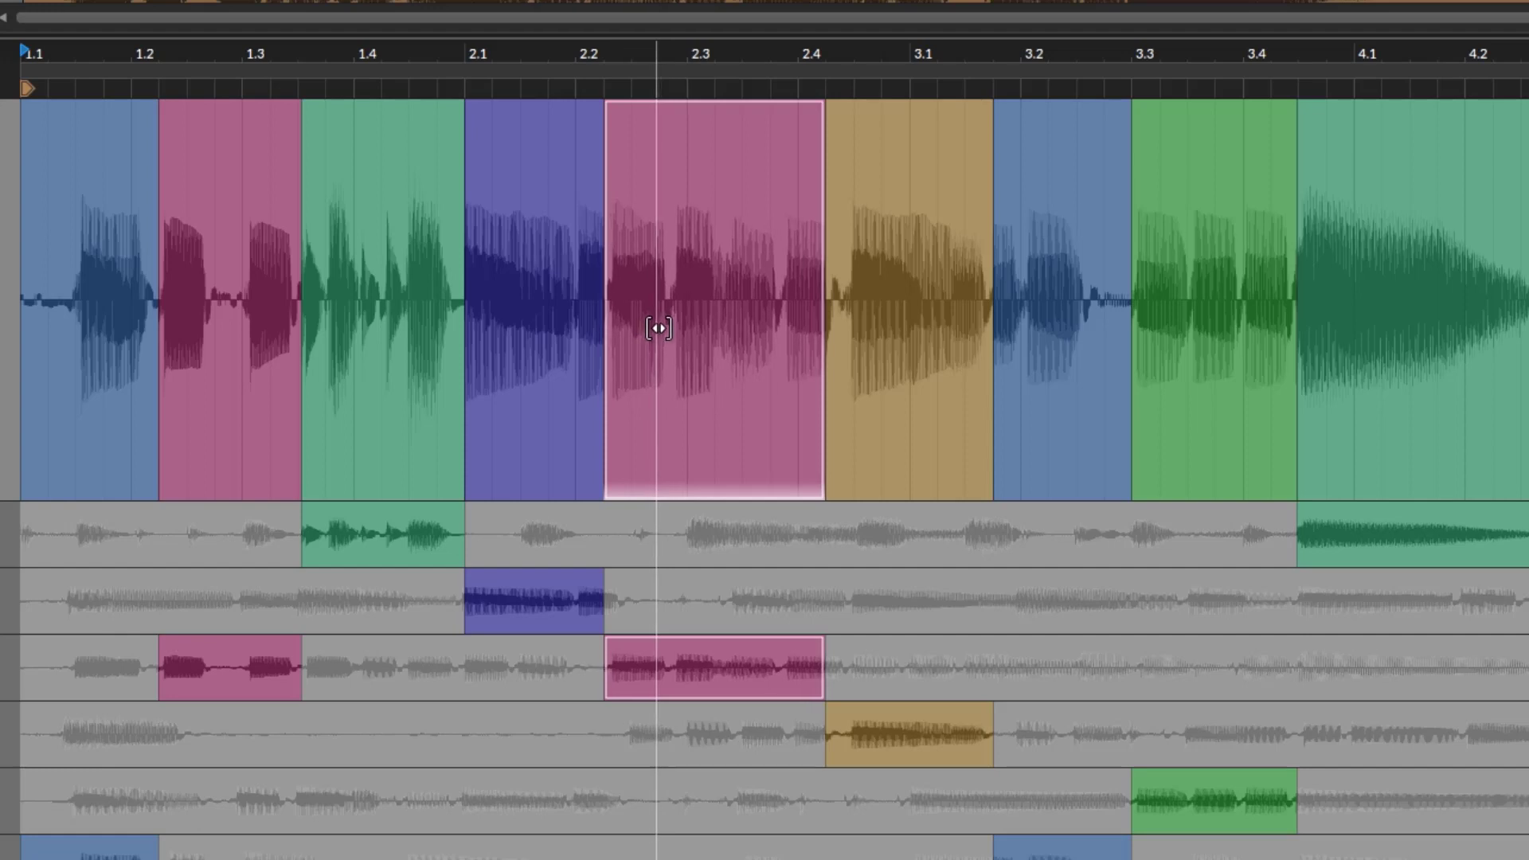
mouse_move(658, 328)
left_mouse_down()
mouse_move(703, 342)
mouse_move(657, 348)
left_mouse_up()
key("space")
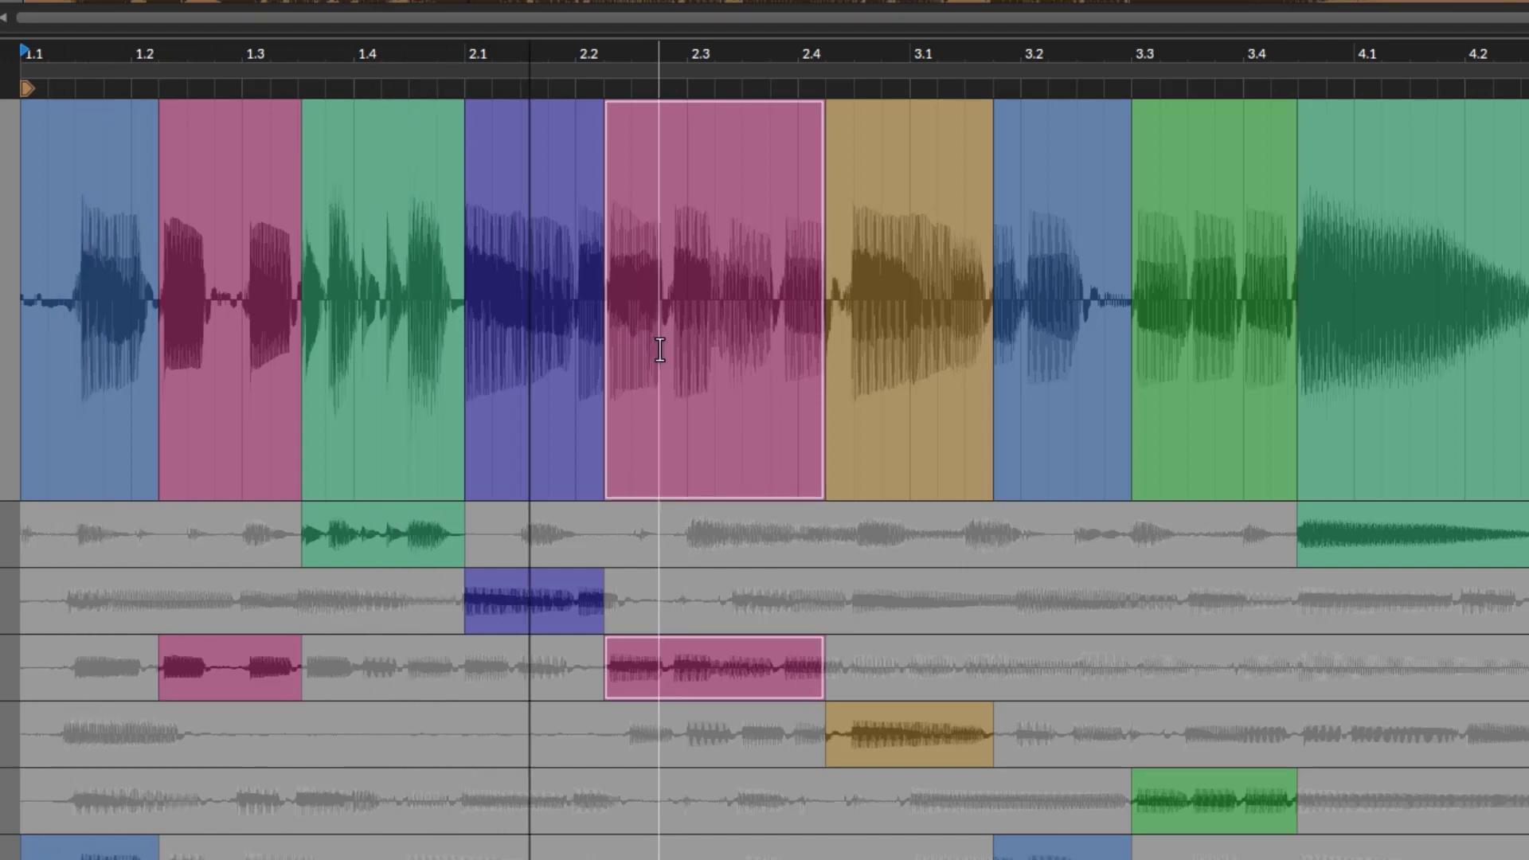
left_click_drag(672, 342, 689, 346)
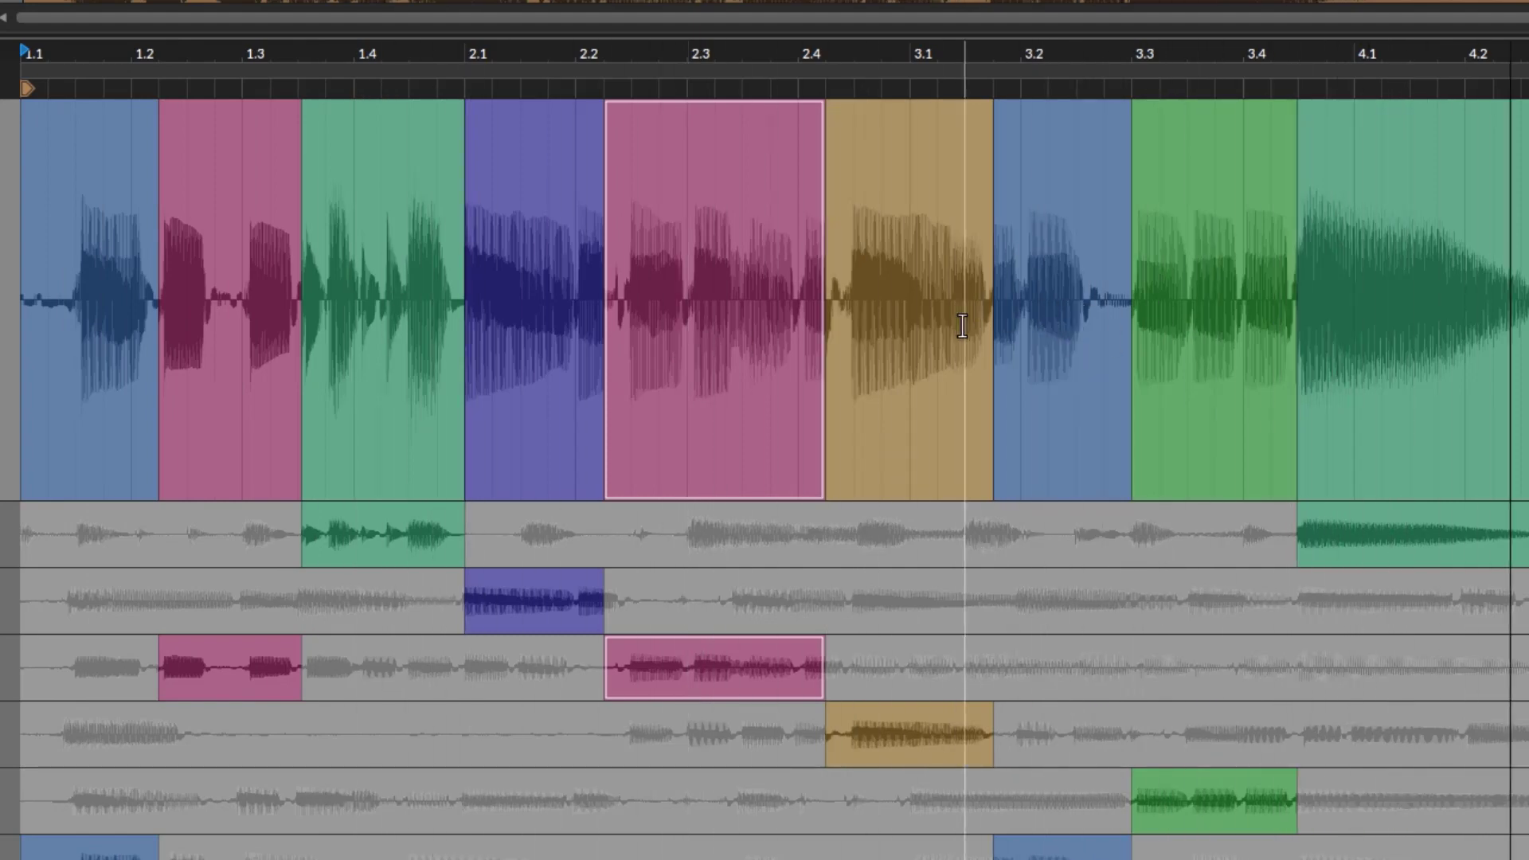
Step: Slide the Take 3 audio inside its region starting at 2.4.2, and slide all takes together from that region
left_click(892, 323)
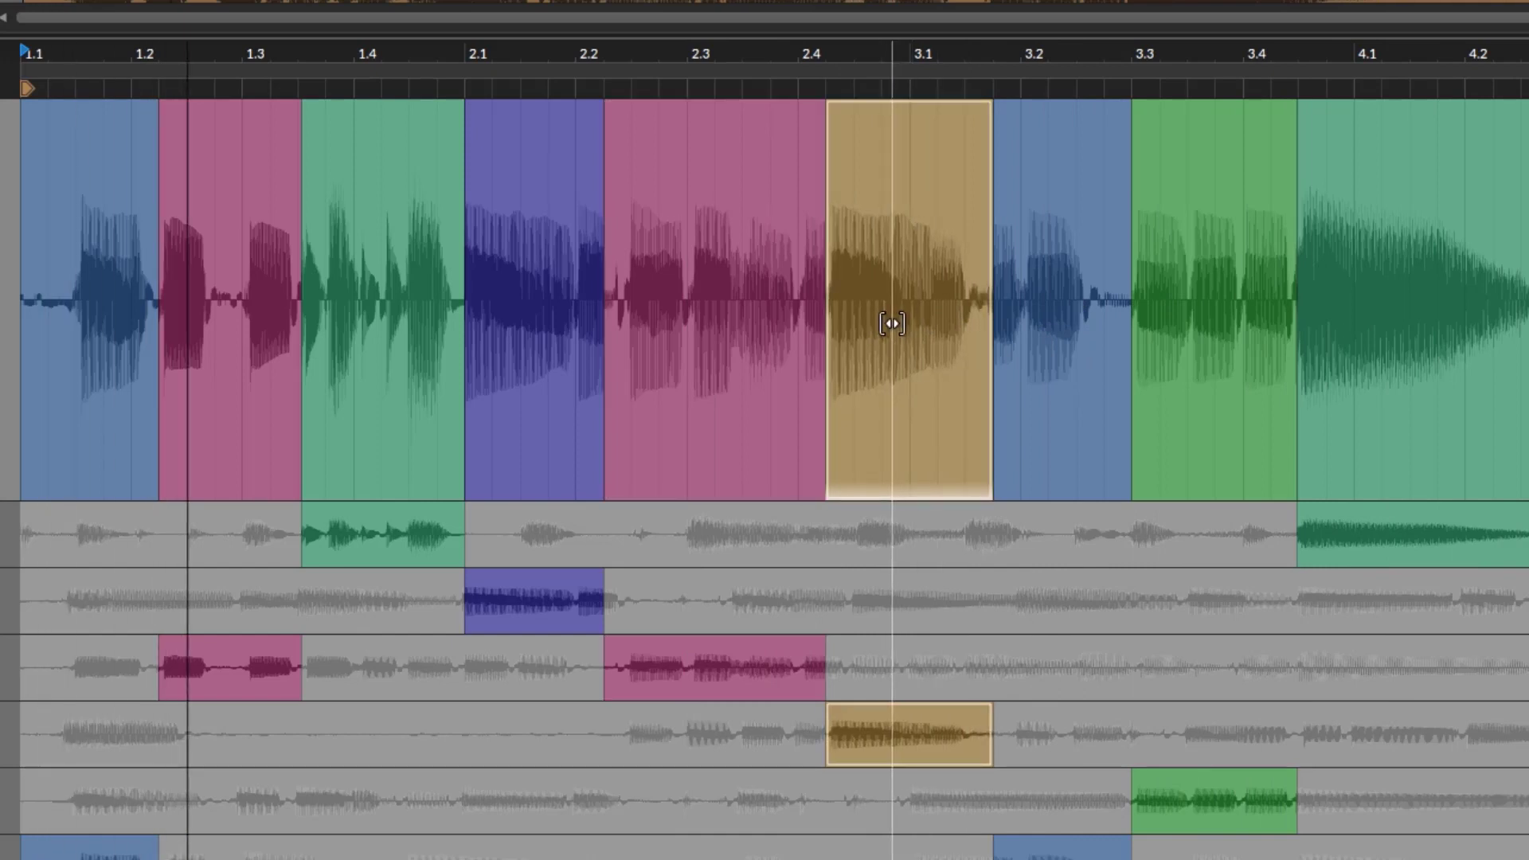
left_click_drag(892, 323, 929, 323)
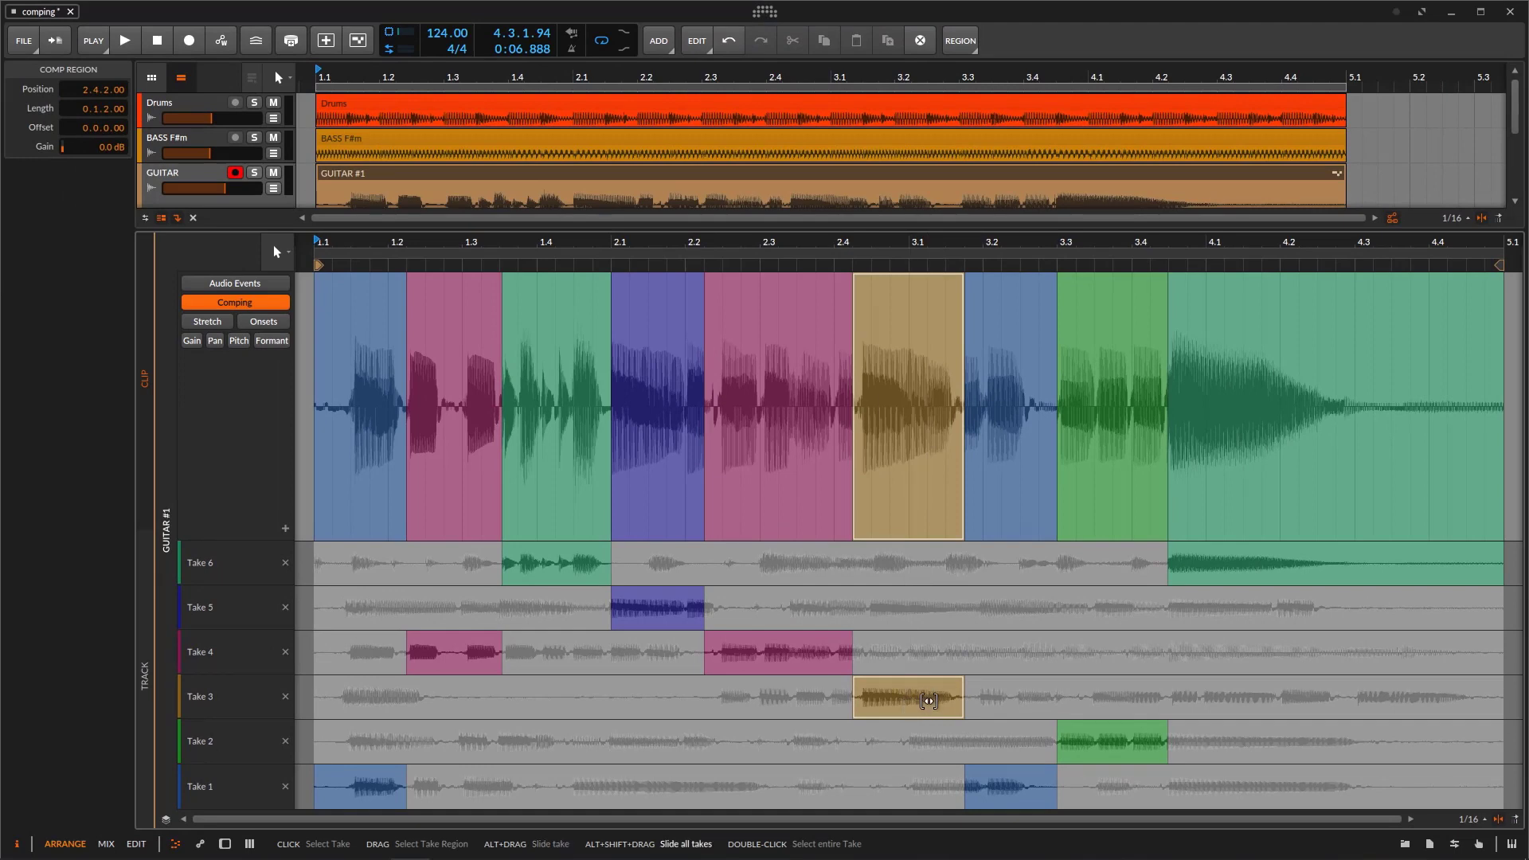
left_click_drag(928, 701, 920, 704, "alt+shift")
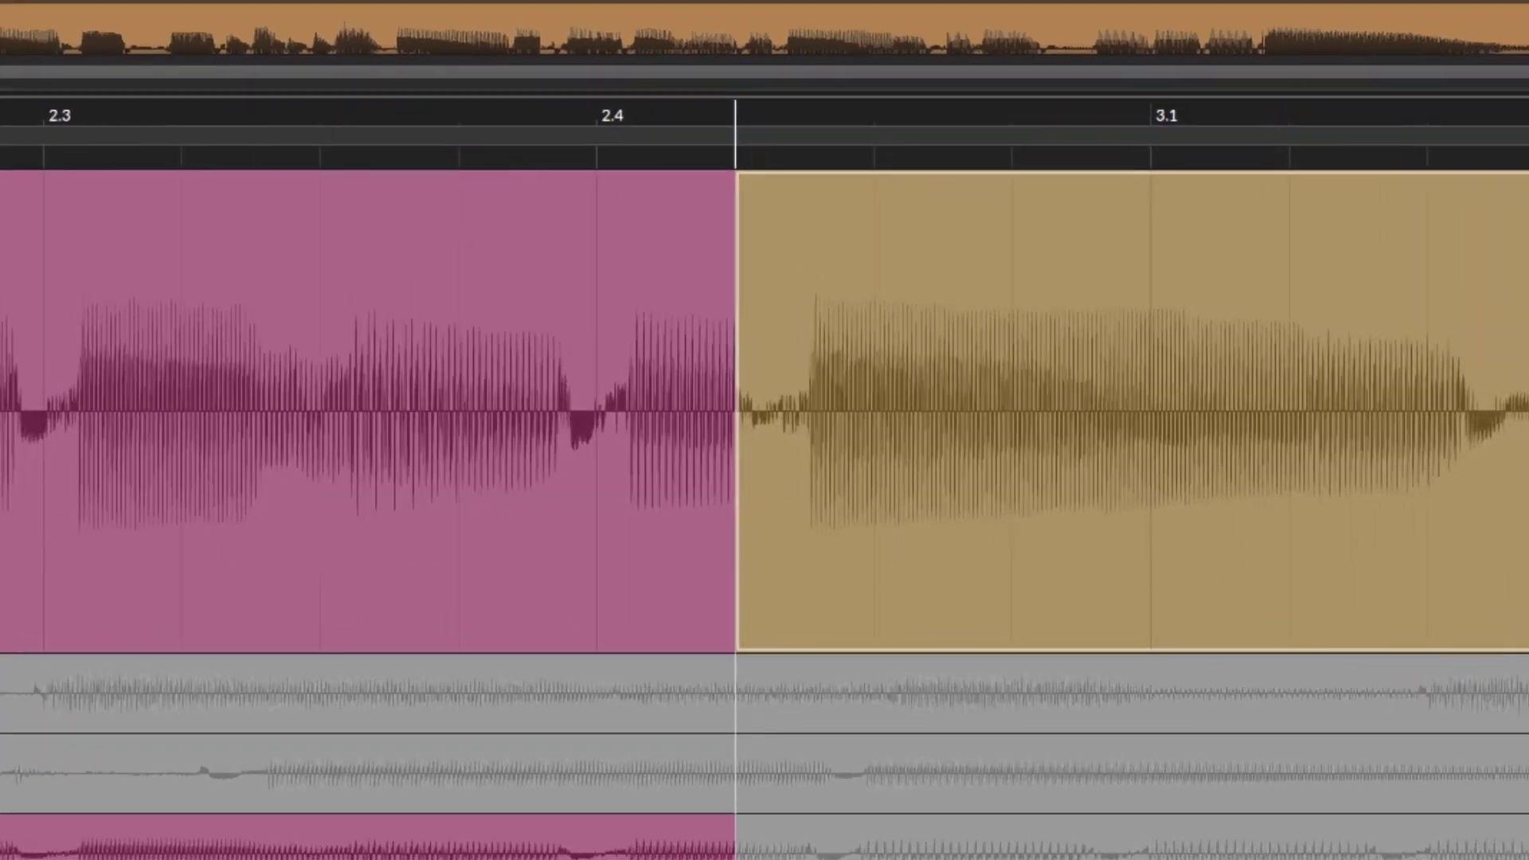
Step: Try pulling the end of the Take 4 region before 2.4.2 earlier, and undo the boundary change
left_click(854, 444)
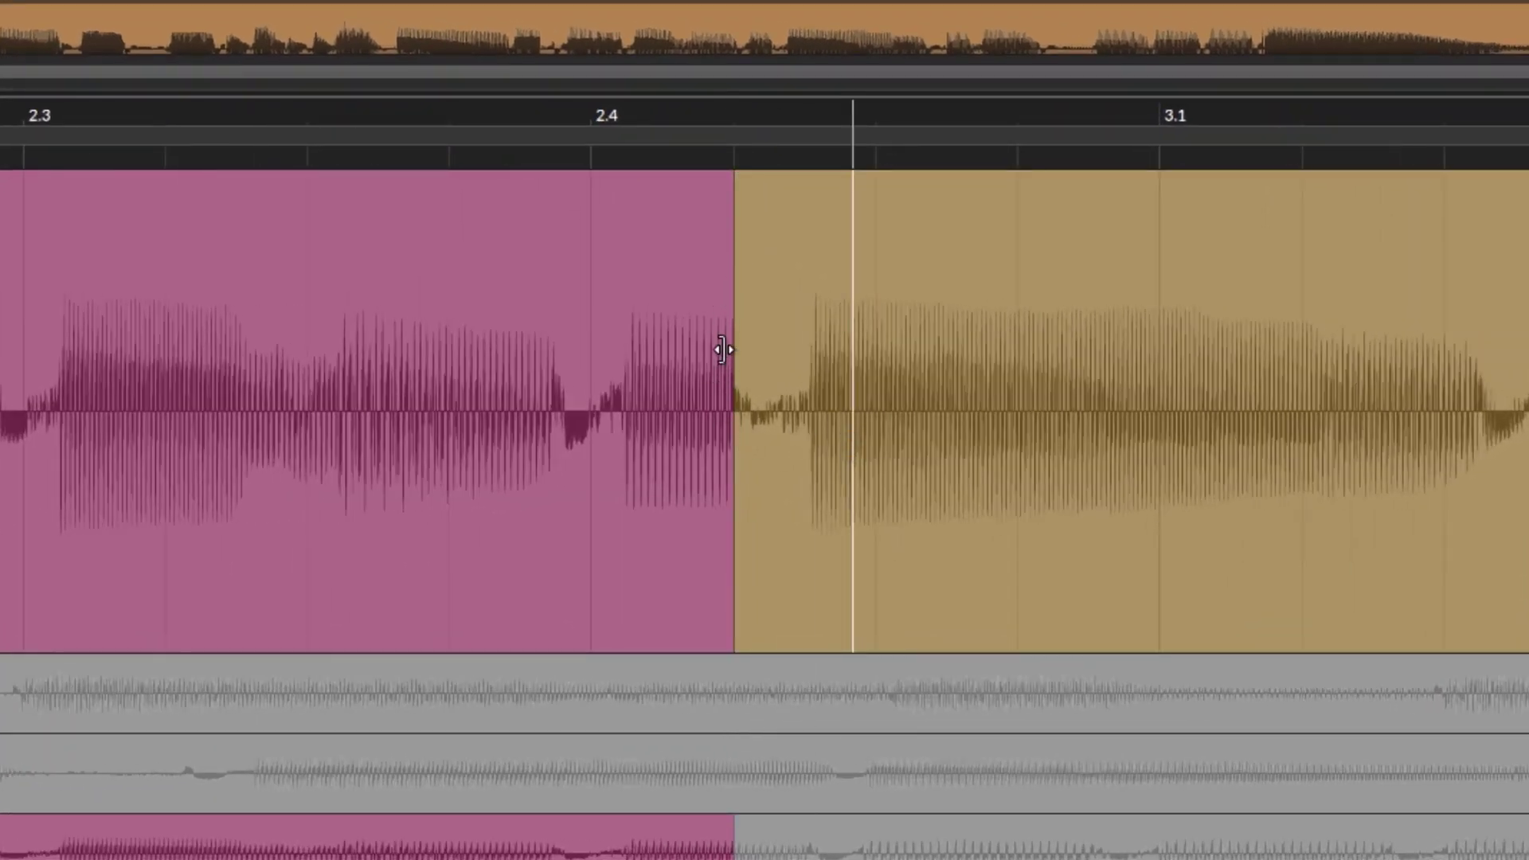
left_click_drag(722, 349, 682, 356)
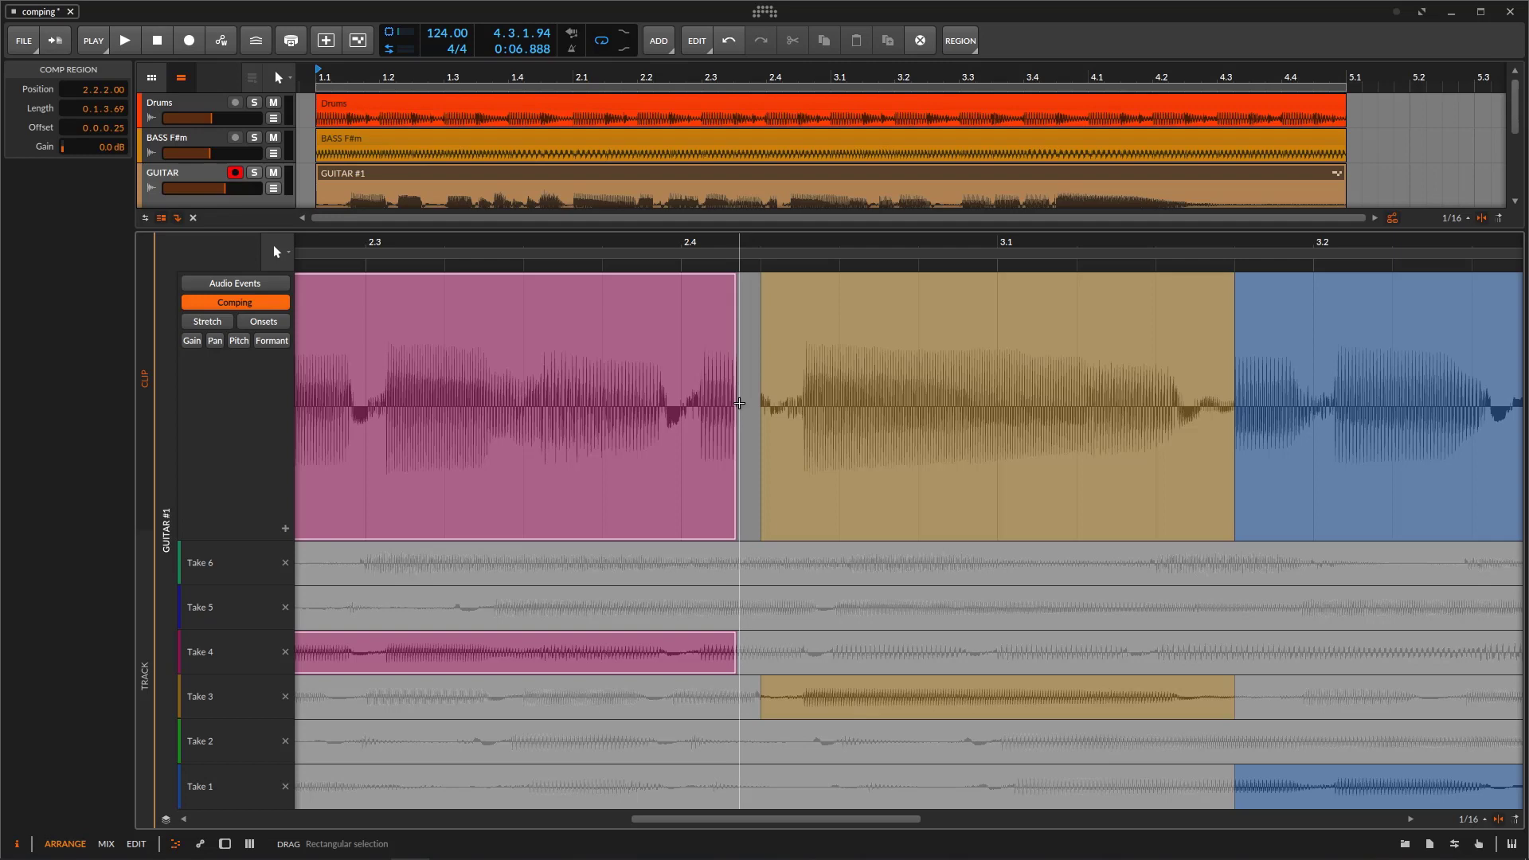
key("ctrl+z")
left_click_drag(789, 248, 836, 291)
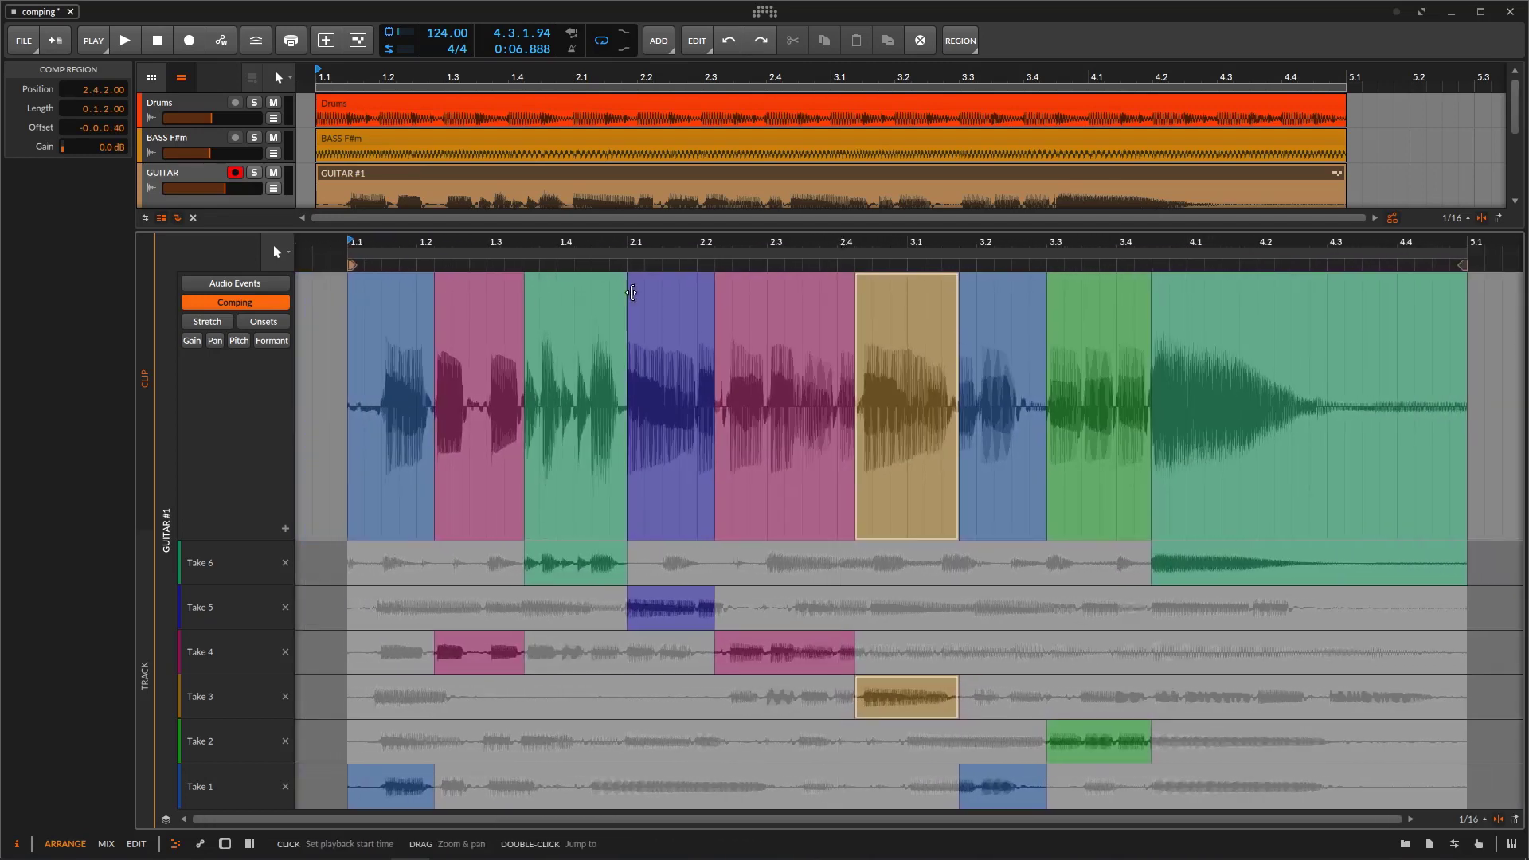
Step: Play the comp and adjust the gain of the first four regions and the closing Take 6 region
left_click(578, 350)
key("space")
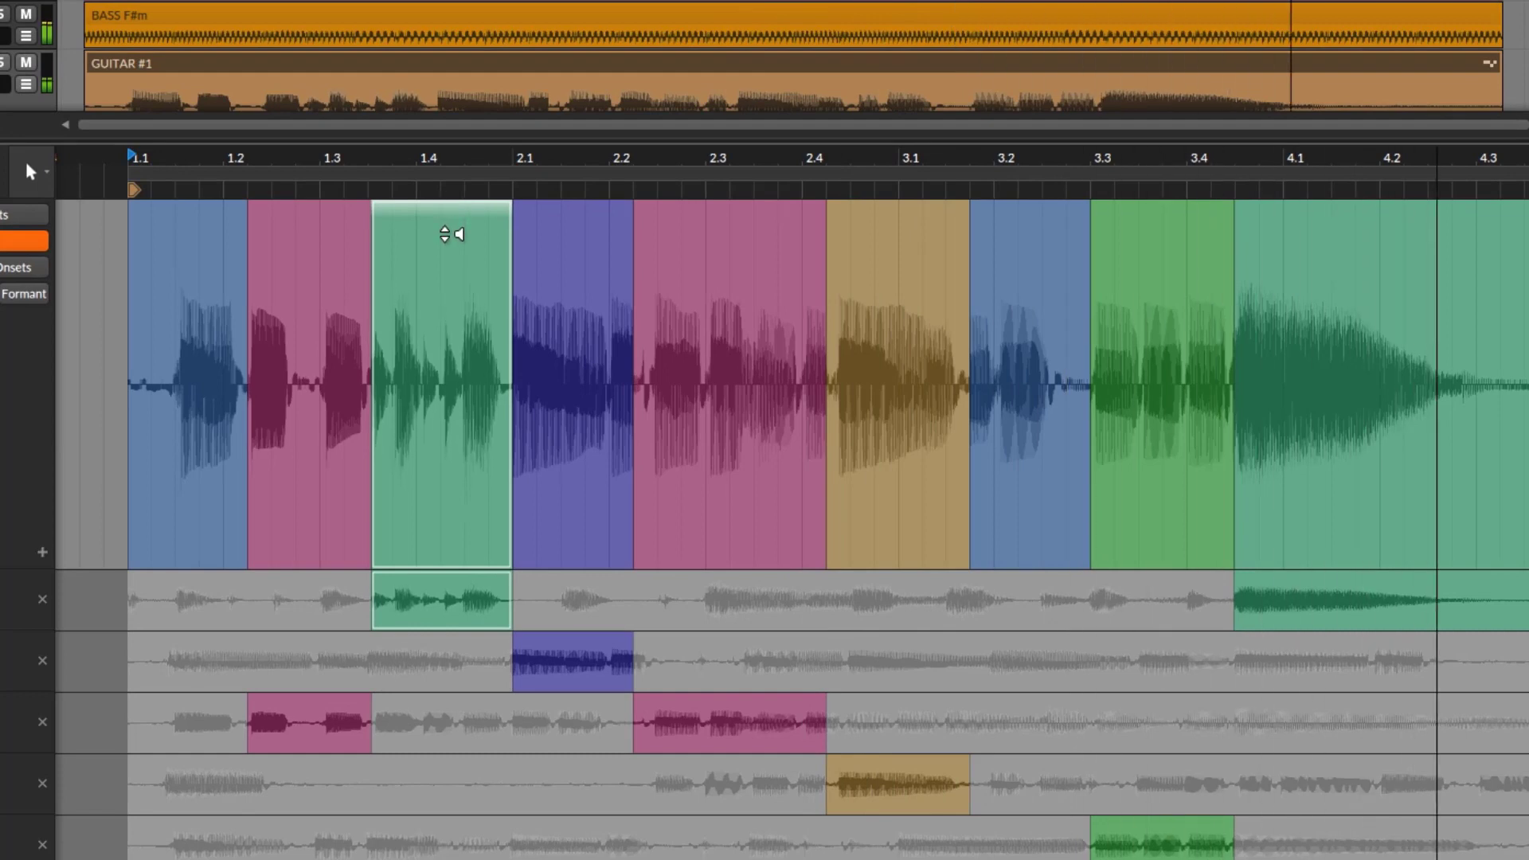
left_click(322, 211)
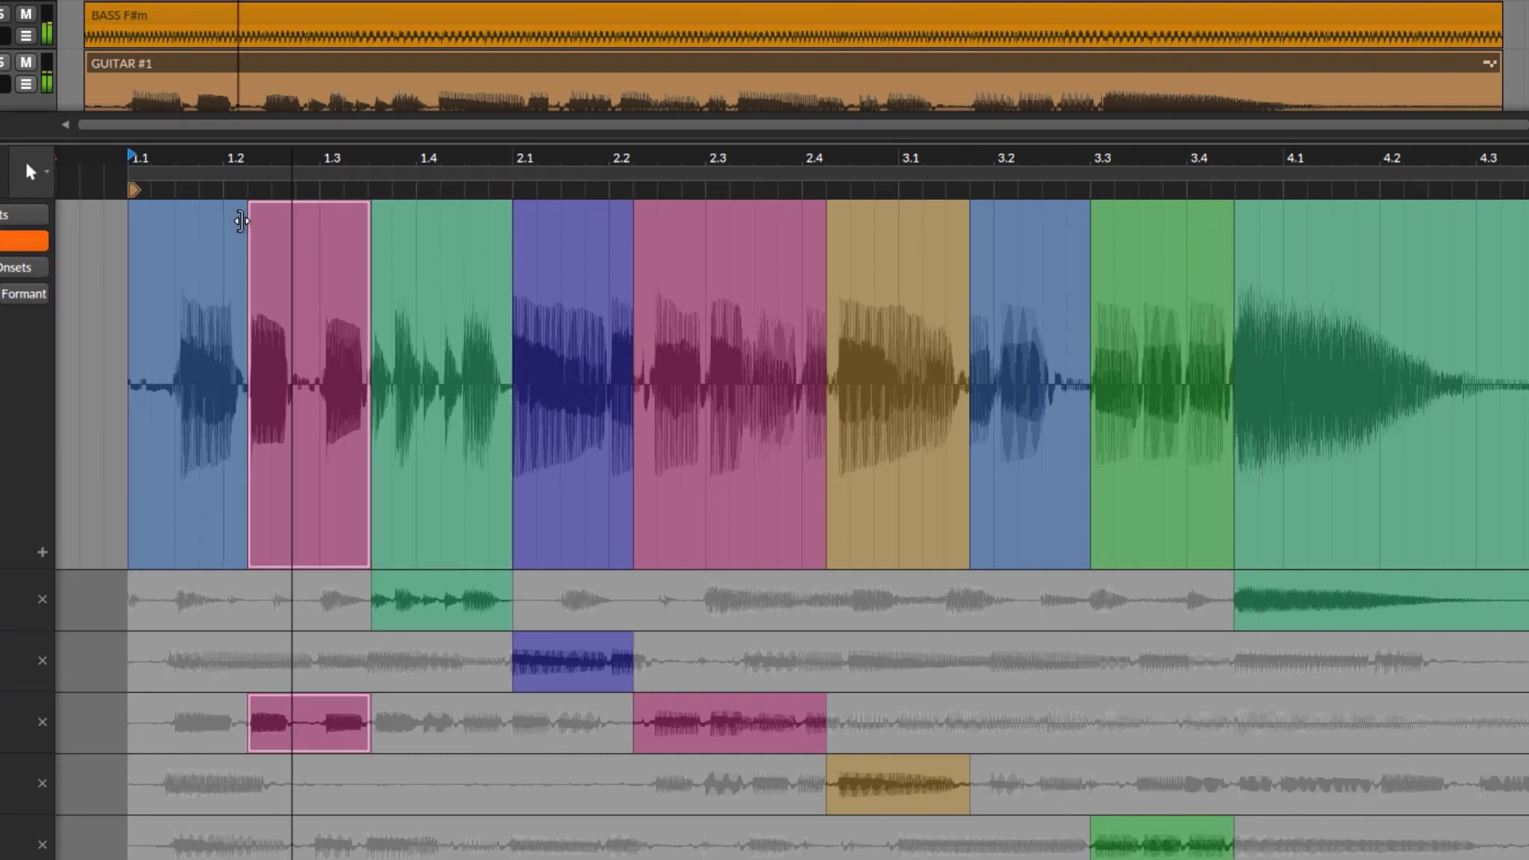
left_click(207, 215)
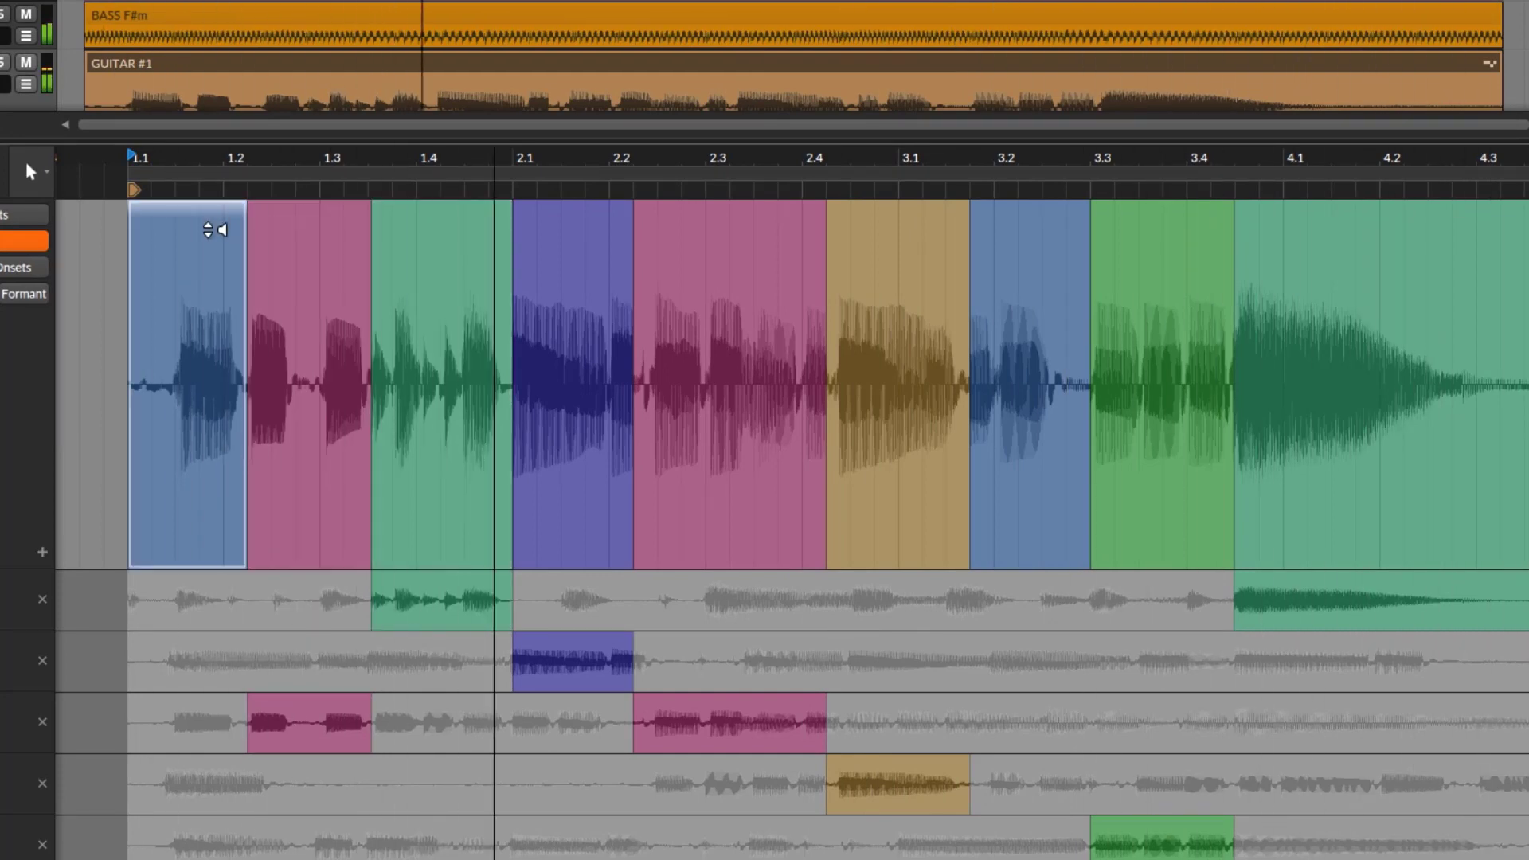
left_click(580, 212)
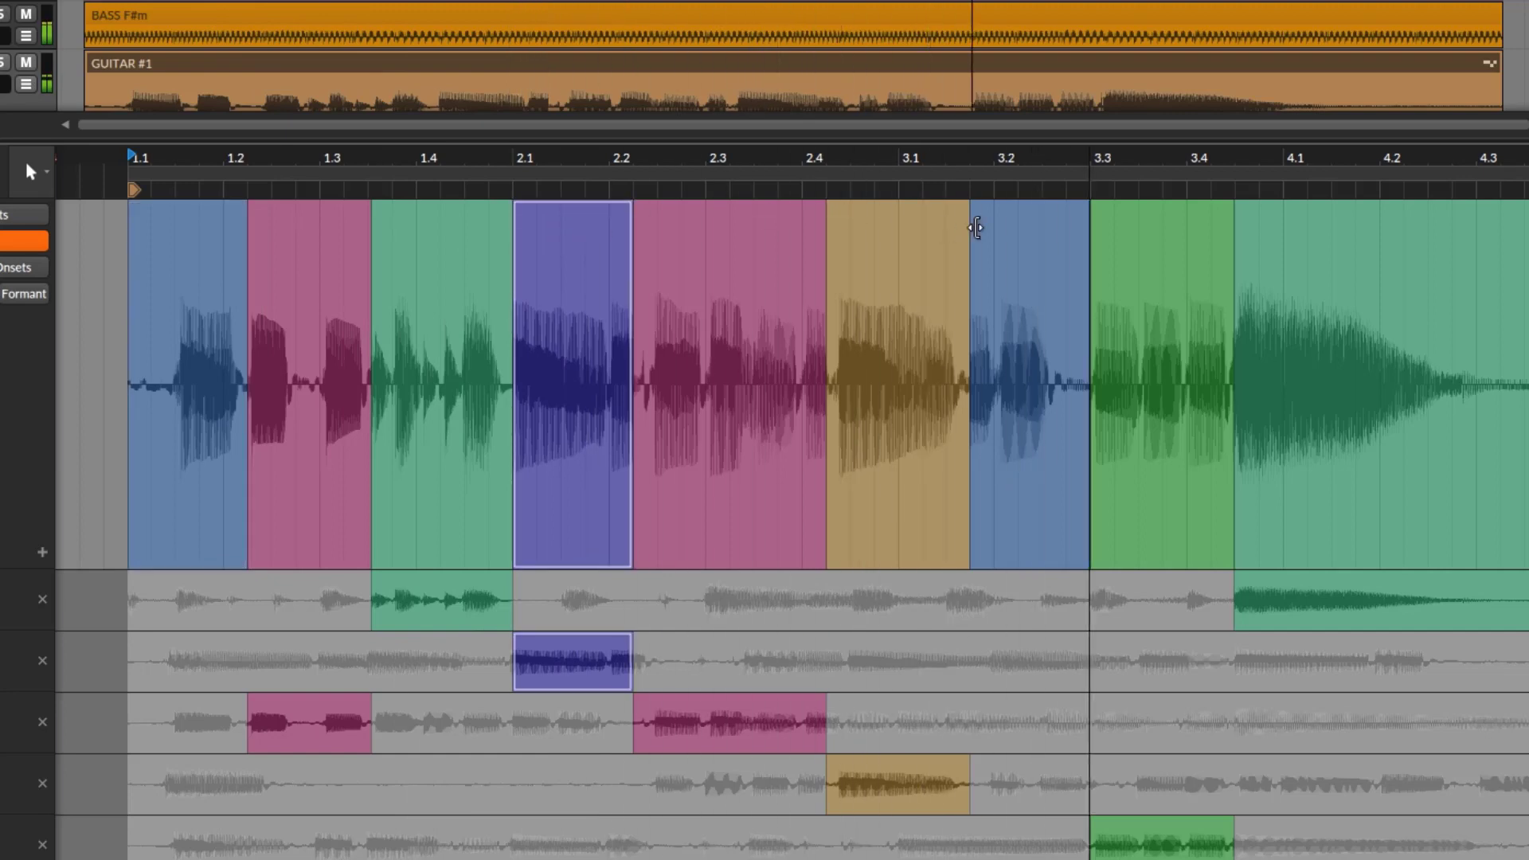
left_click(1314, 223)
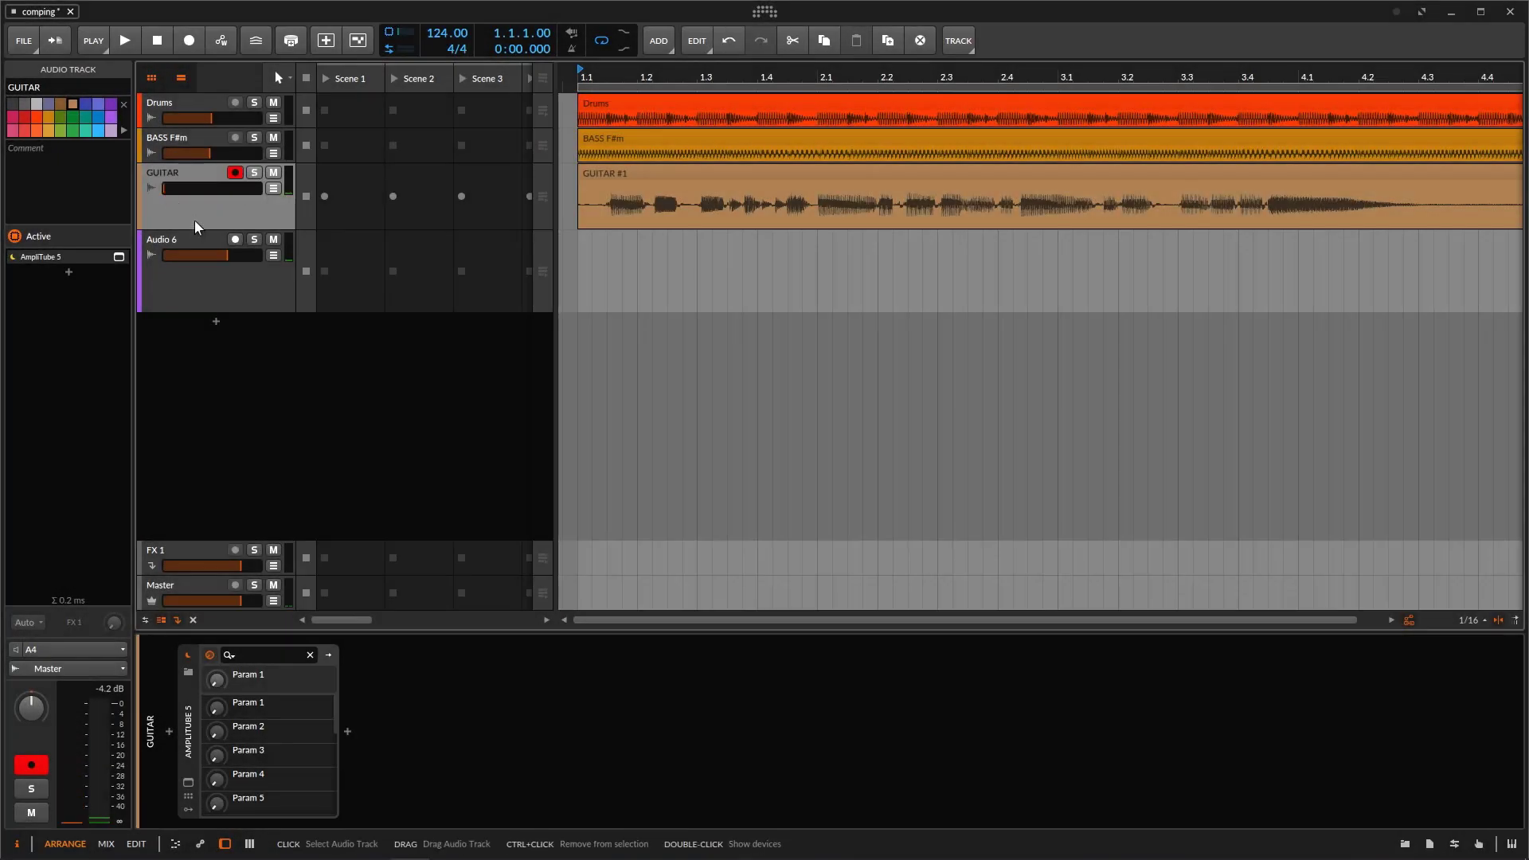
Step: Record a plain guitar clip on the armed Audio 6 track in Scene 1 and delete it
left_click(227, 285)
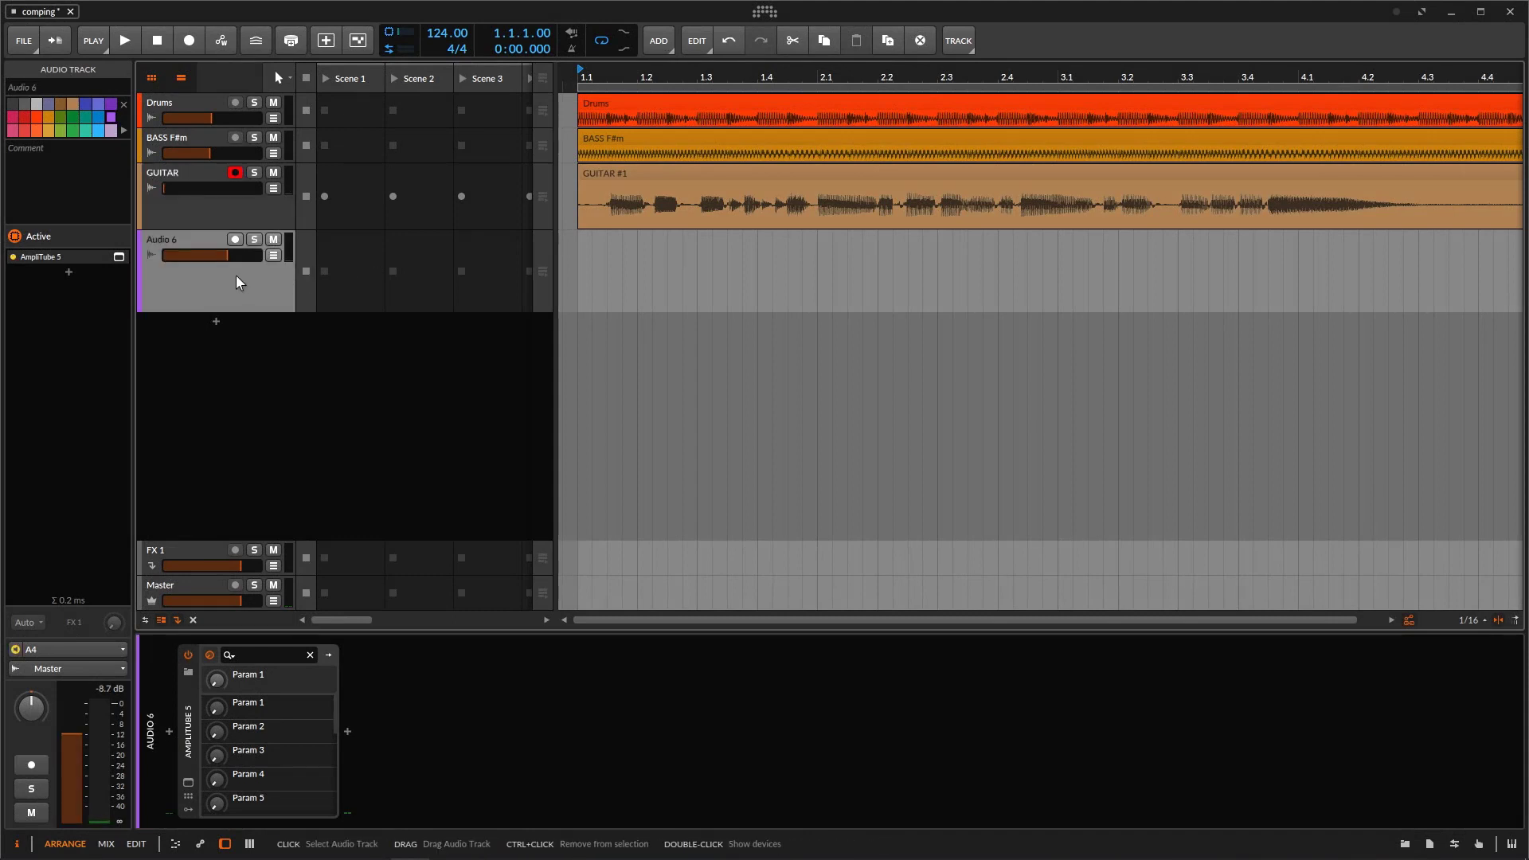
left_click(235, 172)
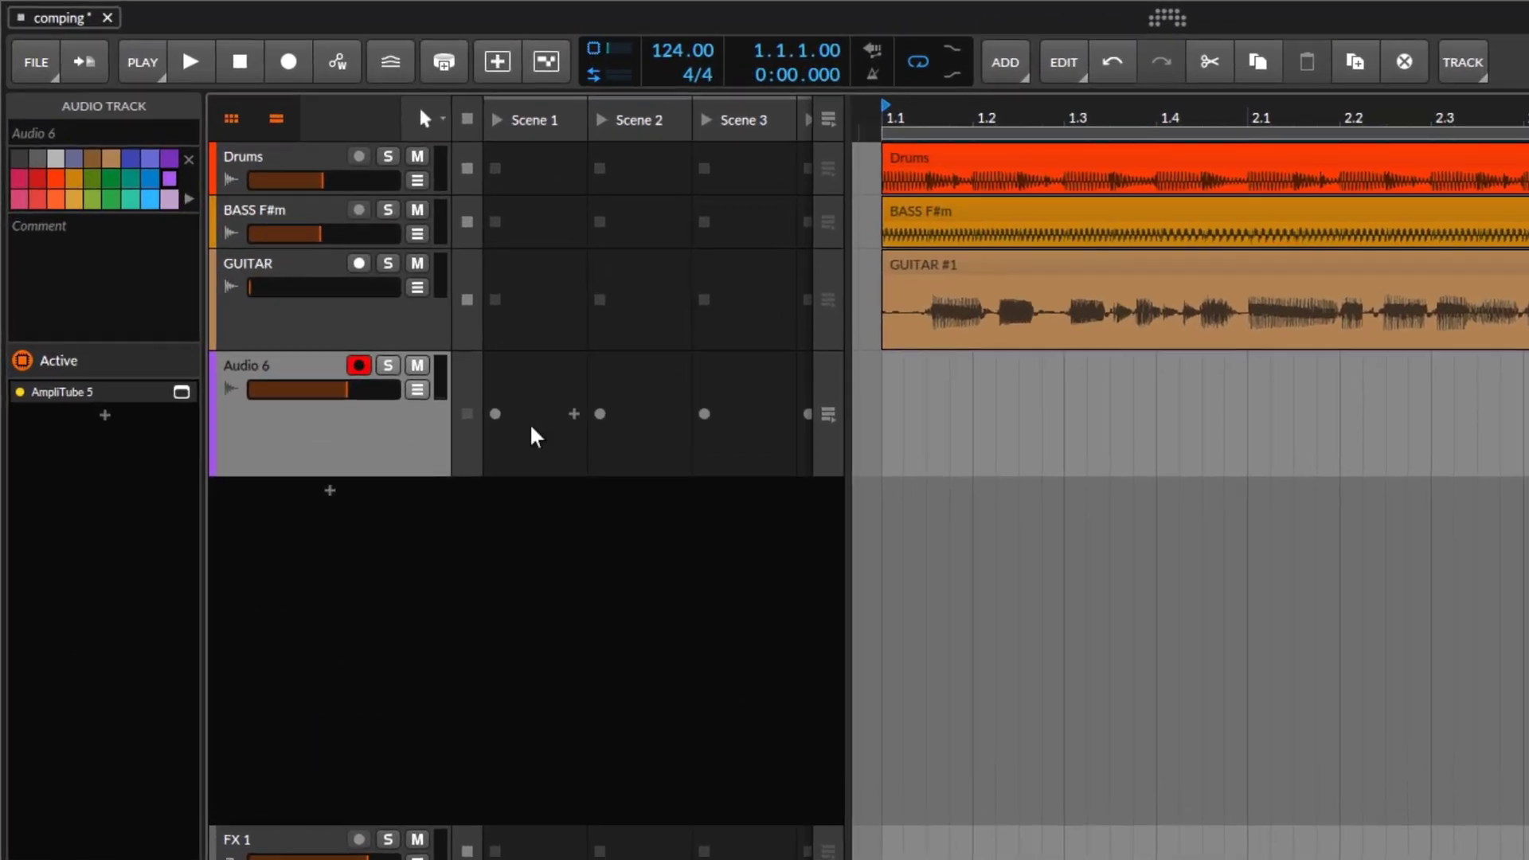
left_click(326, 274)
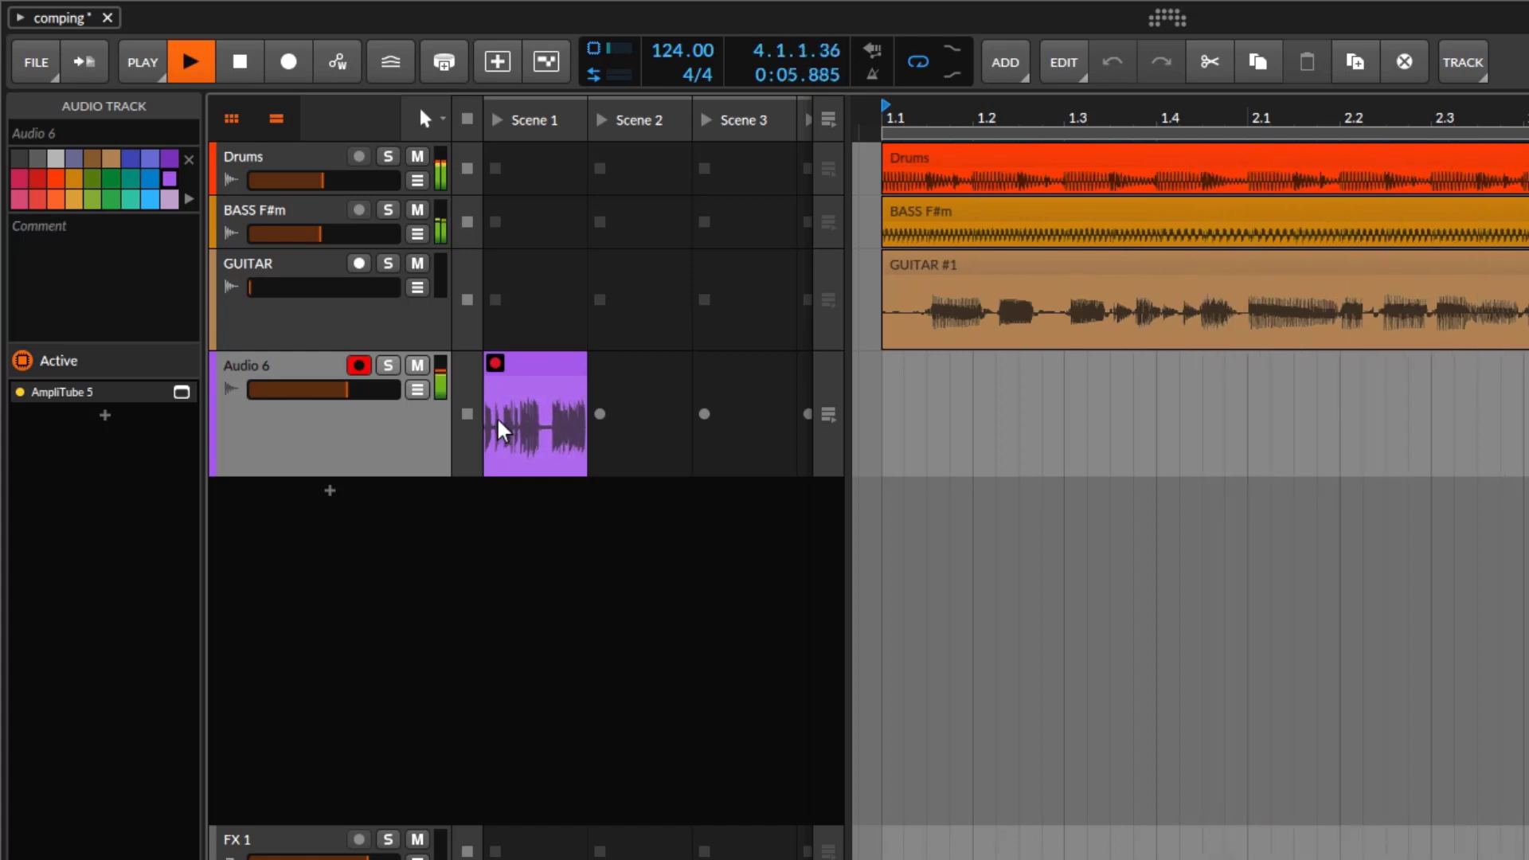
left_click(239, 62)
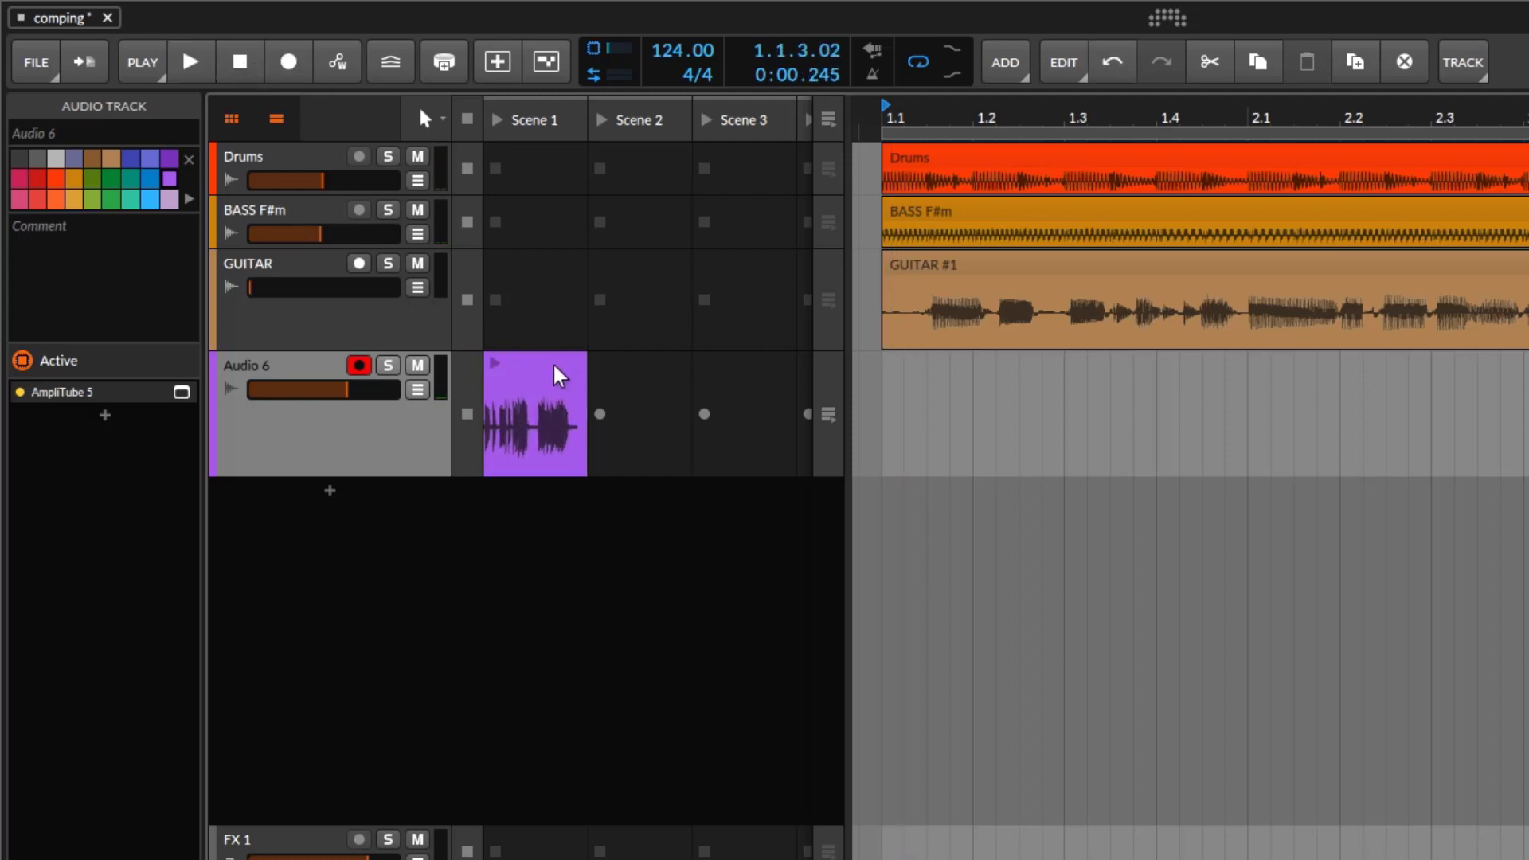
left_click(560, 376)
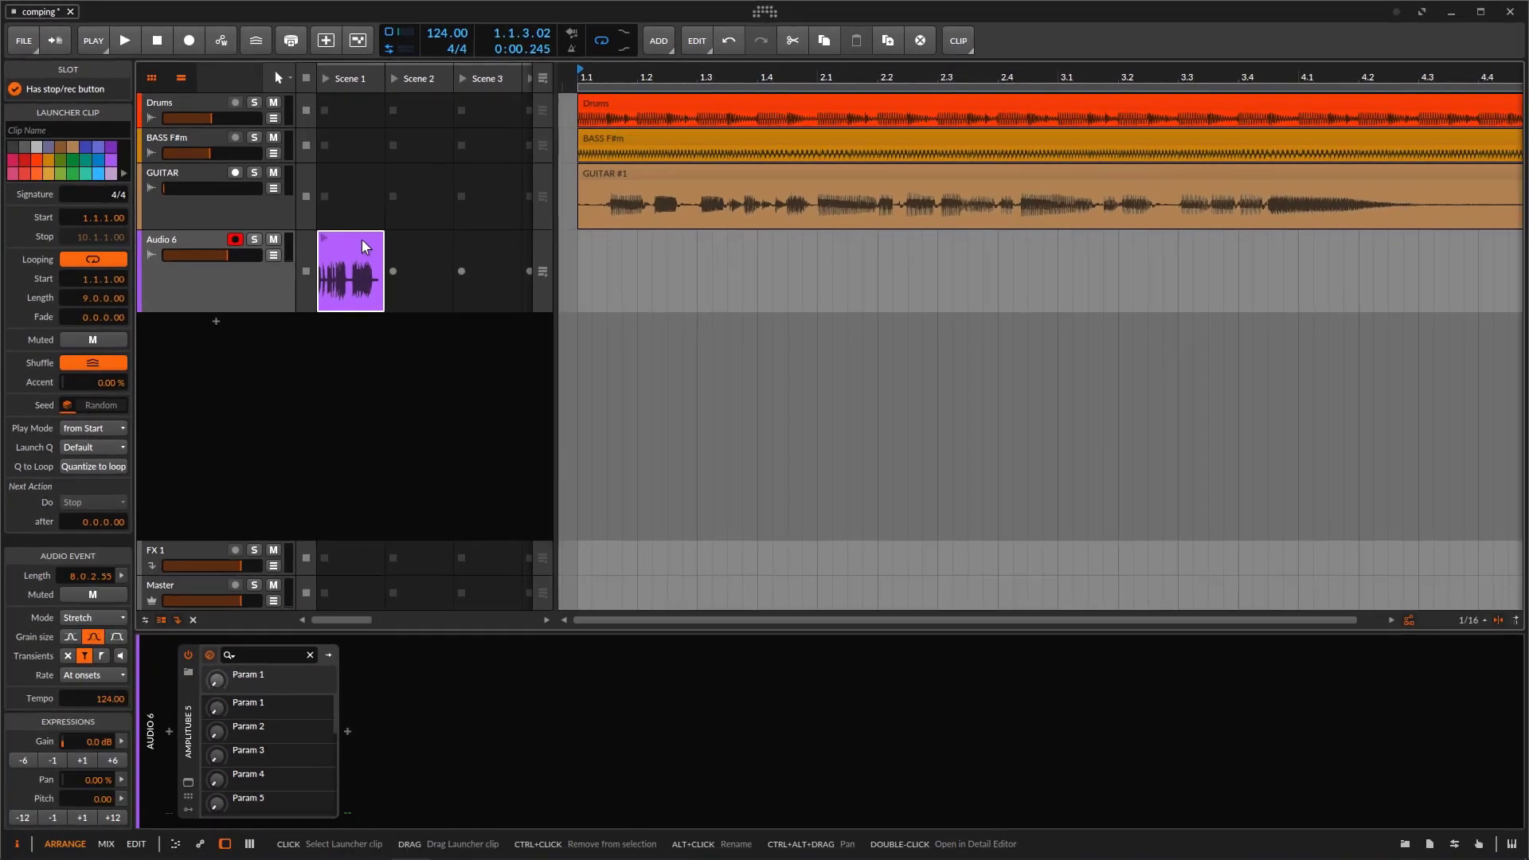
key("Delete")
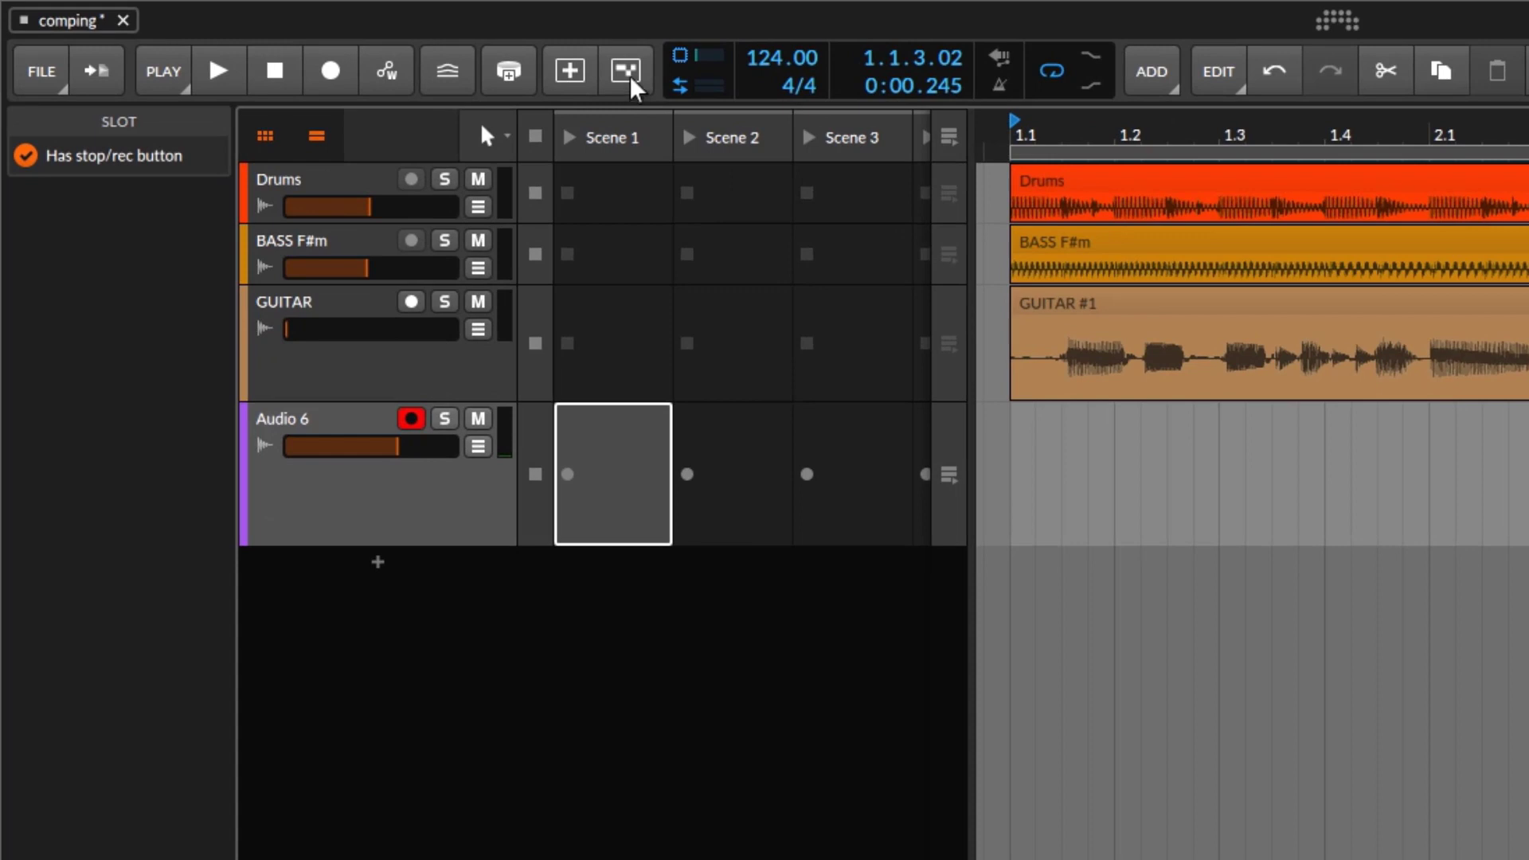
Step: Enable Record as Comping Takes for the clip launcher, keeping its take length of 4.0.0.00 and its shortcut pinned
left_click(177, 73)
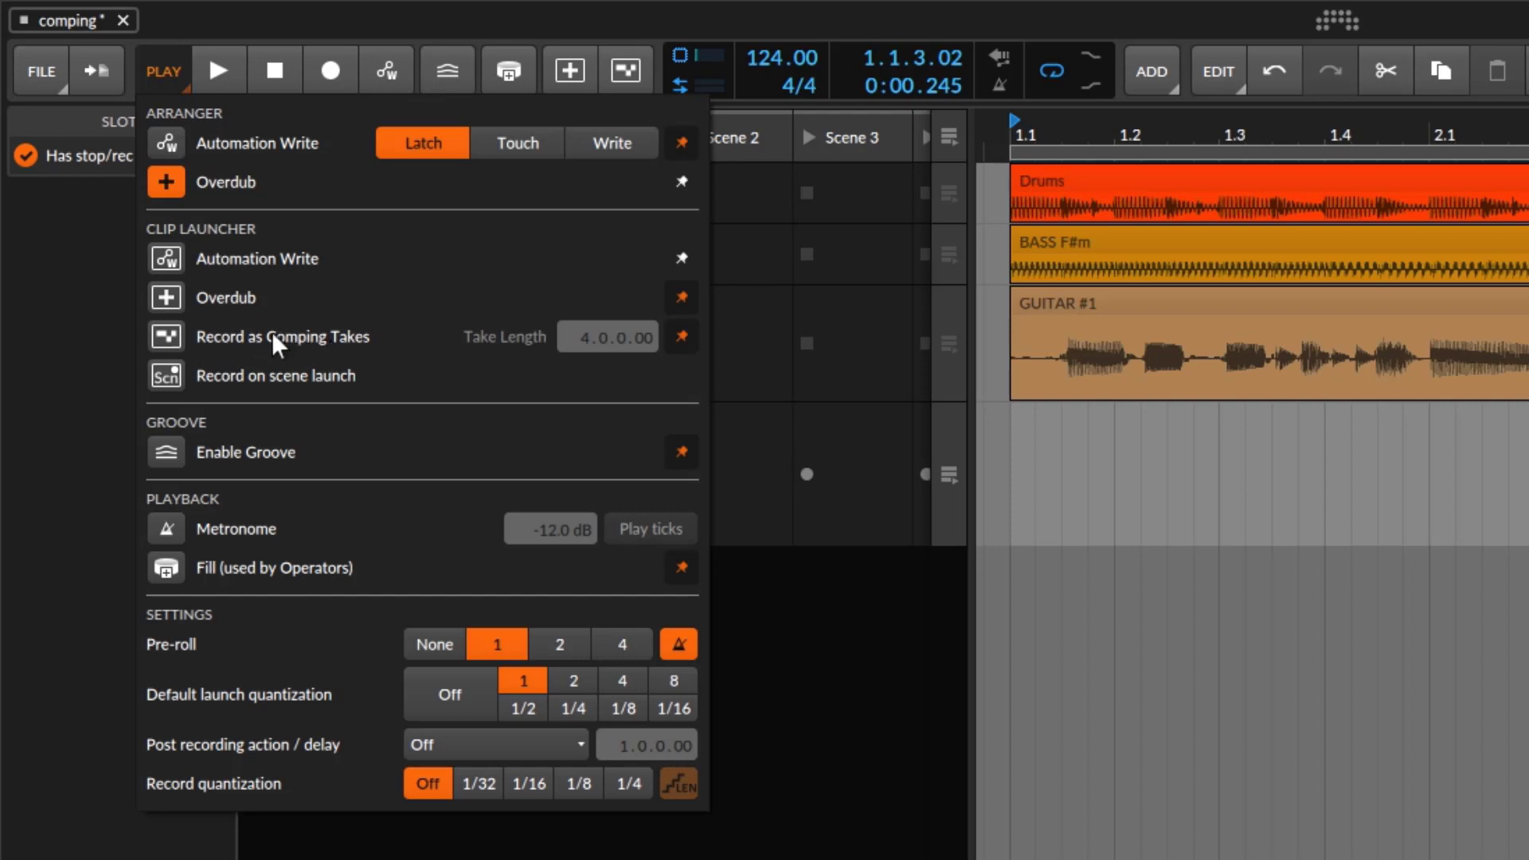
left_click(167, 336)
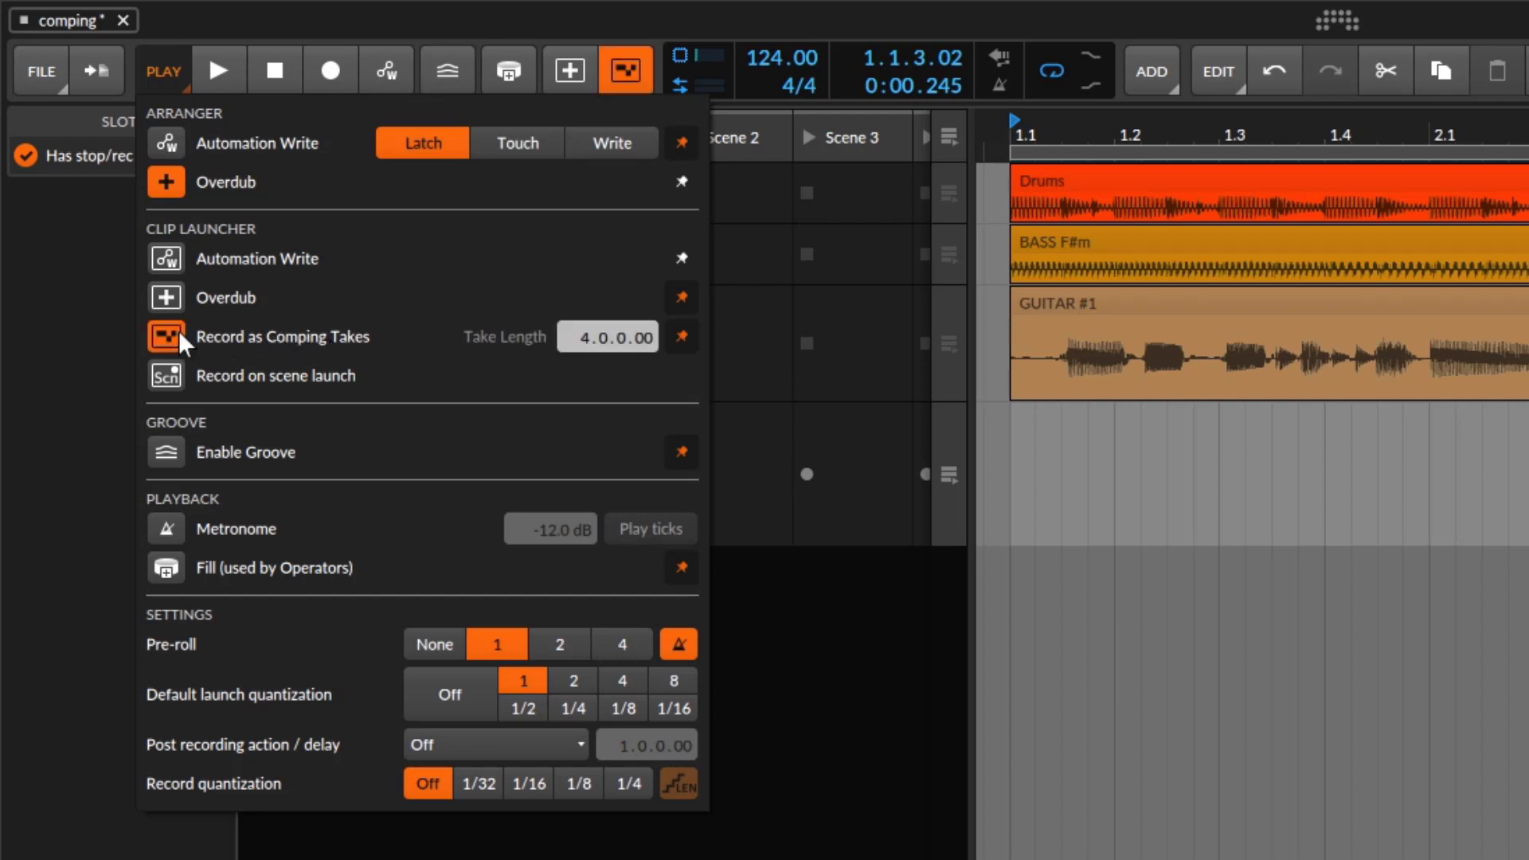
left_click(680, 337)
left_click(681, 337)
left_click(799, 8)
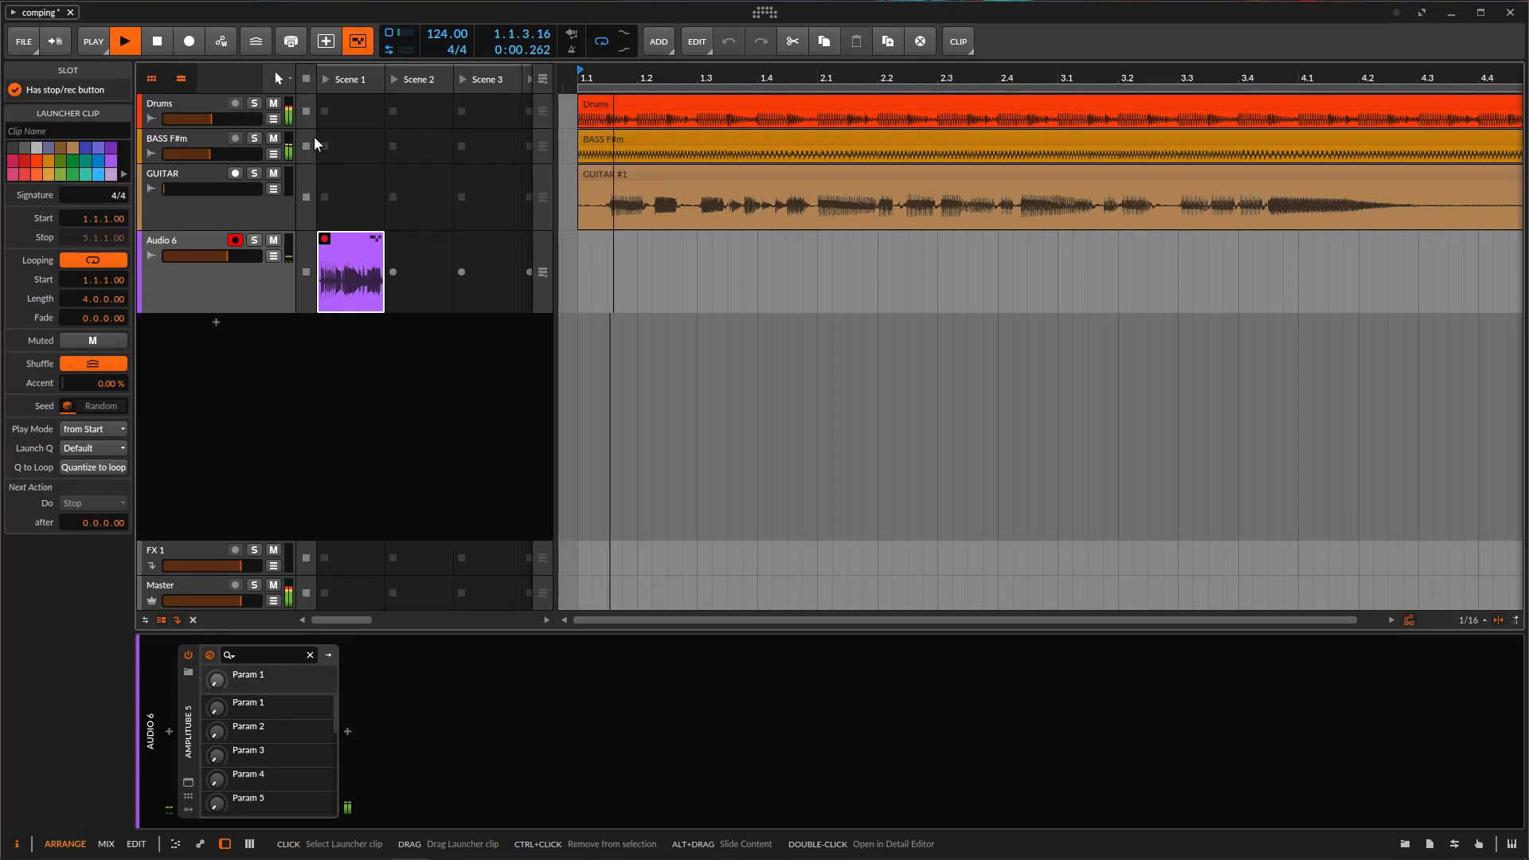
Step: Stop recording the Audio 6 clip in Scene 1 and delete Take 3 from its comp in the enlarged editor
key("space")
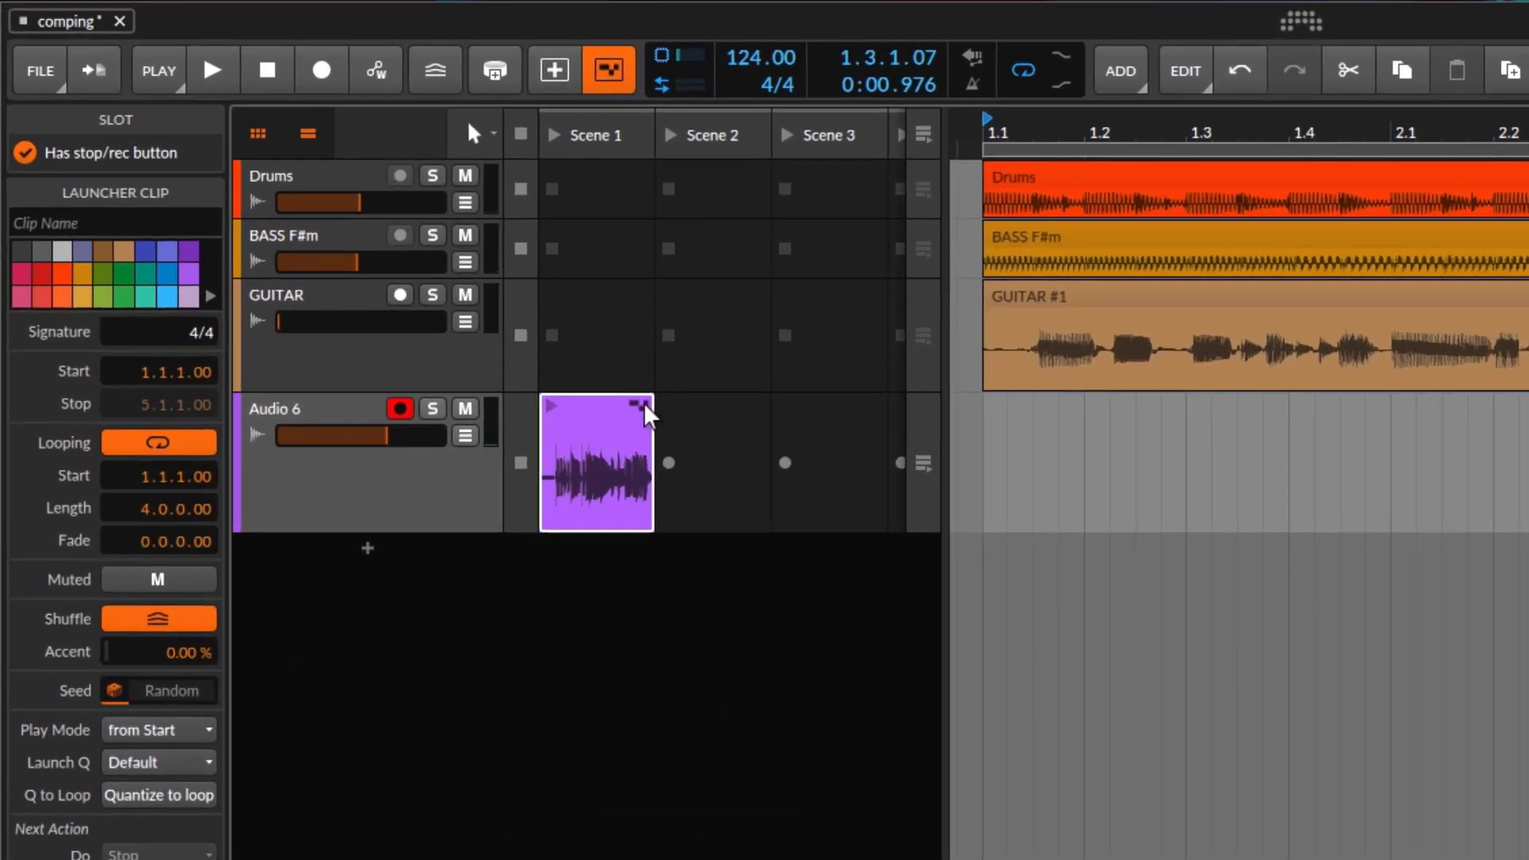
double_click(589, 430)
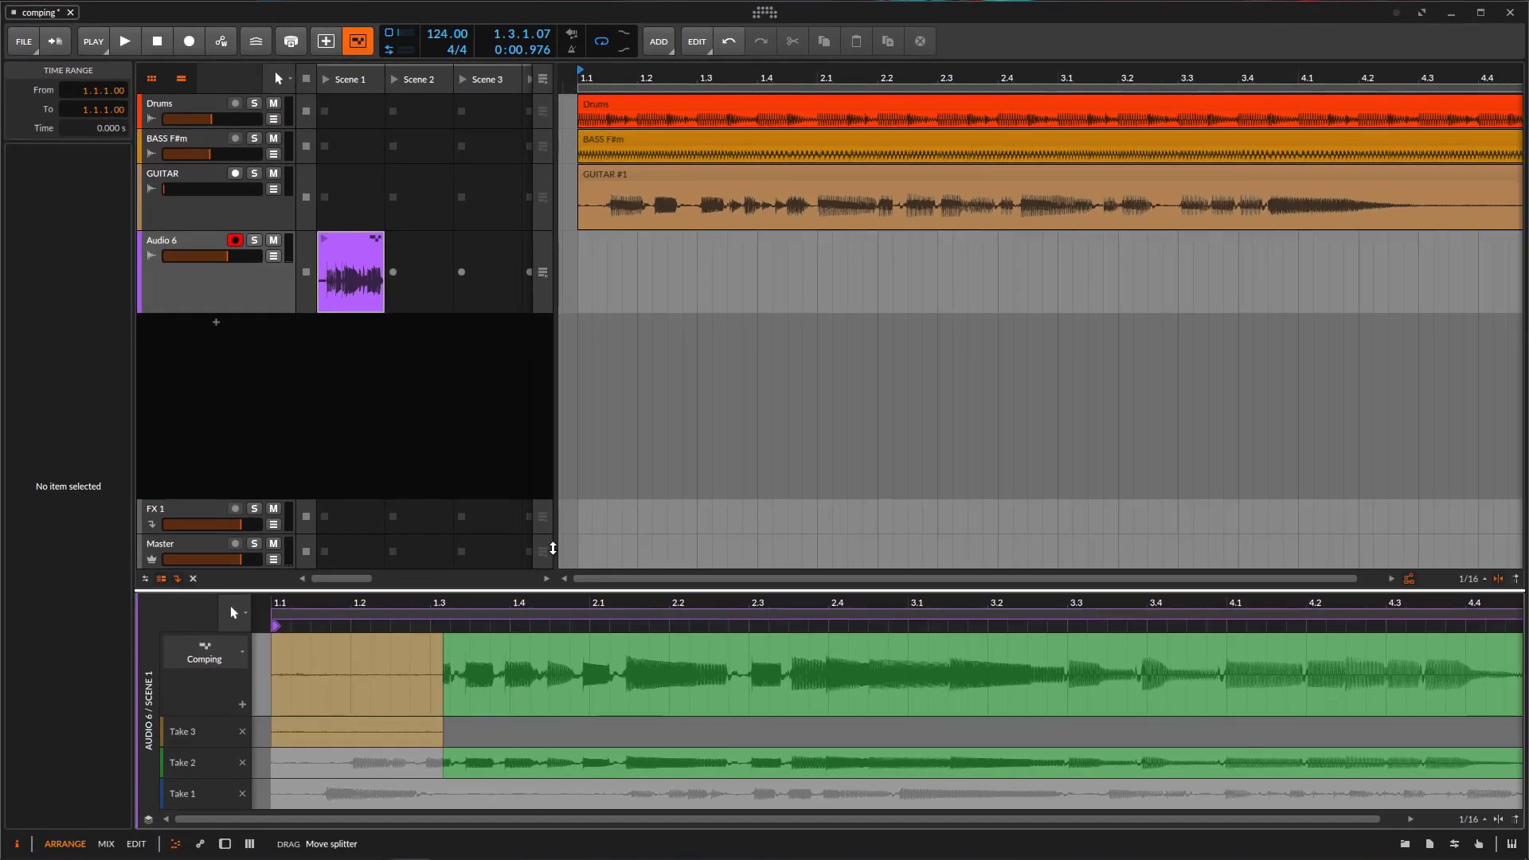
left_click_drag(548, 590, 548, 421)
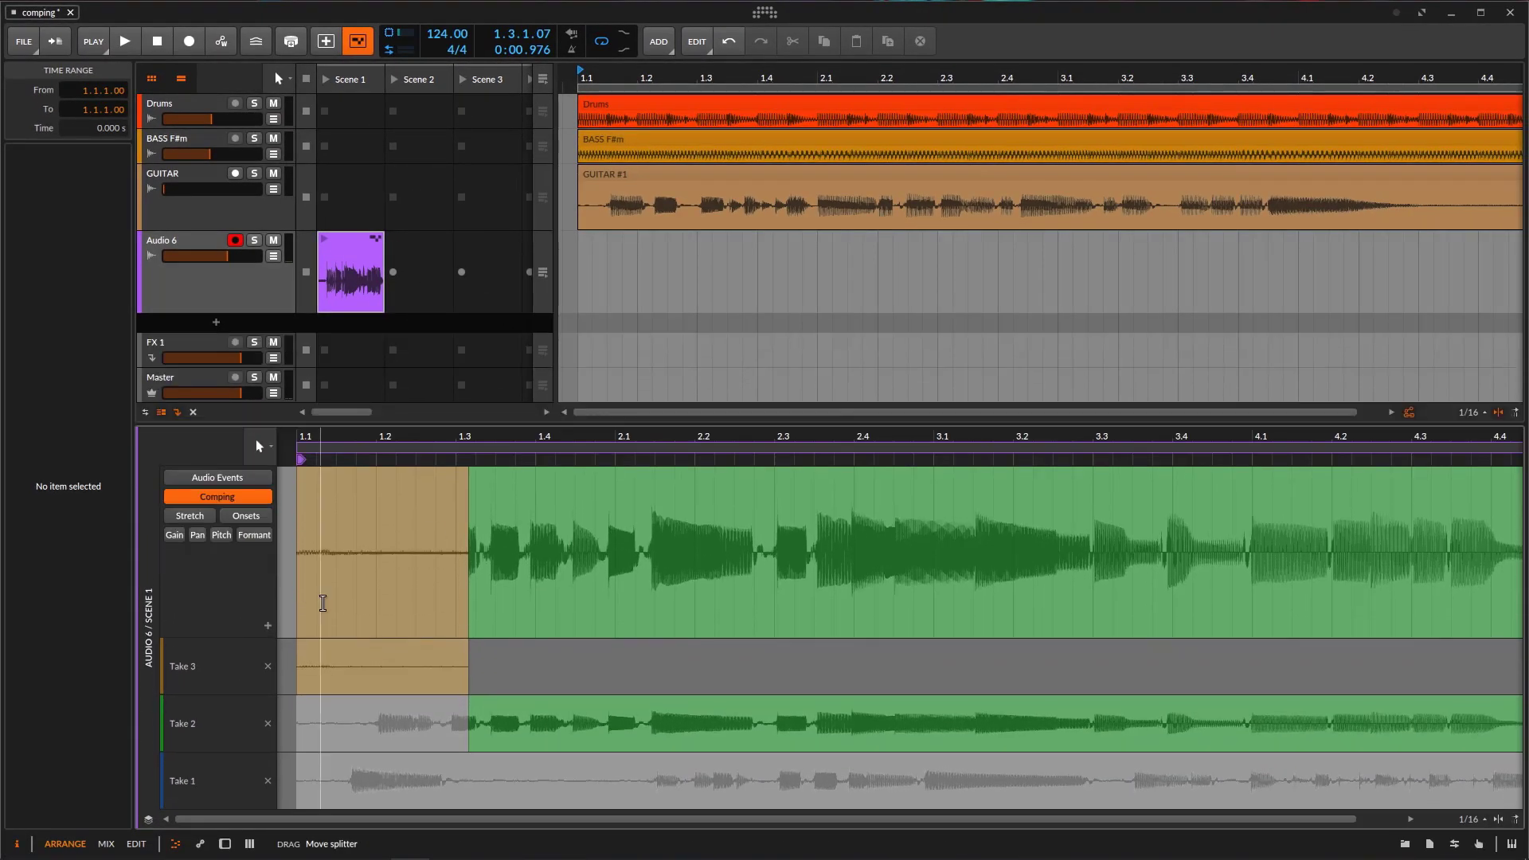
left_click(269, 667)
left_click_drag(625, 443, 544, 435)
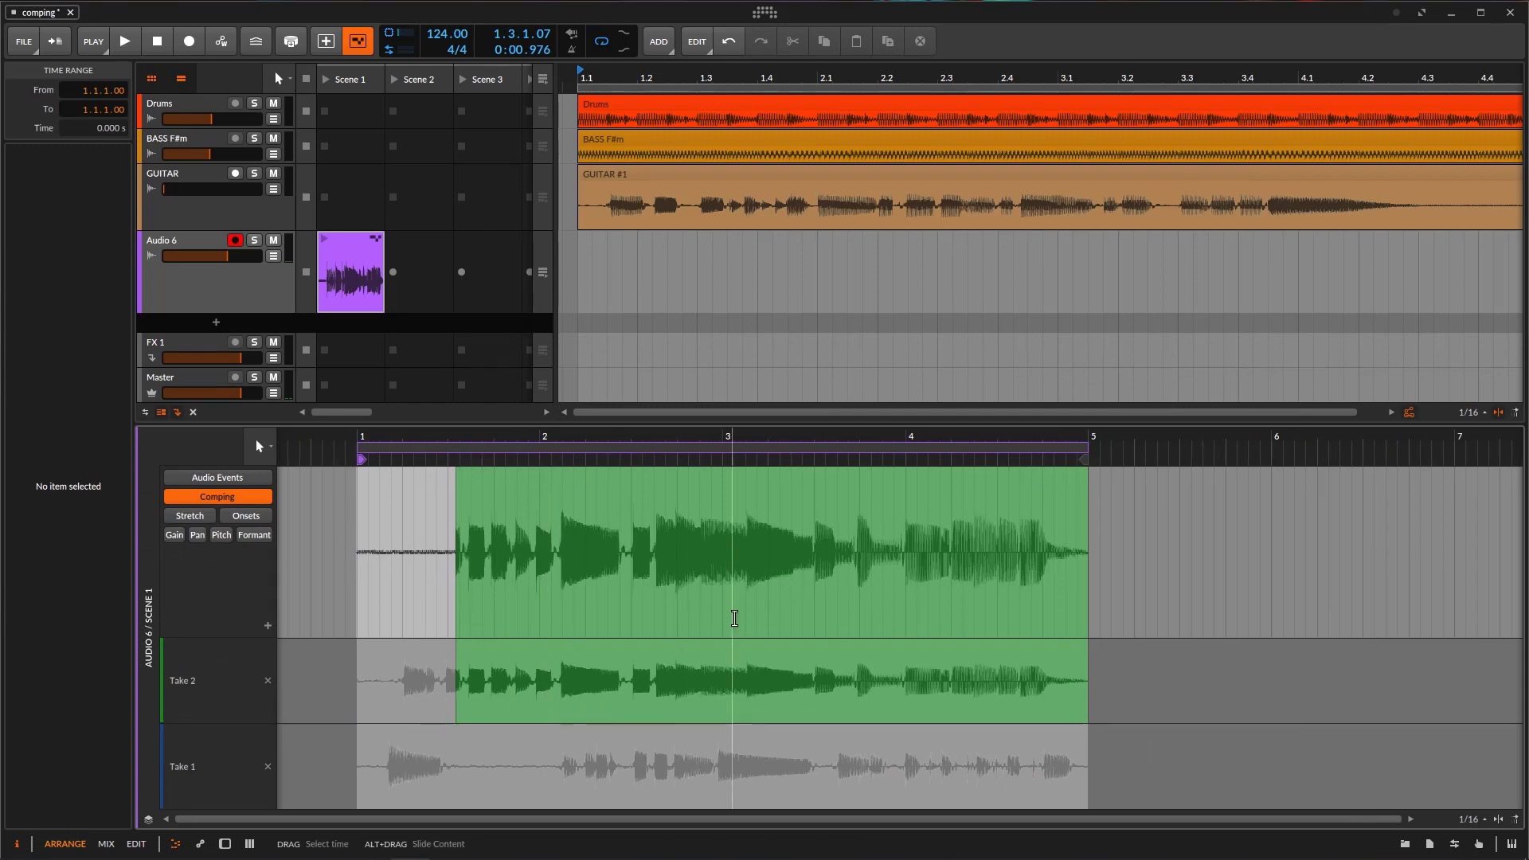
Step: Delete the Audio 6 track and bring the GUITAR track's volume back up to balance while playing the arrangement
key("Delete")
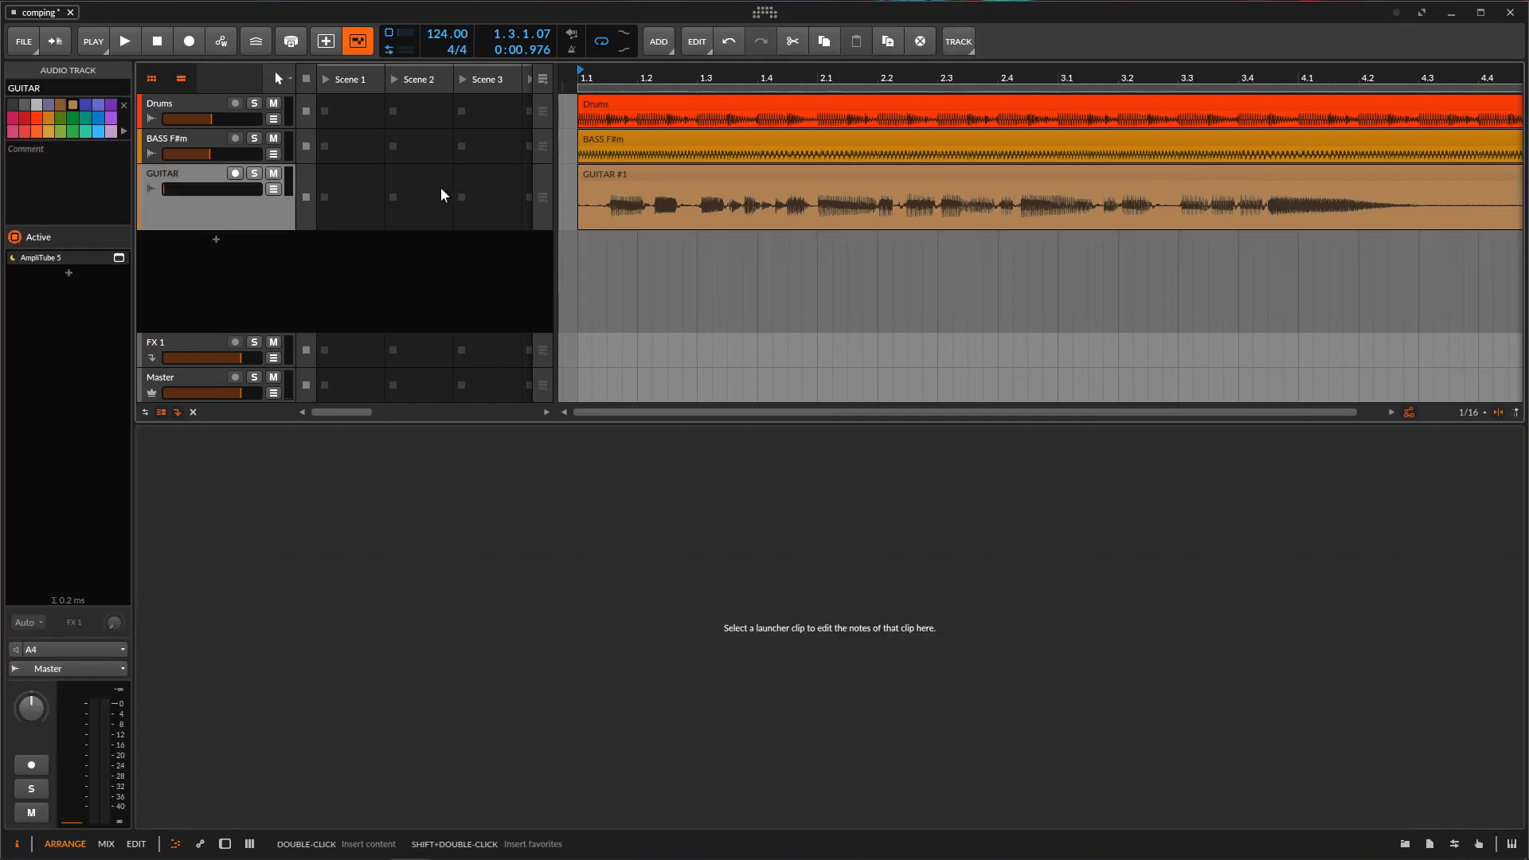
left_click_drag(789, 80, 788, 119)
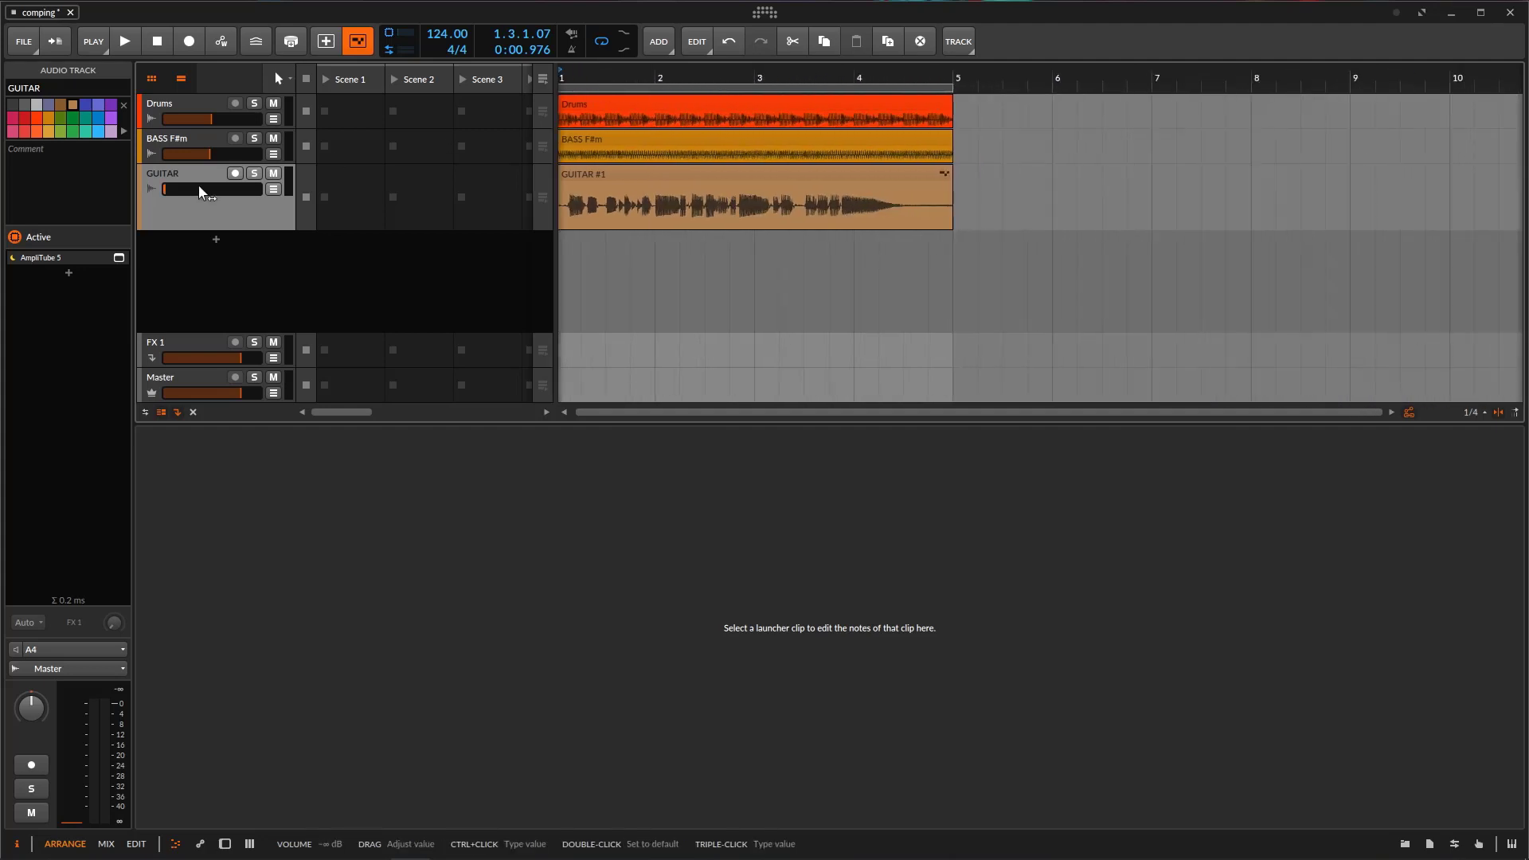
left_click_drag(199, 191, 335, 181)
left_click(639, 85)
key("space")
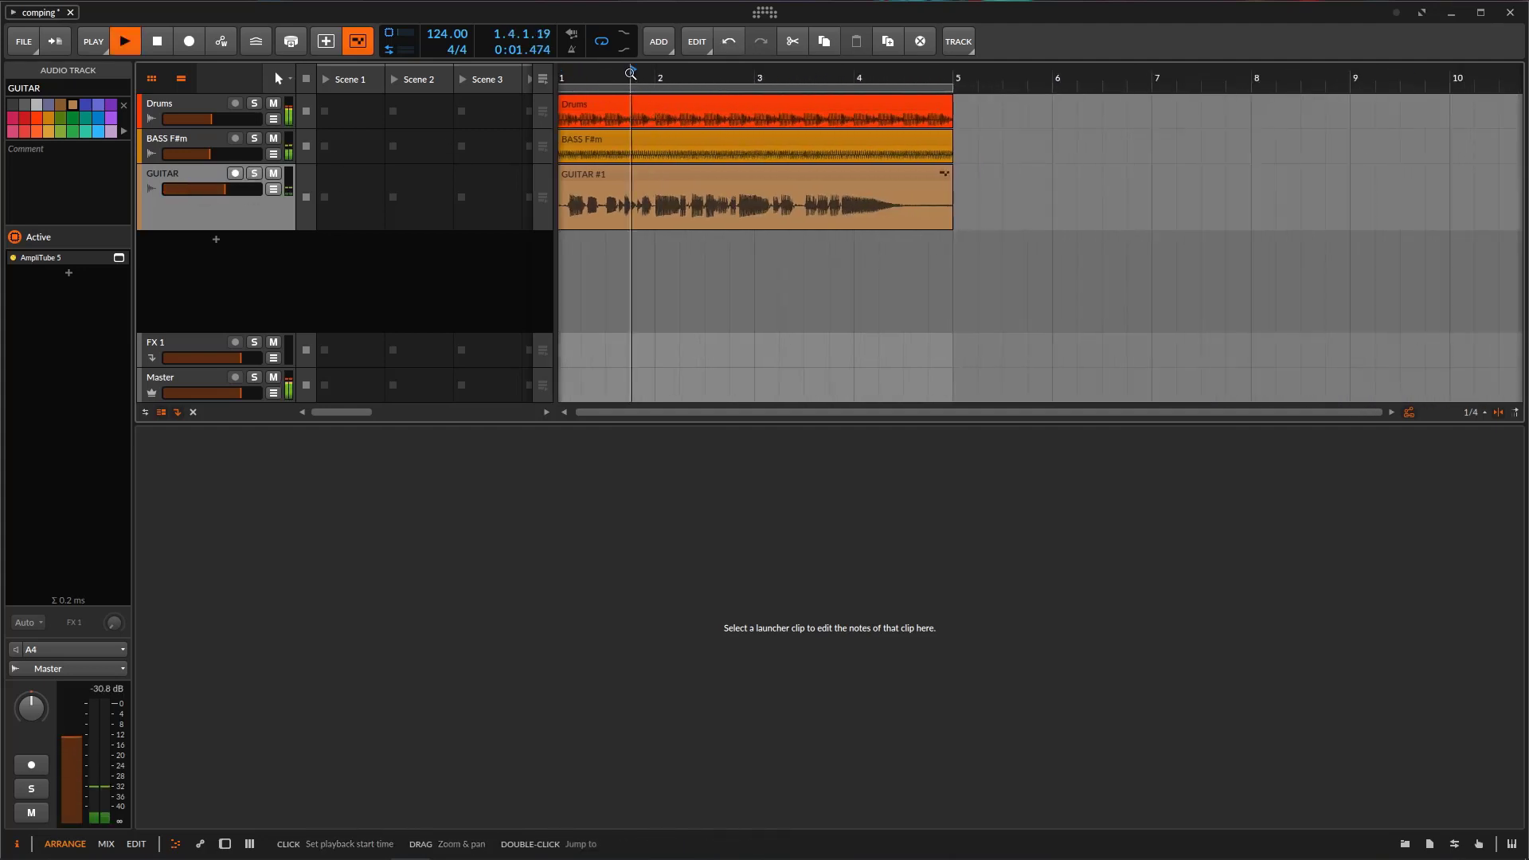
left_click_drag(260, 190, 243, 189)
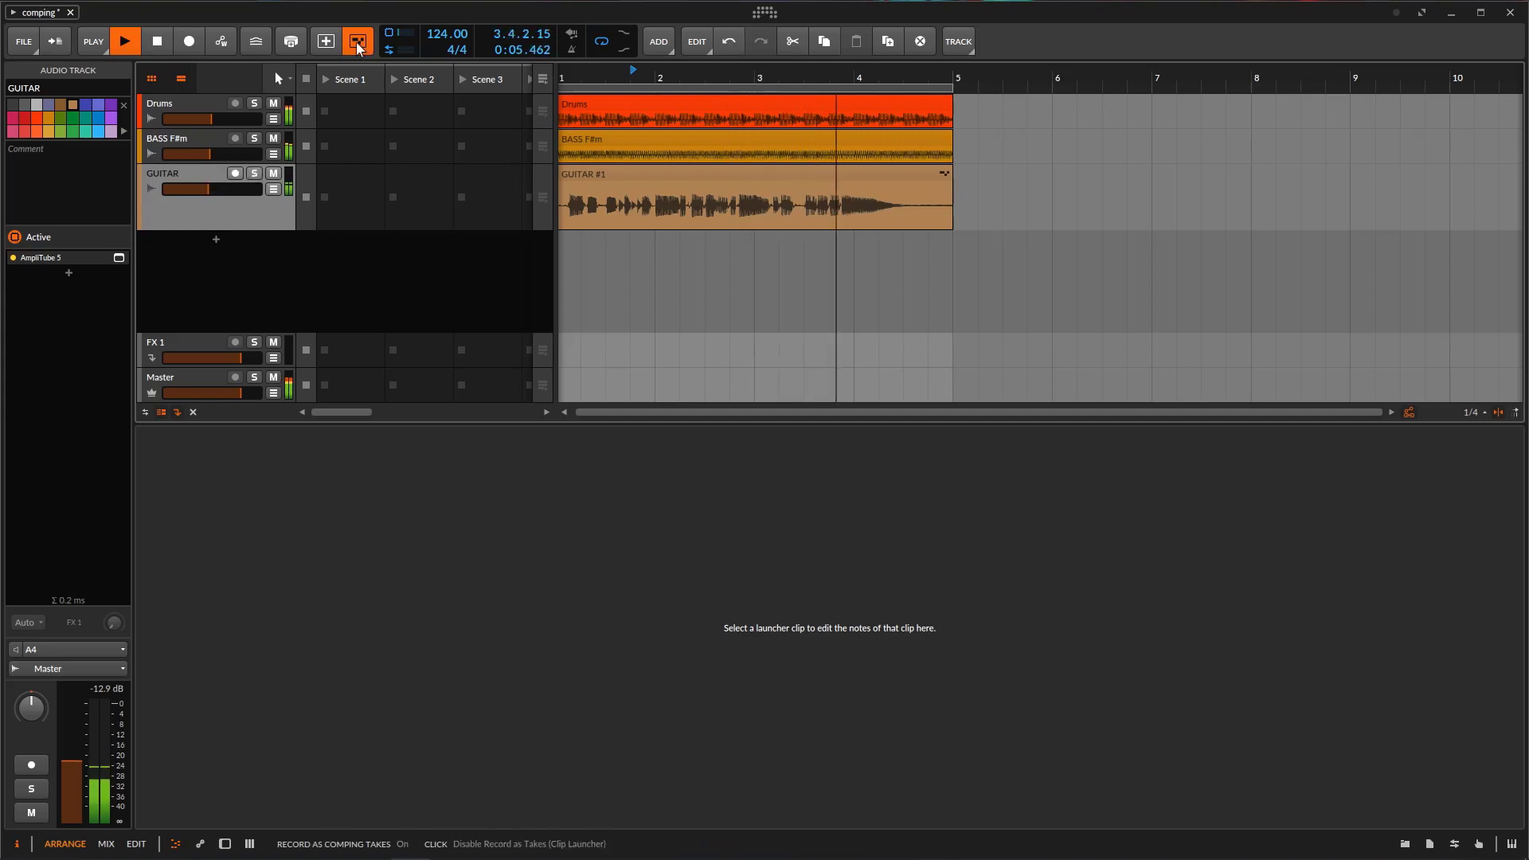
key("space")
Step: Show the GUITAR track's device chain and hide the clip launcher so the arranger timeline fills the view
key("d")
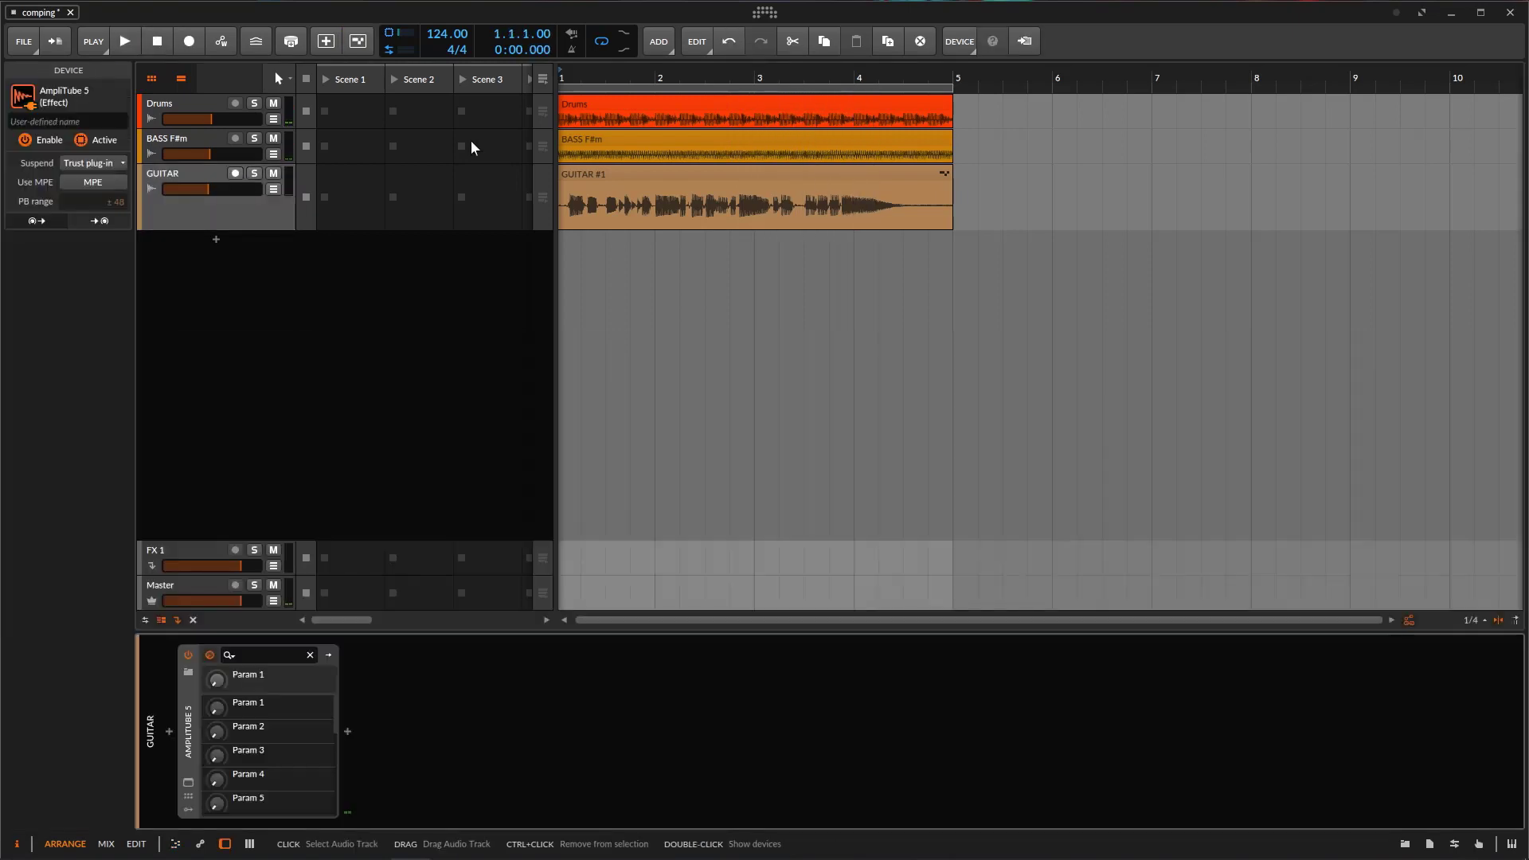
left_click_drag(610, 77, 611, 55)
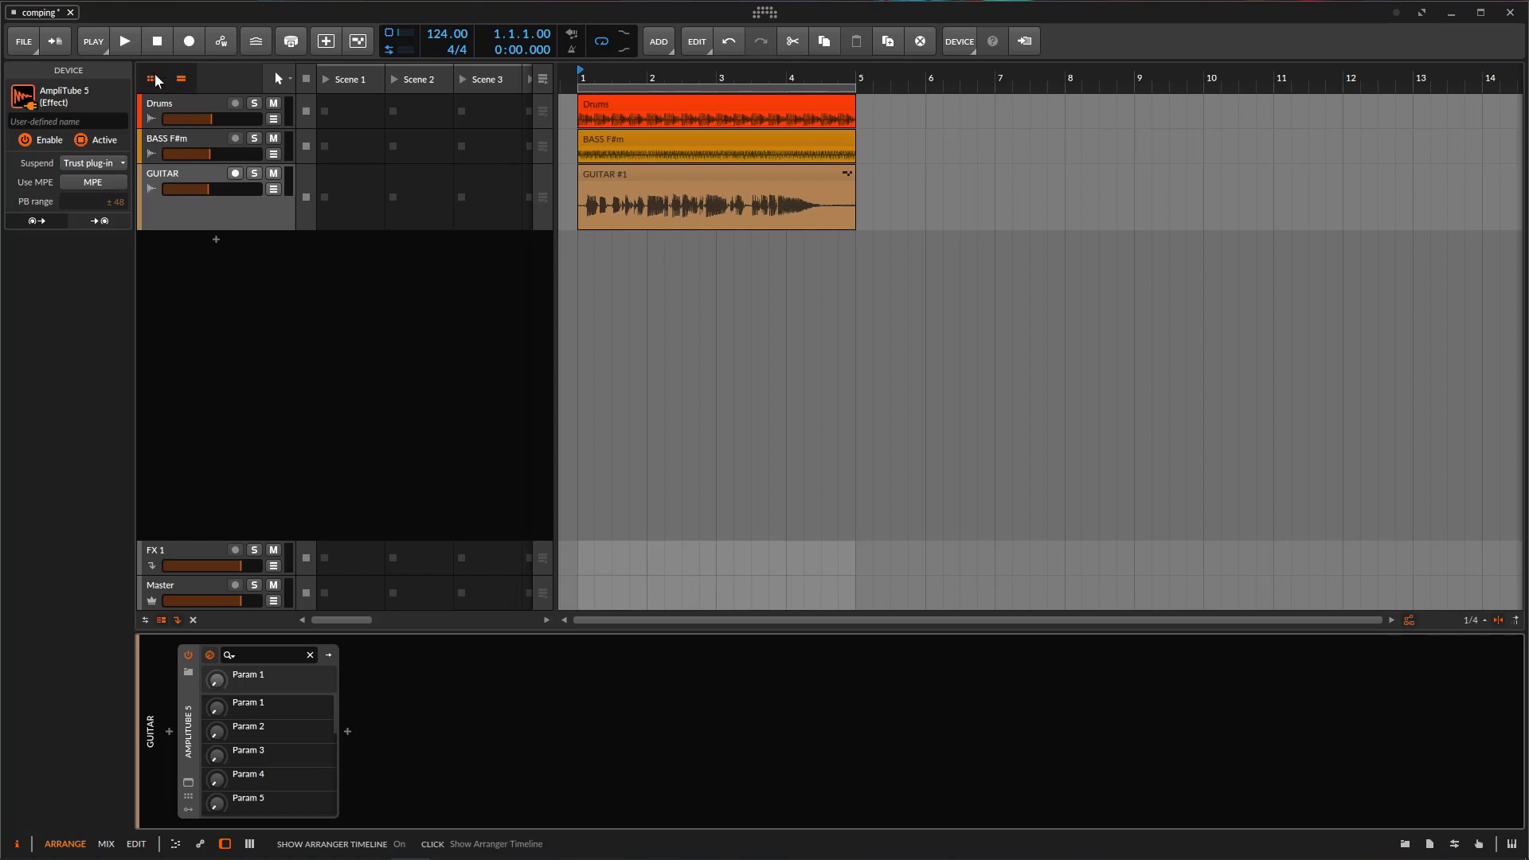
left_click(151, 79)
left_click_drag(387, 75, 532, 160)
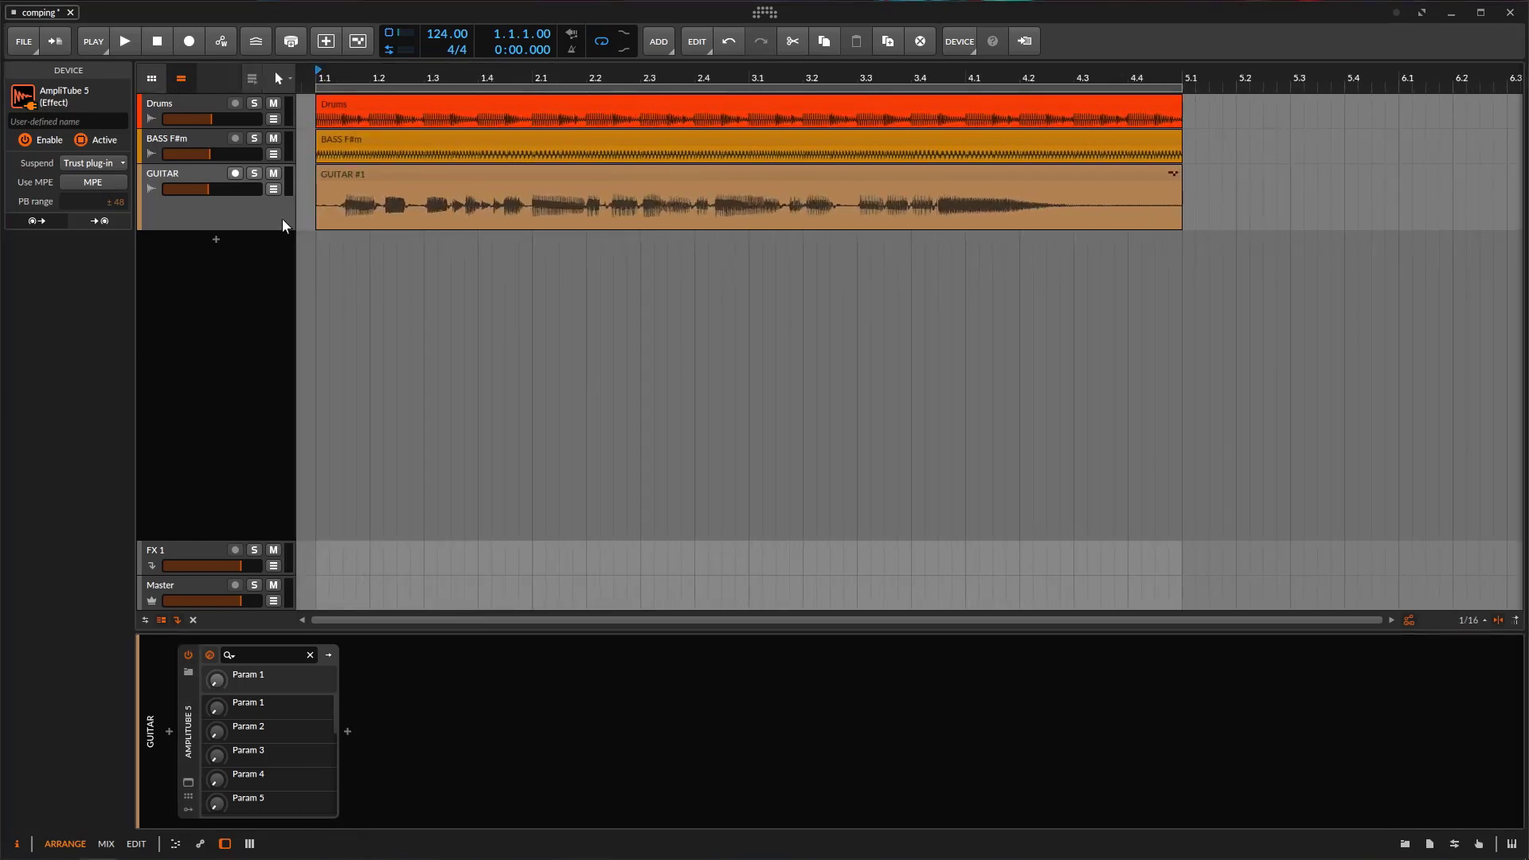
Step: Review the comp regions and takes of the GUITAR #1 clip, and return to the track's devices
double_click(466, 174)
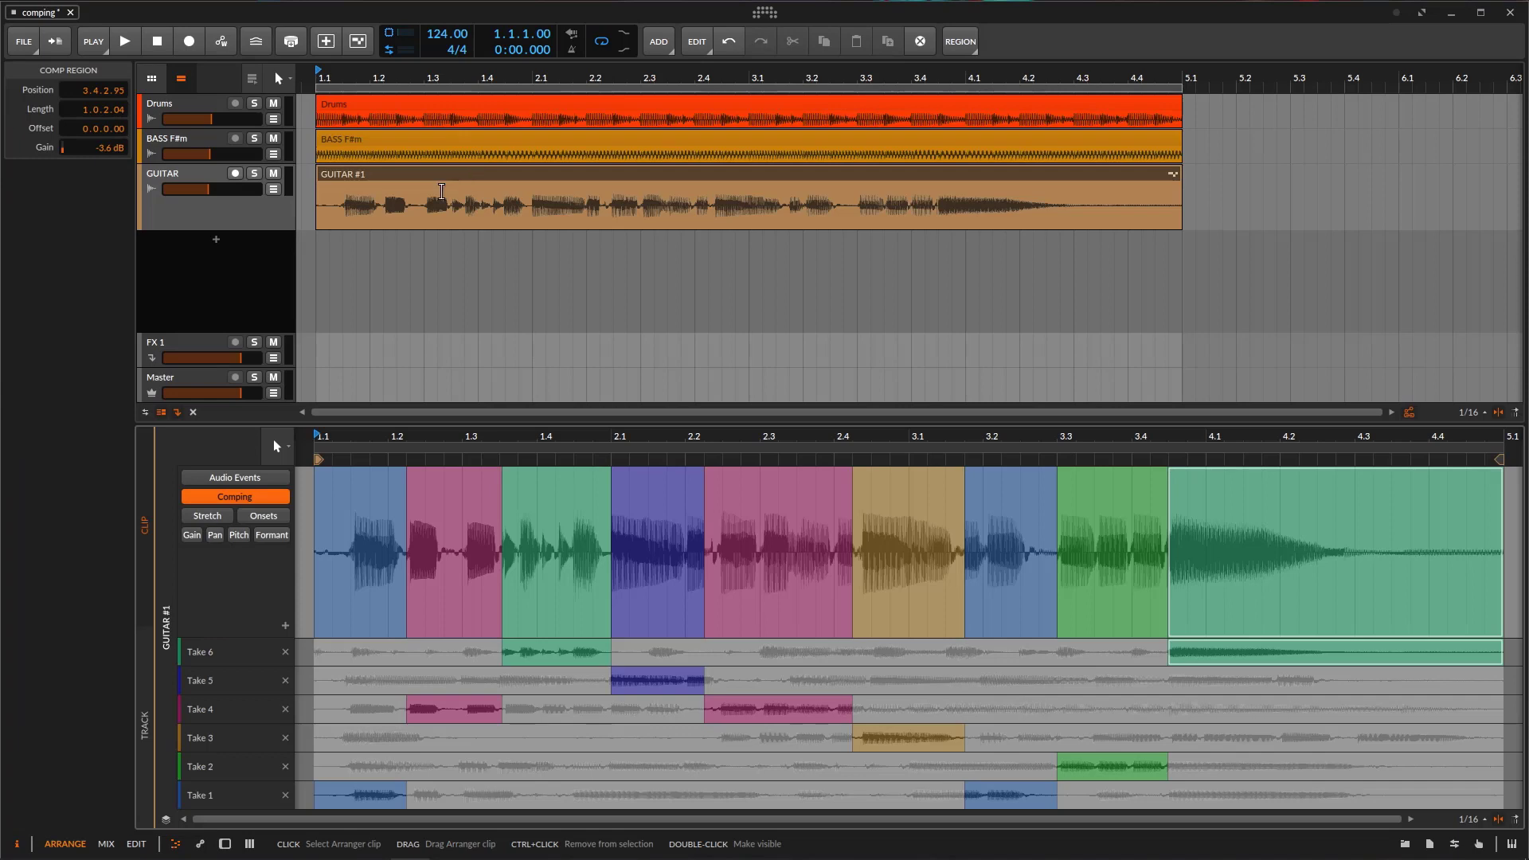
left_click(208, 212)
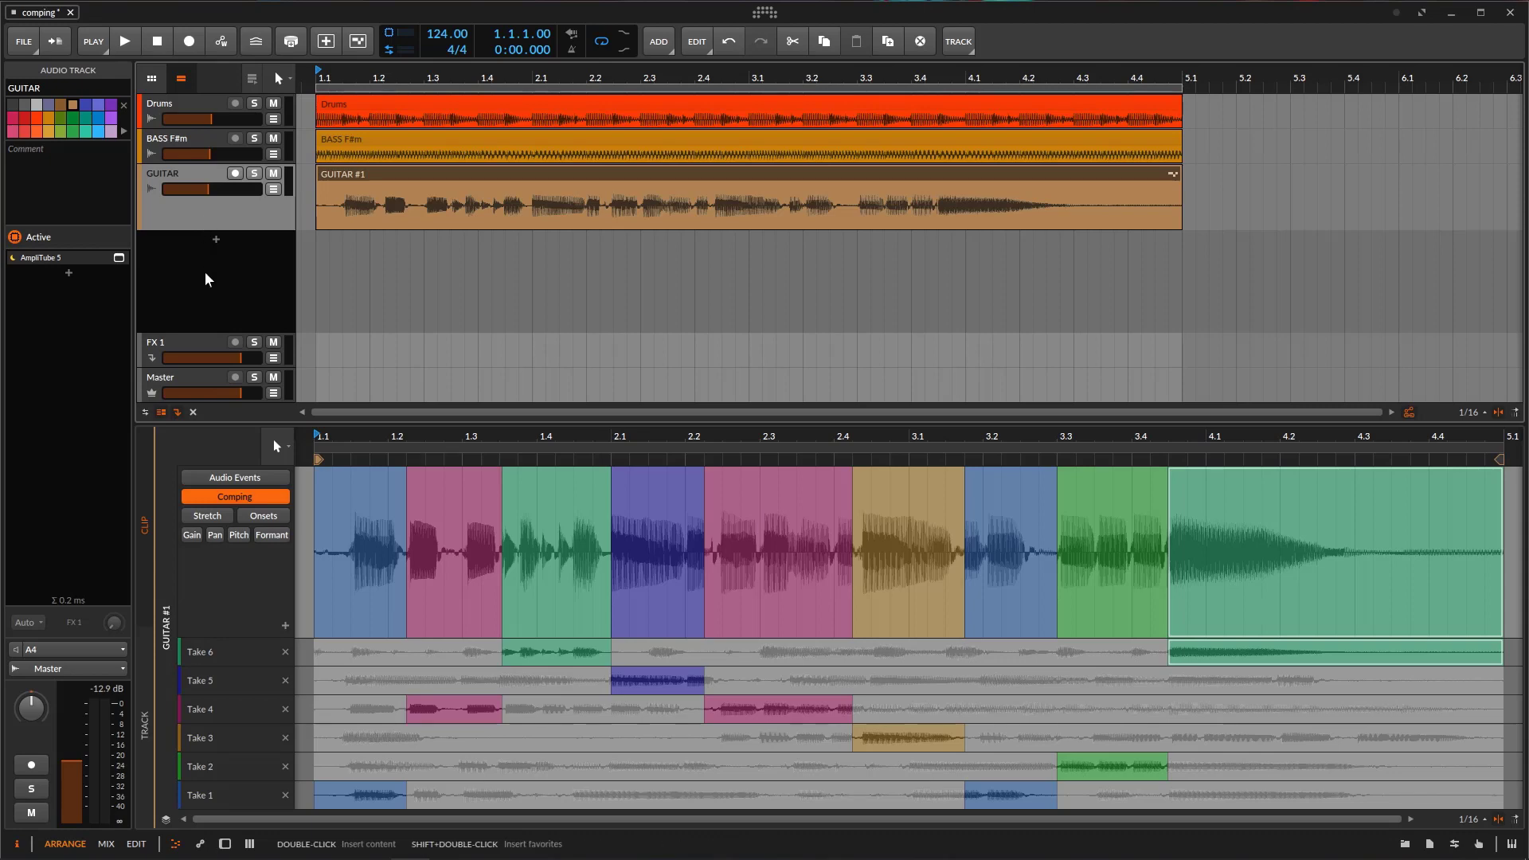
double_click(237, 212)
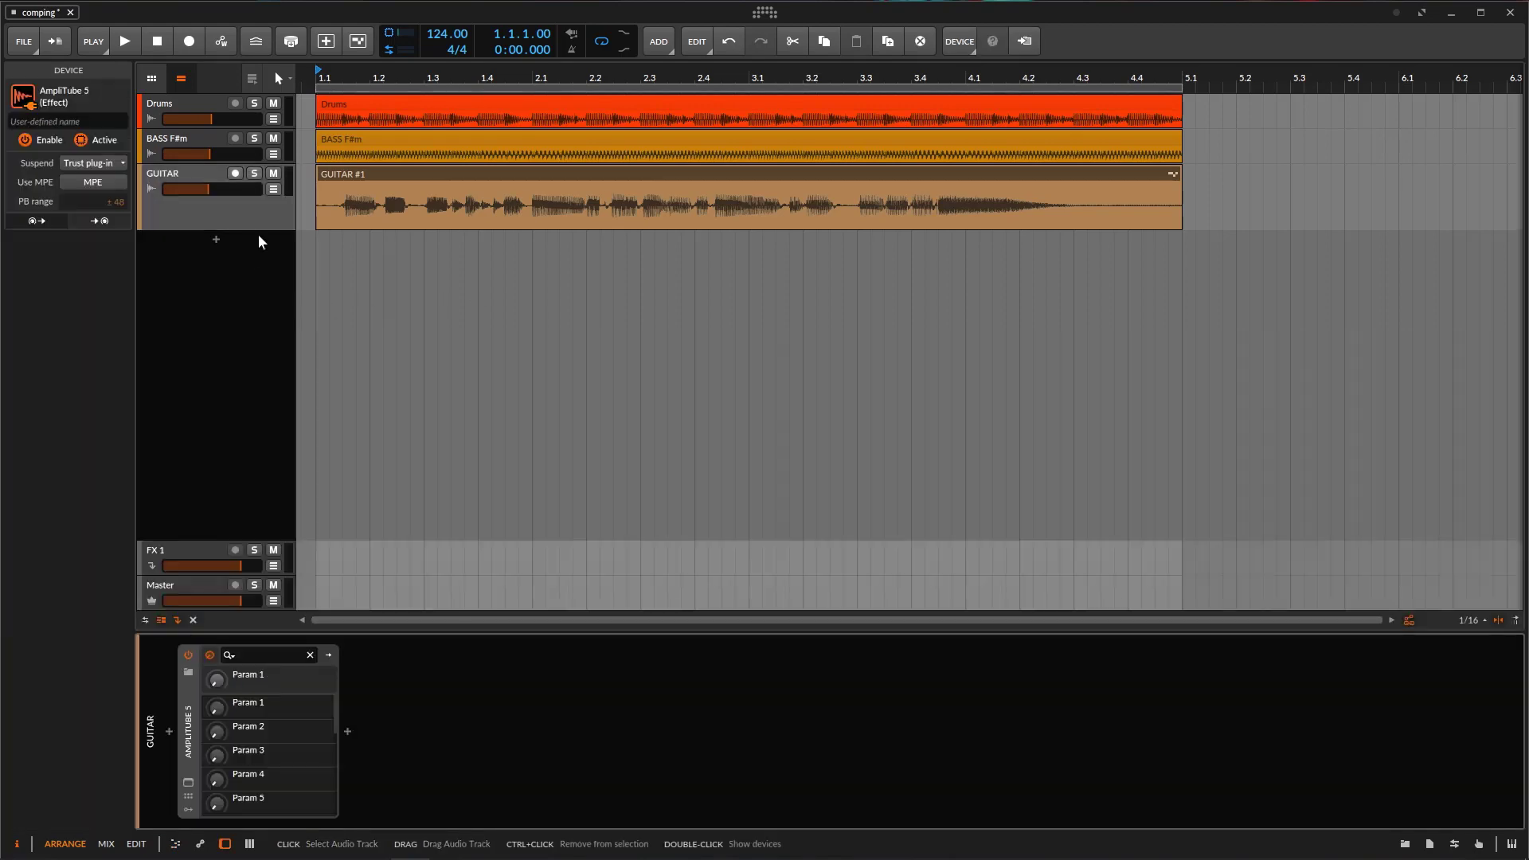
Step: Add the favorite sample Percussion & Glitch Loop 25 125.wav as a new track at 1.1.1.00 and audition it soloed
left_click(1406, 847)
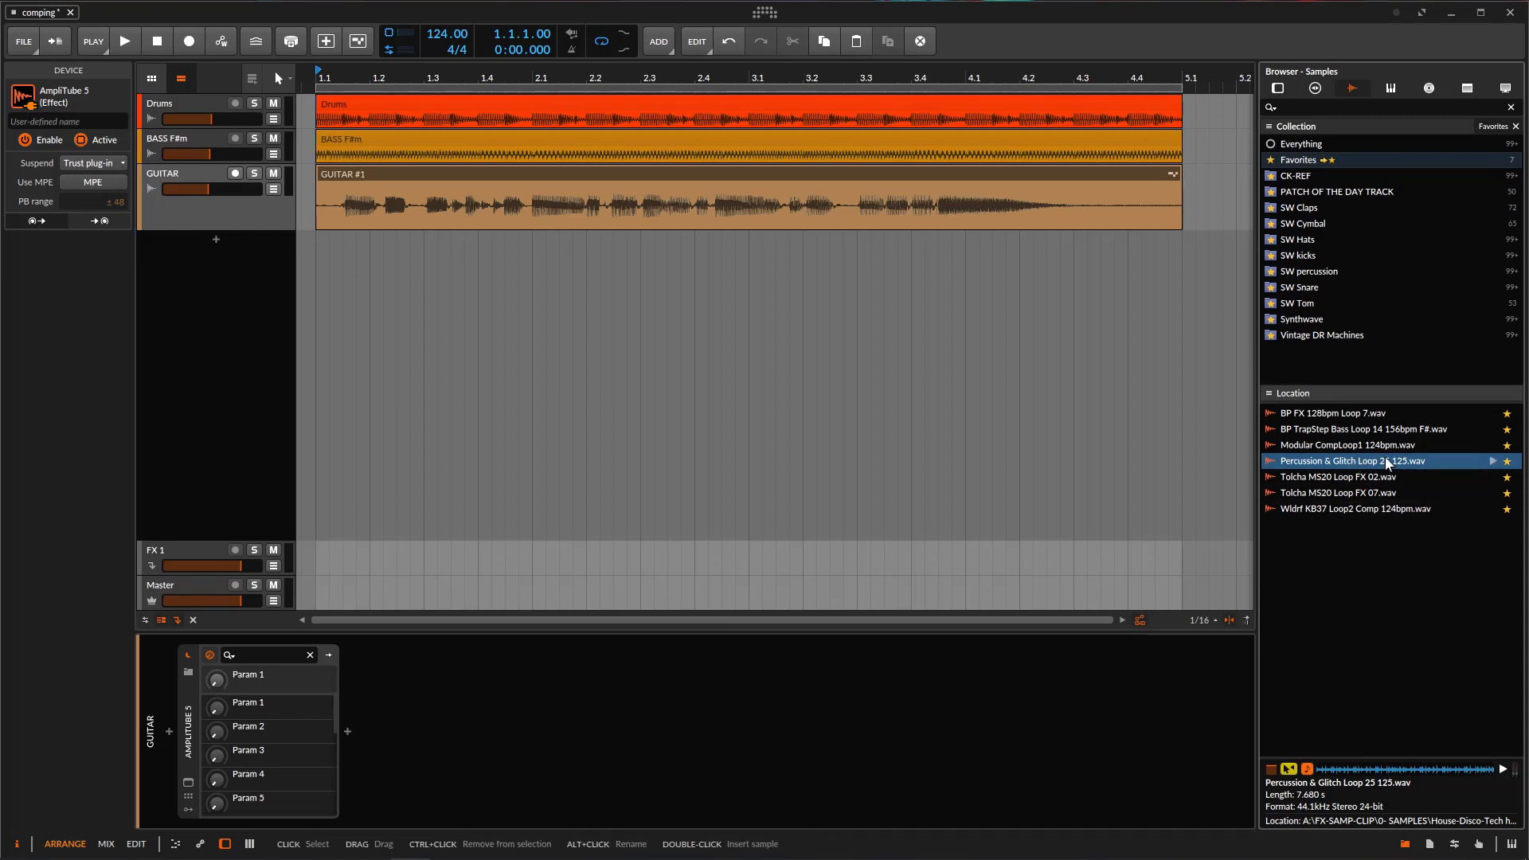
left_click_drag(1350, 465, 304, 255)
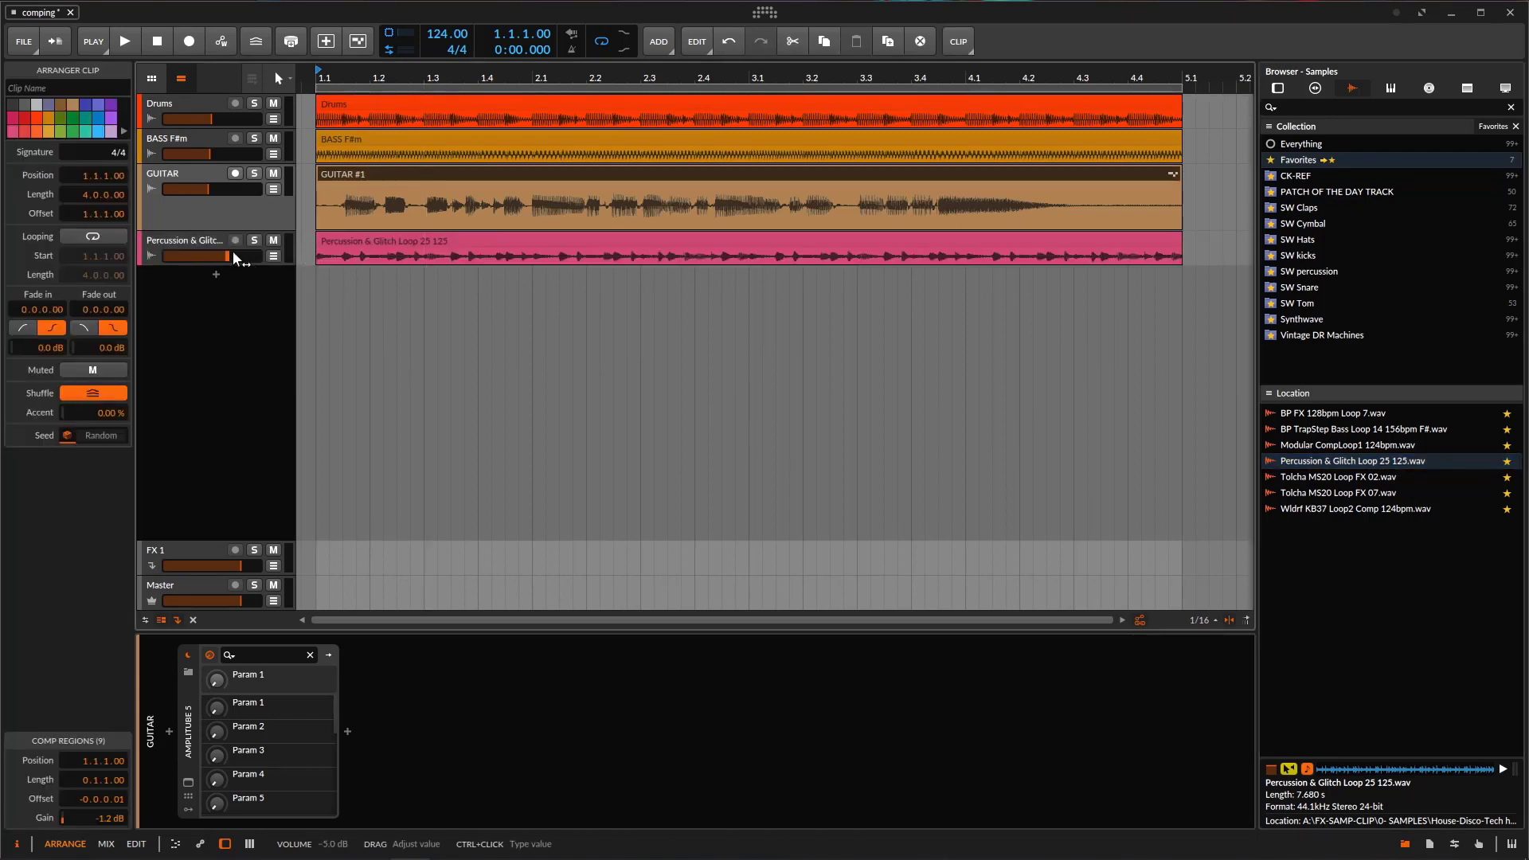
left_click(254, 240)
left_click(128, 43)
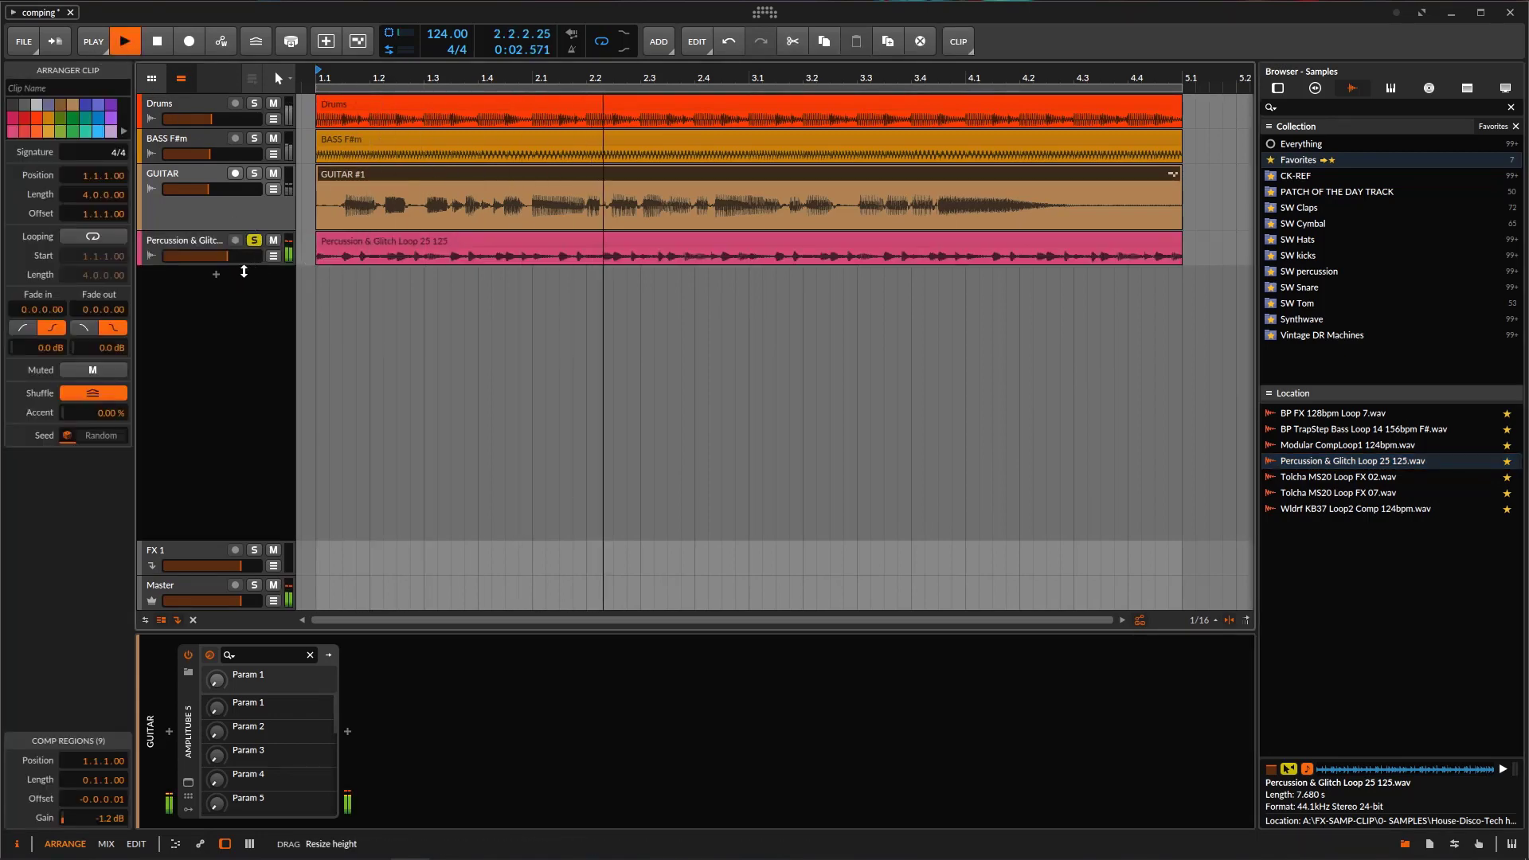
left_click_drag(236, 264, 236, 296)
key("space")
Step: Fold the Percussion & Glitch Loop 25 125 clip into 4 takes with a resulting take length of 1.0.0.00
double_click(443, 176)
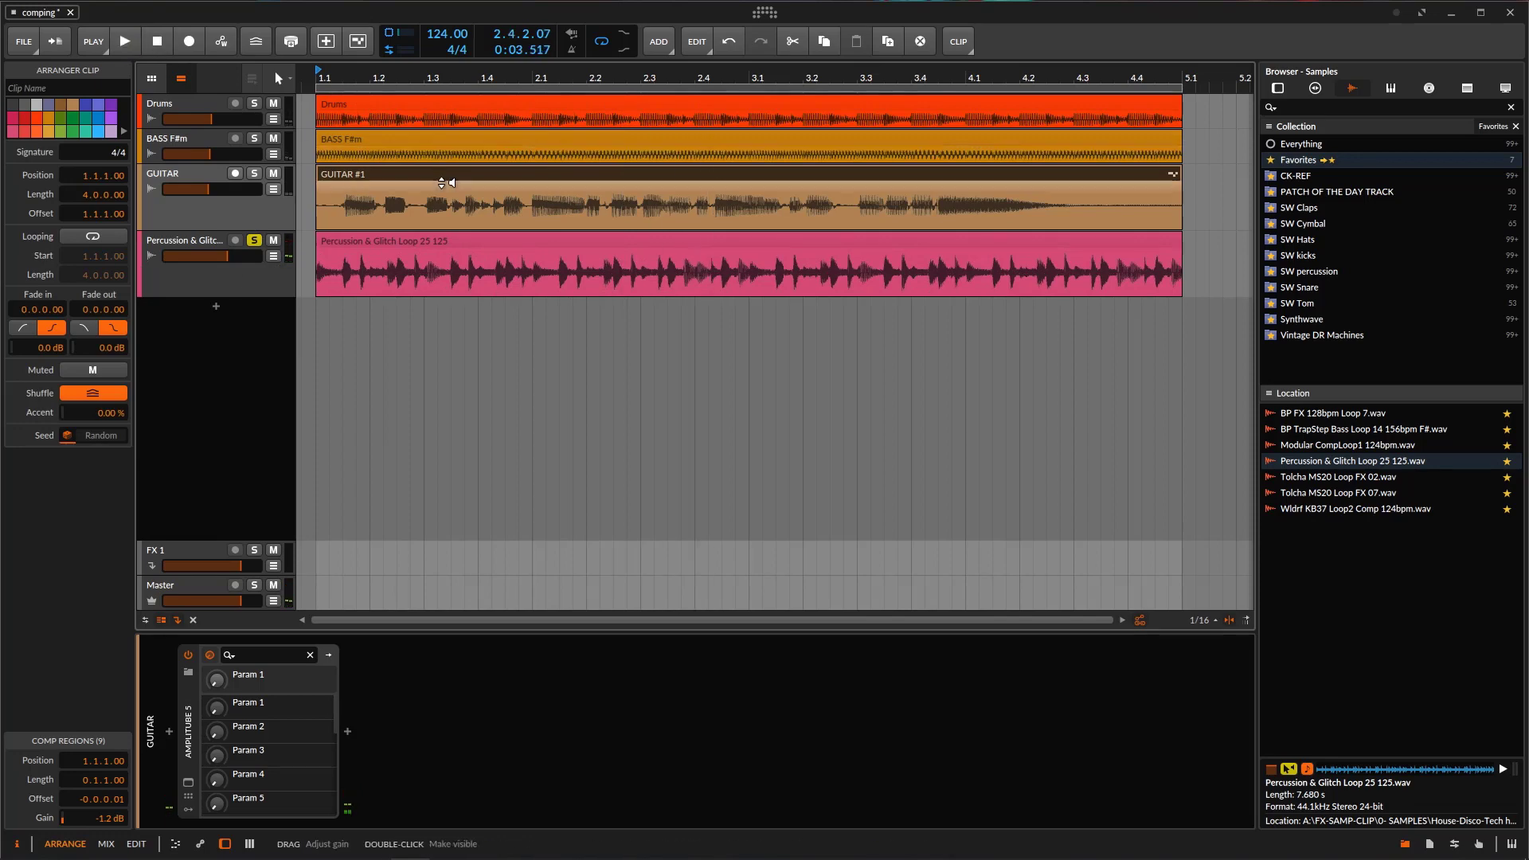
left_click(478, 271)
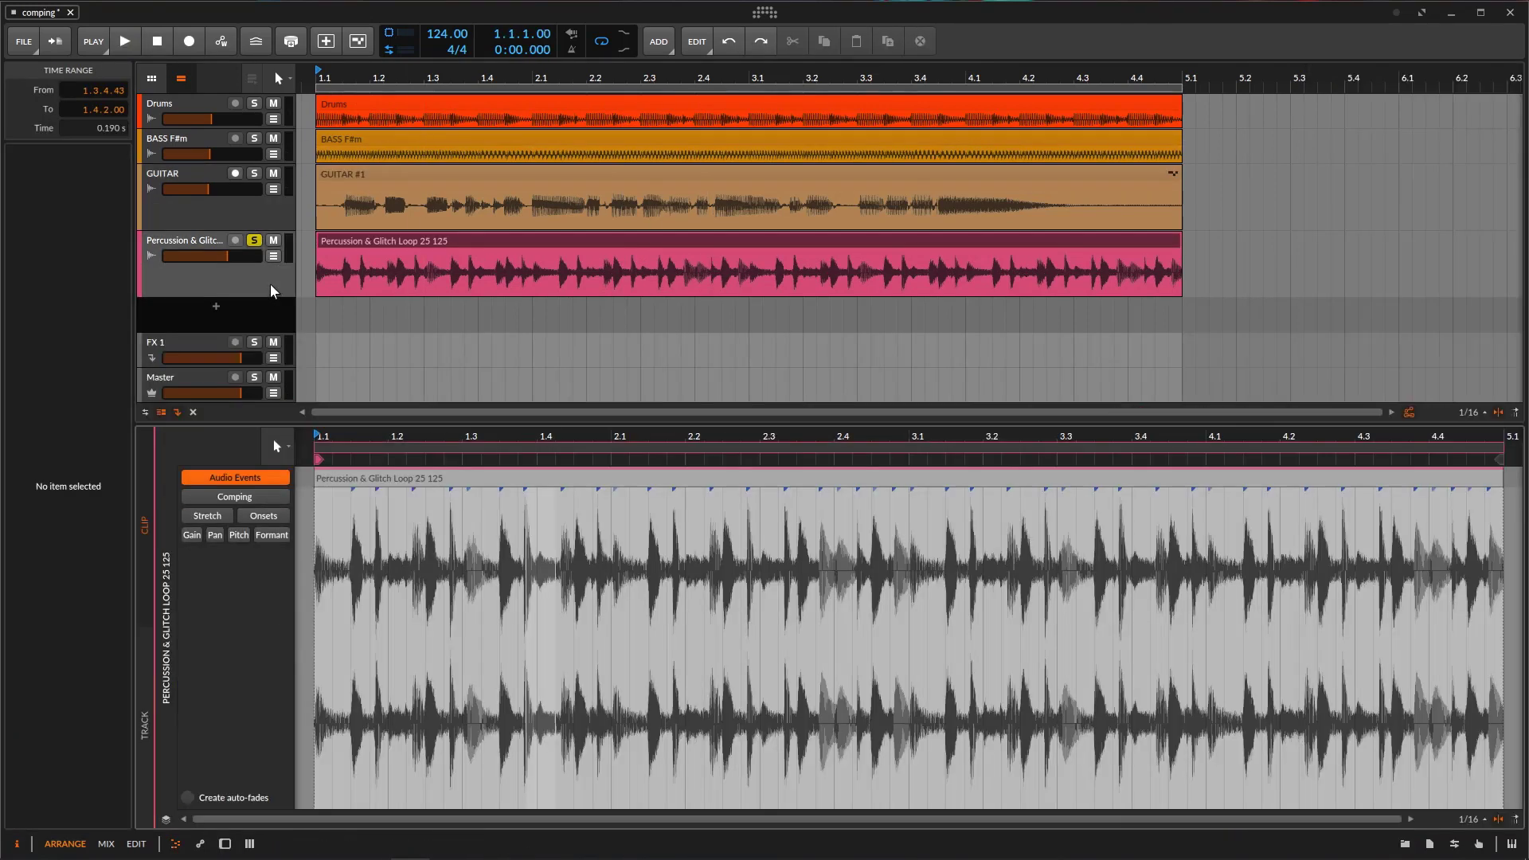
right_click(795, 241)
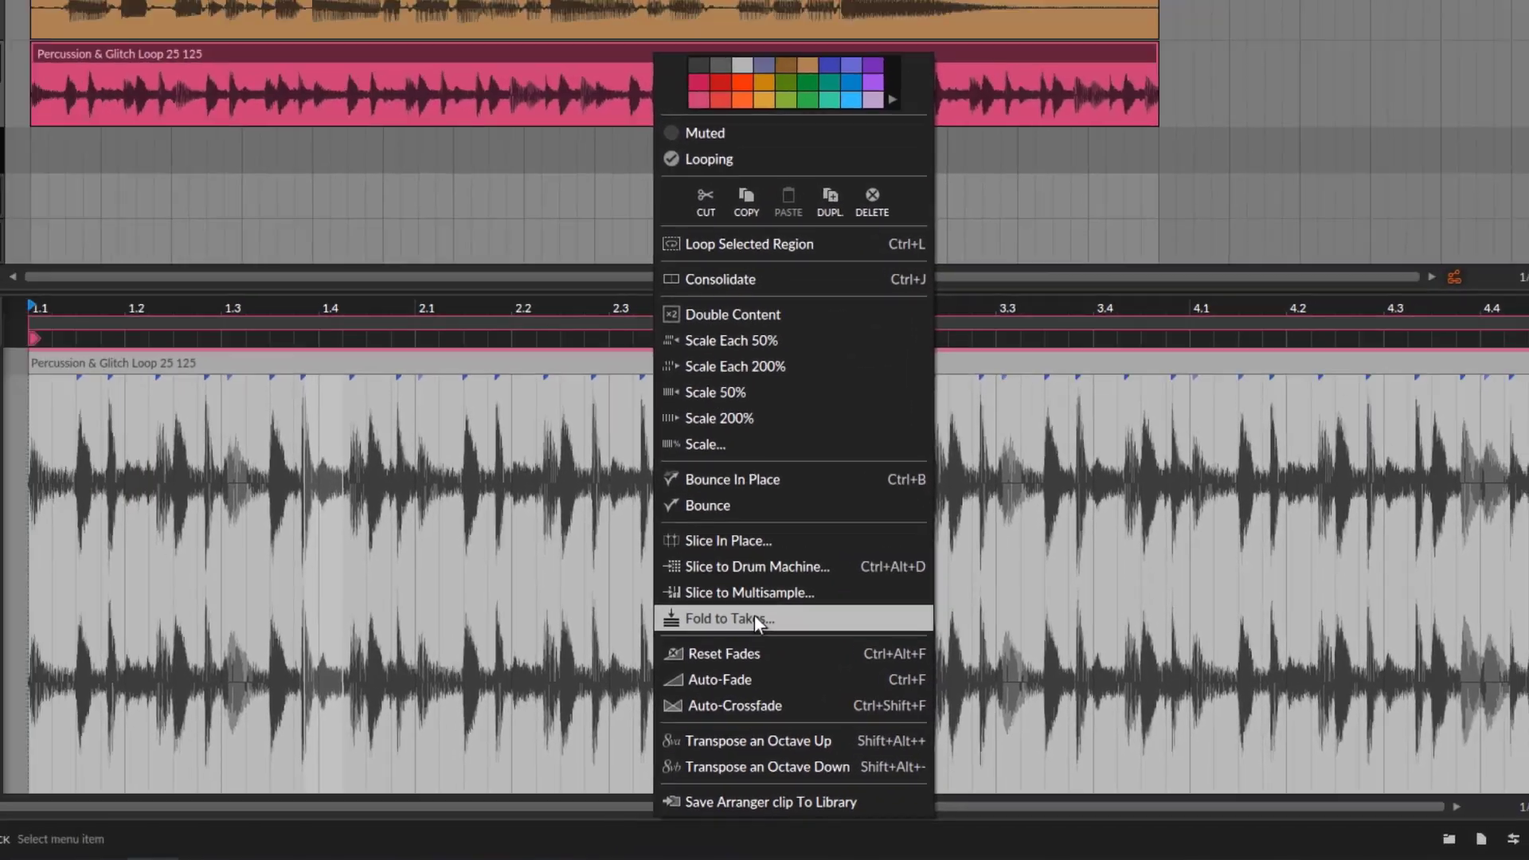
left_click(676, 579)
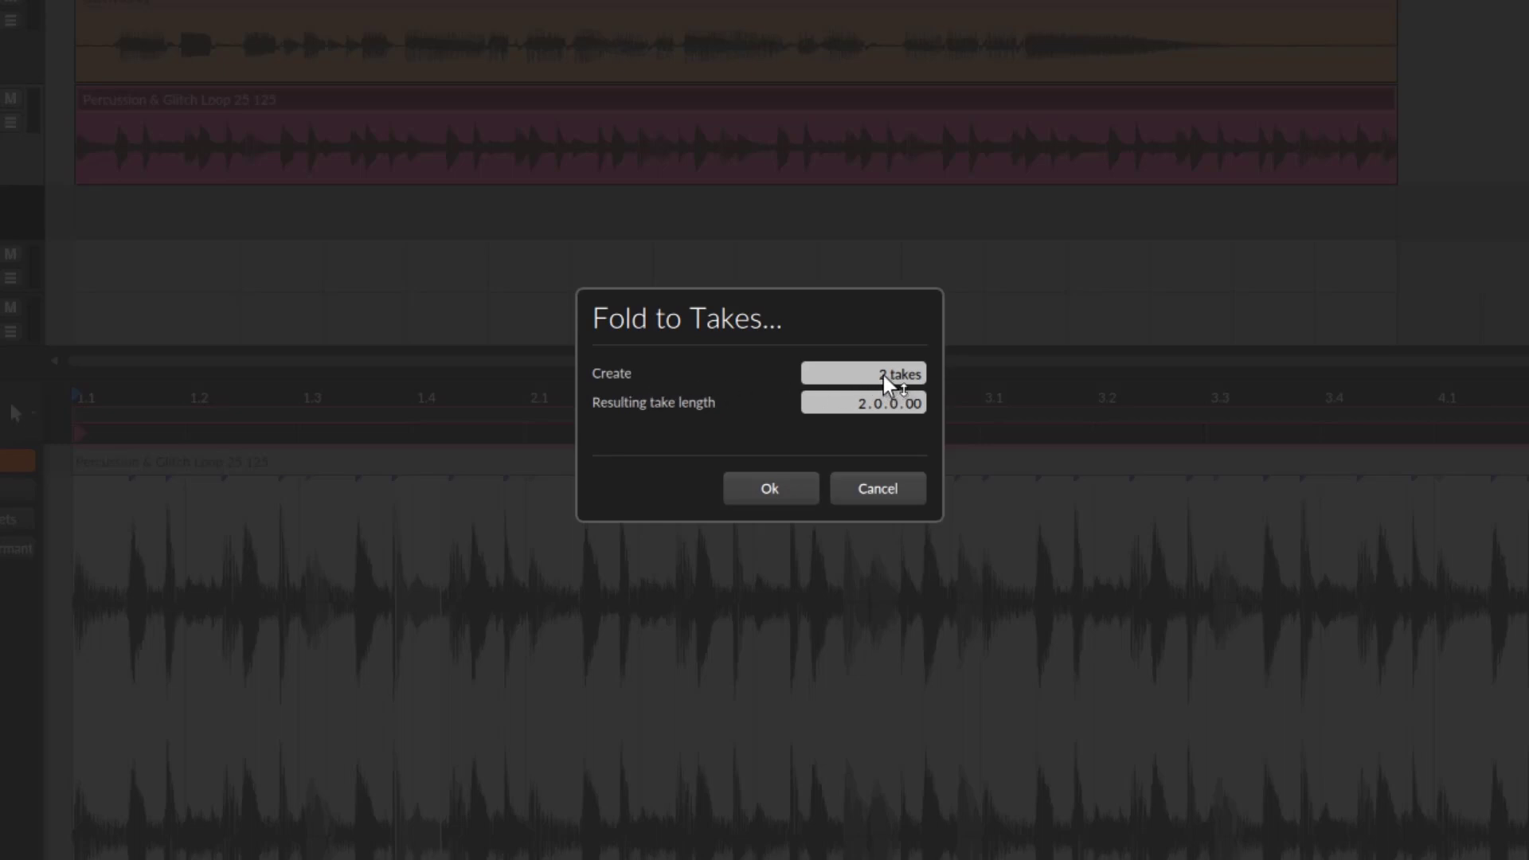
left_click_drag(882, 376, 882, 366)
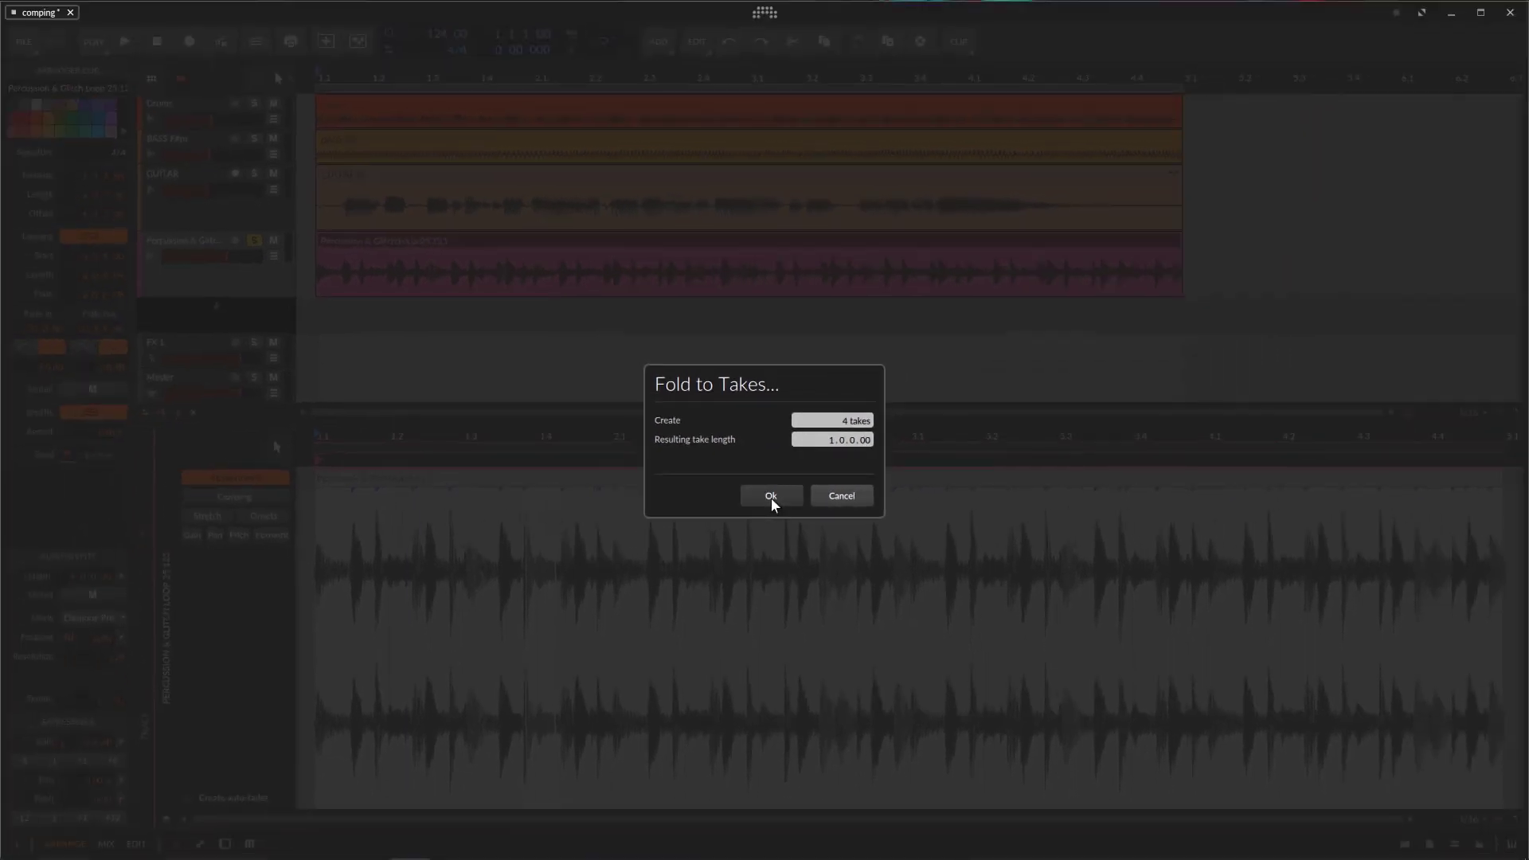
left_click(769, 488)
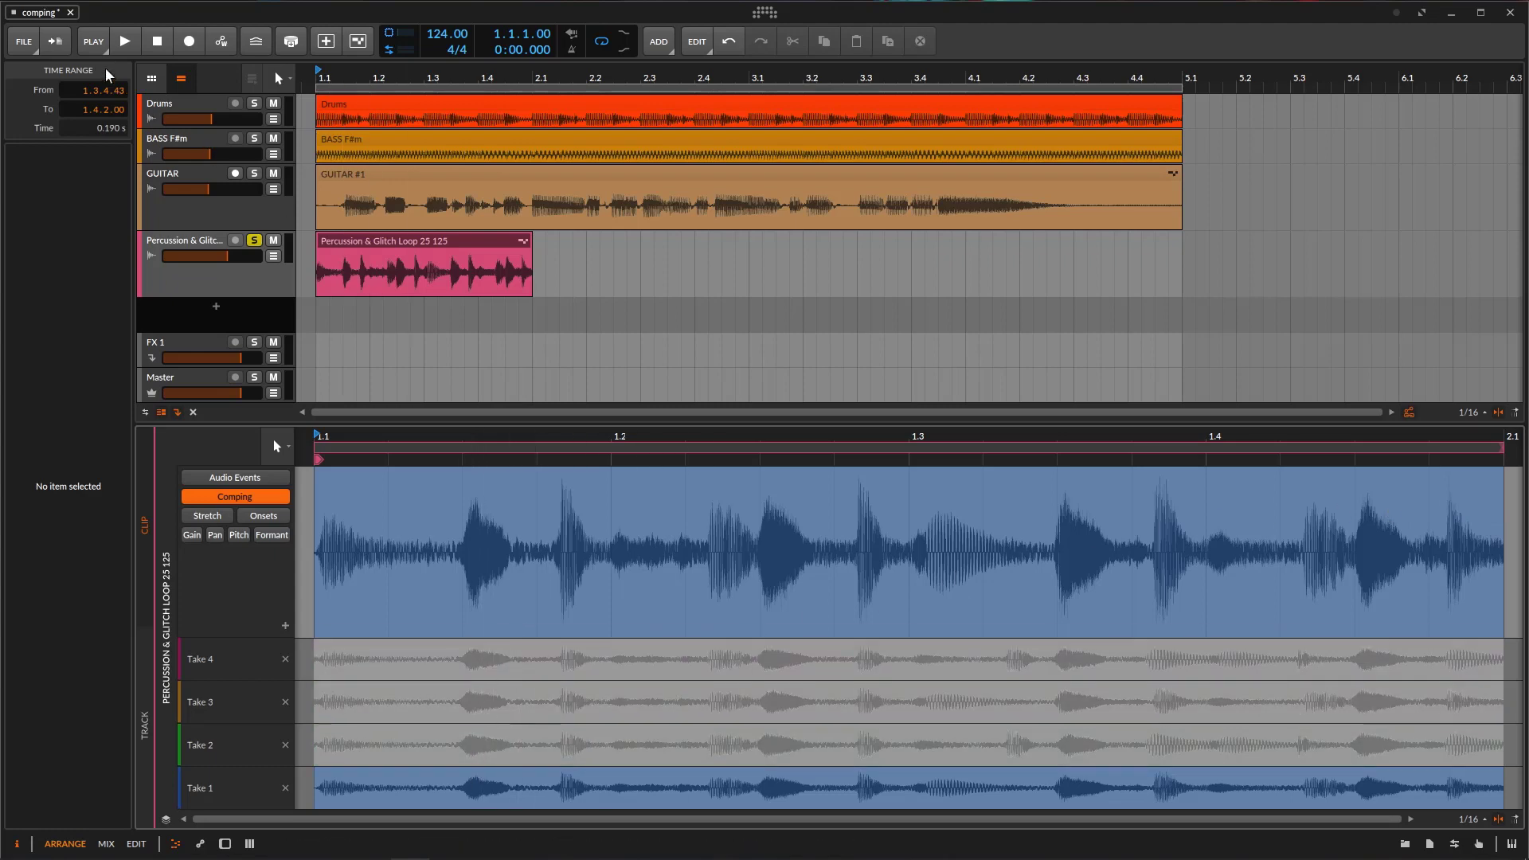
Step: Play the folded percussion clip and extend it so it loops up to 5.1
left_click(125, 42)
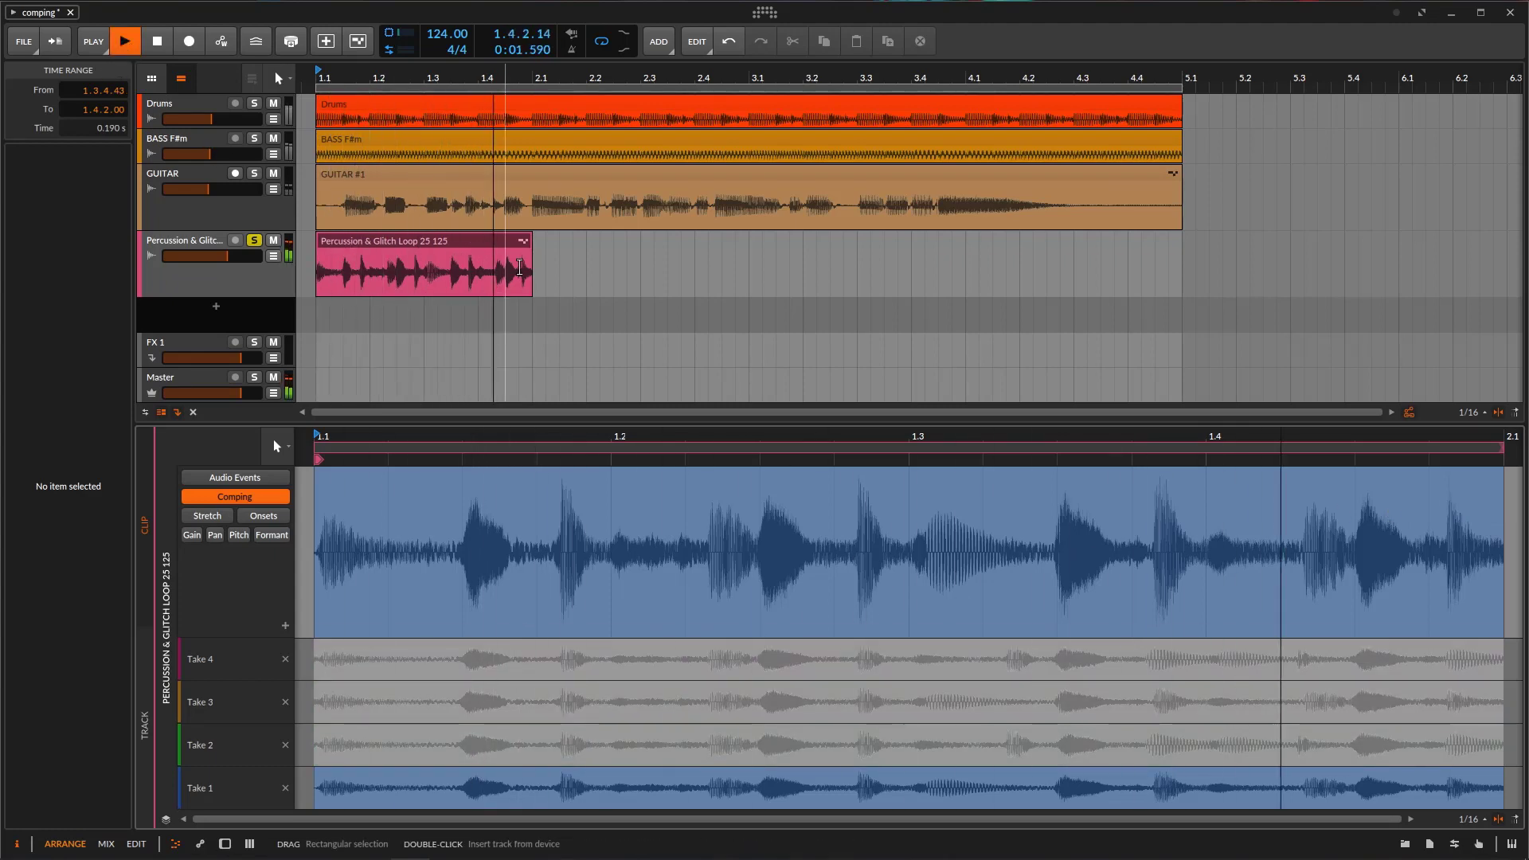
key("space")
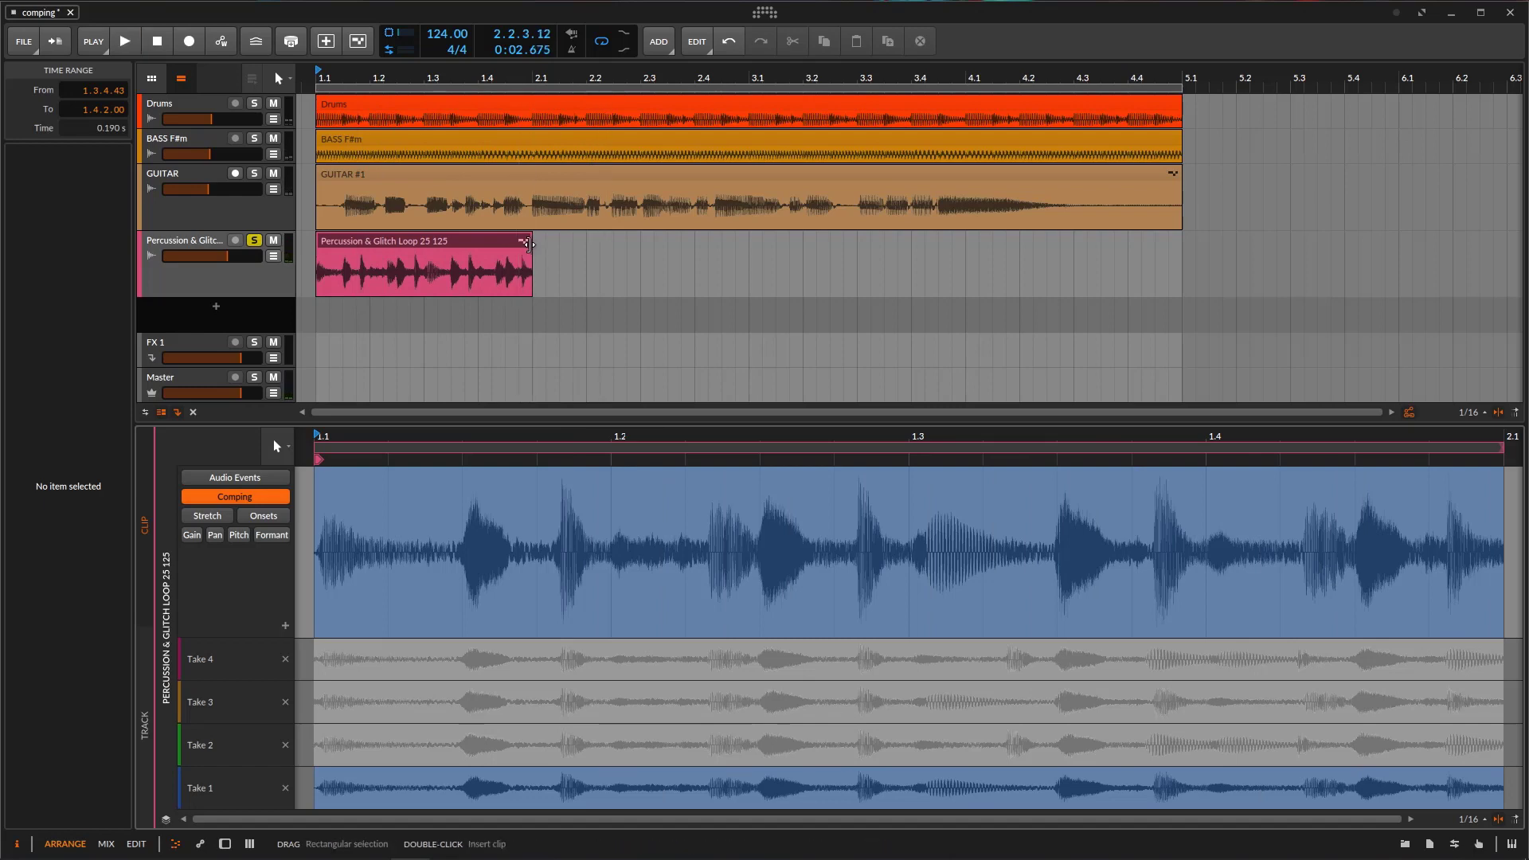
left_click_drag(529, 245, 1181, 276)
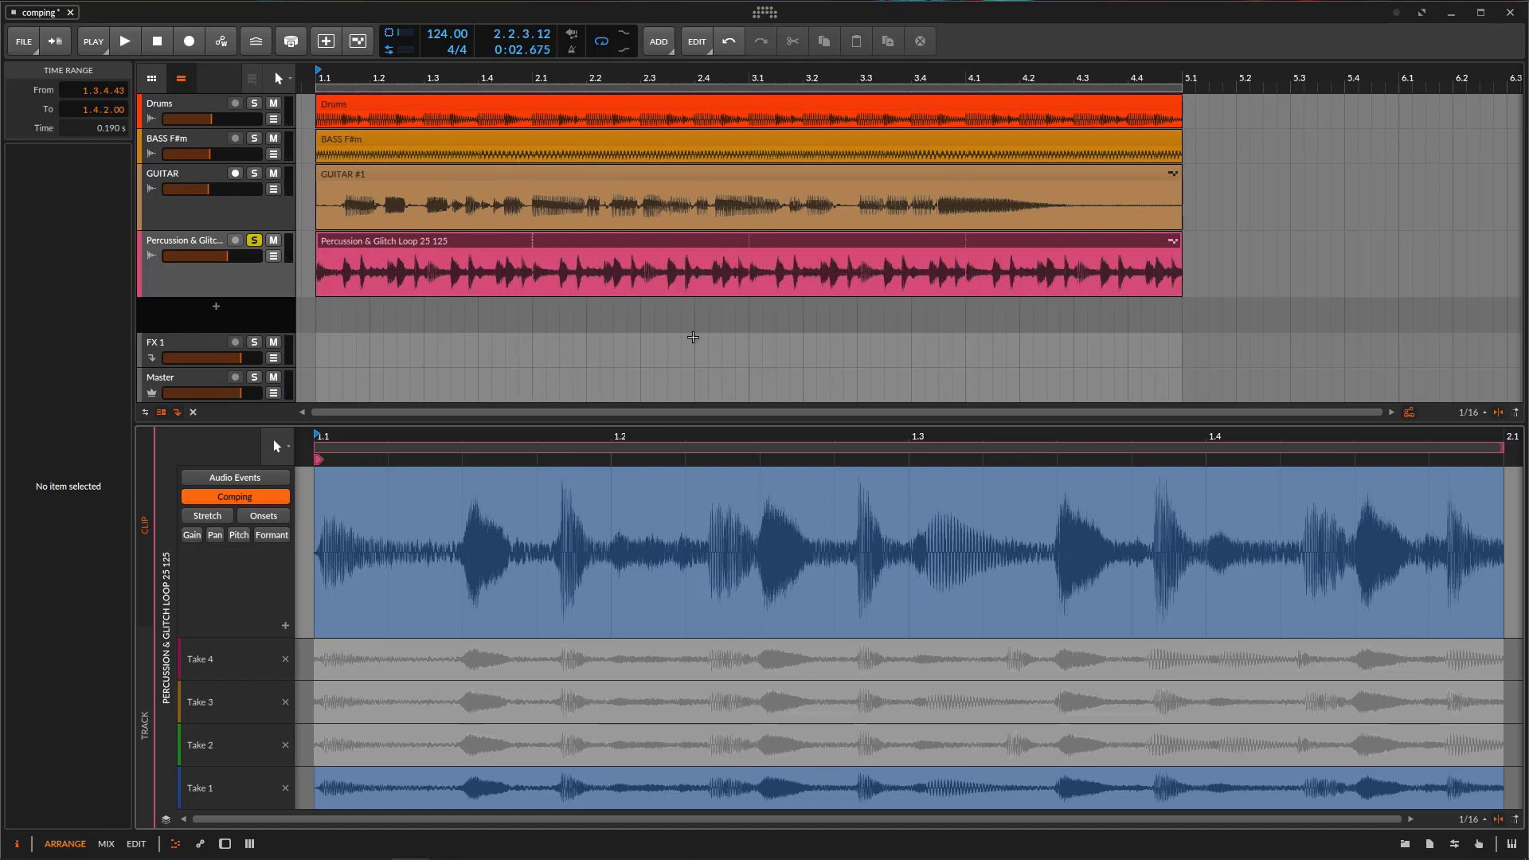
Step: Play the percussion clip and compare Take 2 with Take 1 as the source of the whole comp
key("space")
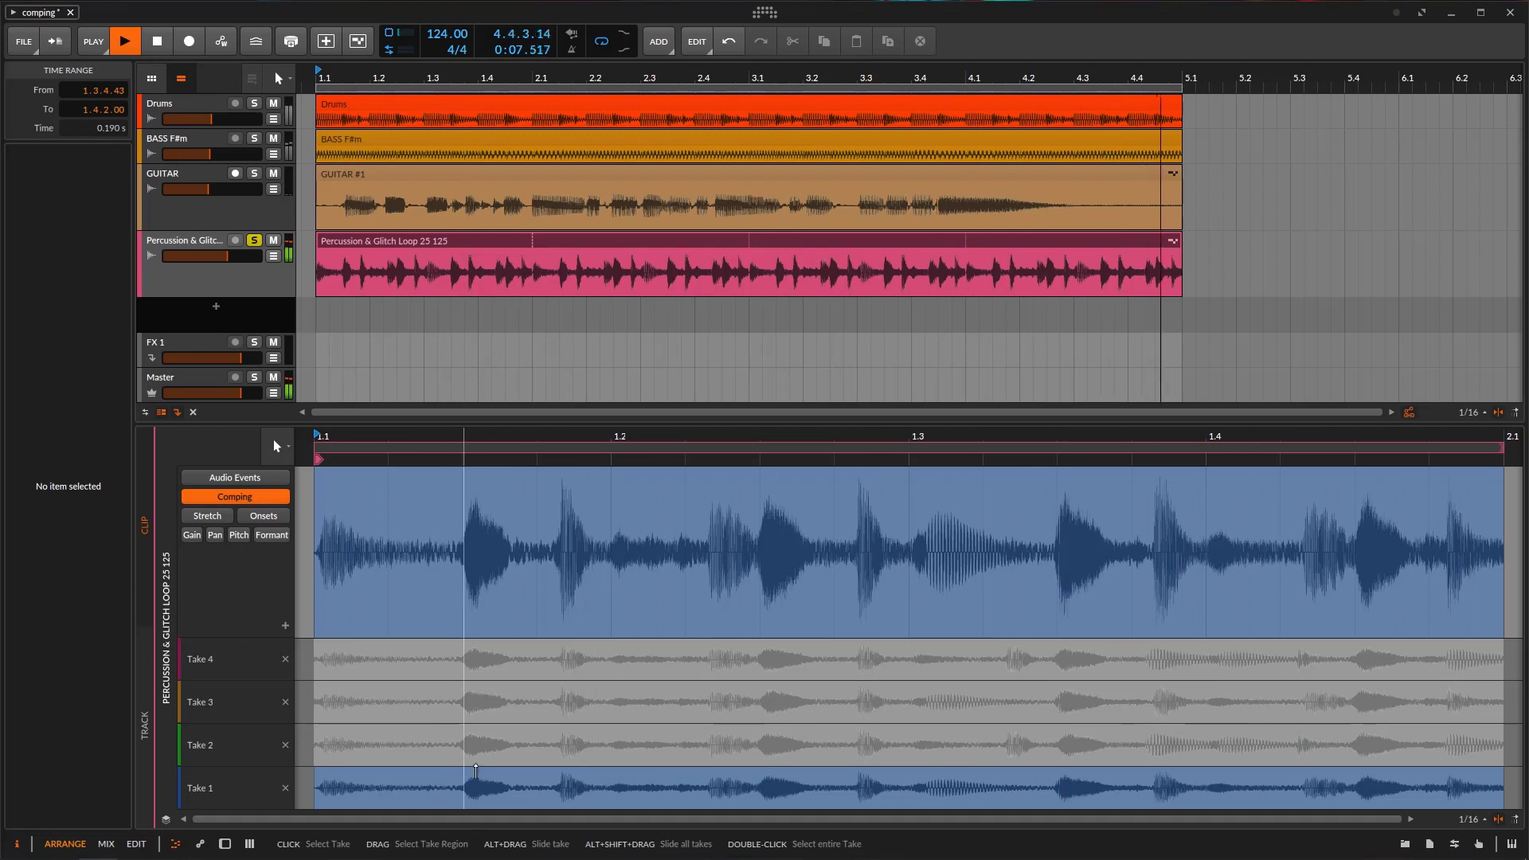
left_click(510, 745)
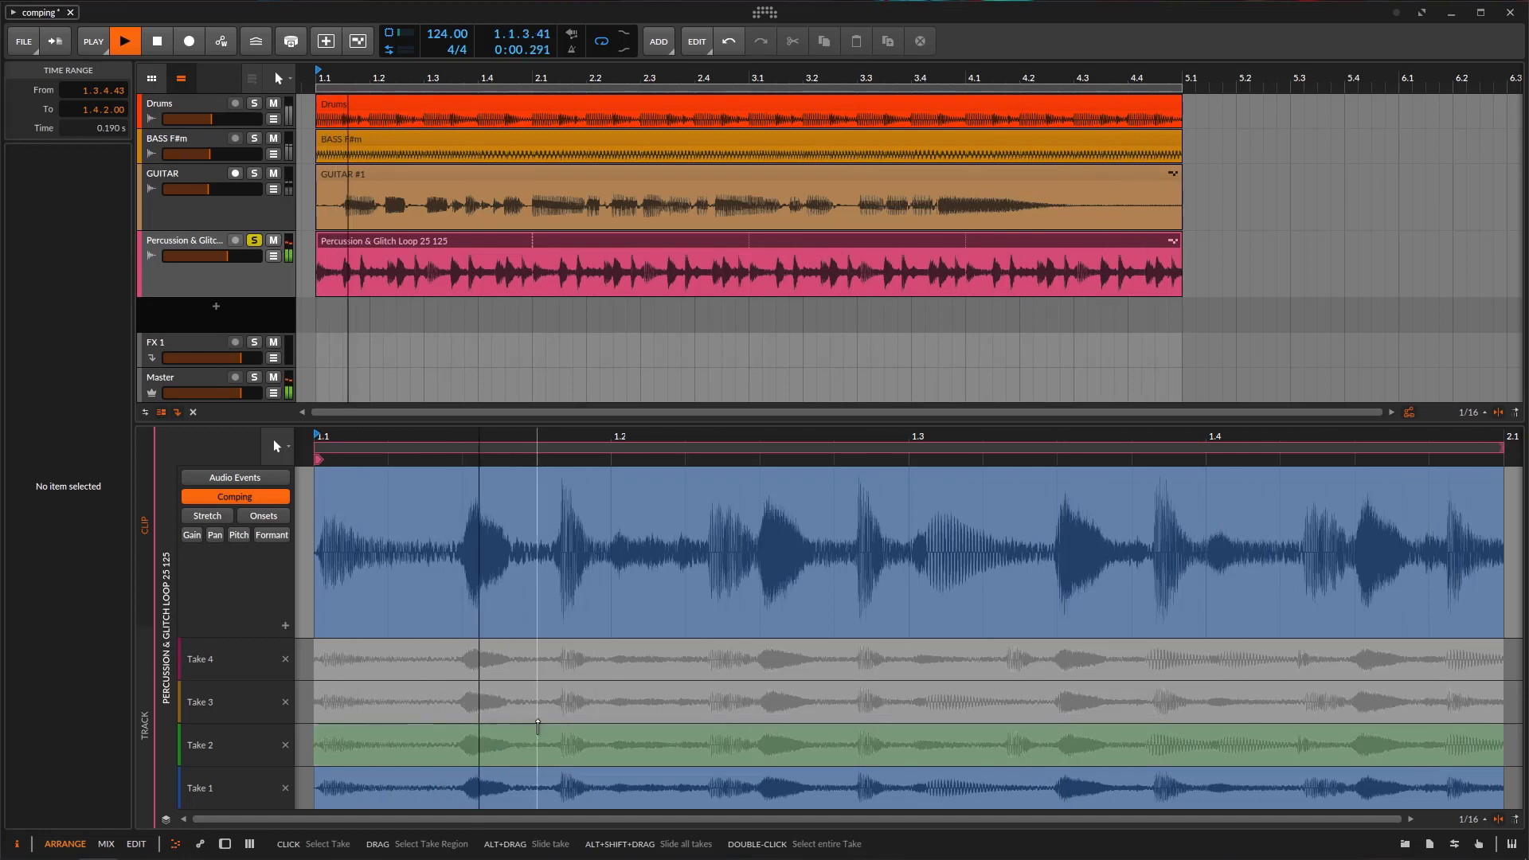
left_click(630, 743)
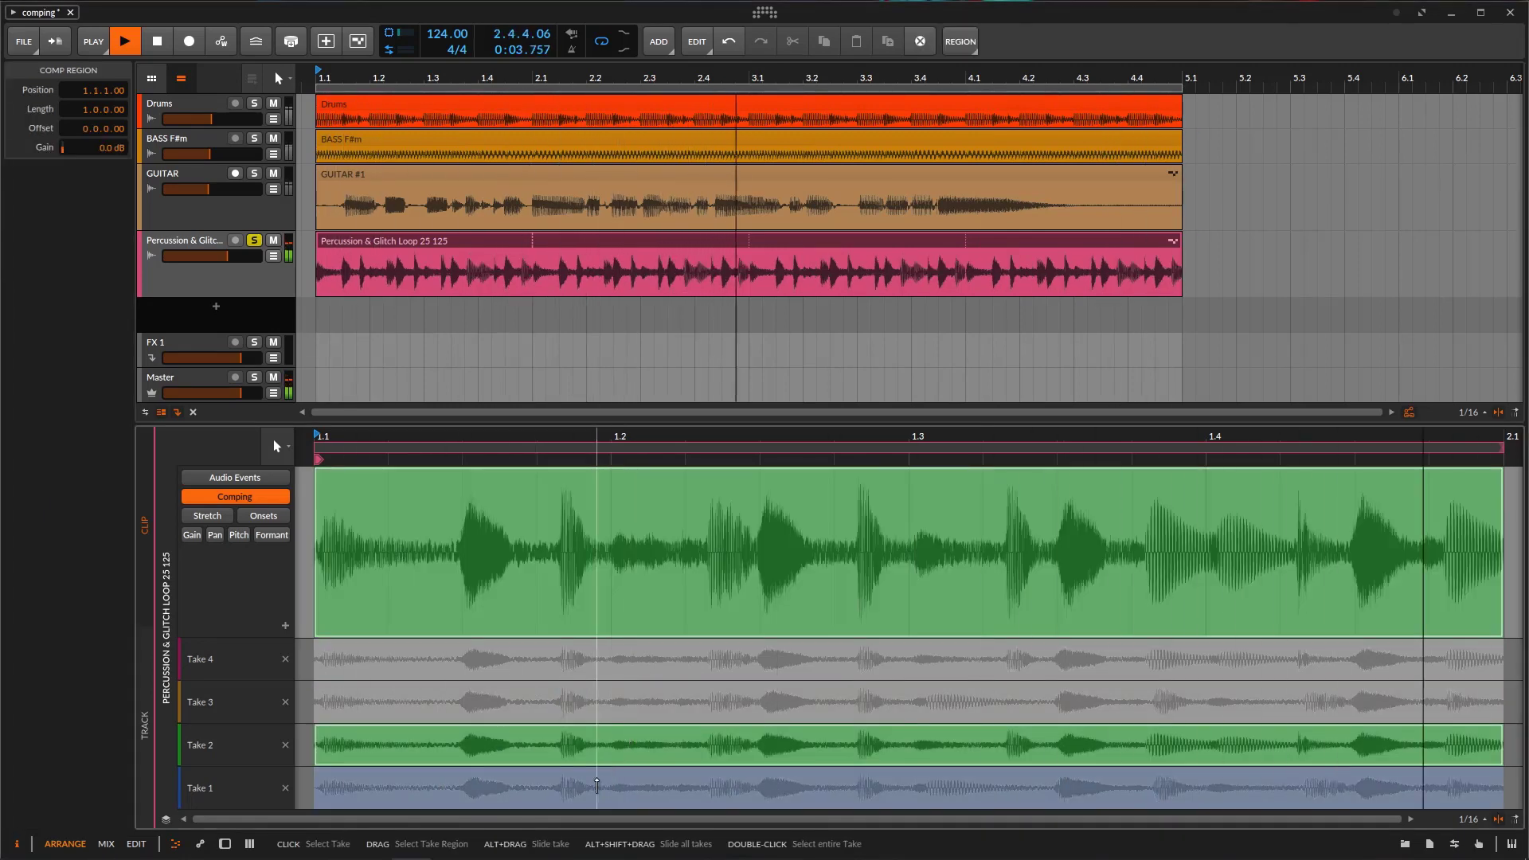
double_click(685, 769)
left_click(685, 746)
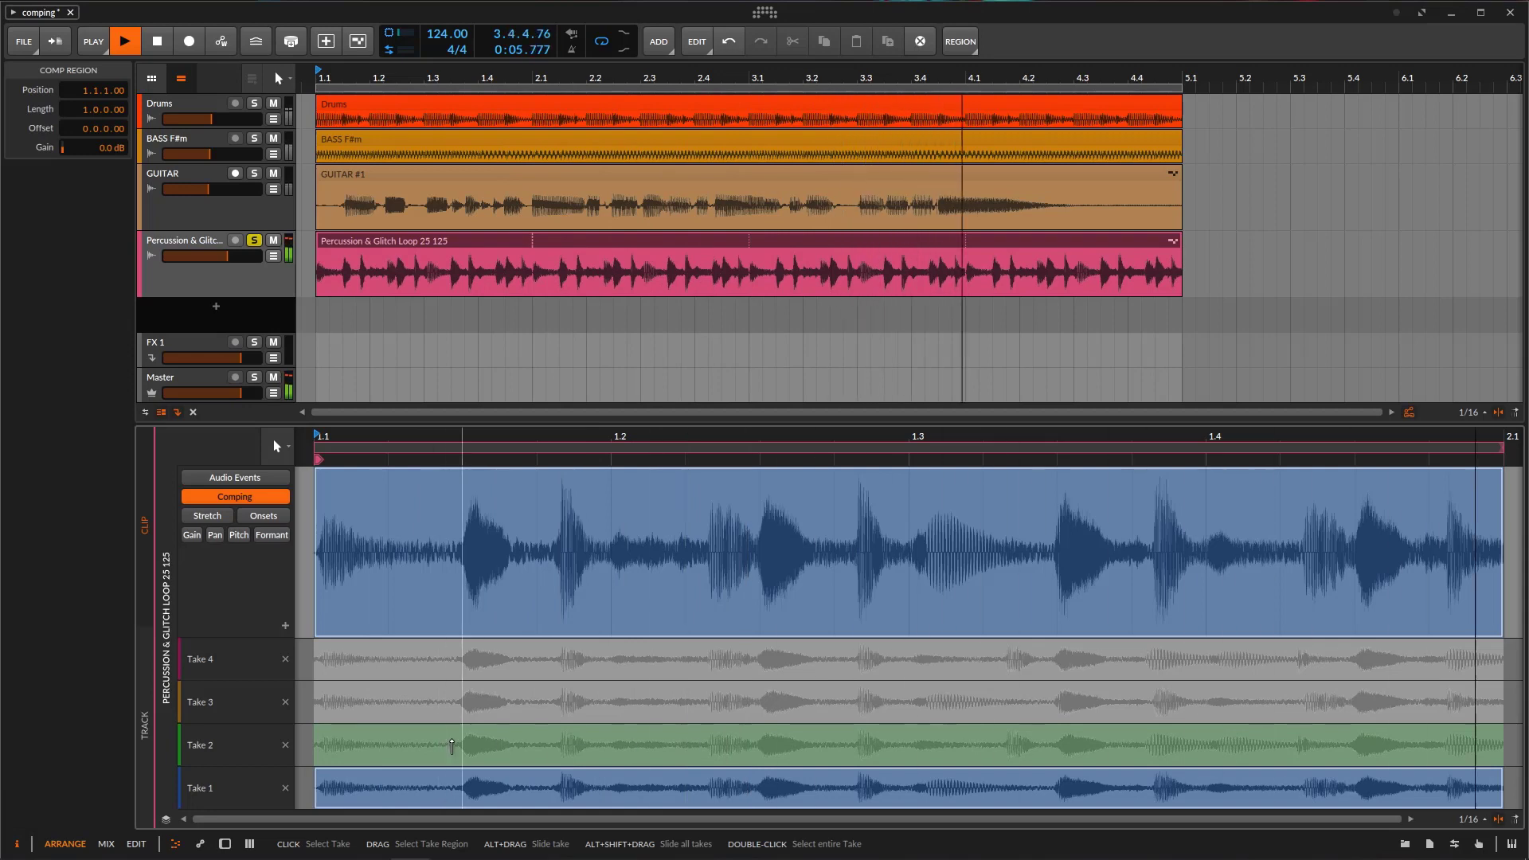
Step: Comp Take 2 from 1.1.3.00 and Take 3 from 1.1.4.00 for 0.0.2.00, sliding the audio of each take earlier
left_click_drag(458, 746, 559, 746)
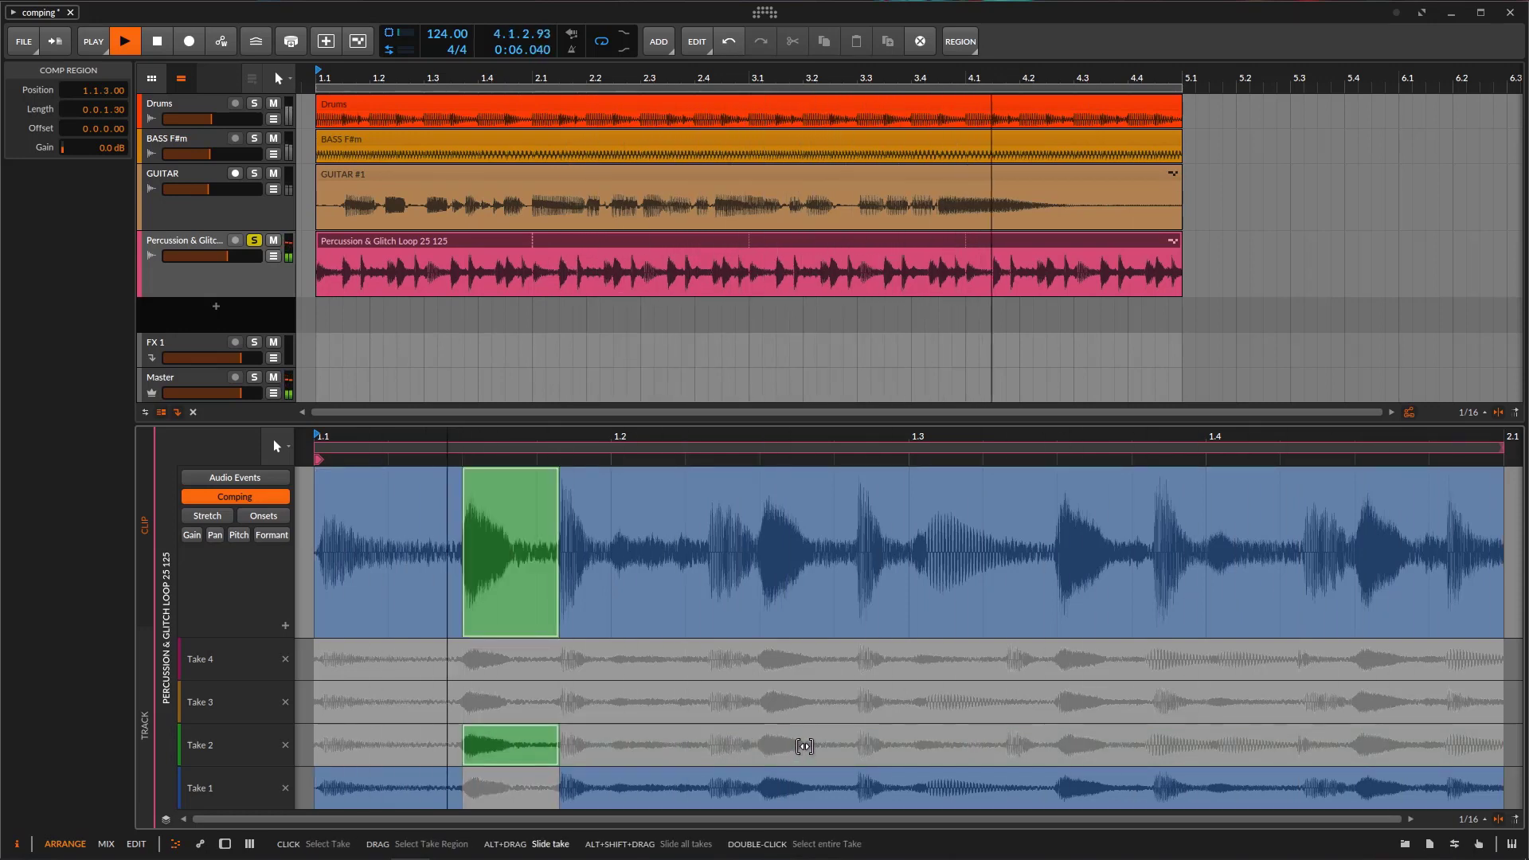
left_click_drag(804, 747, 707, 775)
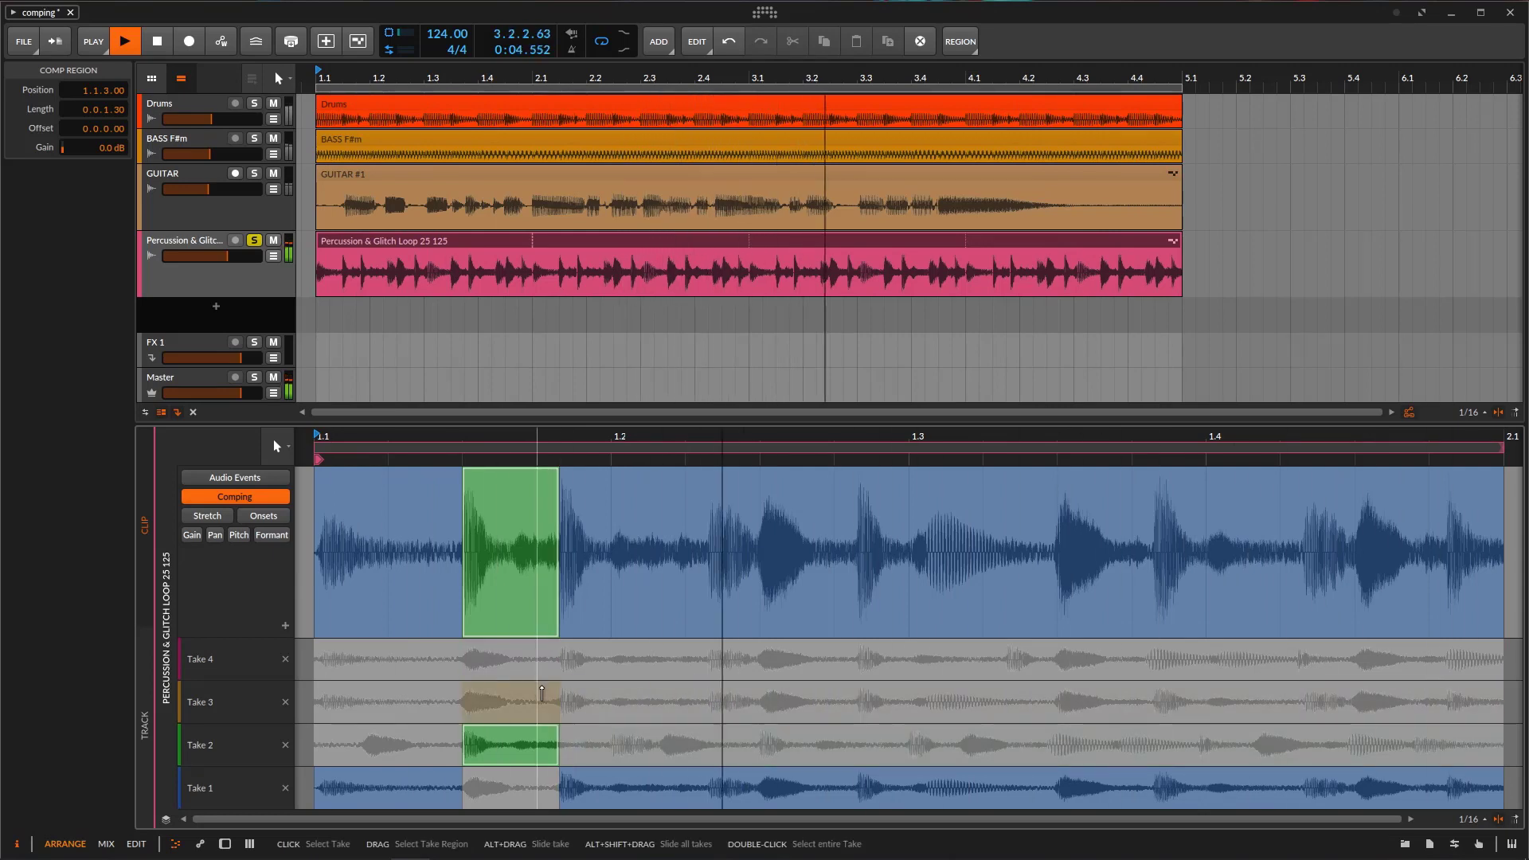
left_click_drag(533, 697, 686, 708)
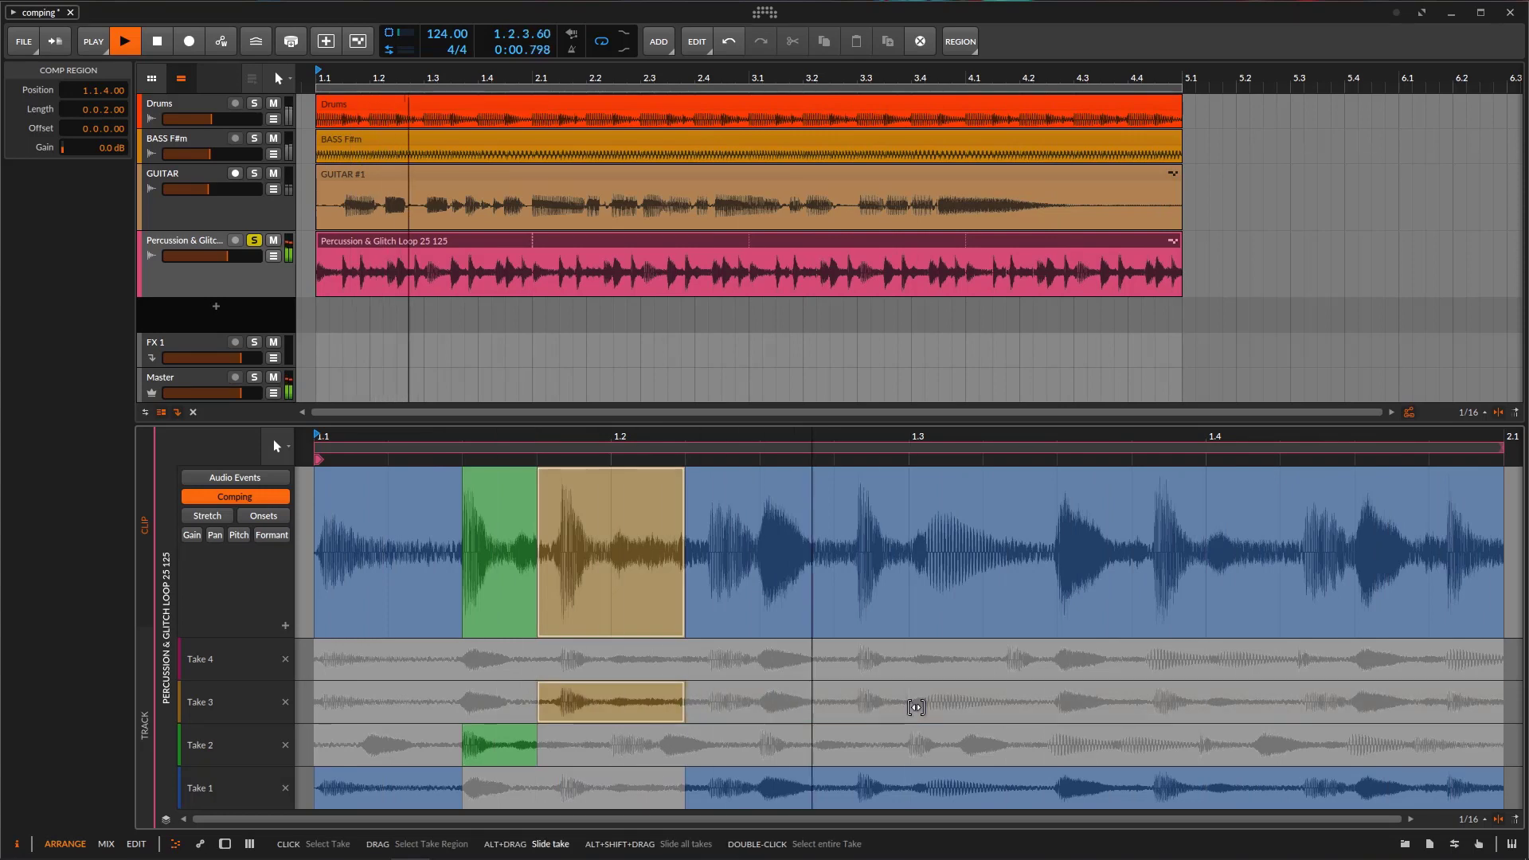
left_click_drag(897, 701, 752, 718)
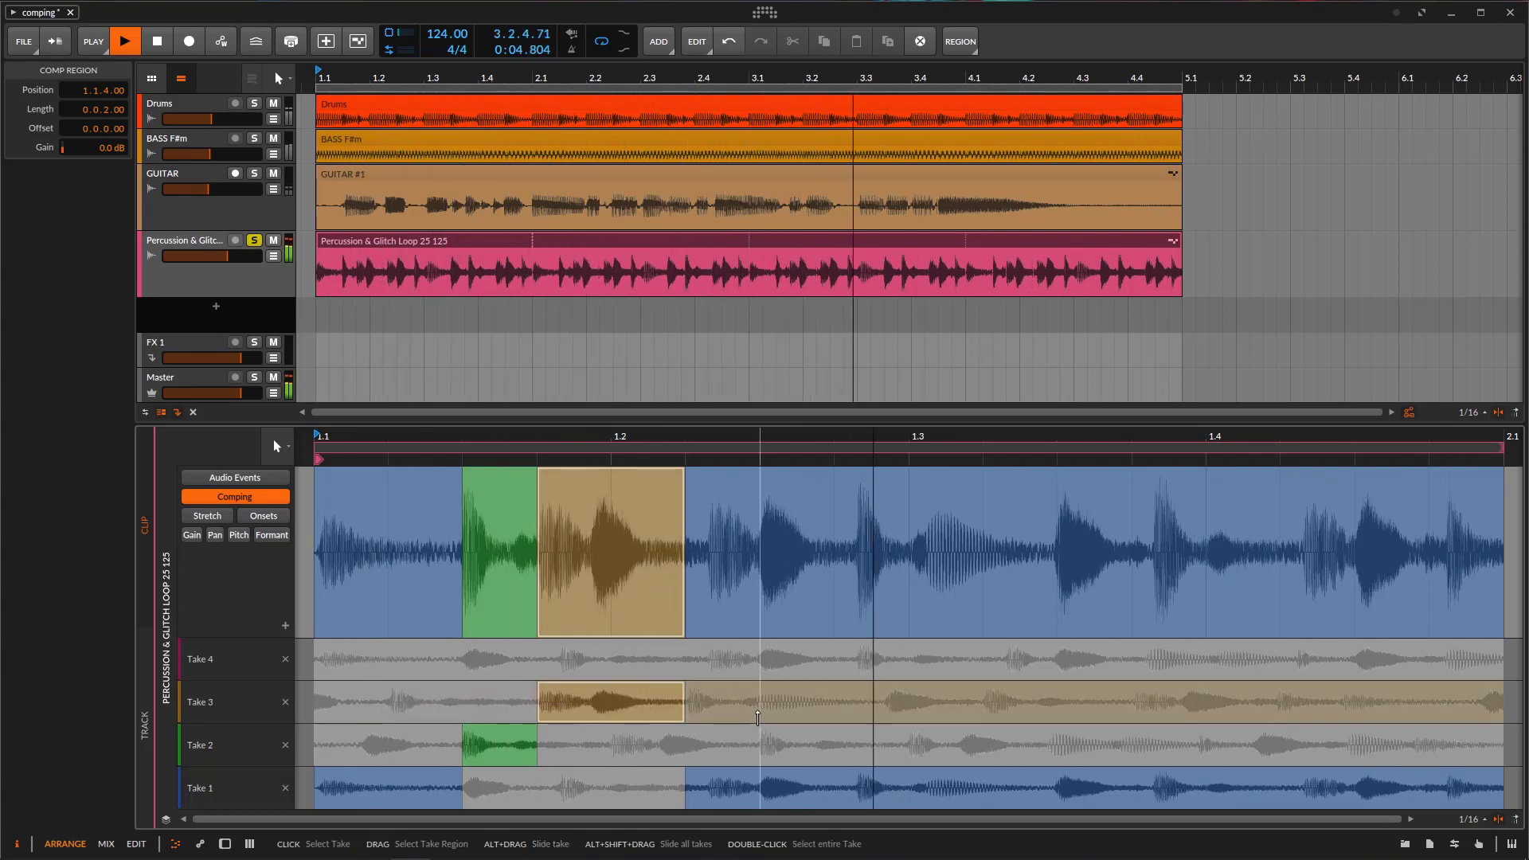
left_click_drag(872, 702, 796, 715)
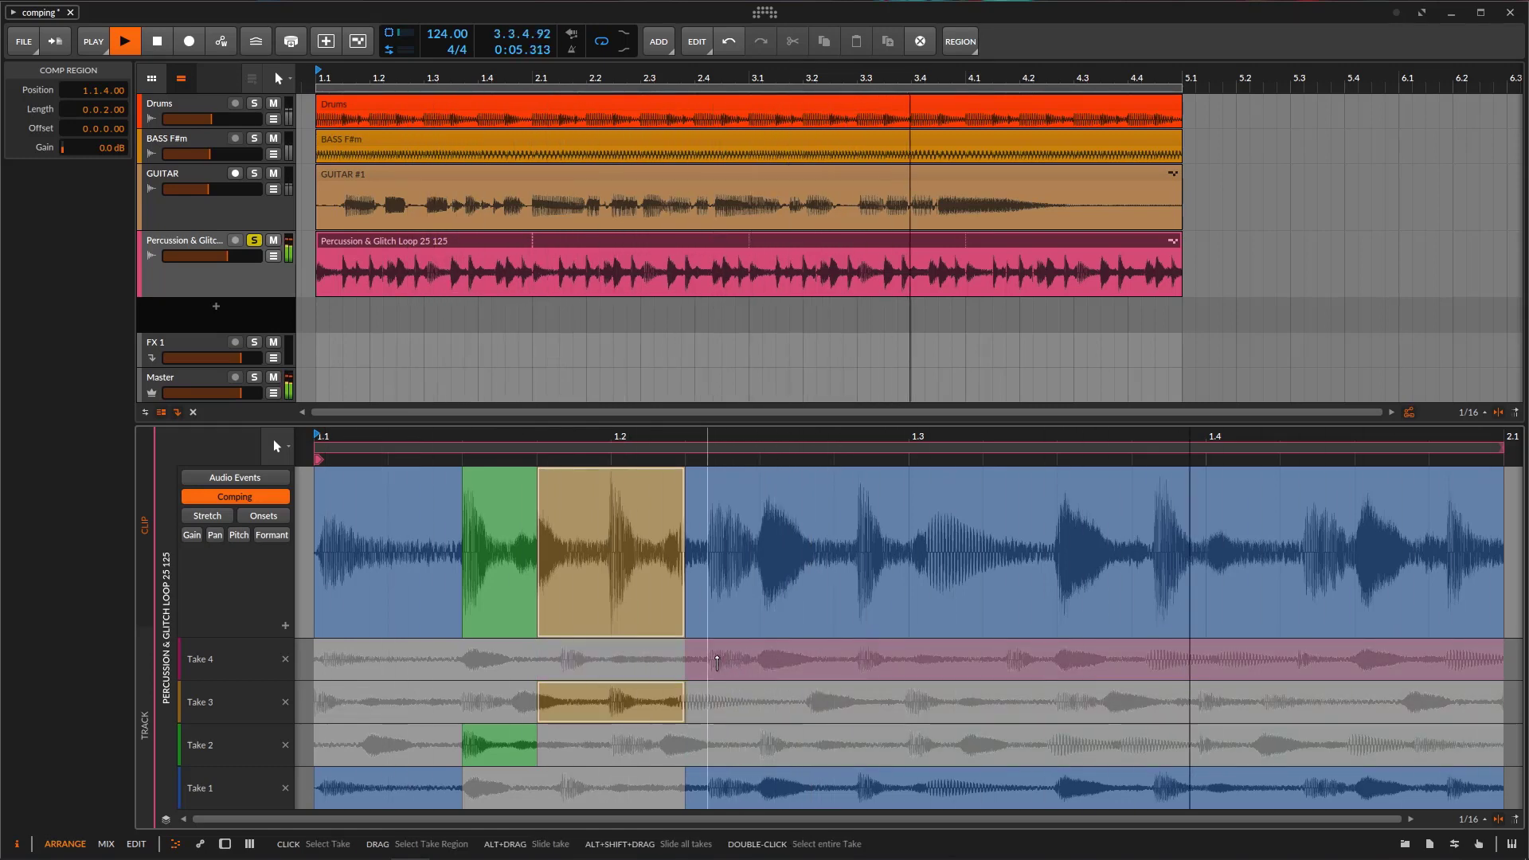
Step: Comp Take 4 at 1.2.2.29 and slide its audio, adding Take 3 at 1.3.1.00 and Take 4 from 1.3.3 to 1.4.1 and at 1.4.4.00
left_click_drag(716, 663, 1038, 681)
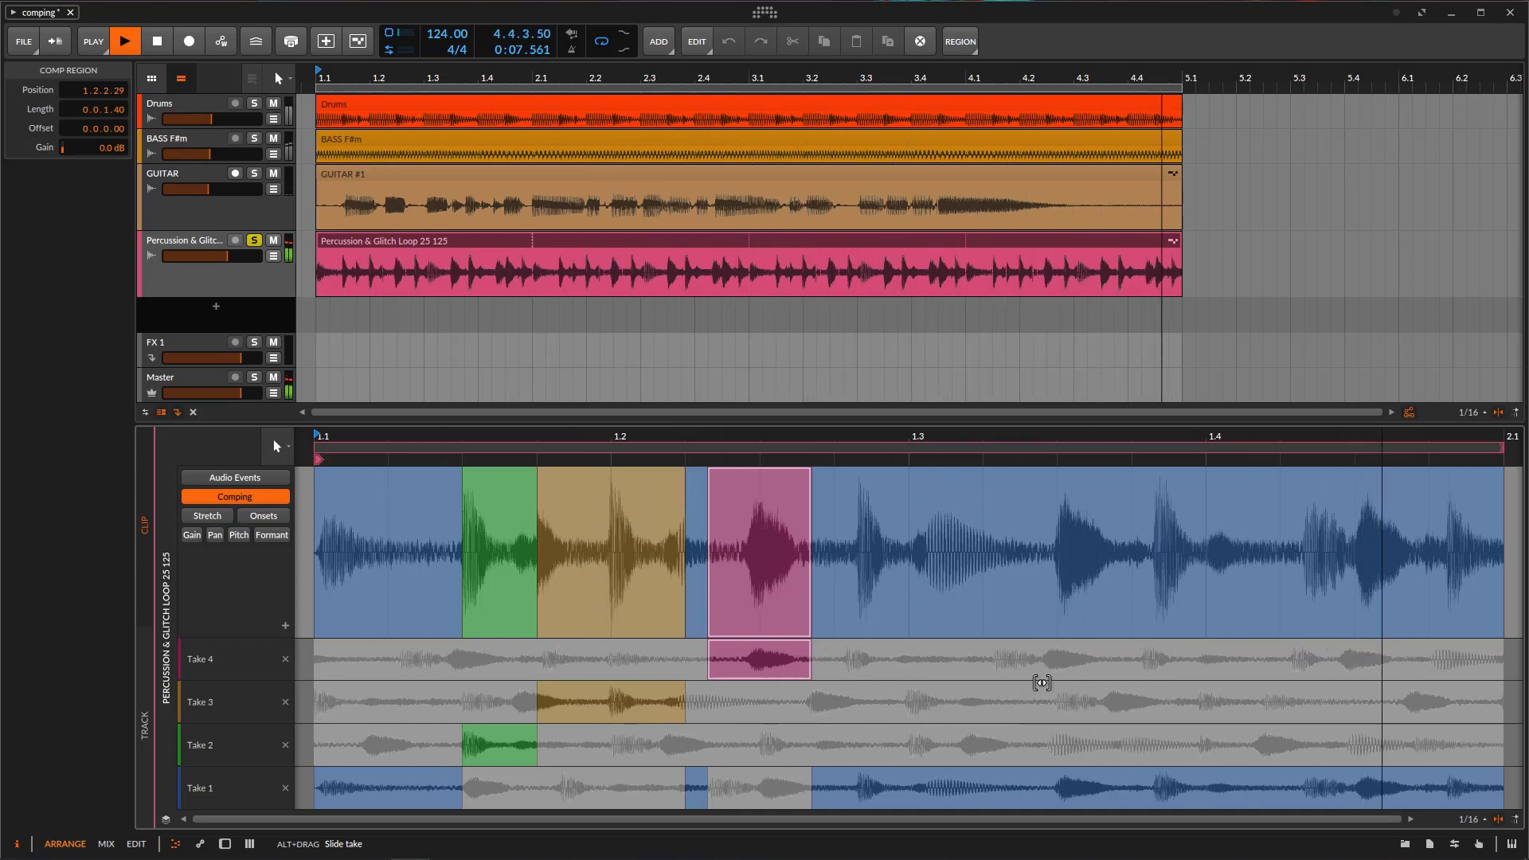
left_click(1041, 683)
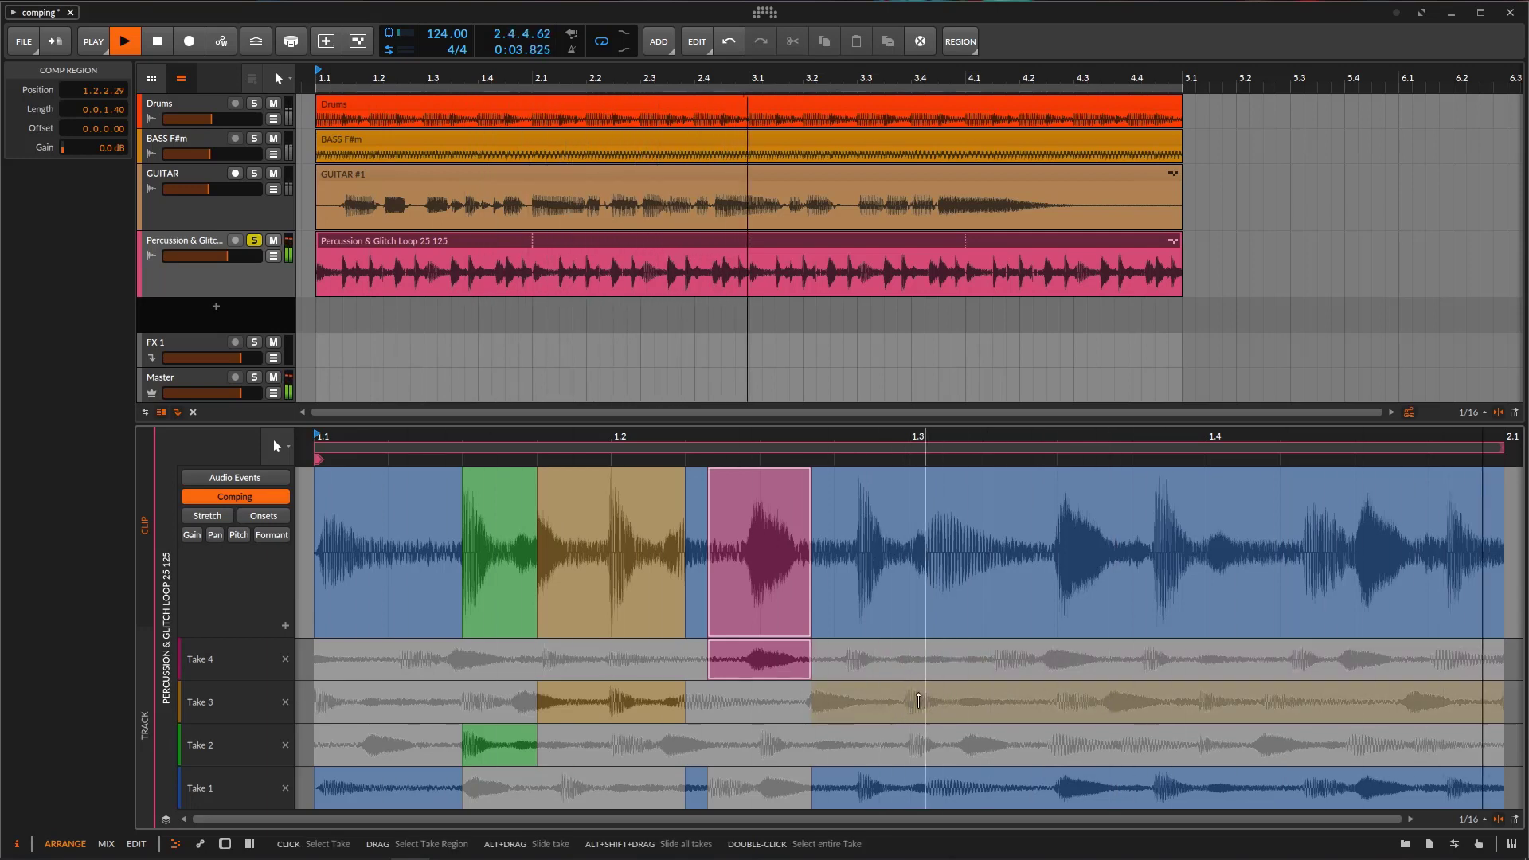
left_click_drag(912, 700, 1053, 701)
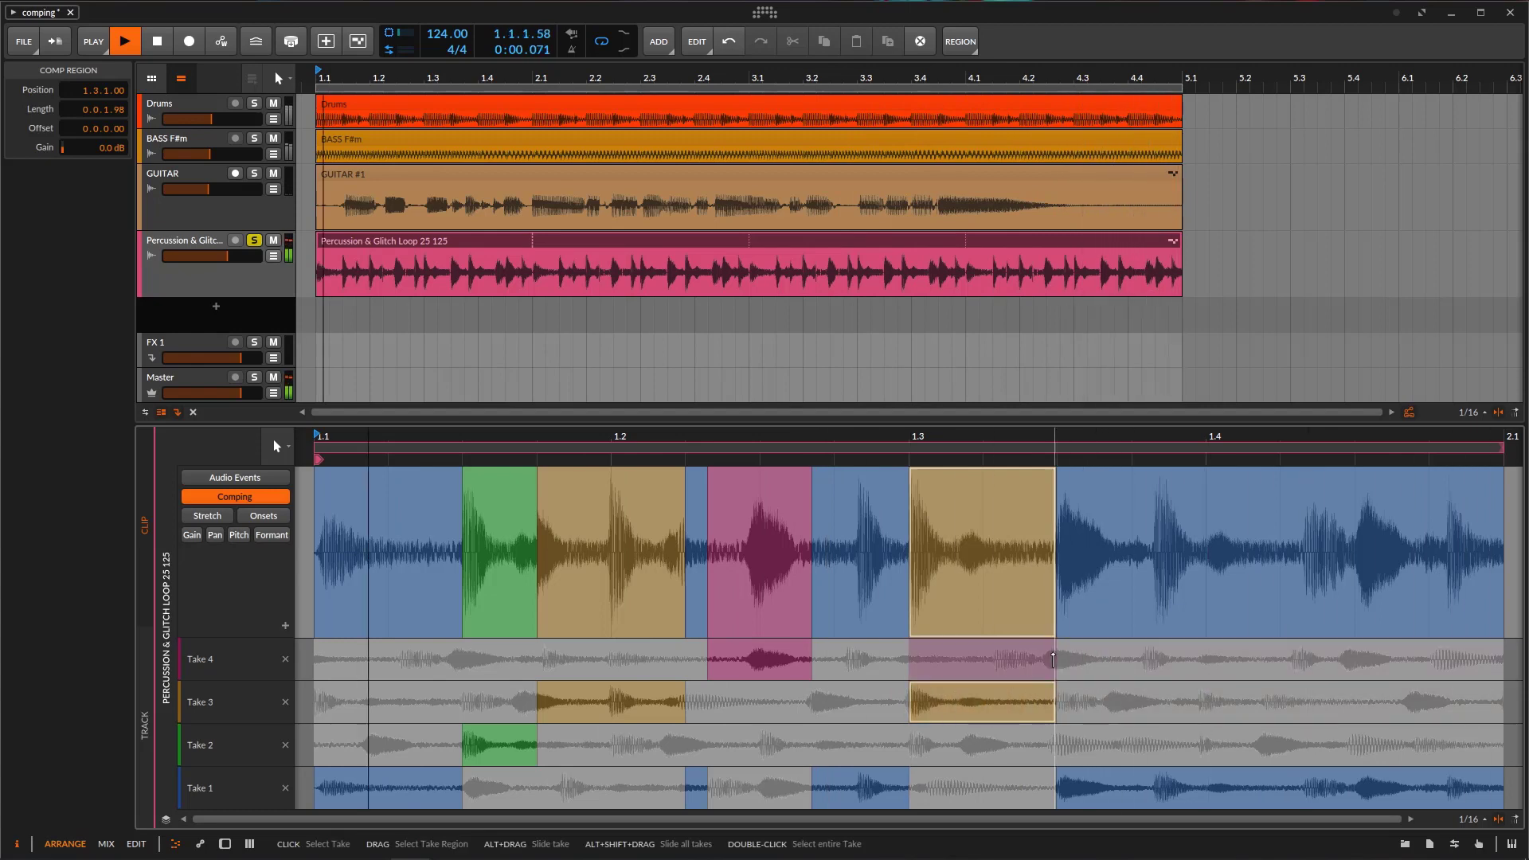
left_click_drag(1058, 671, 1202, 669)
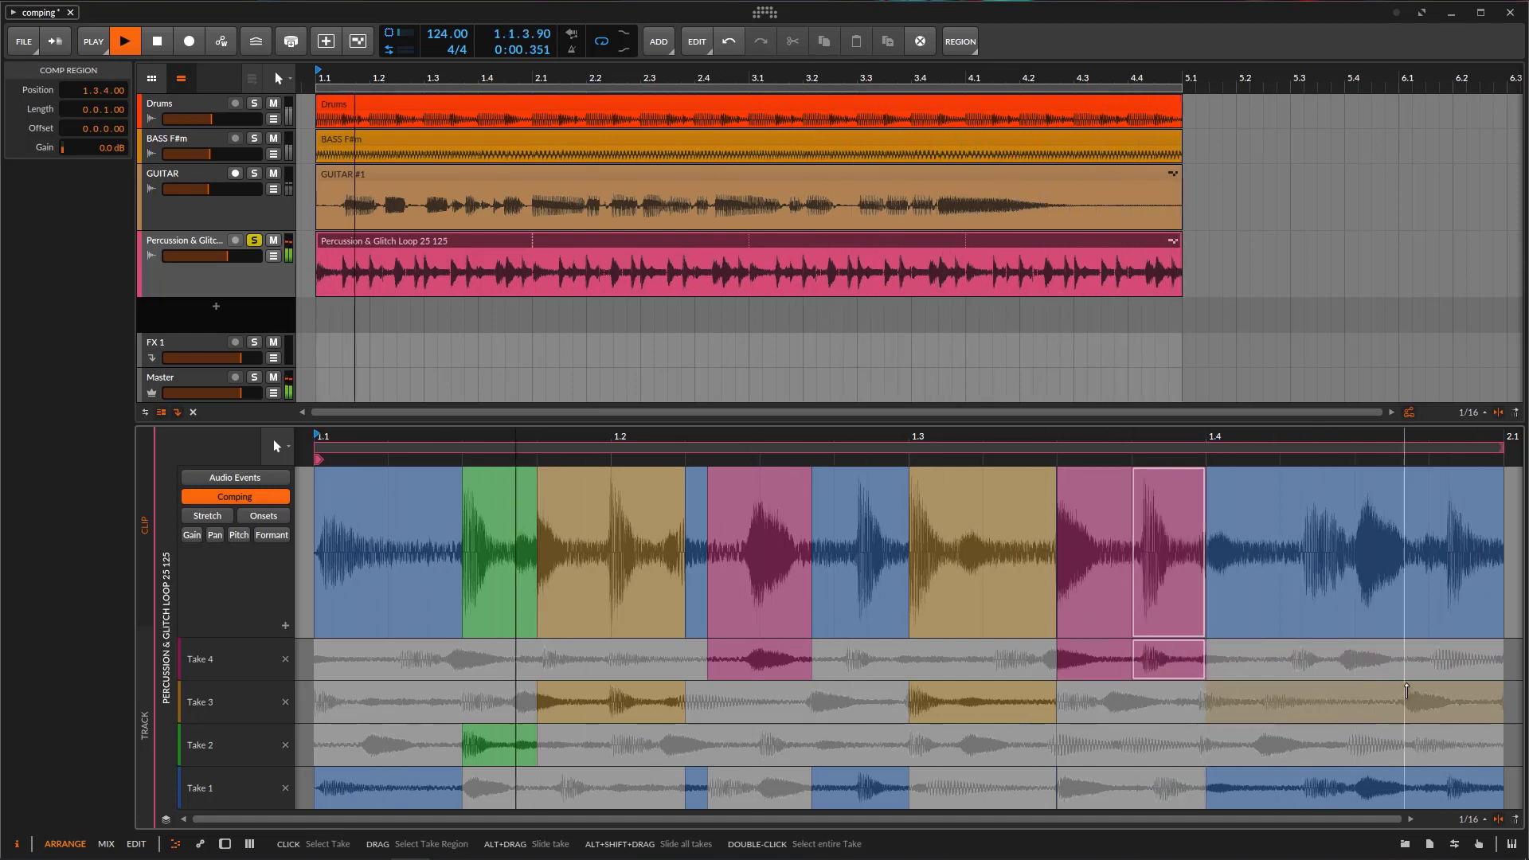
left_click(1501, 663)
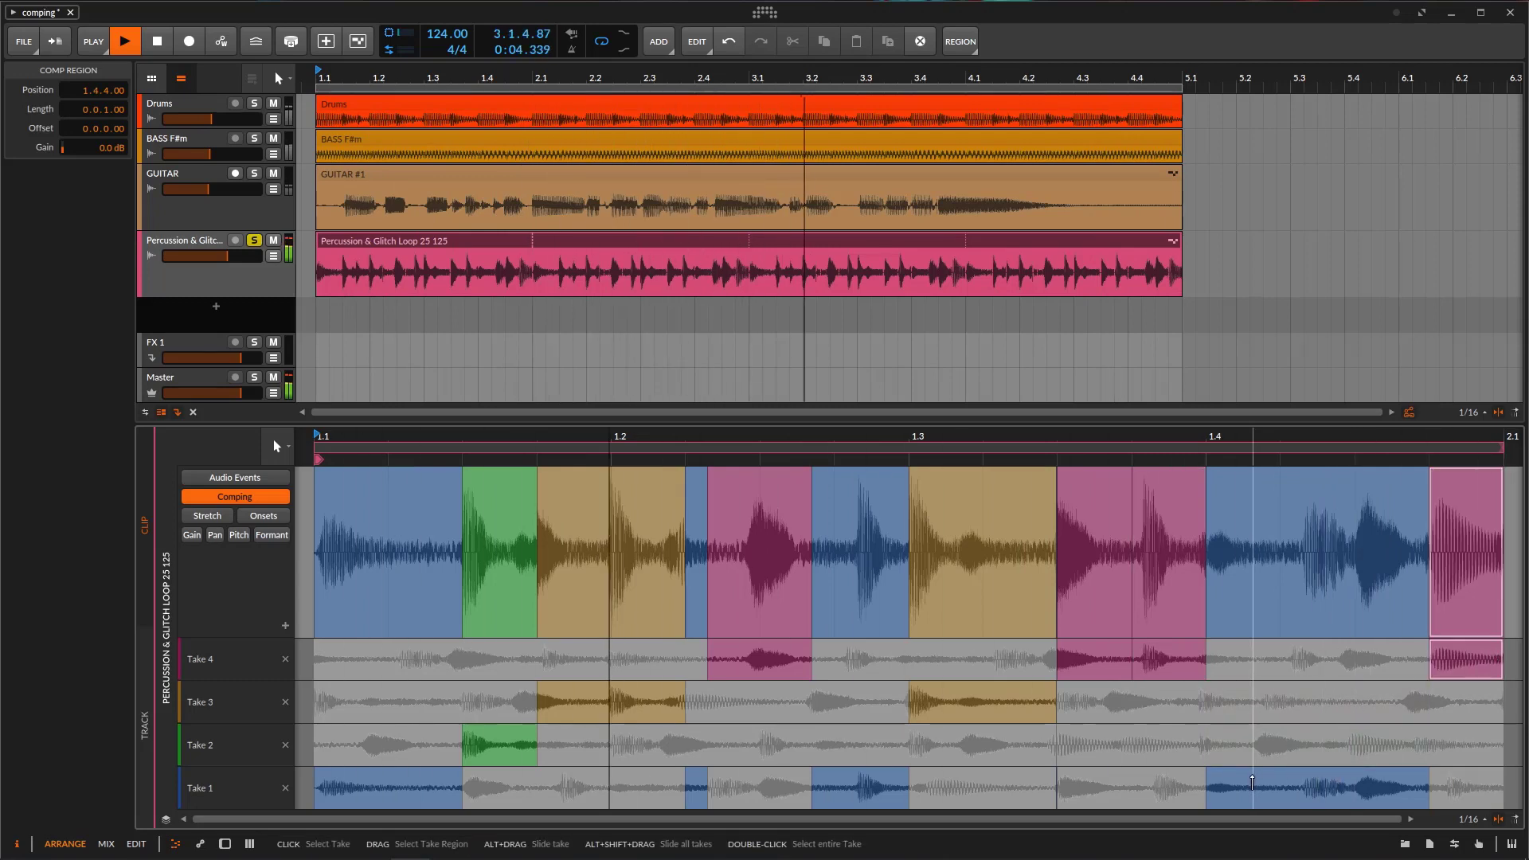
Step: Unsolo the percussion track and balance it in the full mix at -6.0 dB with a lower GUITAR volume
left_click(254, 241)
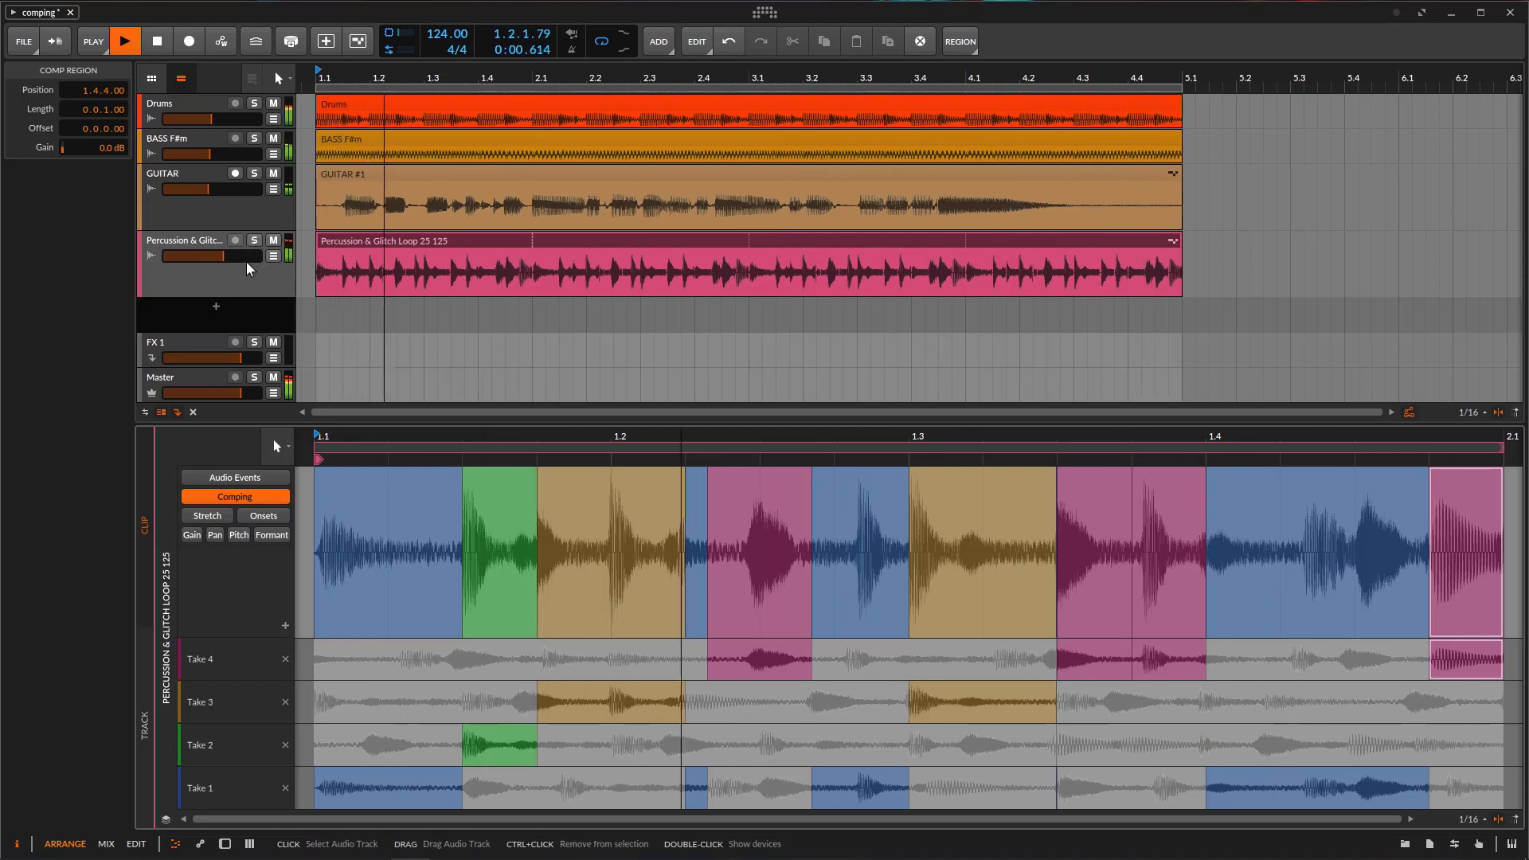
left_click_drag(207, 189, 203, 189)
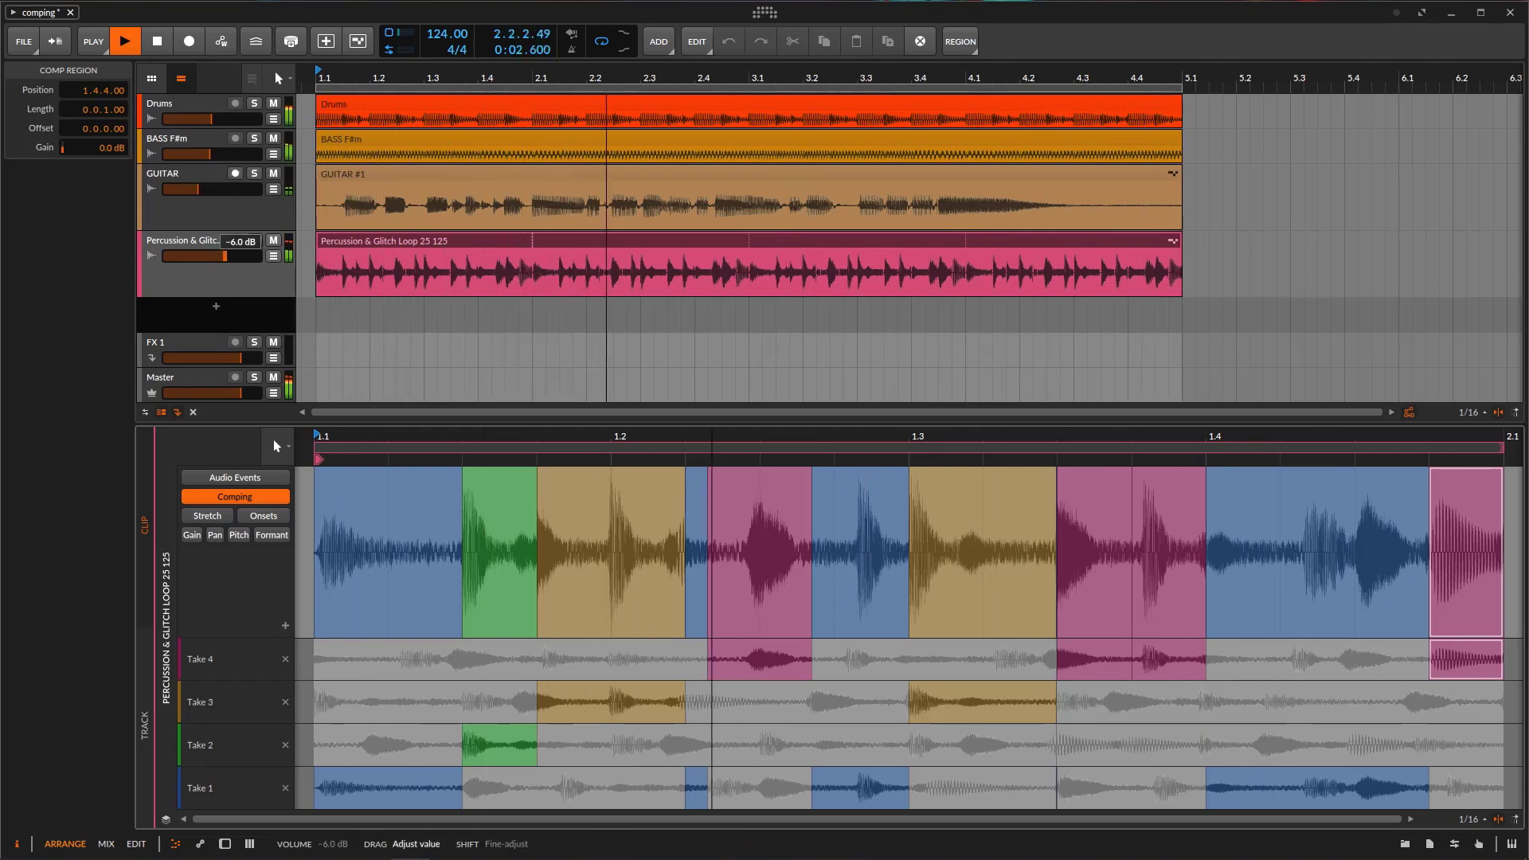
left_click(255, 242)
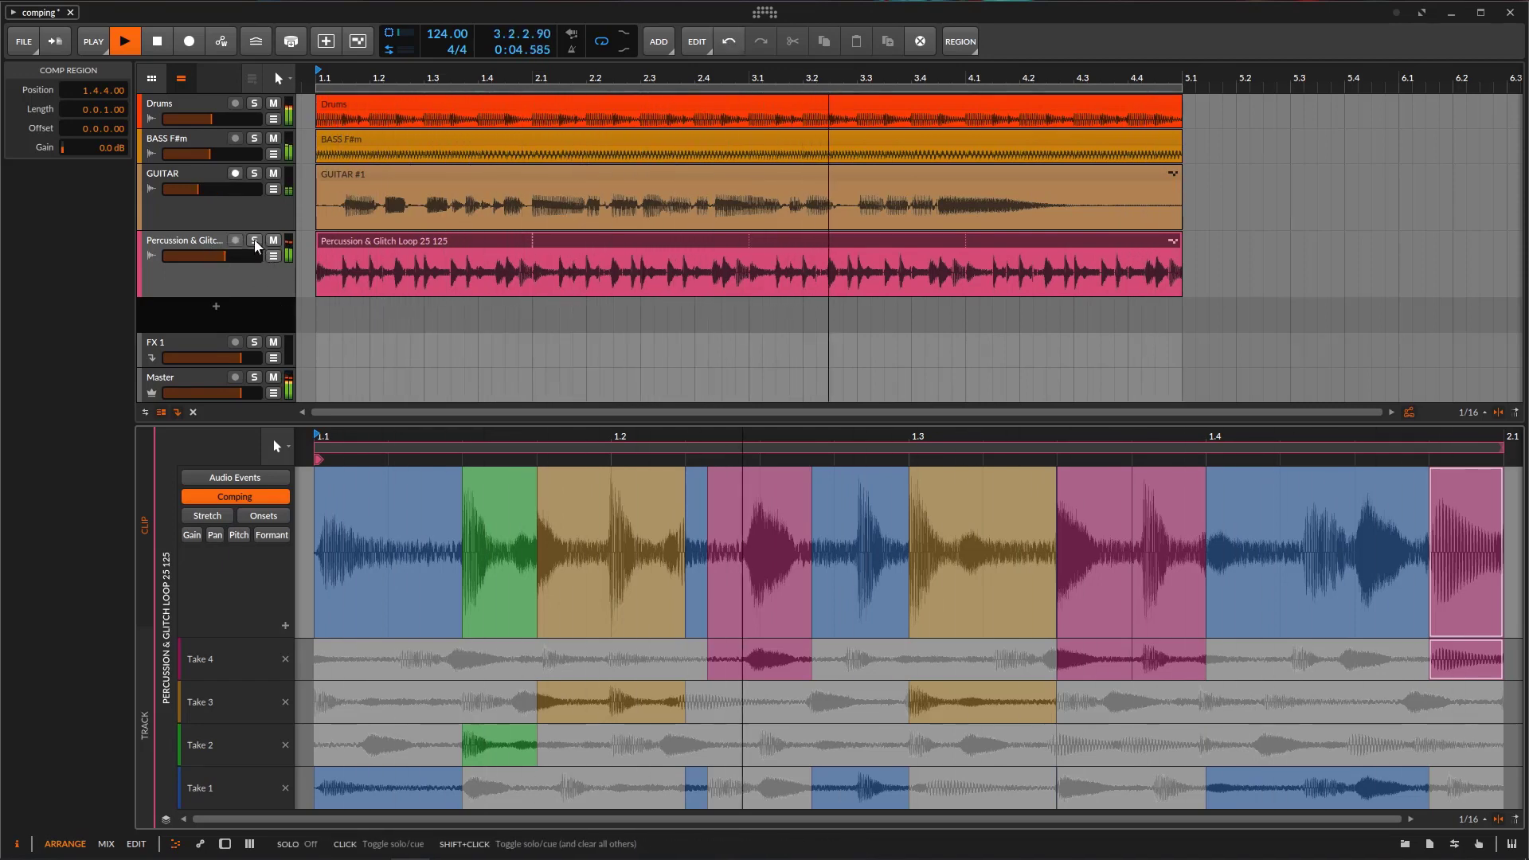
left_click(254, 242)
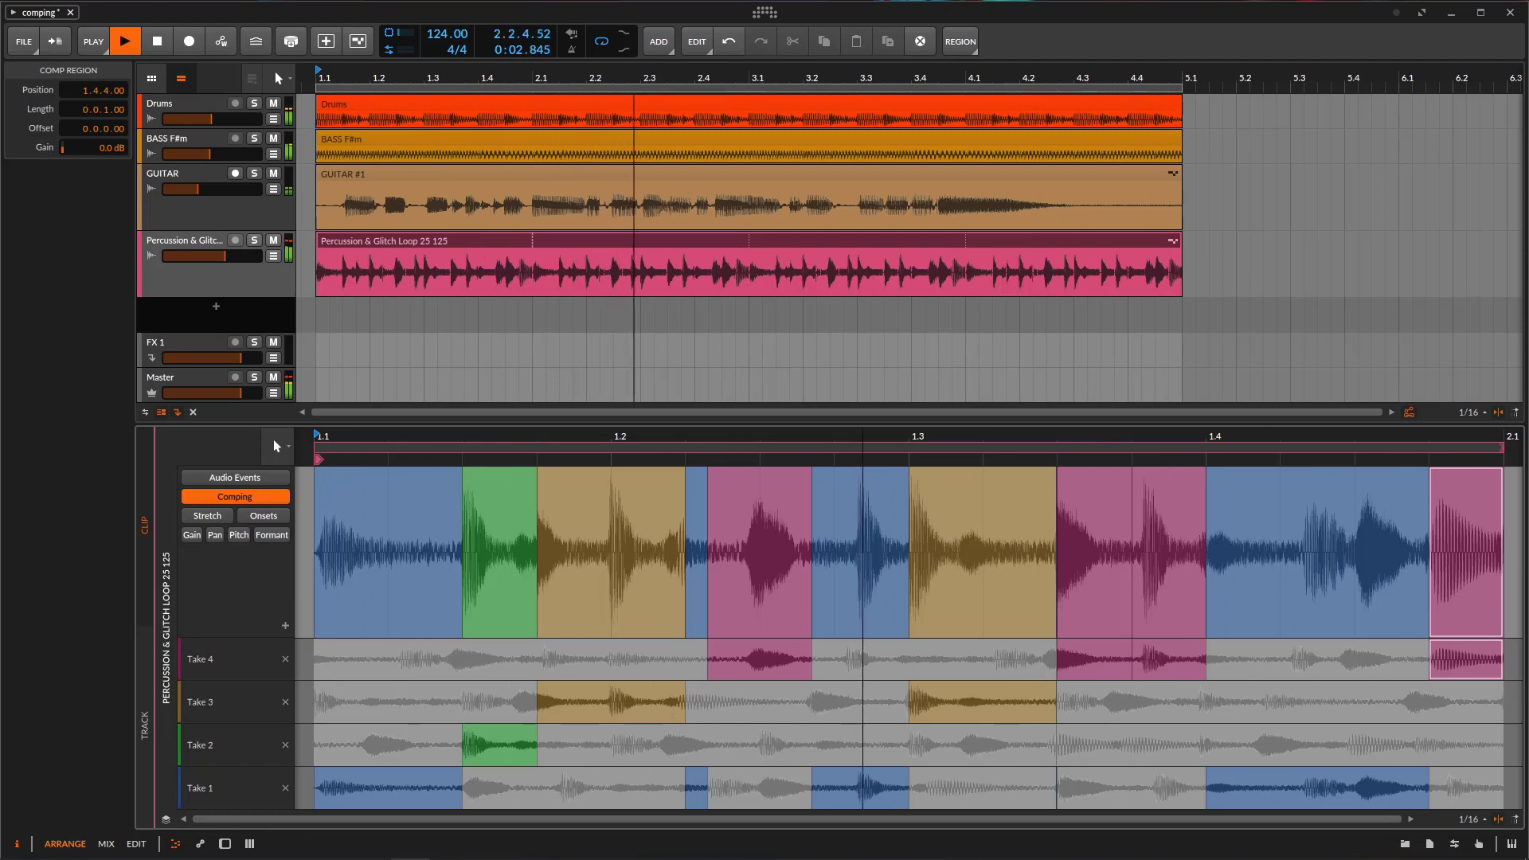
key("space")
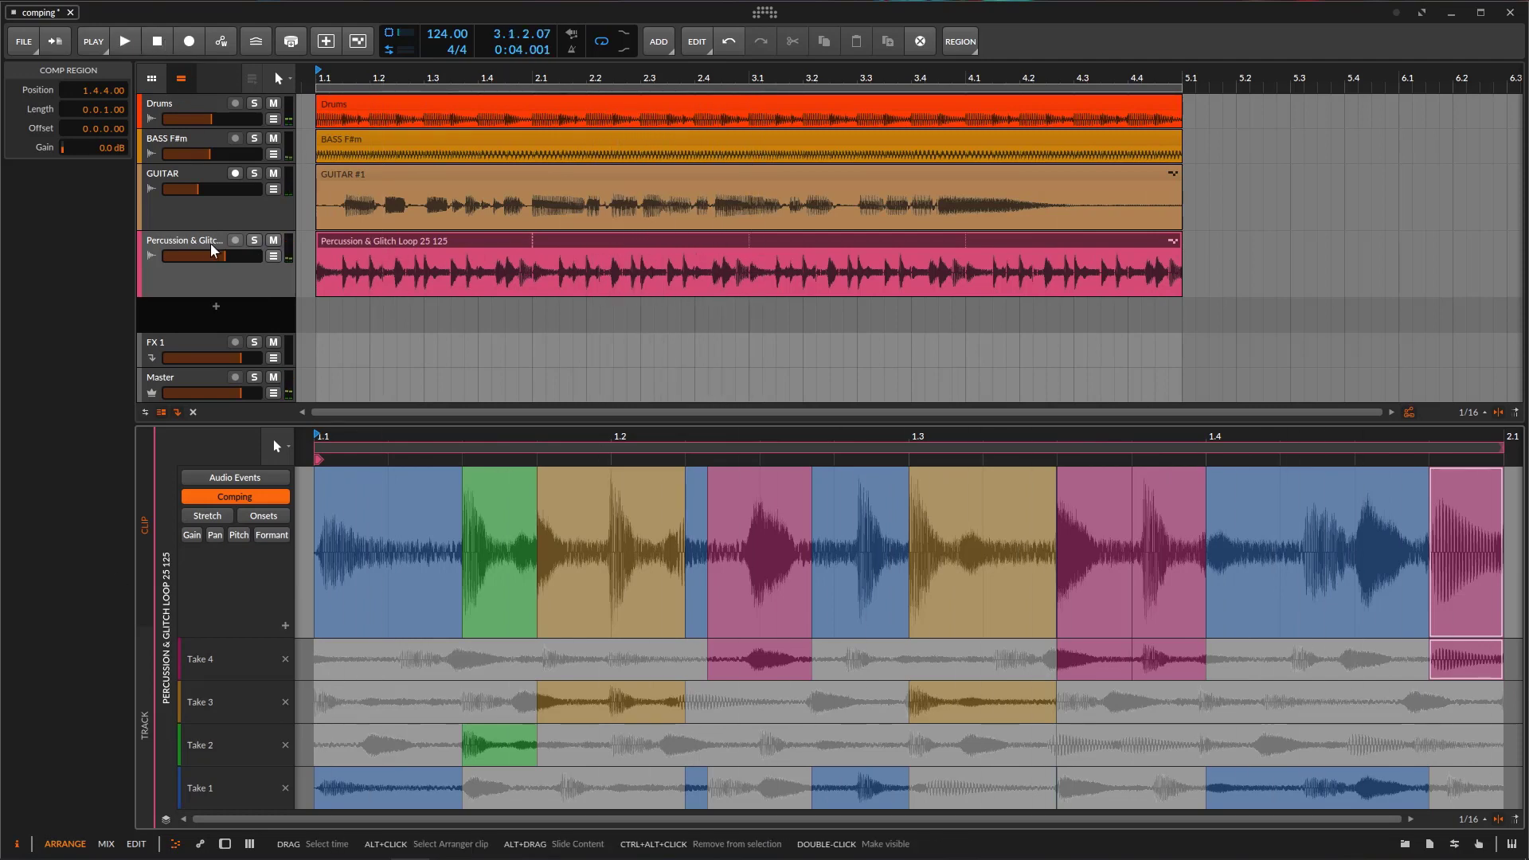
Step: Audition the percussion comp soloed, and stop playback with the solo cleared
left_click(254, 241)
key("space")
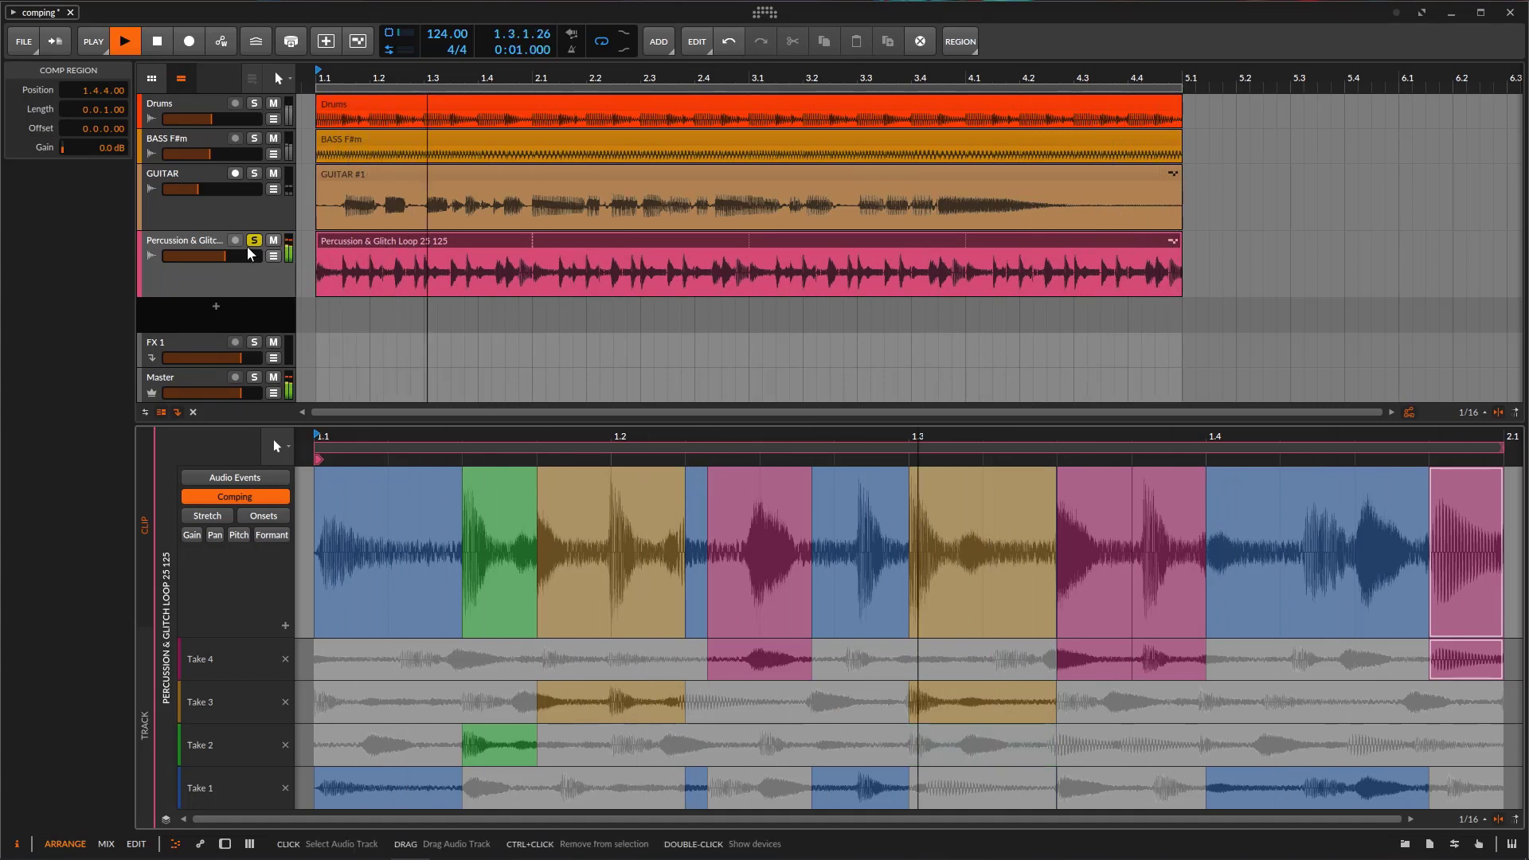
left_click(160, 44)
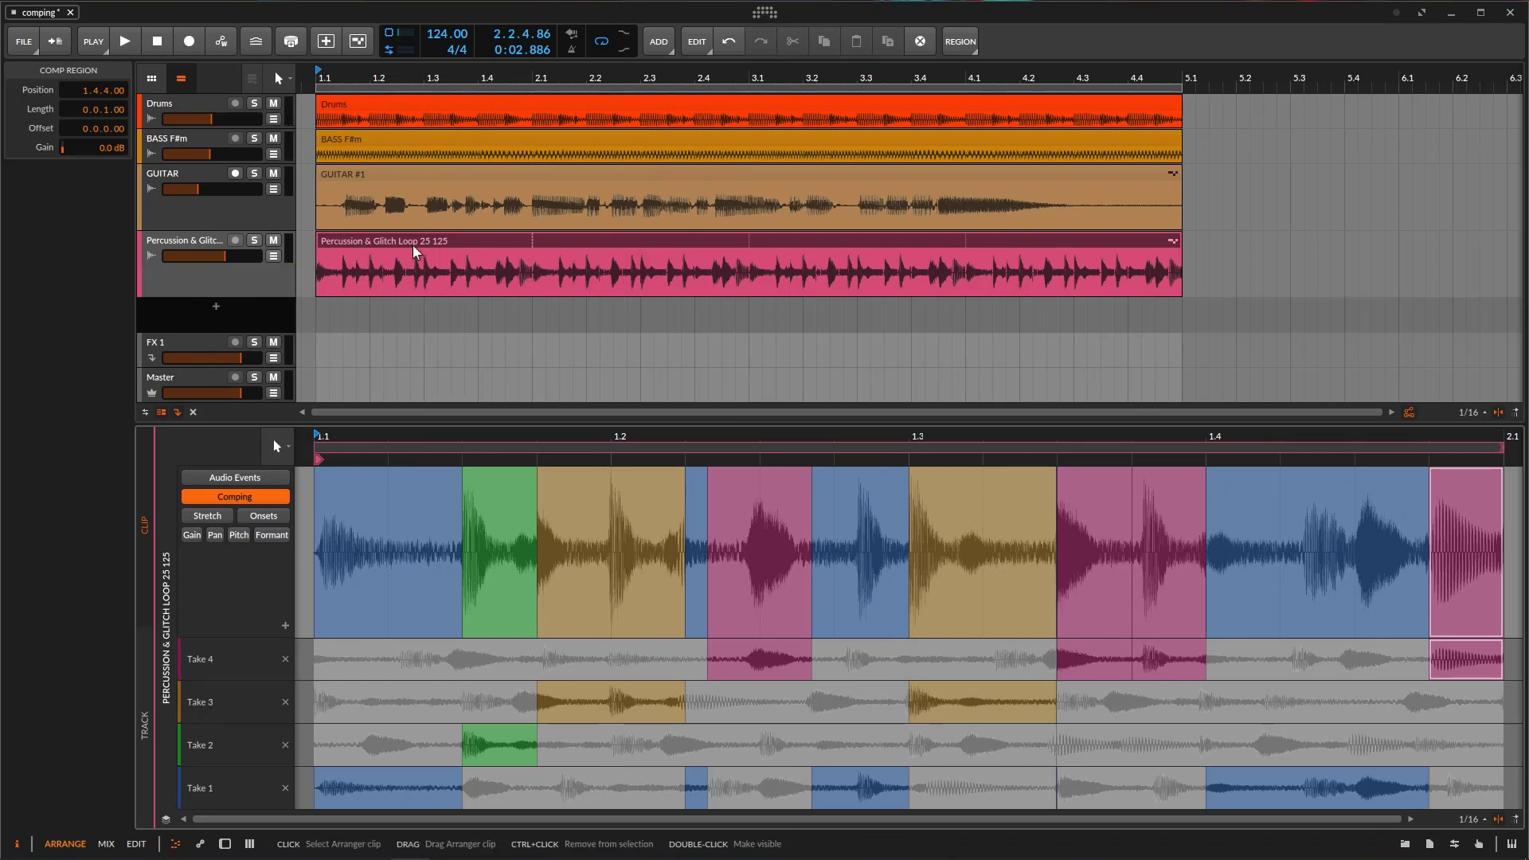
Step: Audition the favorite samples, including Modular CompLoop1 124bpm, the BP loops, the Tolcha MS20 loops and Wldrf KB37 Loop2 Comp
left_click(502, 249)
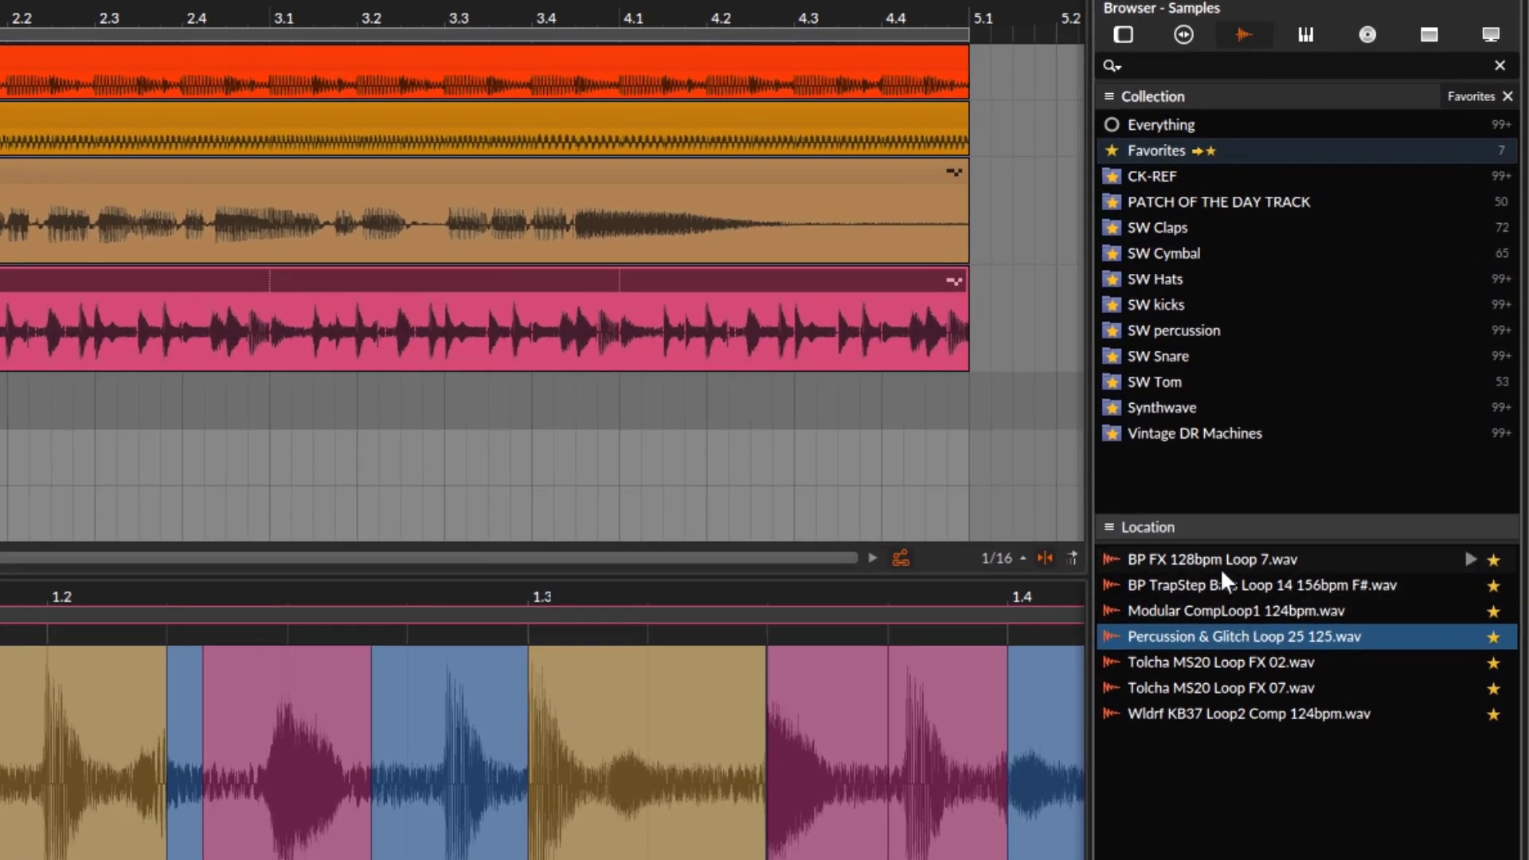
left_click(1216, 611)
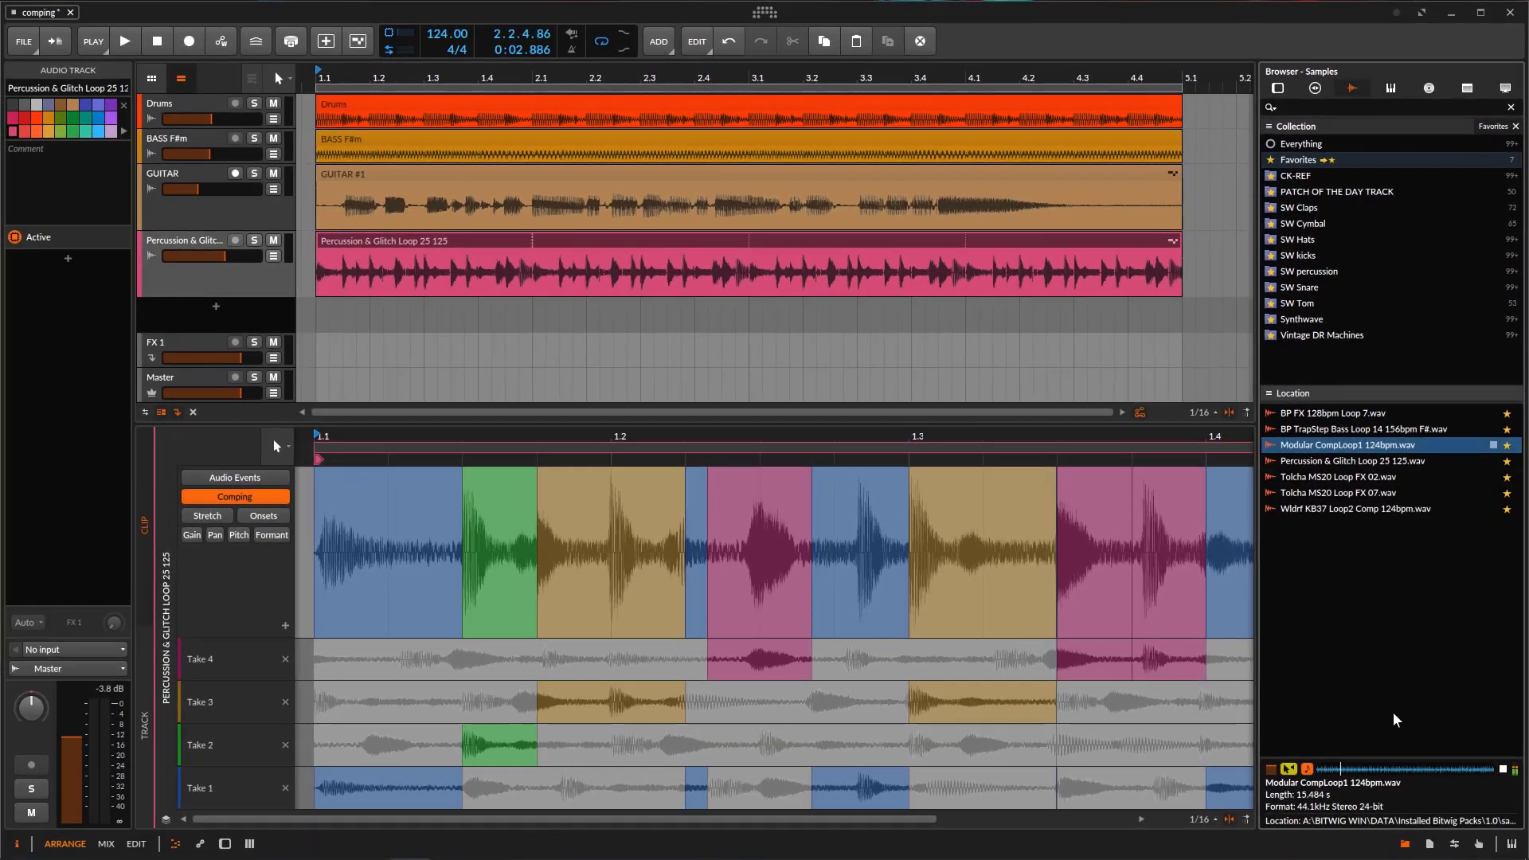
left_click(1360, 434)
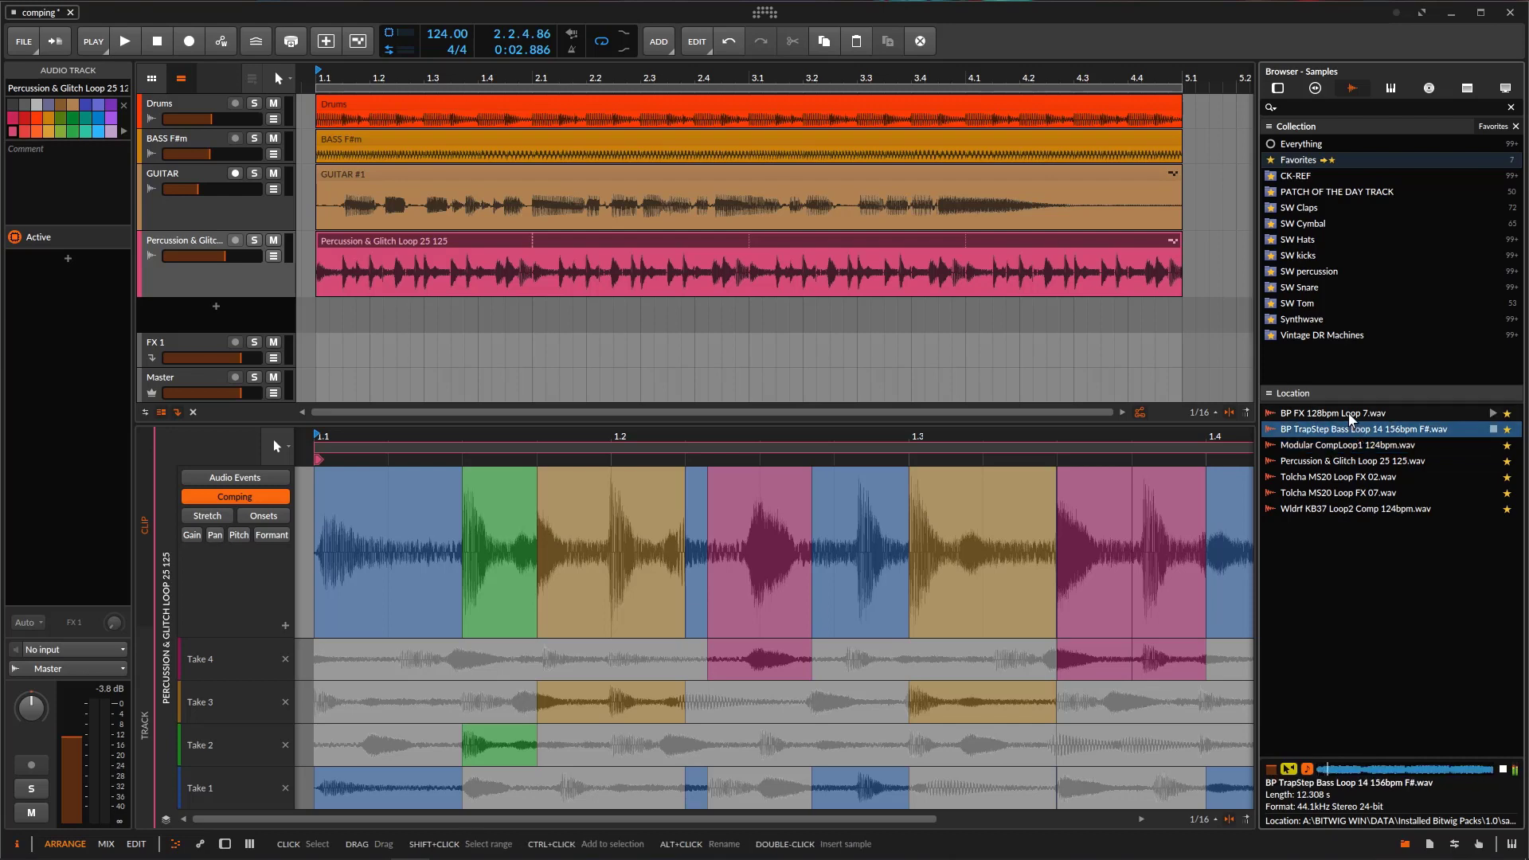
left_click(1352, 415)
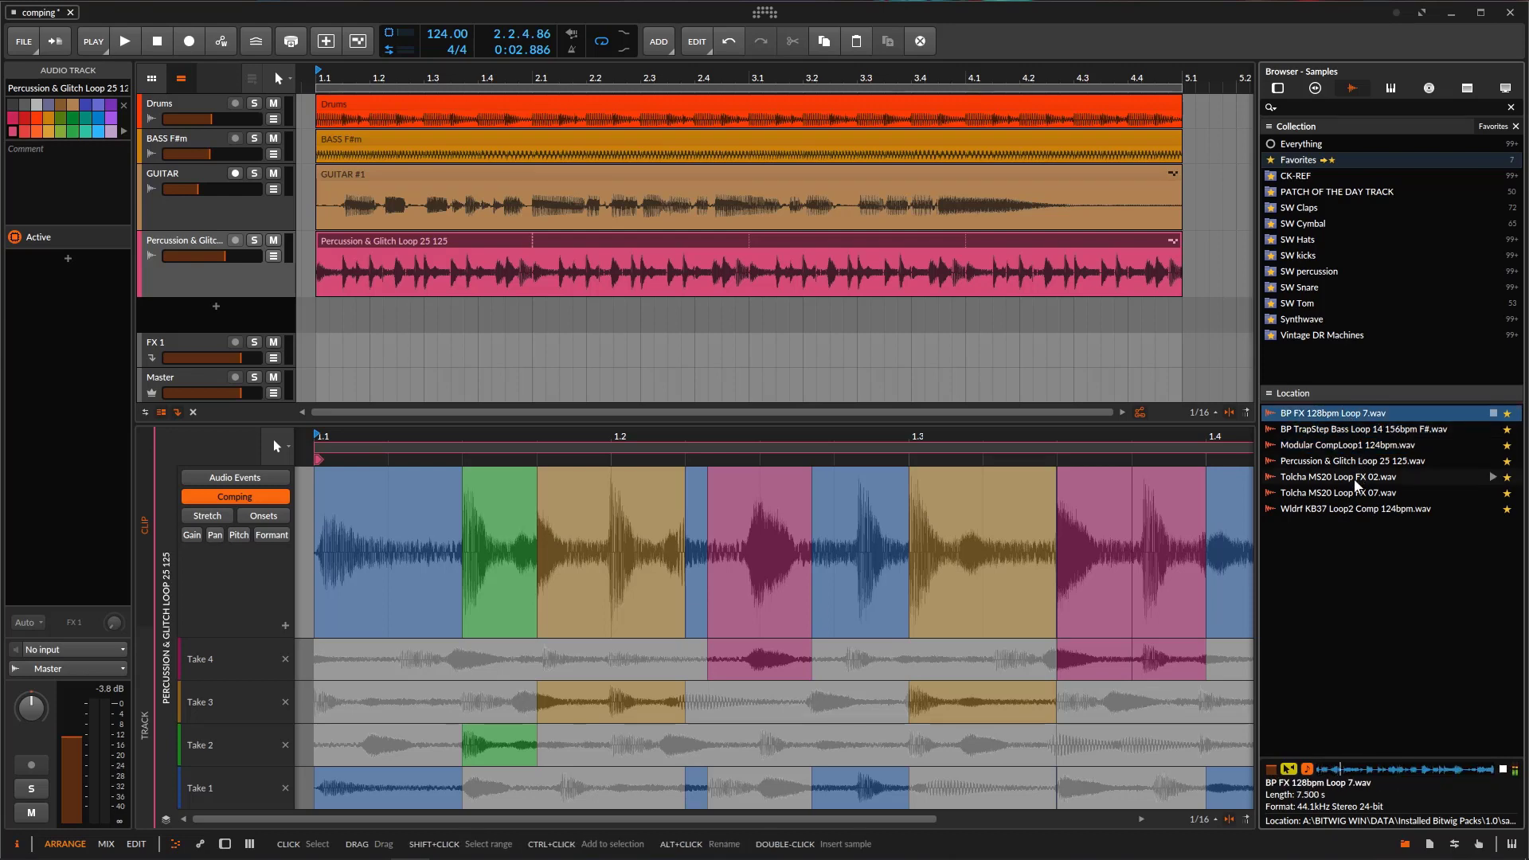
left_click(1357, 481)
left_click(1354, 493)
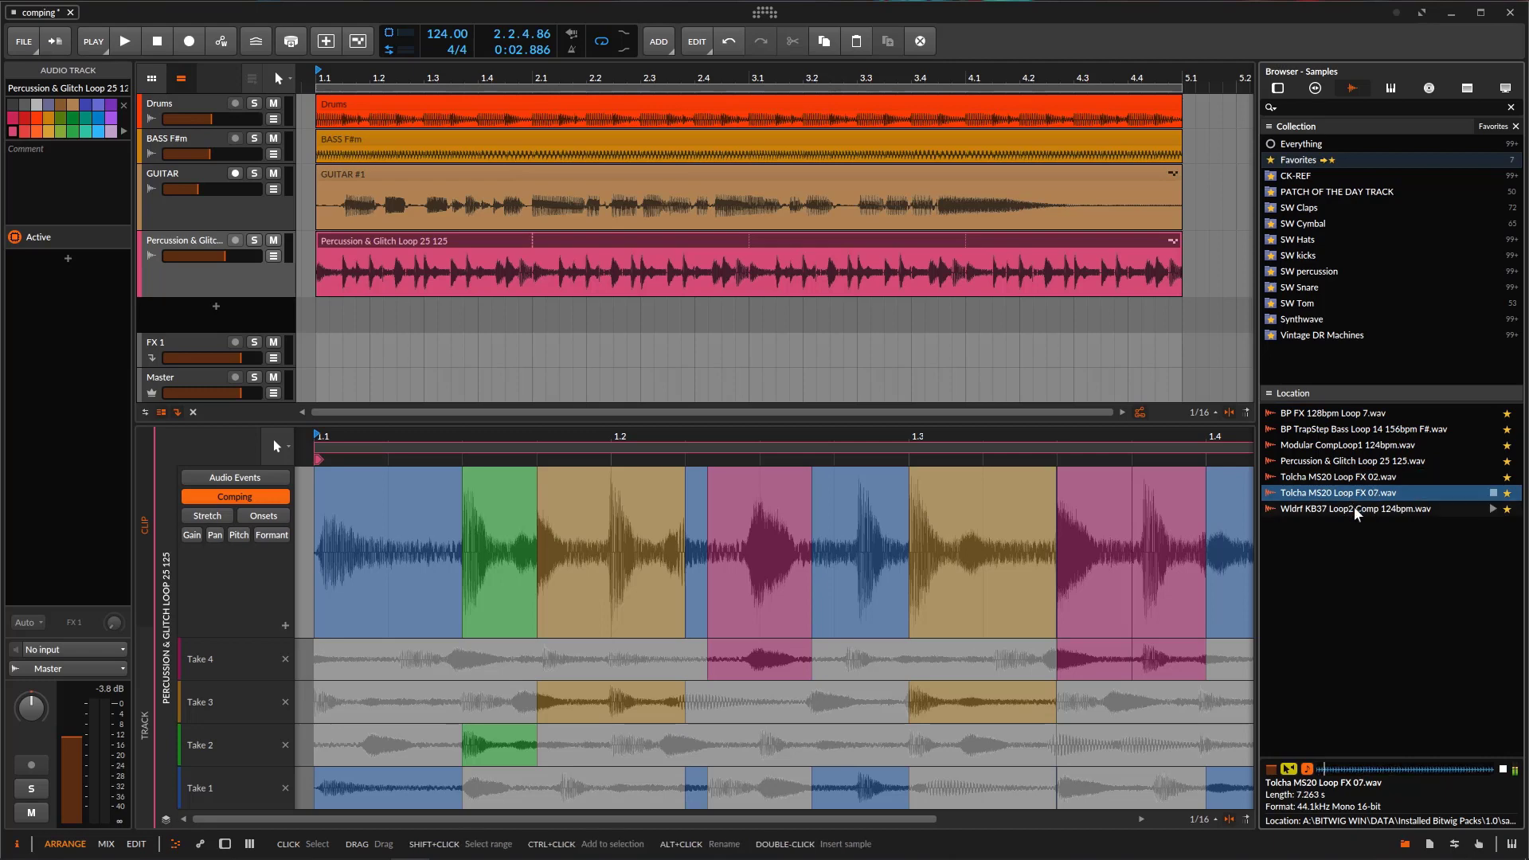
left_click(1358, 510)
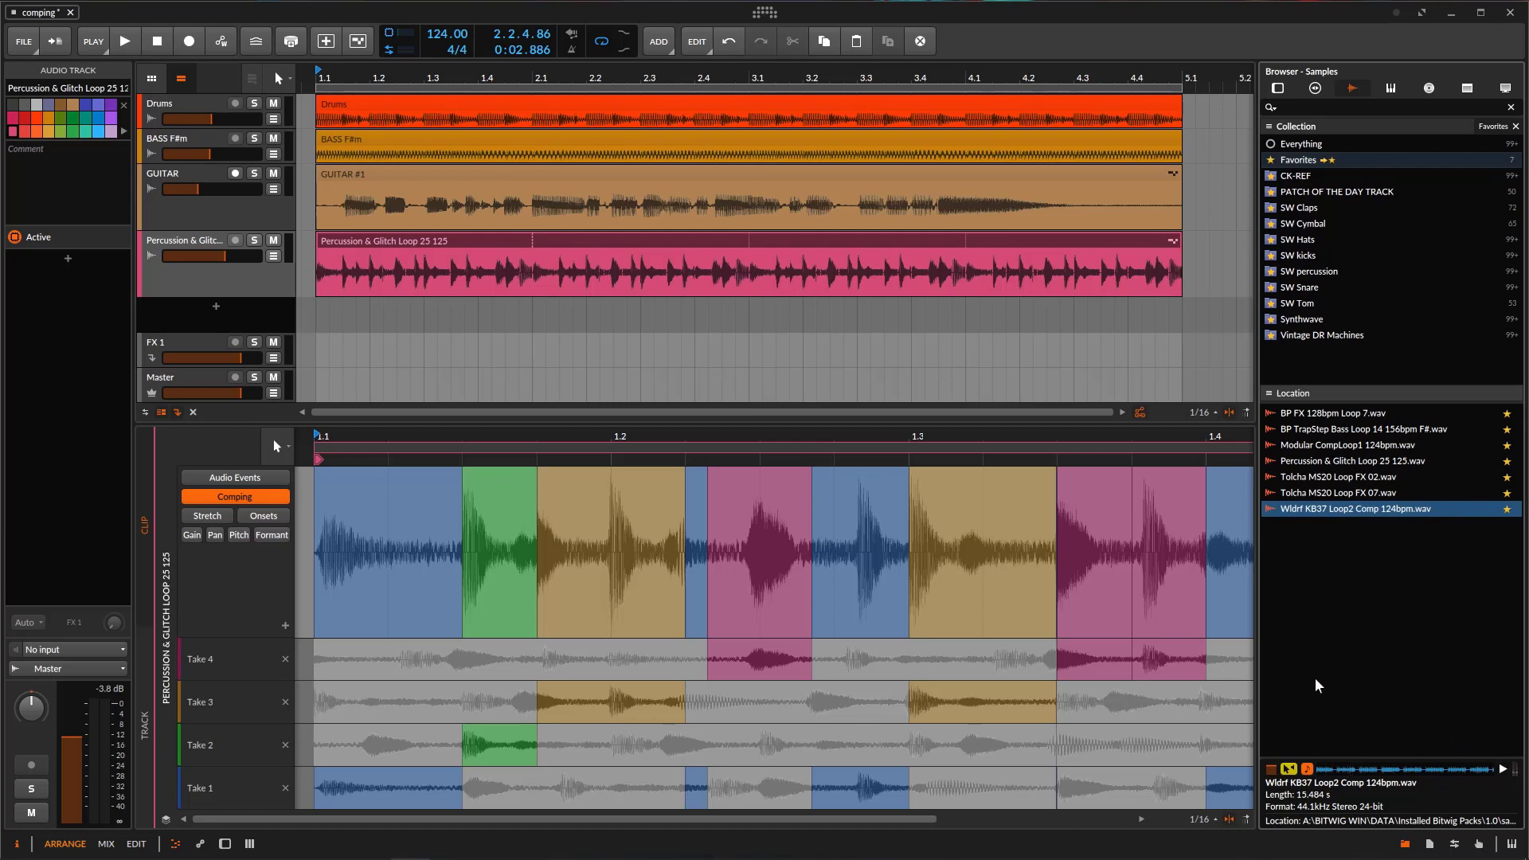
Step: Add Modular CompLoop1 124bpm.wav as a new track at 1.1.1.00 and shorten its clip to 4.0.0.00
left_click(1363, 446)
left_click(309, 309)
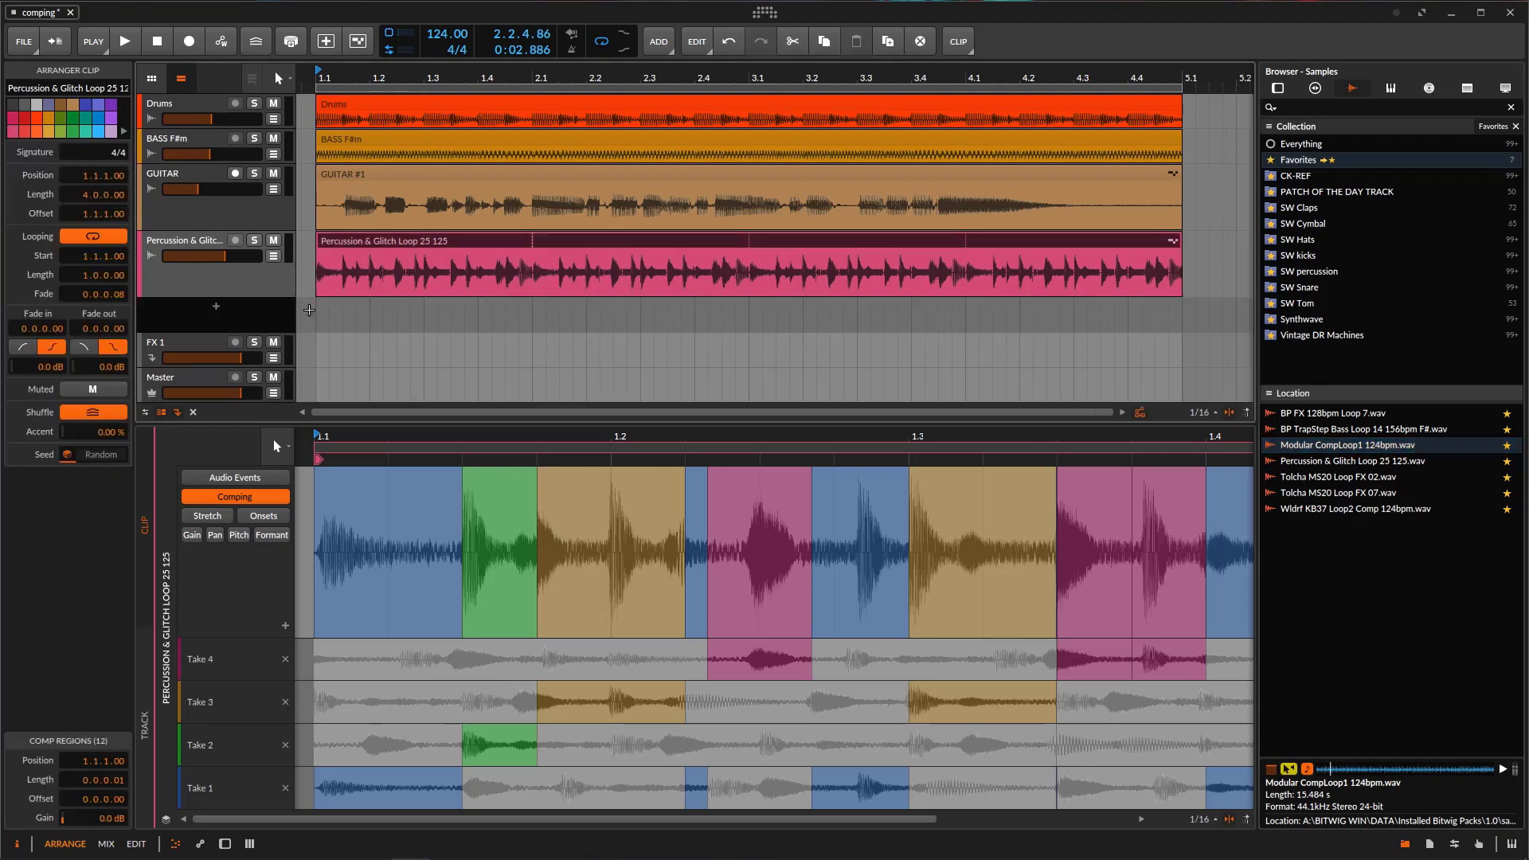
left_click_drag(309, 310, 309, 310)
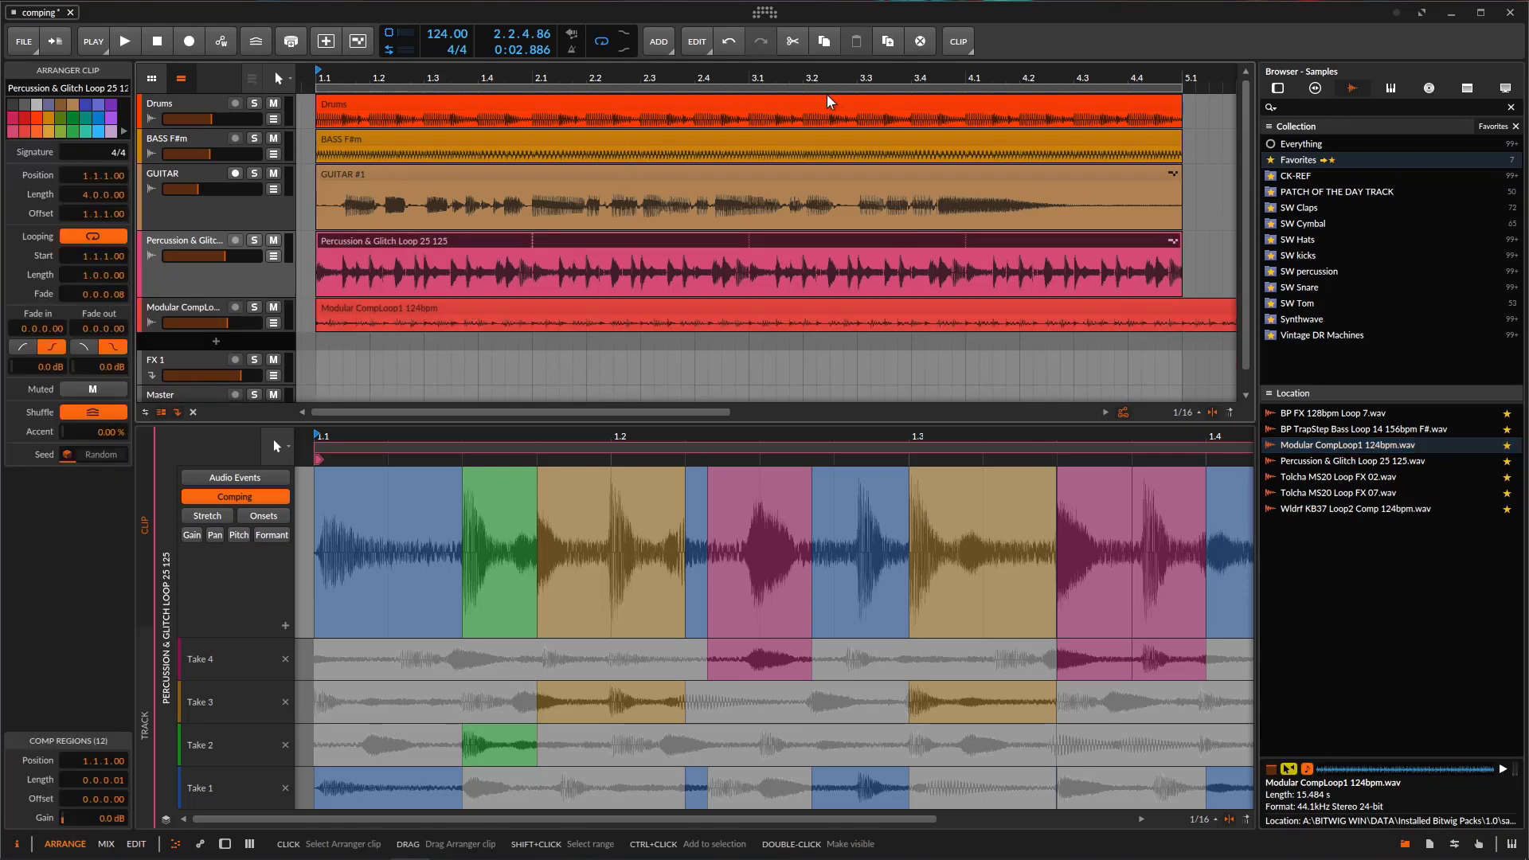
left_click_drag(776, 77, 946, 261)
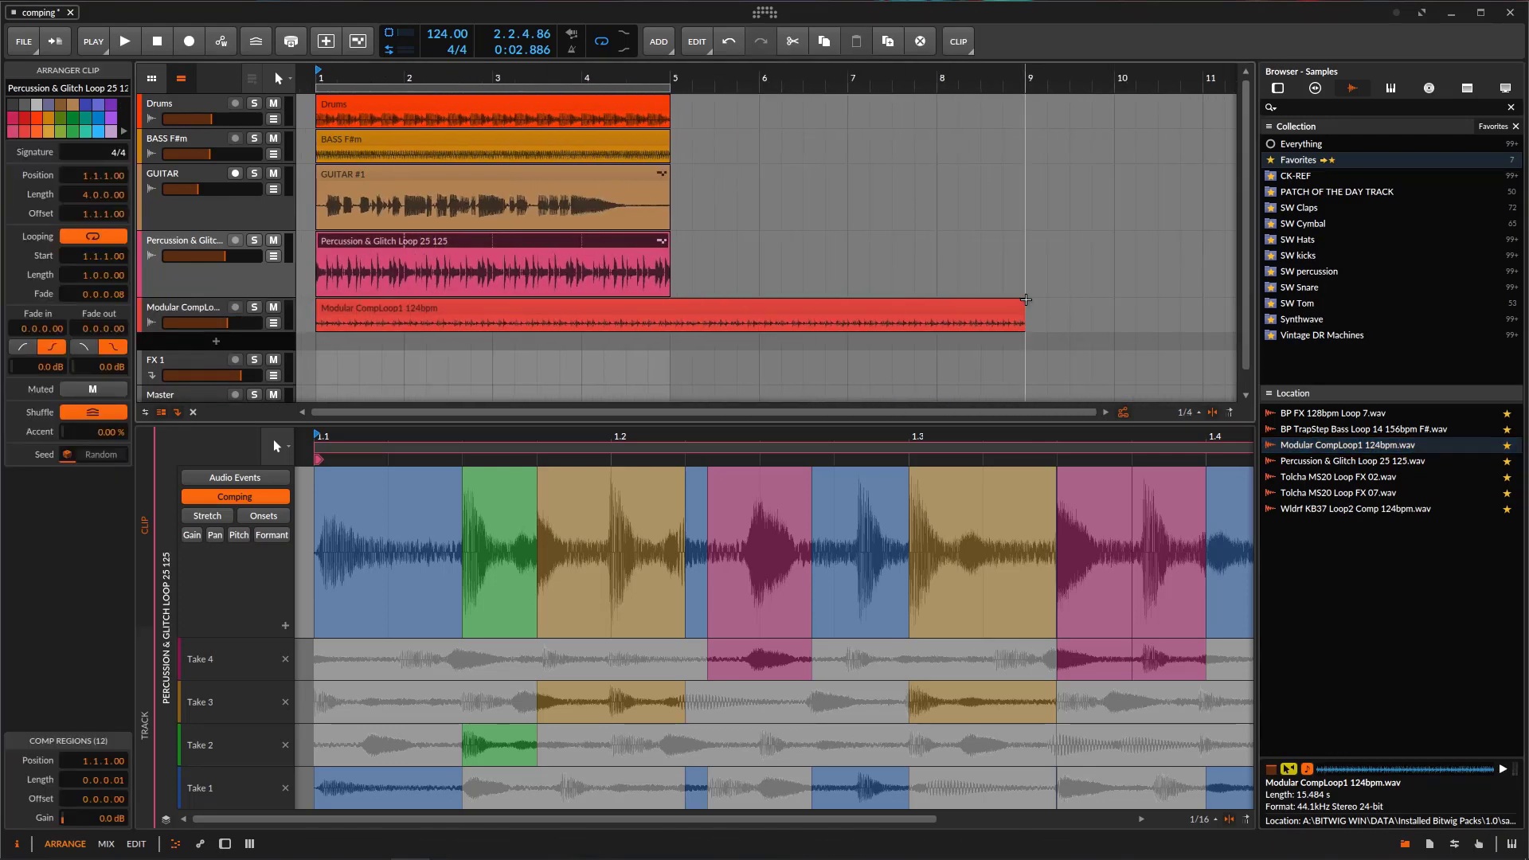
left_click_drag(1026, 300, 670, 301)
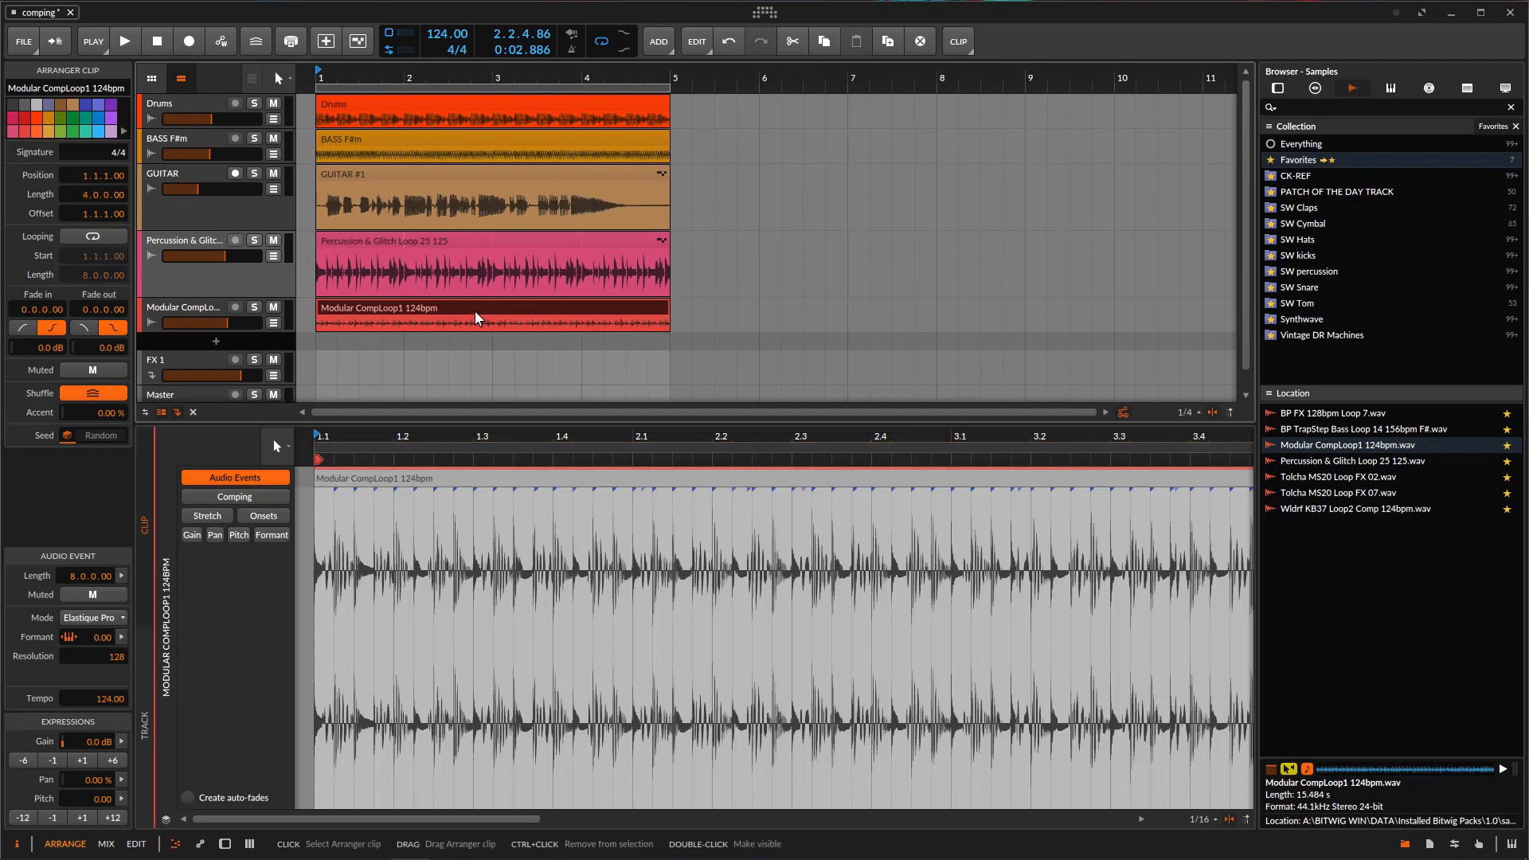
Step: Open the Modular CompLoop1 clip for comping and add BP FX 128bpm Loop 7.wav and BP TrapStep Bass Loop 14 156bpm F#.wav as takes
double_click(477, 319)
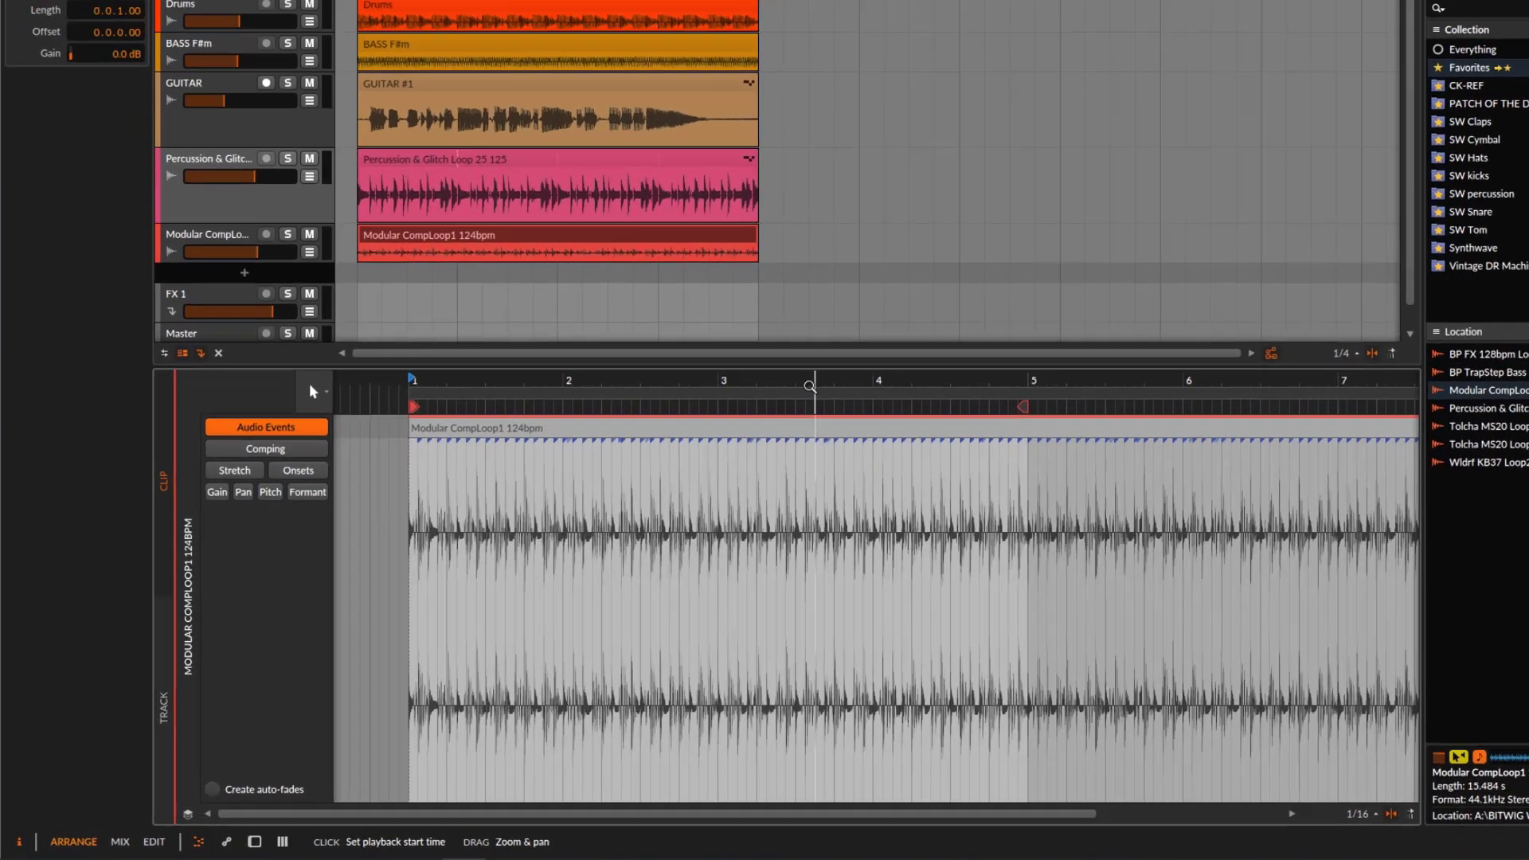
left_click(289, 452)
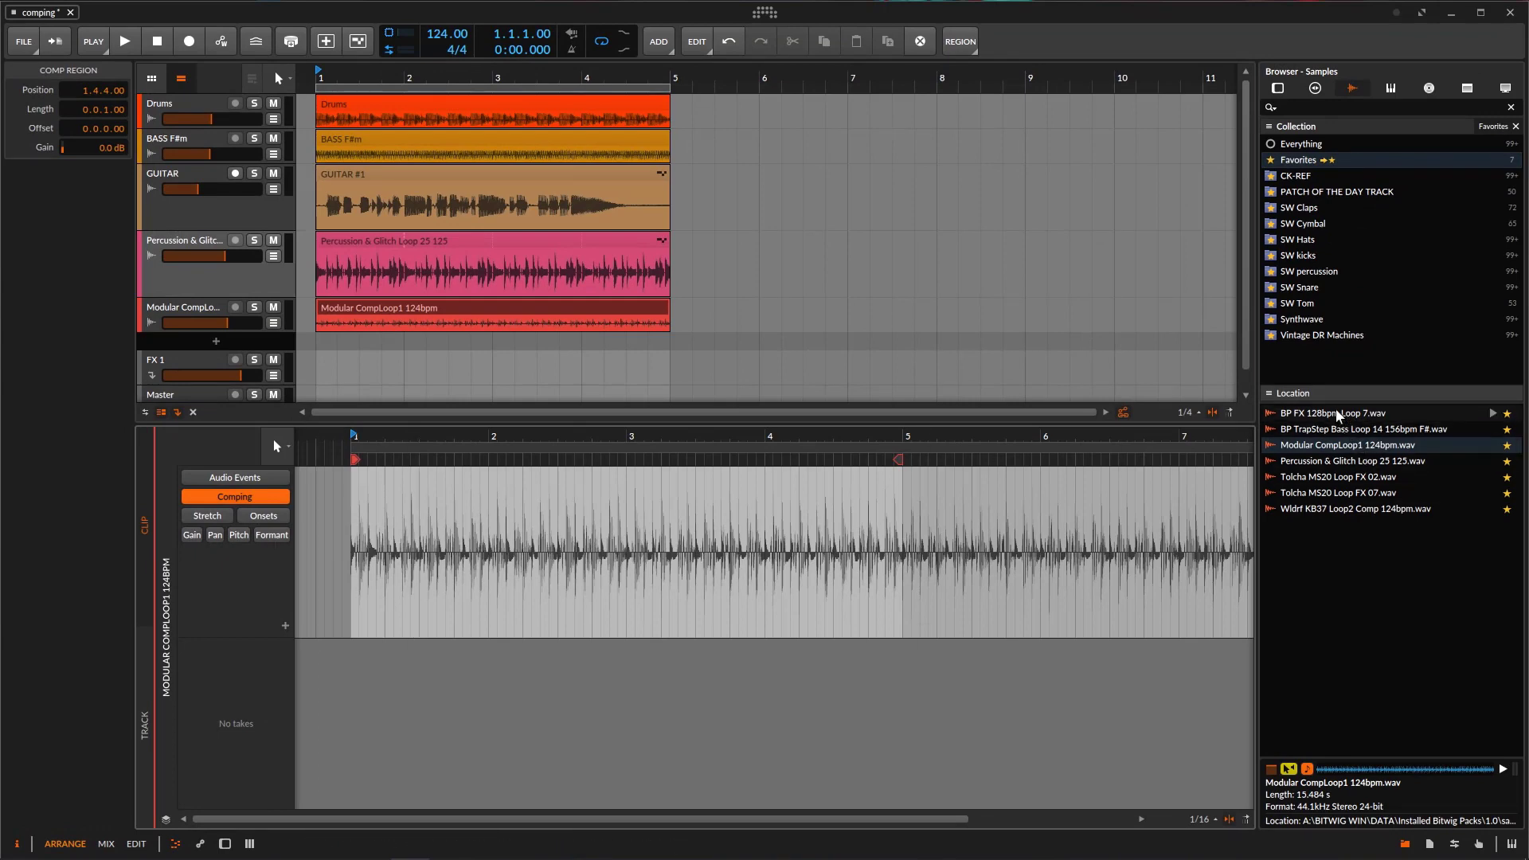
left_click_drag(1338, 416, 426, 719)
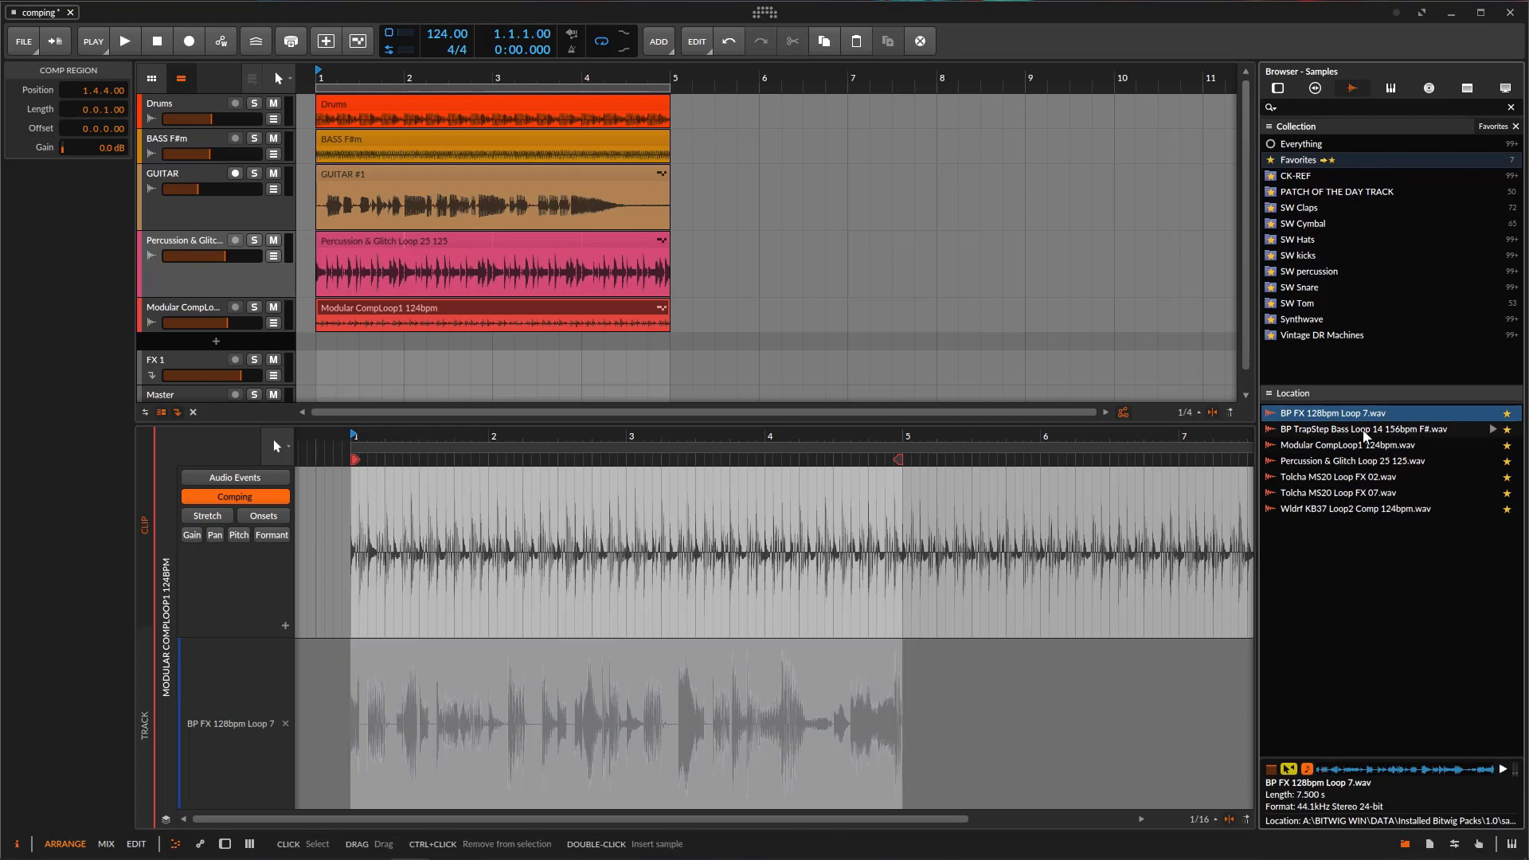
left_click_drag(1348, 435, 585, 686)
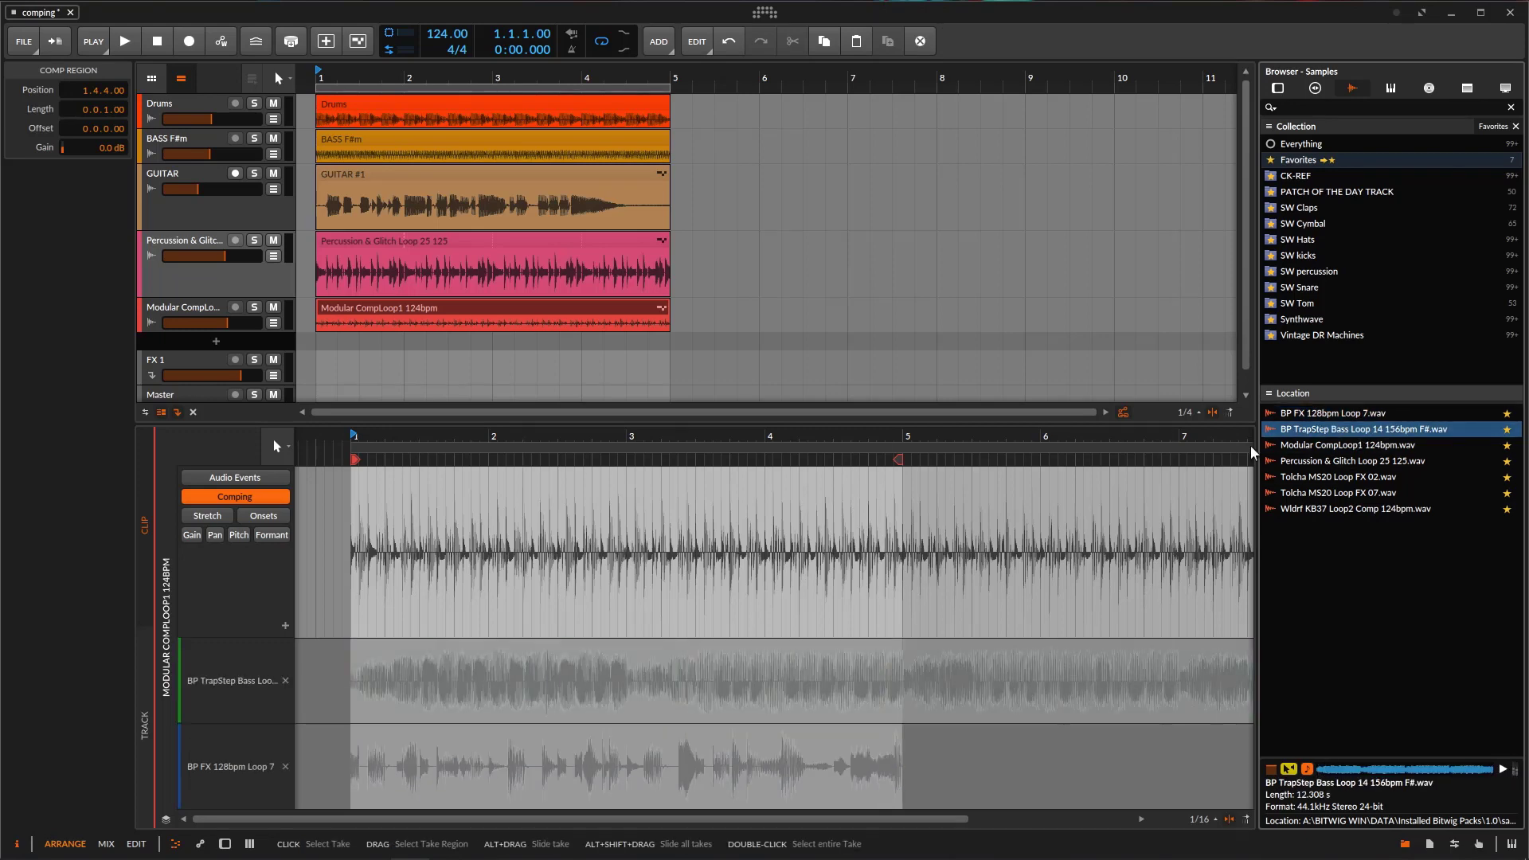
Step: Add Tolcha MS20 Loop FX 02.wav, Tolcha MS20 Loop FX 07.wav and Wldrf KB37 Loop2 Comp 124bpm.wav as takes, and enlarge the clip editor
double_click(1352, 475)
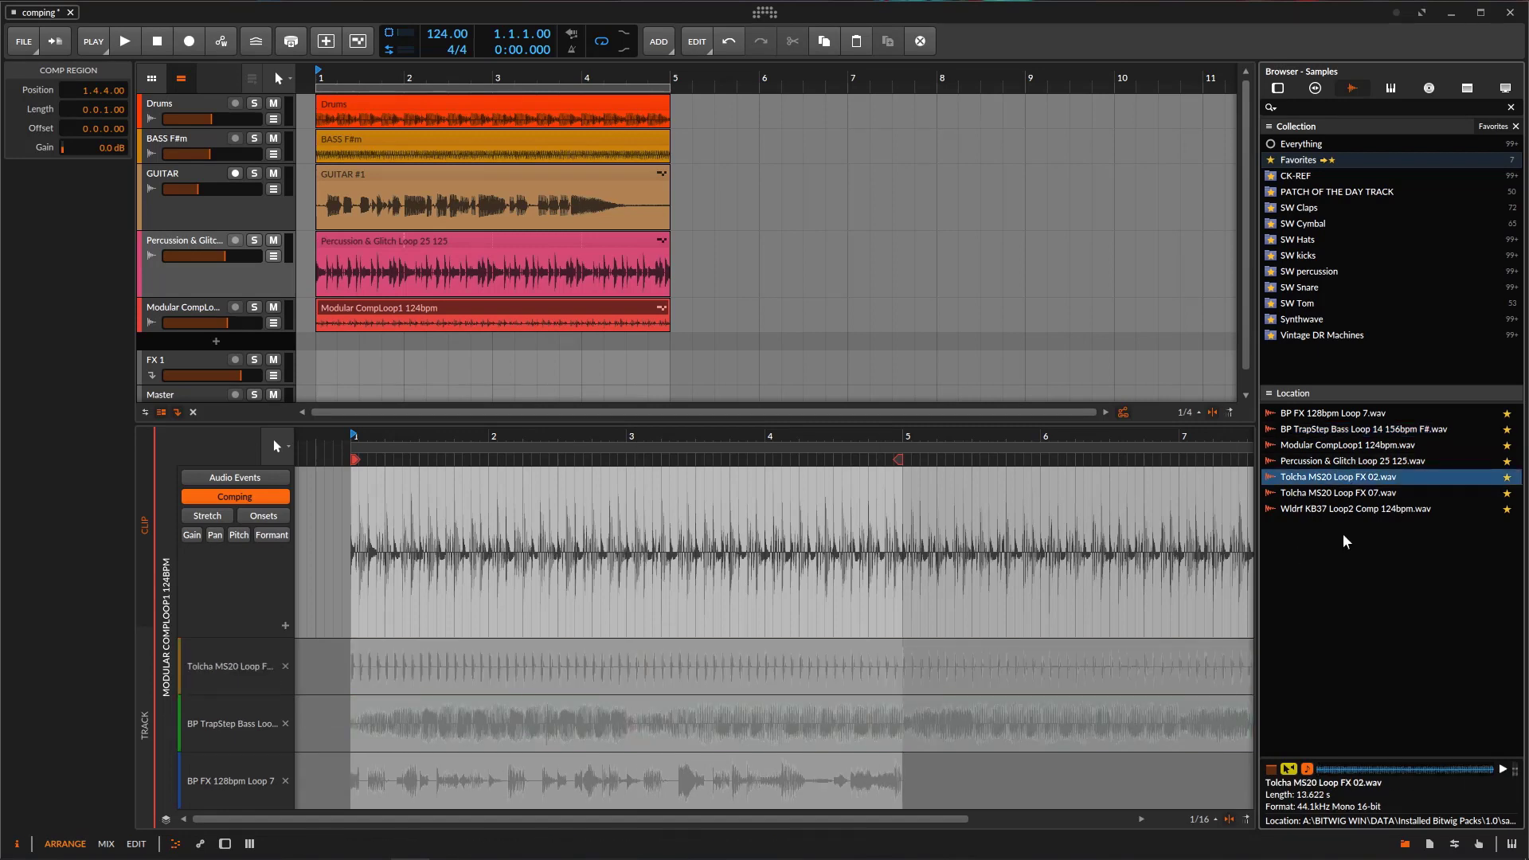
double_click(1350, 493)
left_click_drag(1354, 509, 749, 677)
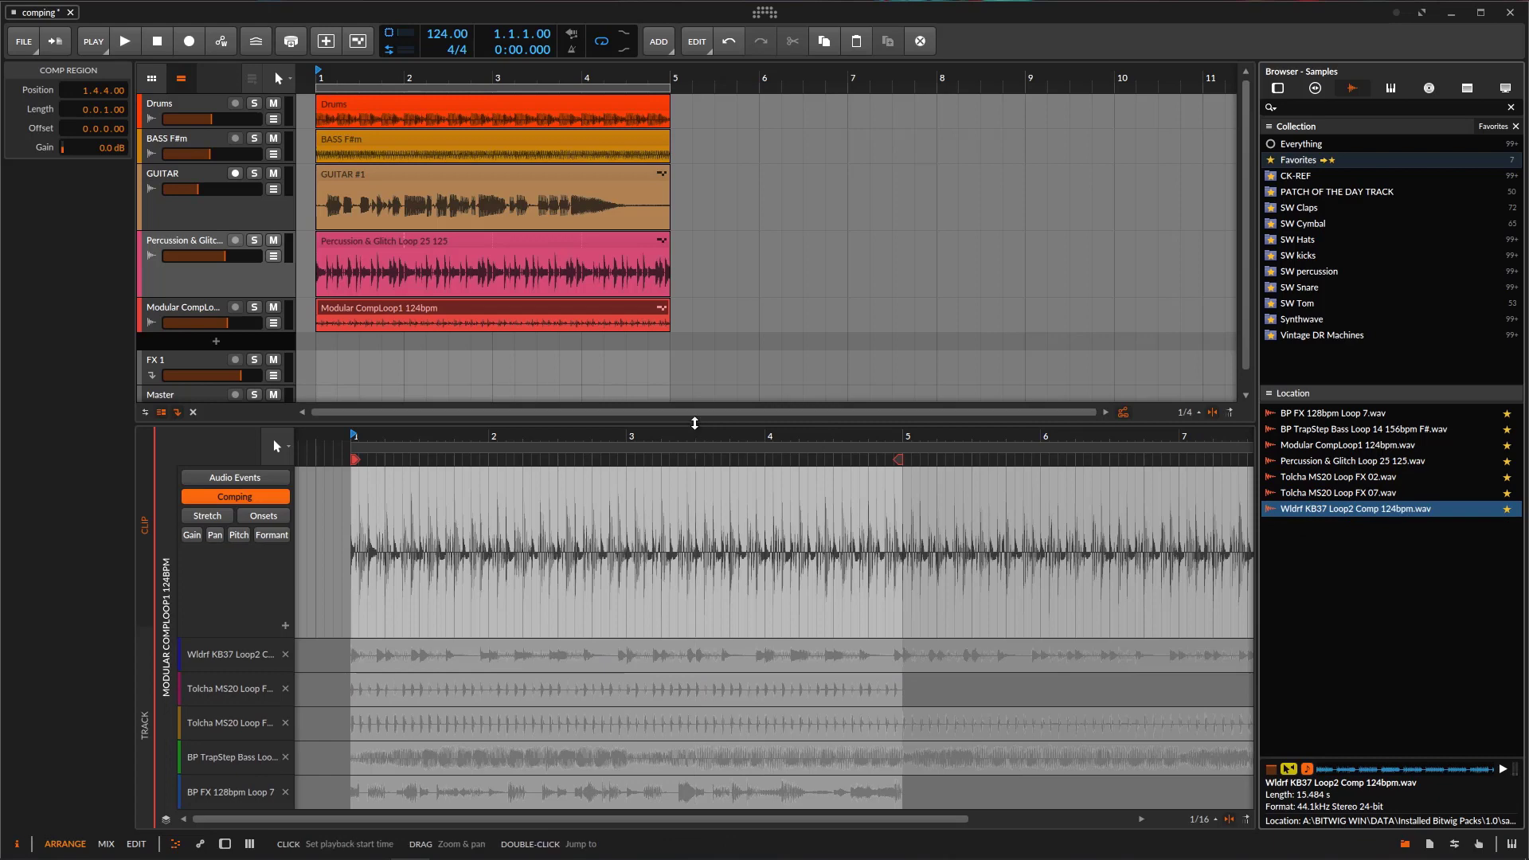
left_click_drag(701, 415, 426, 125)
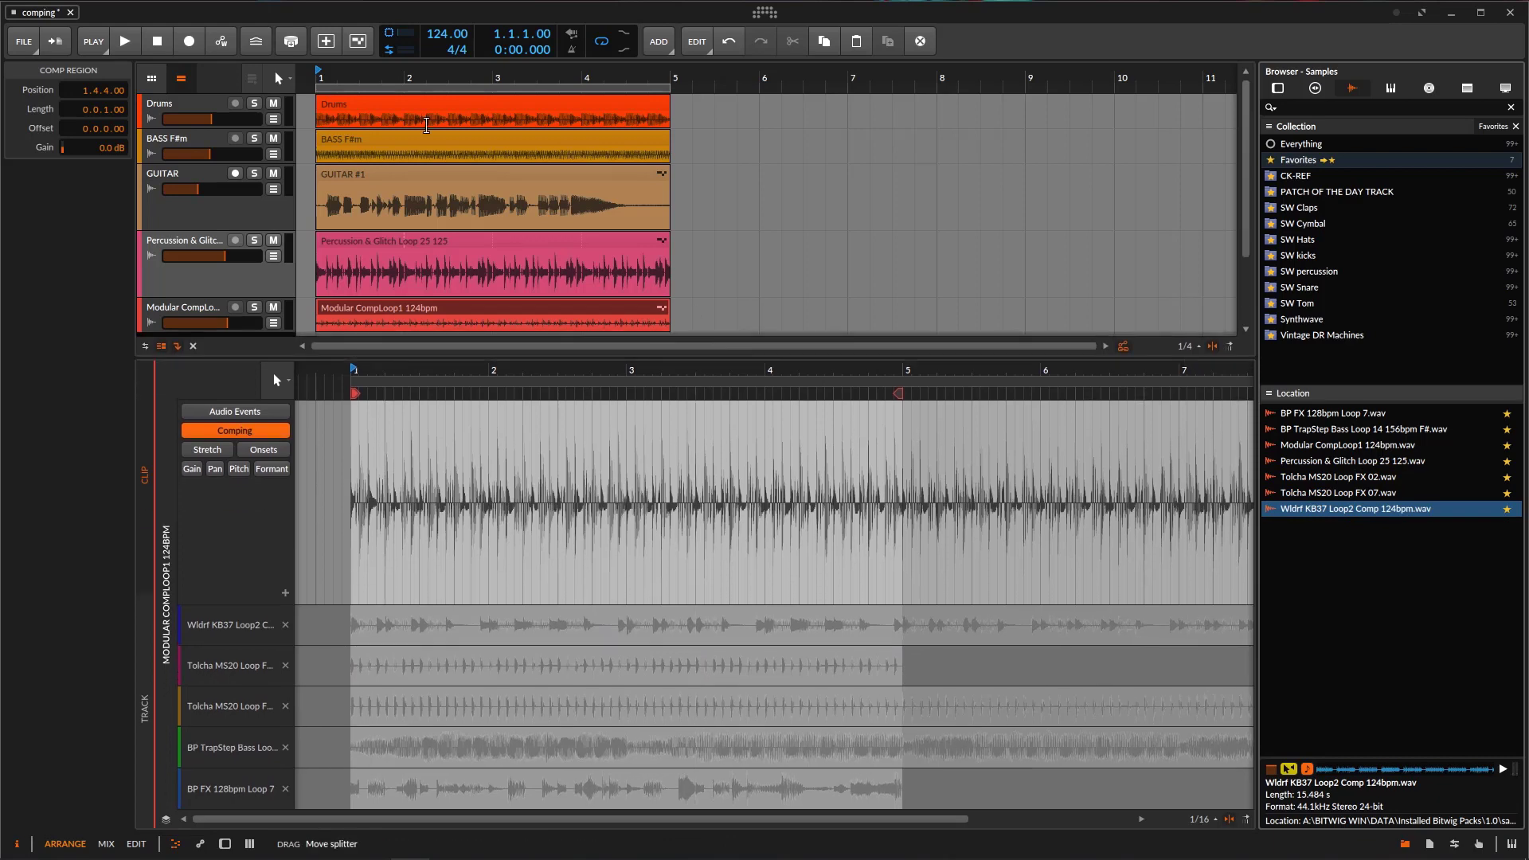
Step: Start playback with the Modular CompLoop1 track soloed
left_click(126, 42)
scroll(250, 232, "down", 2)
left_click(253, 223)
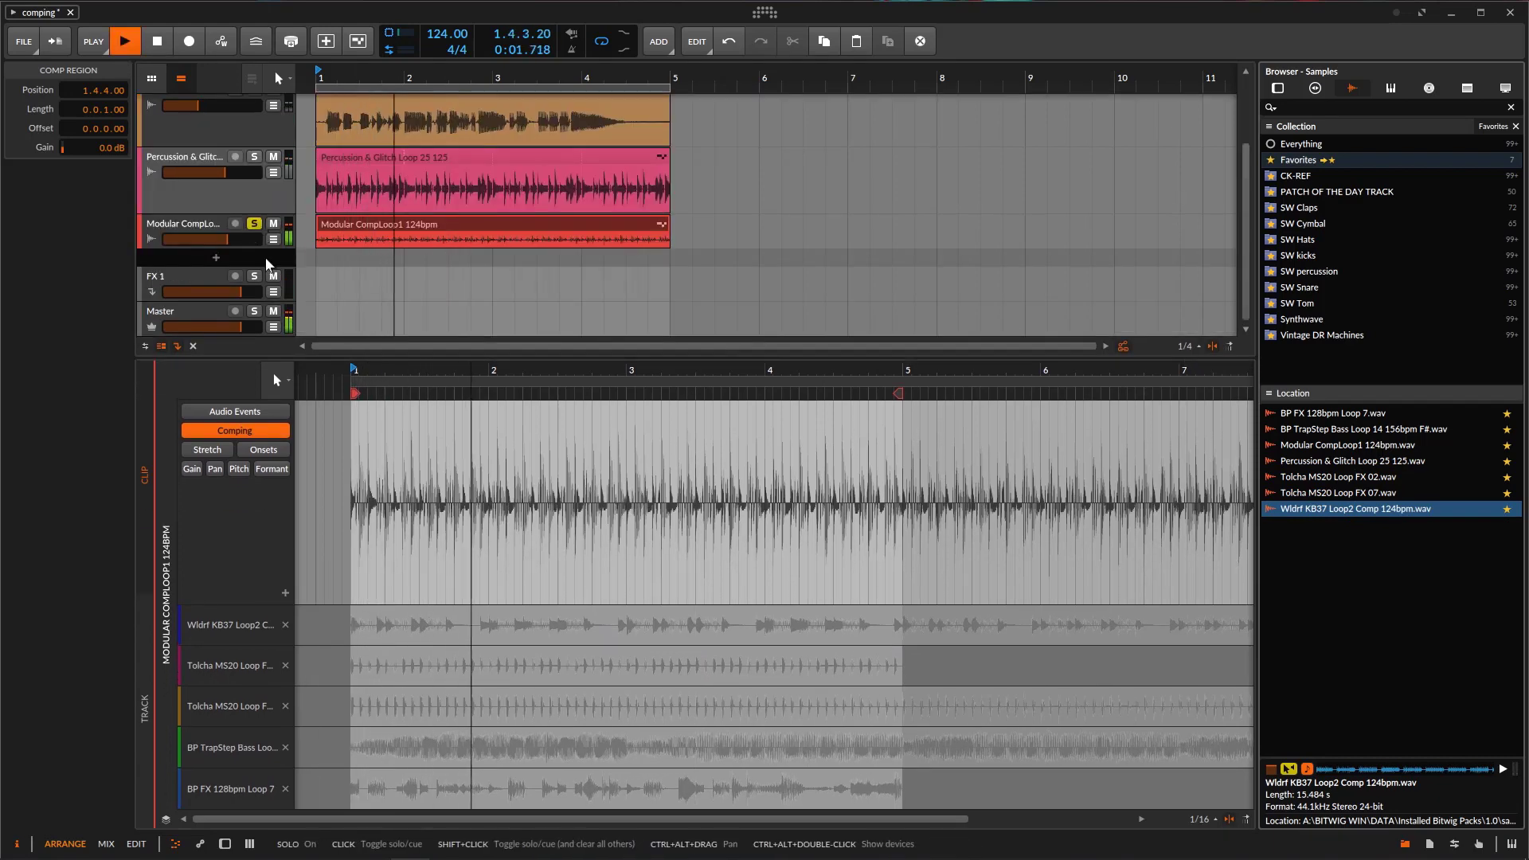
Step: Comp 1.1.1 to 1.3.1 from Tolcha FX 07, Wldrf KB37 and Tolcha FX 02 in turn, and hide the browser
left_click(390, 625)
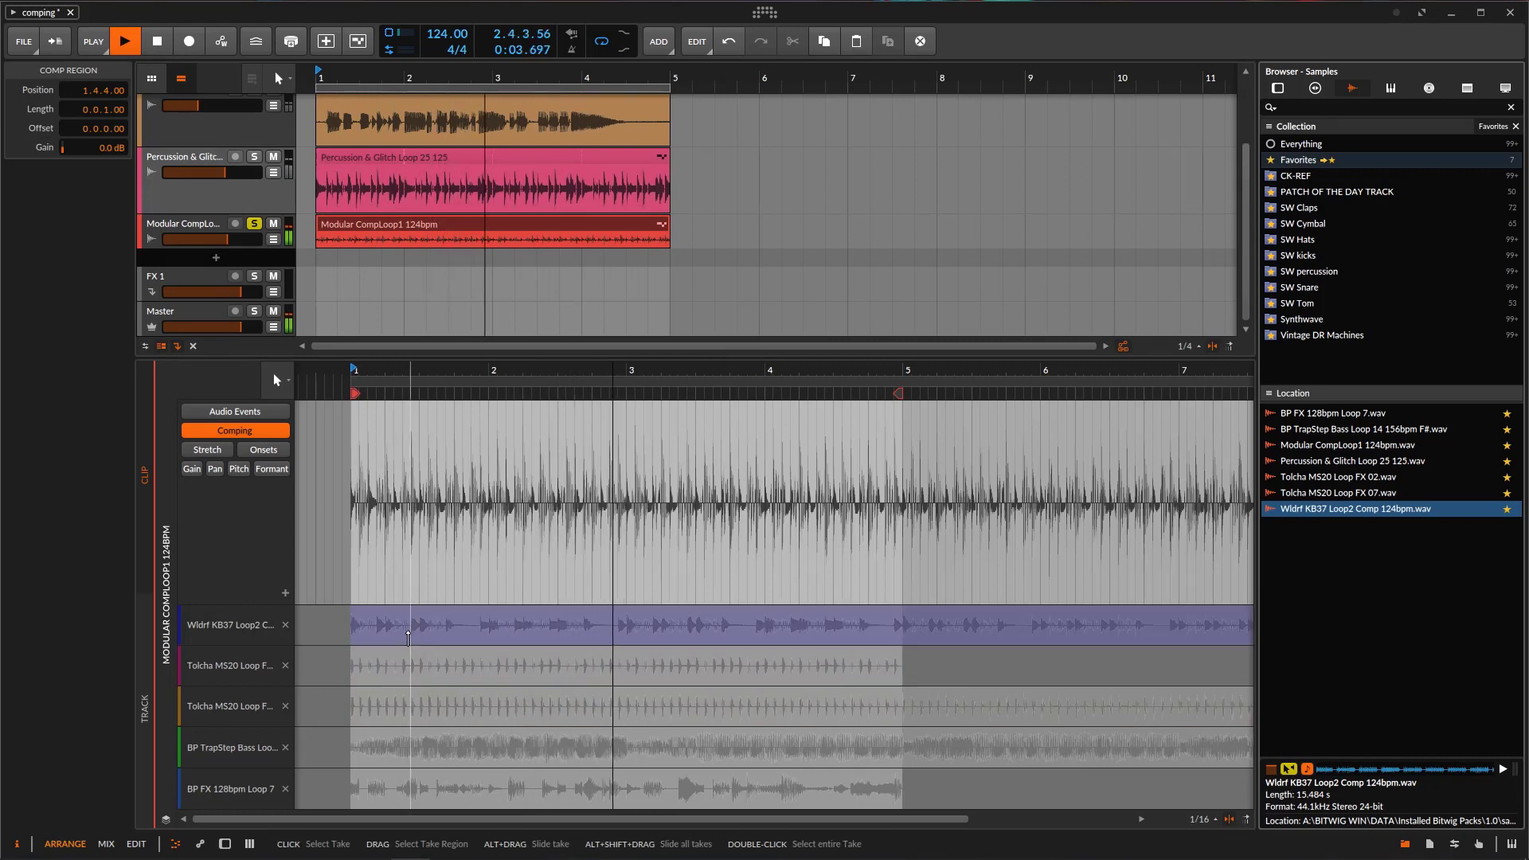
left_click_drag(377, 624, 409, 624)
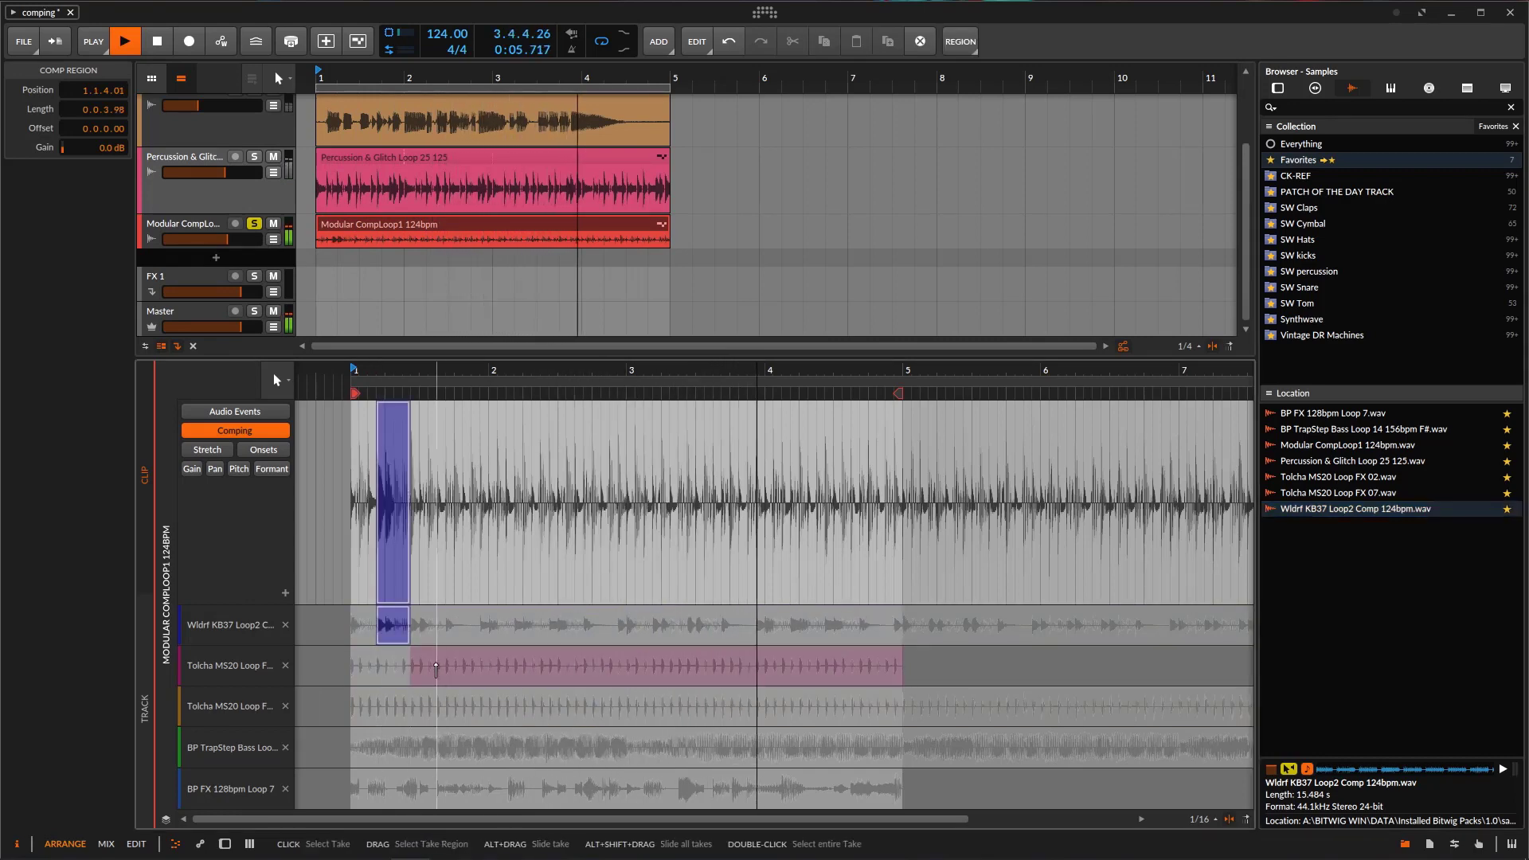
left_click_drag(355, 671, 376, 672)
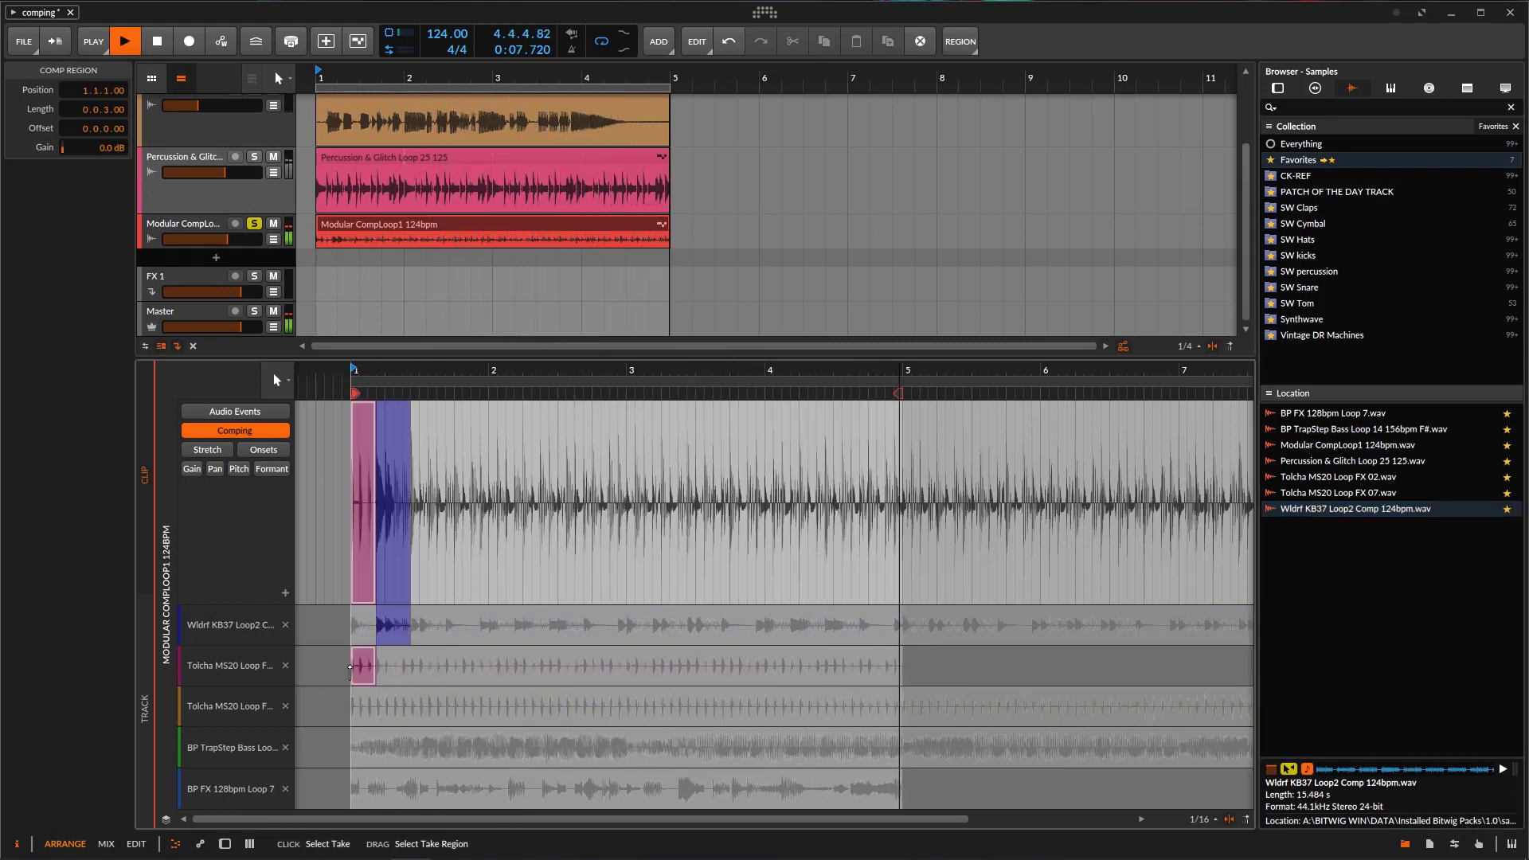
left_click(412, 704)
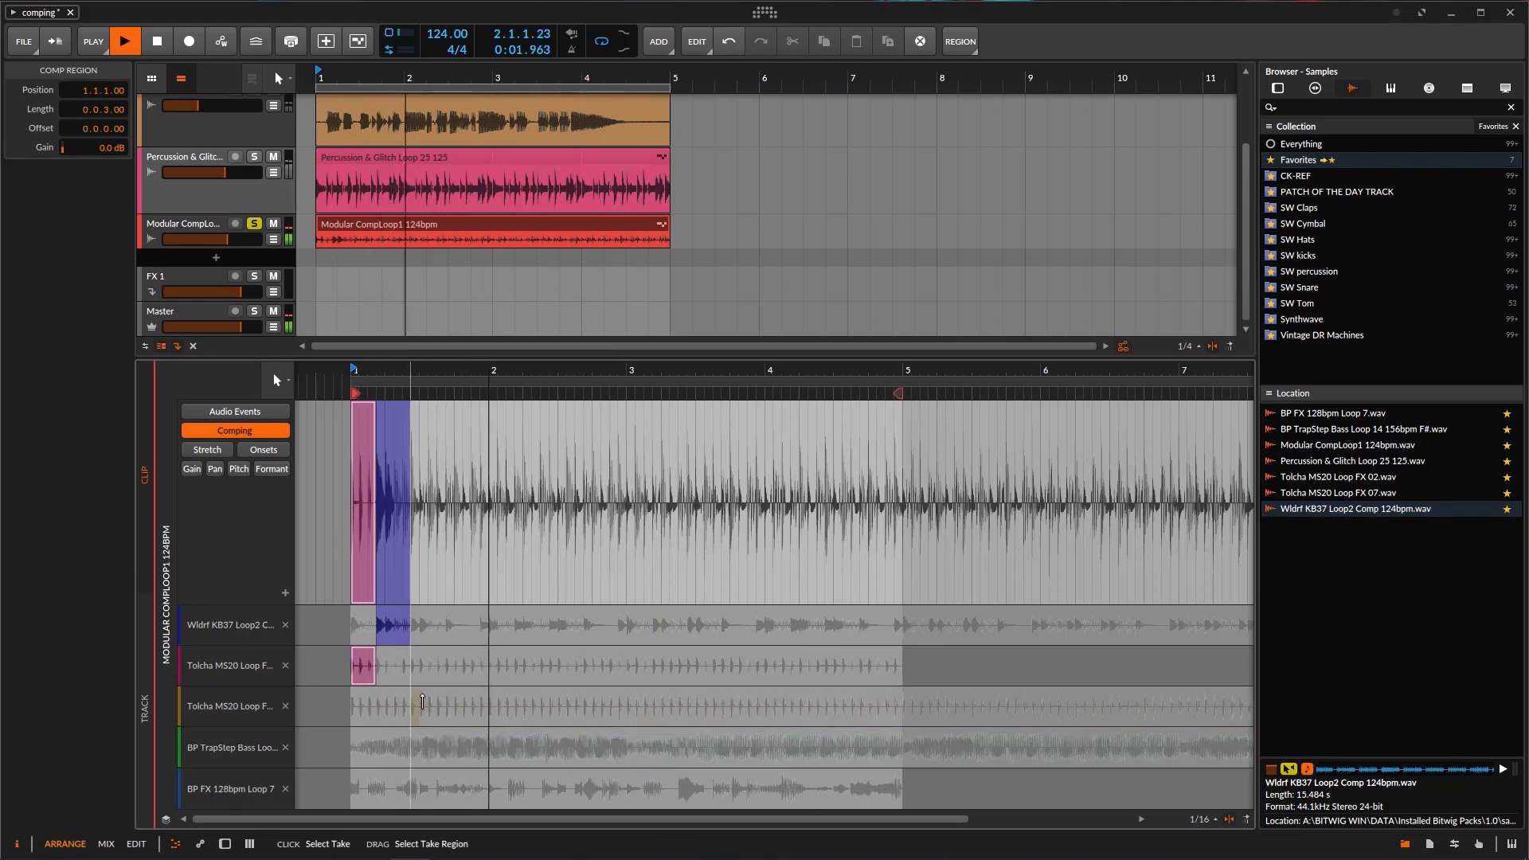
left_click_drag(398, 375, 399, 408)
left_click(1406, 844)
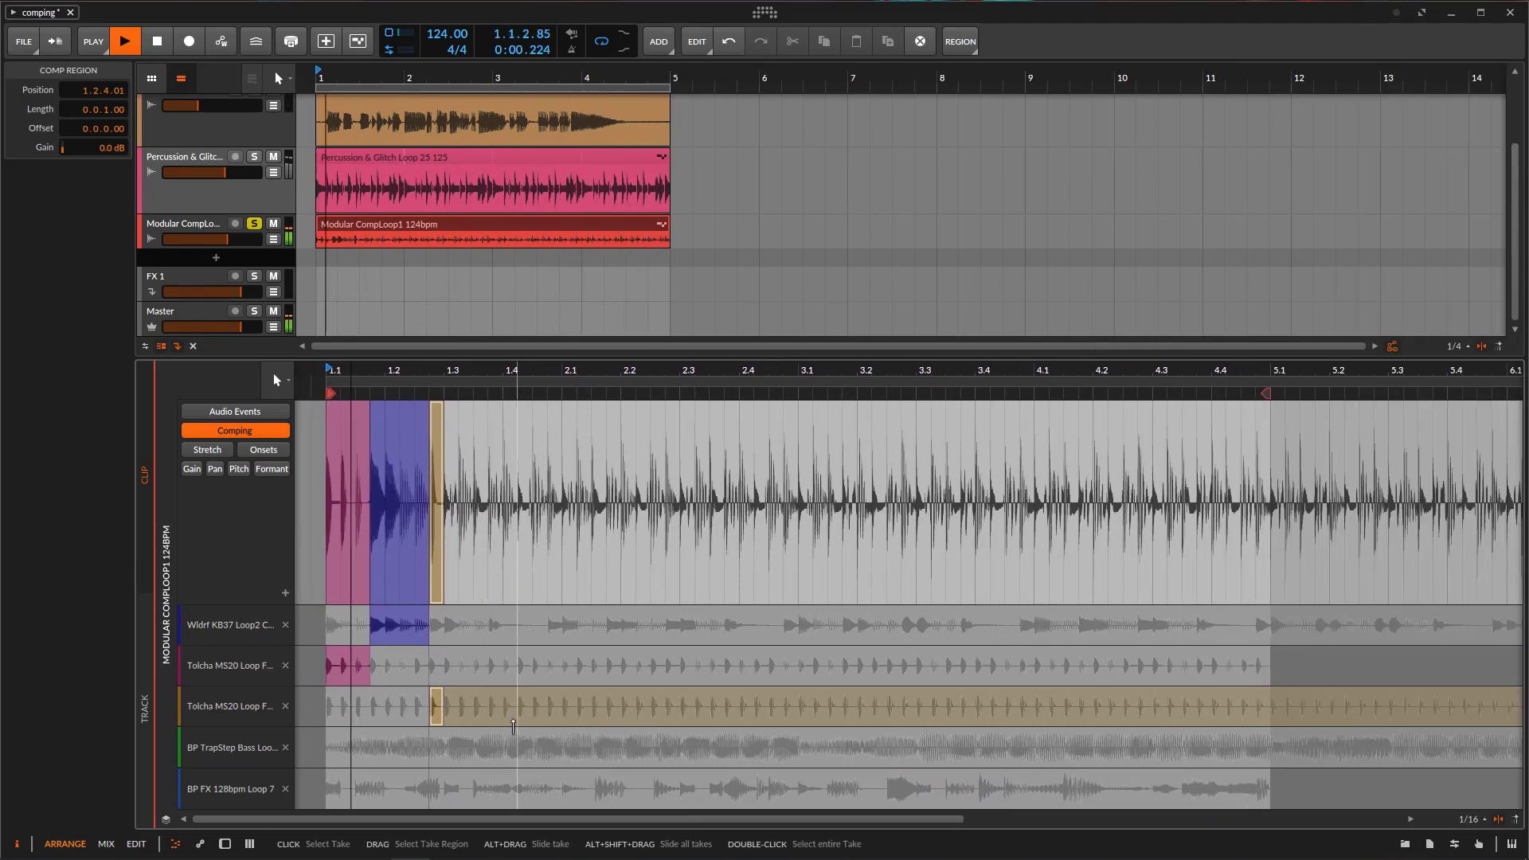
Step: Comp 1.3.1 to 3.1.2 with short alternating regions from all five takes, ending with BP FX 128bpm Loop 7 from 2.3.3
left_click_drag(449, 754, 458, 754)
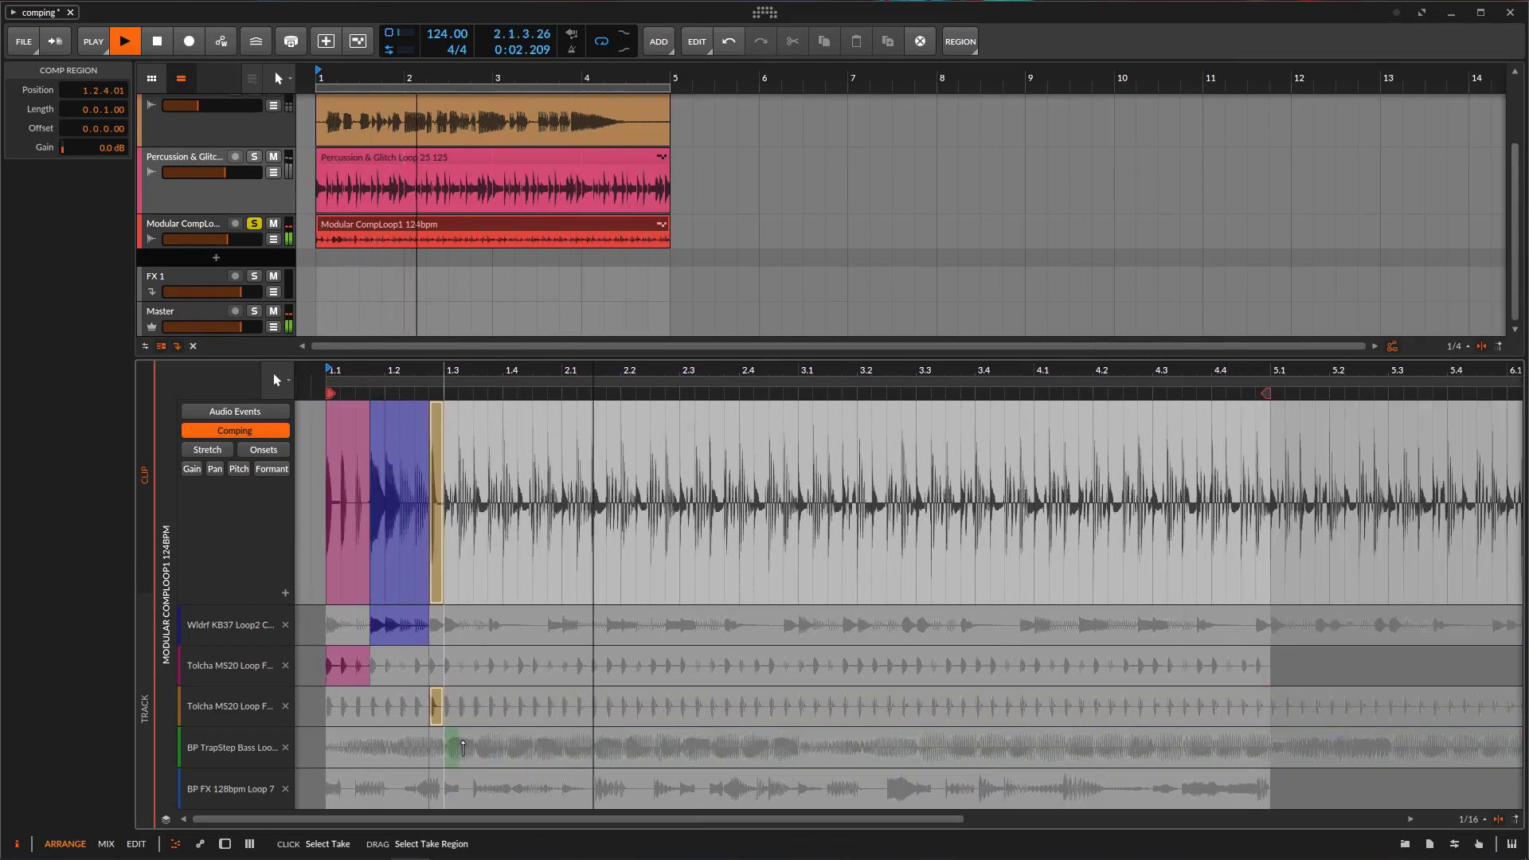
left_click(475, 792)
left_click(467, 624)
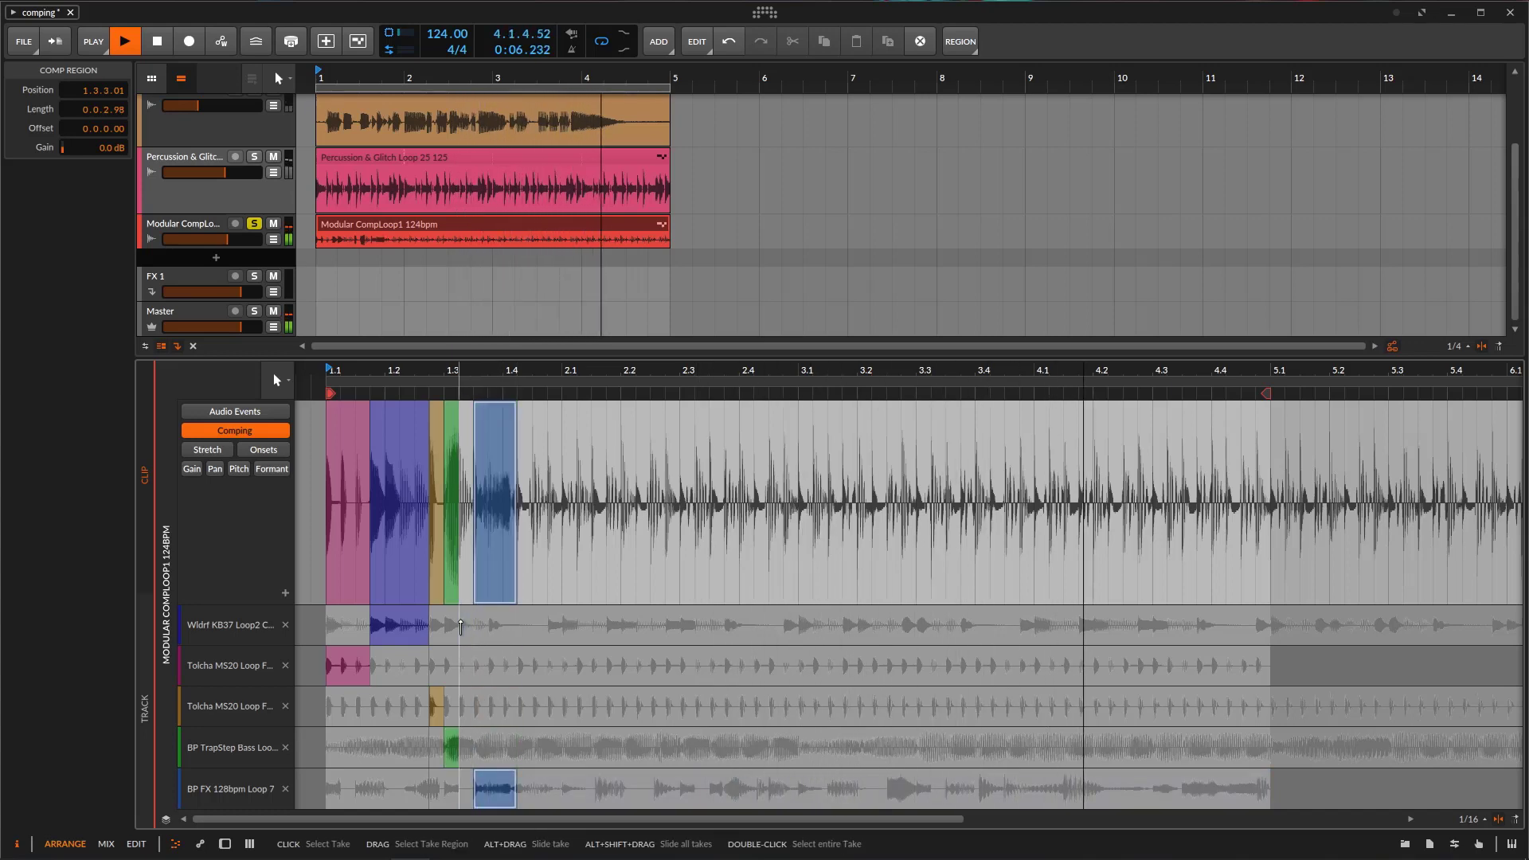
left_click_drag(519, 624, 709, 747)
left_click(657, 624)
left_click_drag(810, 787, 711, 787)
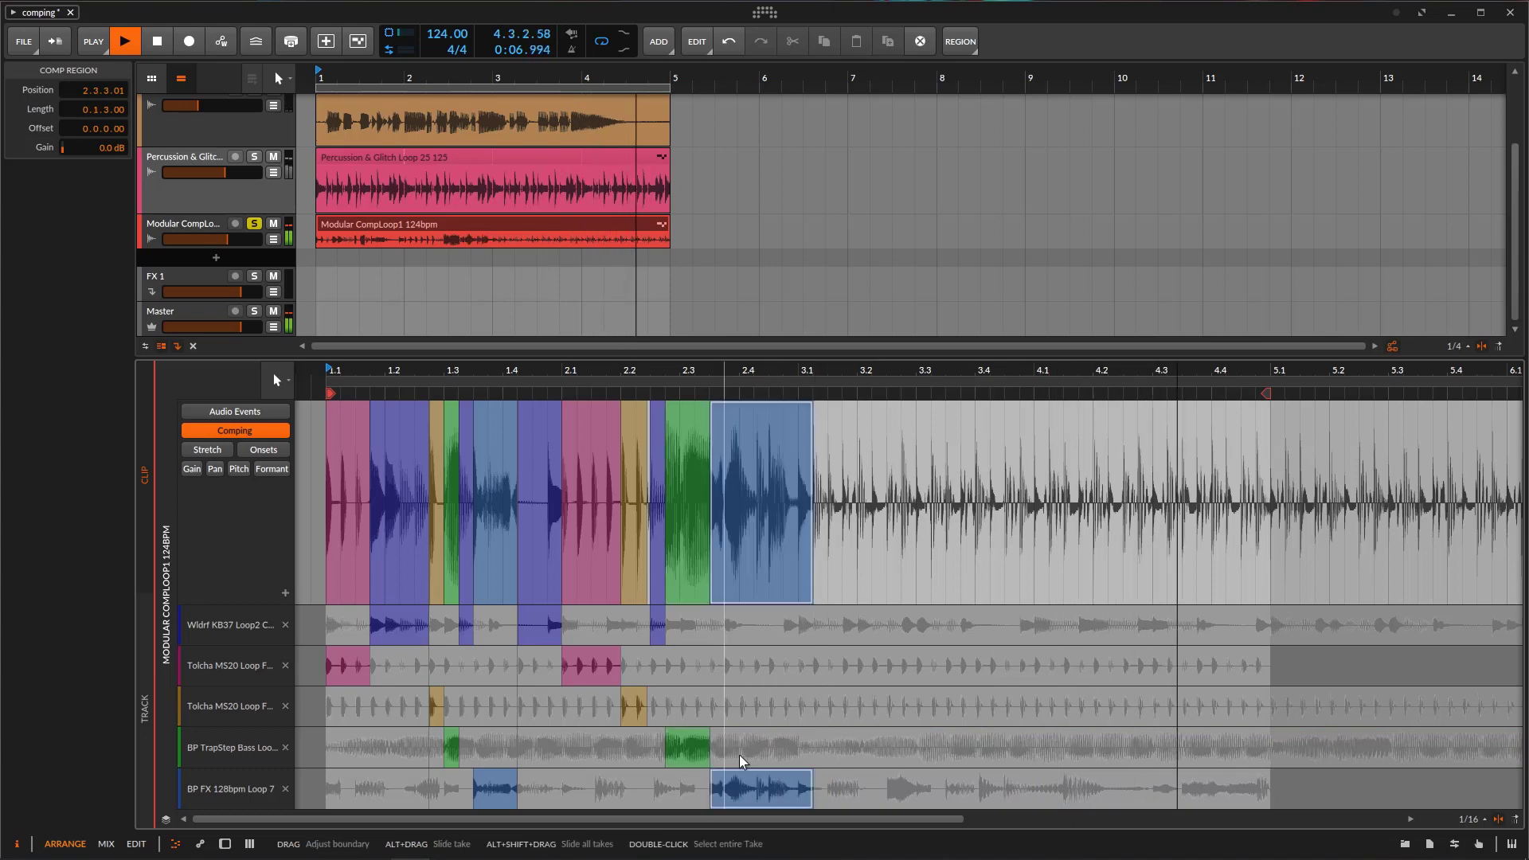
Step: Break up the BP FX region with Wldrf KB37 and Tolcha slices, and continue the comp to 3.4.4, ending on BP TrapStep Bass
left_click(732, 628)
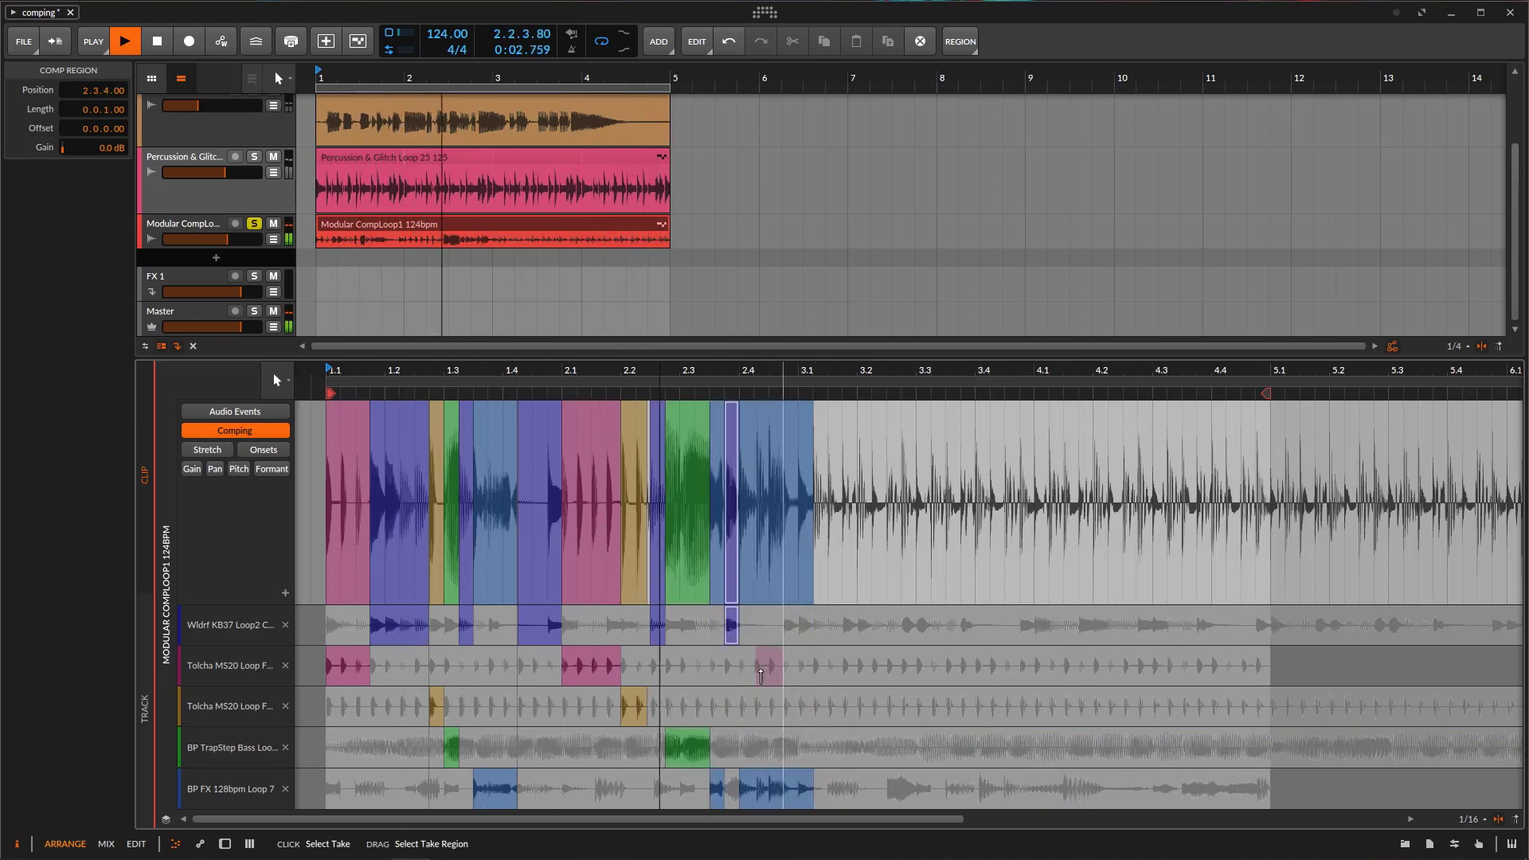
left_click_drag(757, 666, 988, 706)
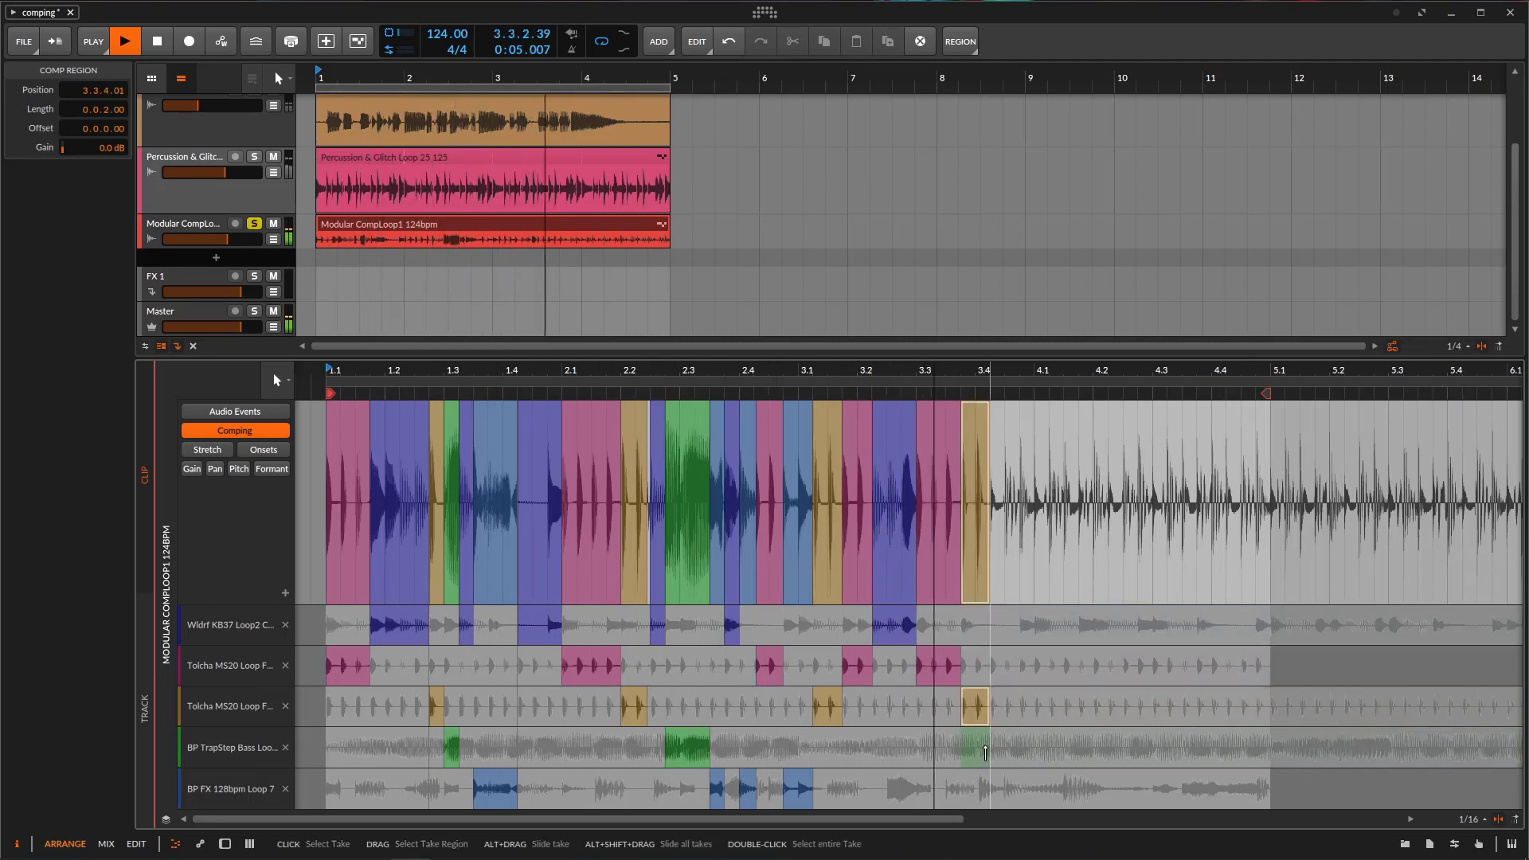
left_click(1026, 746)
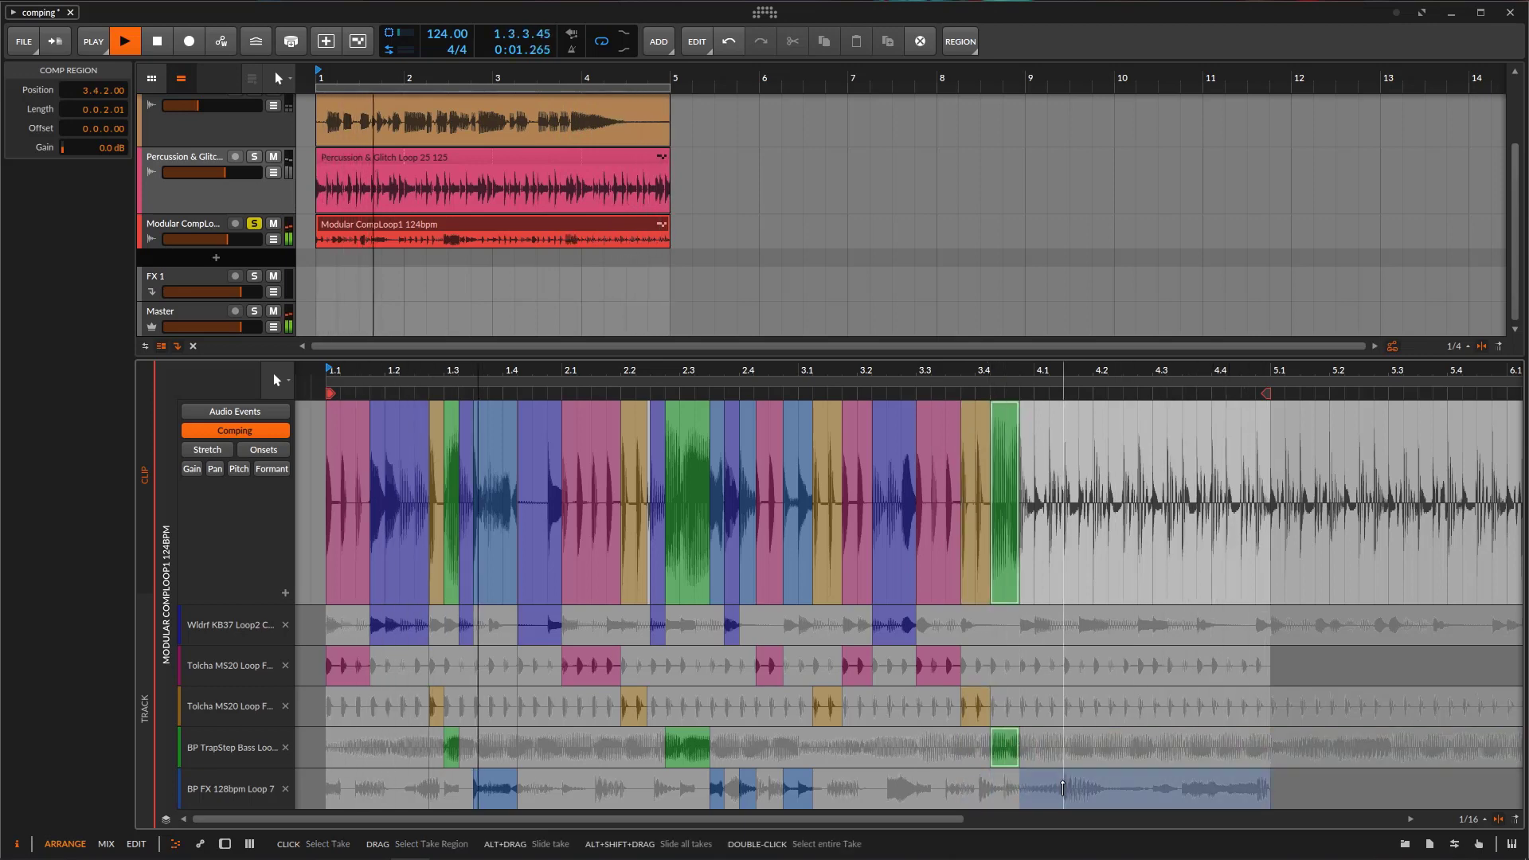
Step: Comp BP FX from 4.1.3 for three sixteenths, and fill the gap before it with one-sixteenth slices of both Tolcha takes and Wldrf KB37
left_click_drag(1064, 788, 1107, 788)
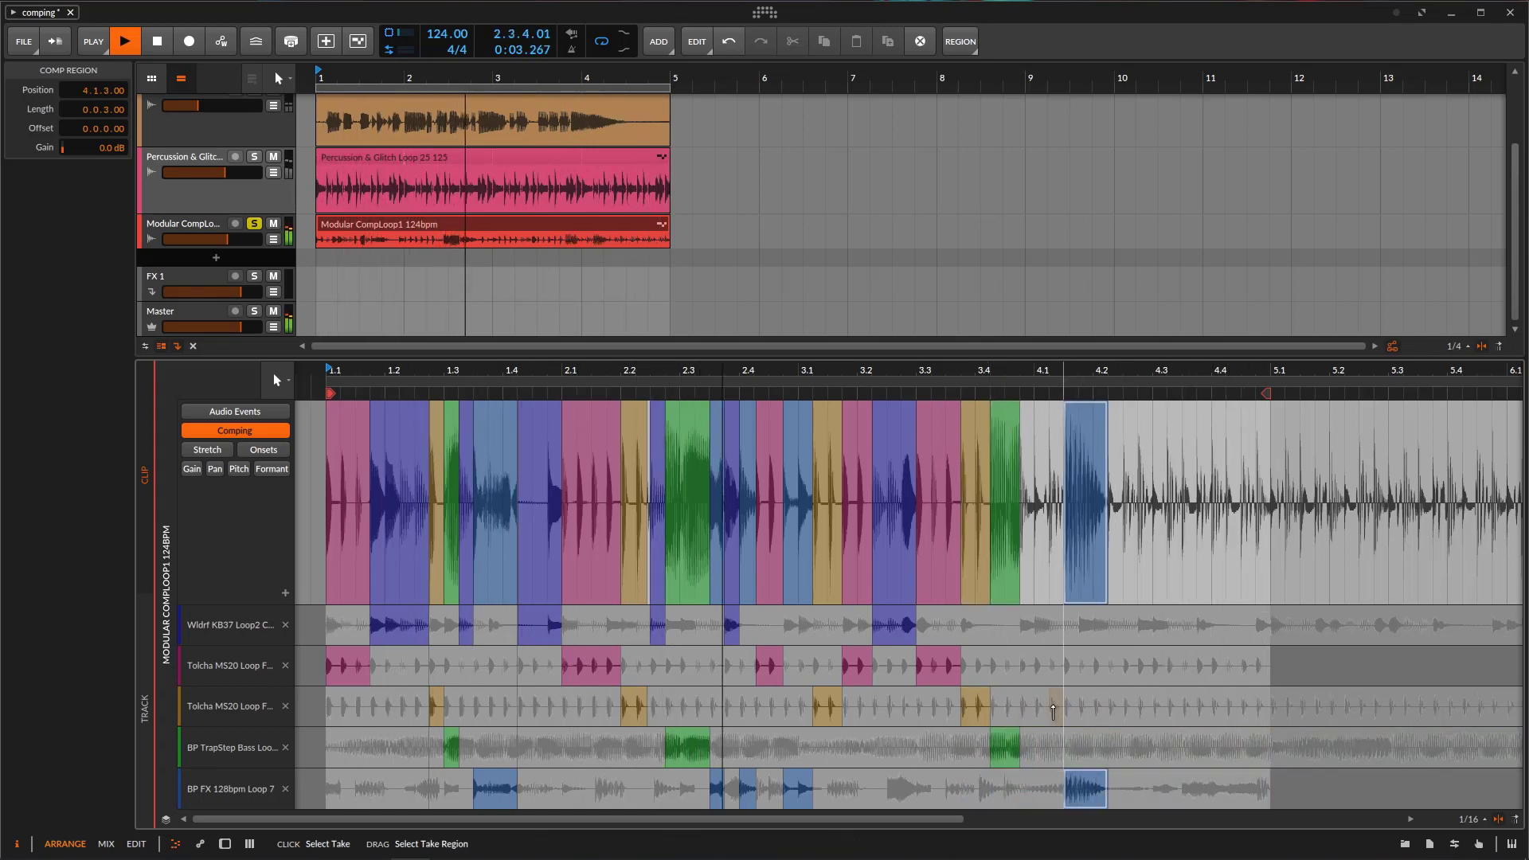
left_click(1053, 706)
left_click(1027, 665)
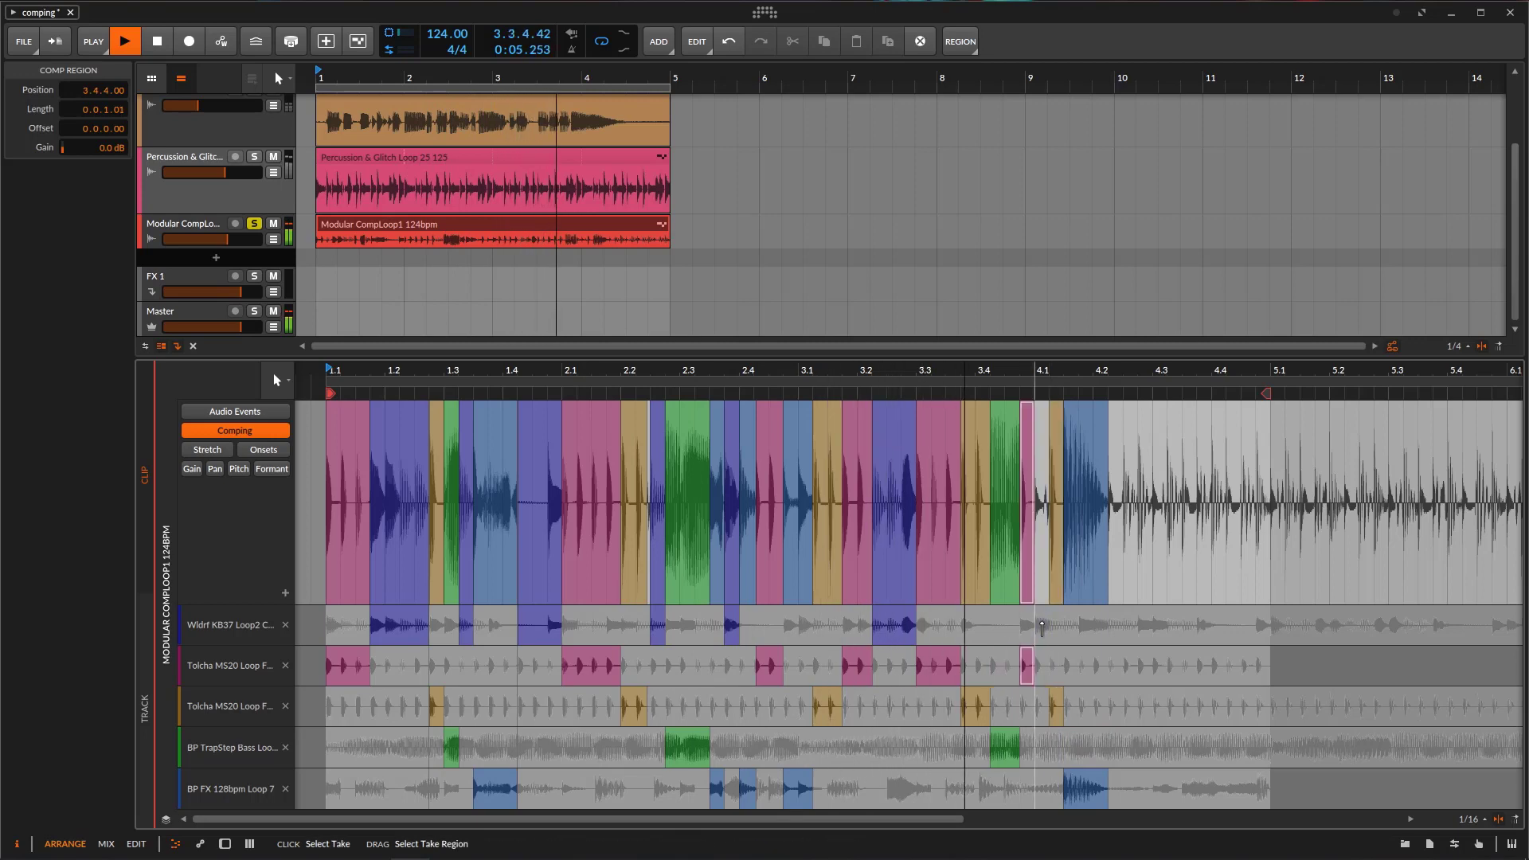
left_click(1041, 626)
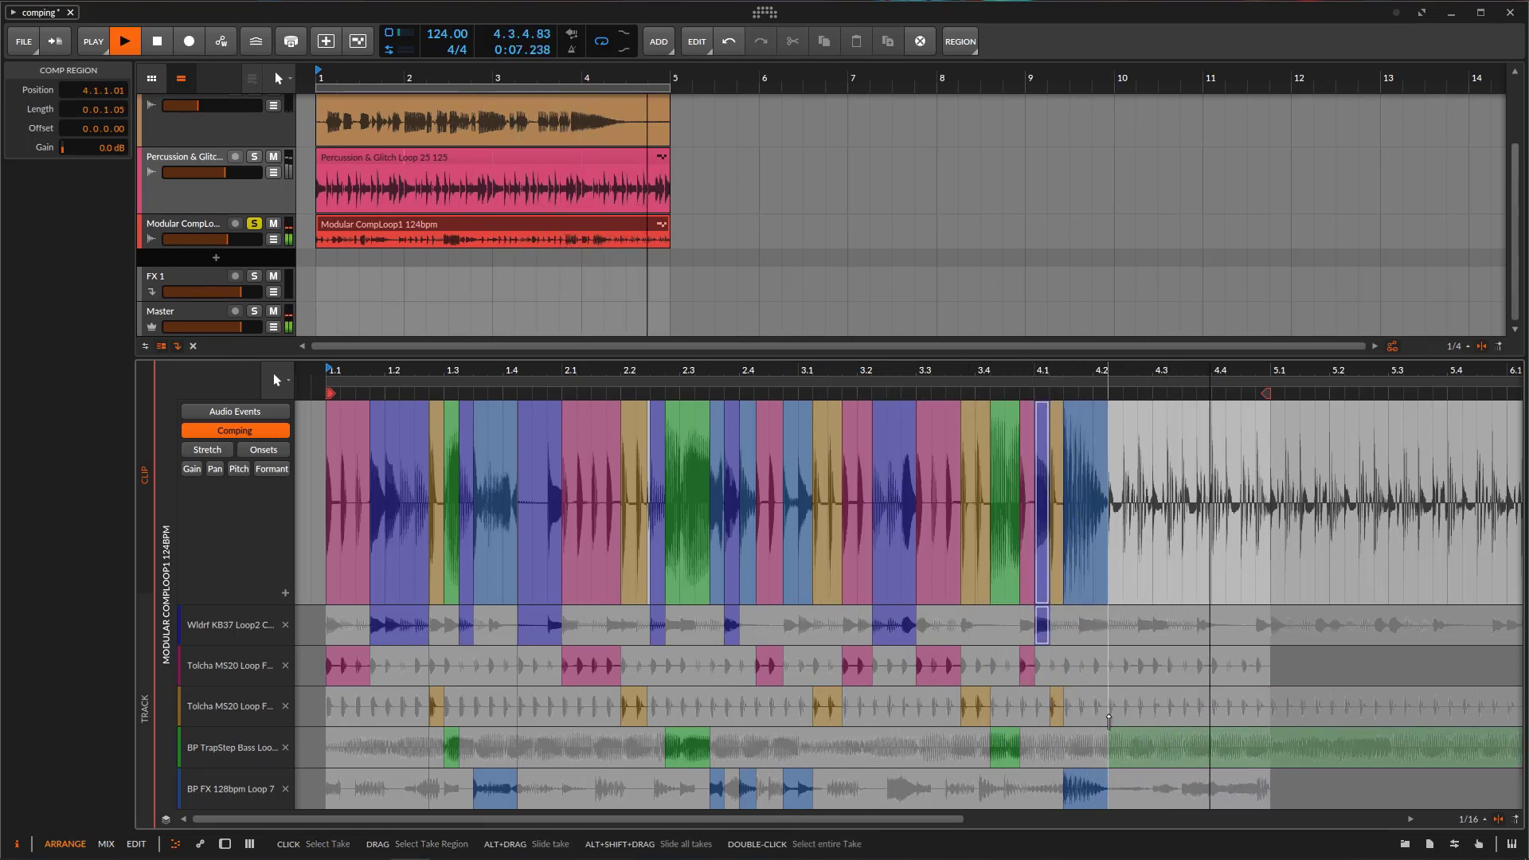
Step: Complete the comp from 4.2.2 to 5.1 with Tolcha FX 02, Wldrf KB37, BP TrapStep Bass and BP FX regions
left_click_drag(1108, 706, 1141, 661)
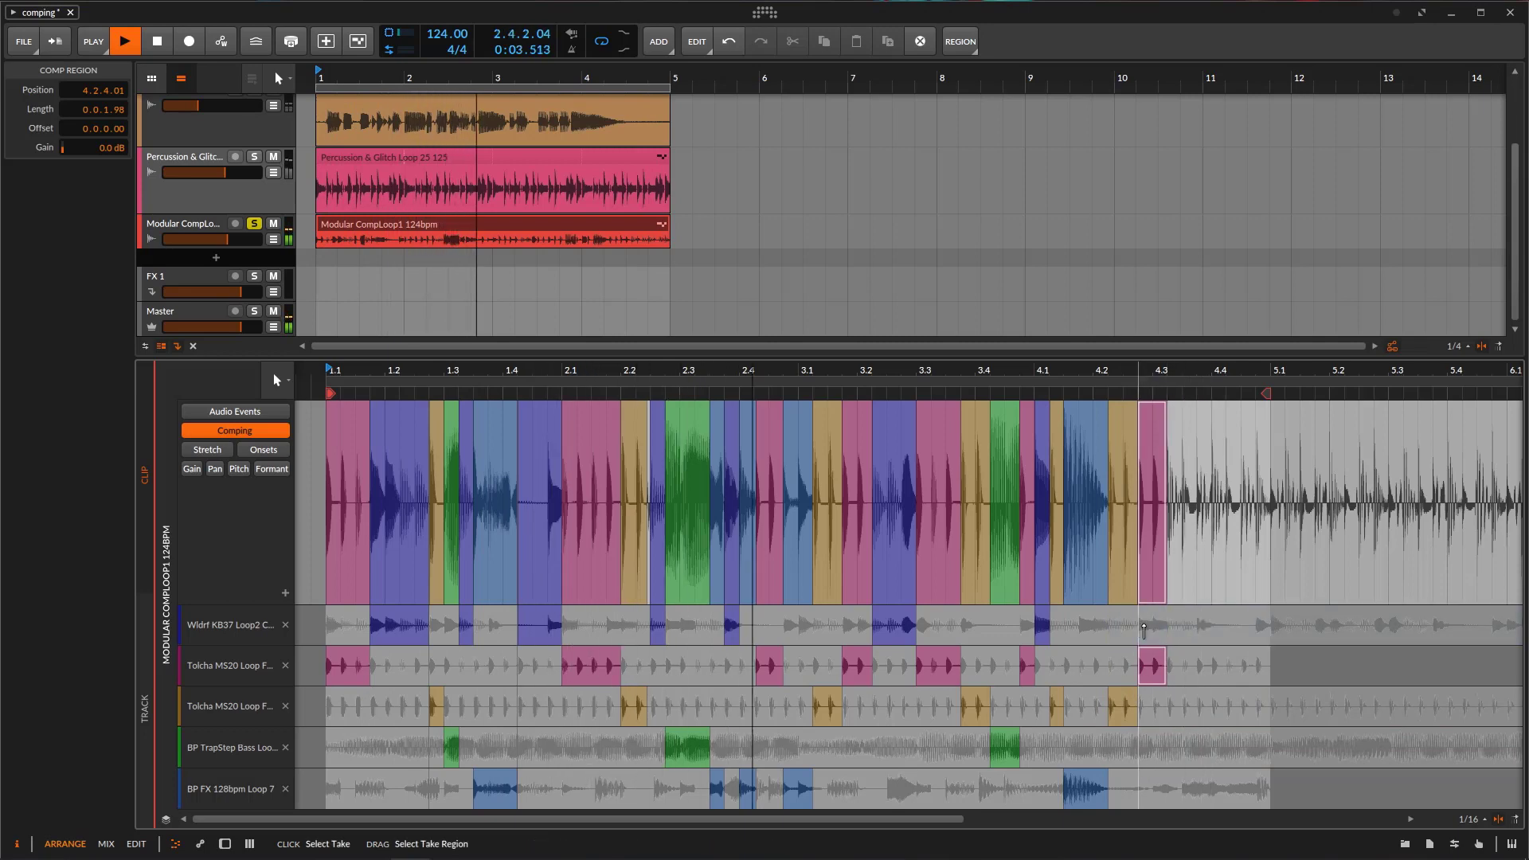
left_click(1144, 630)
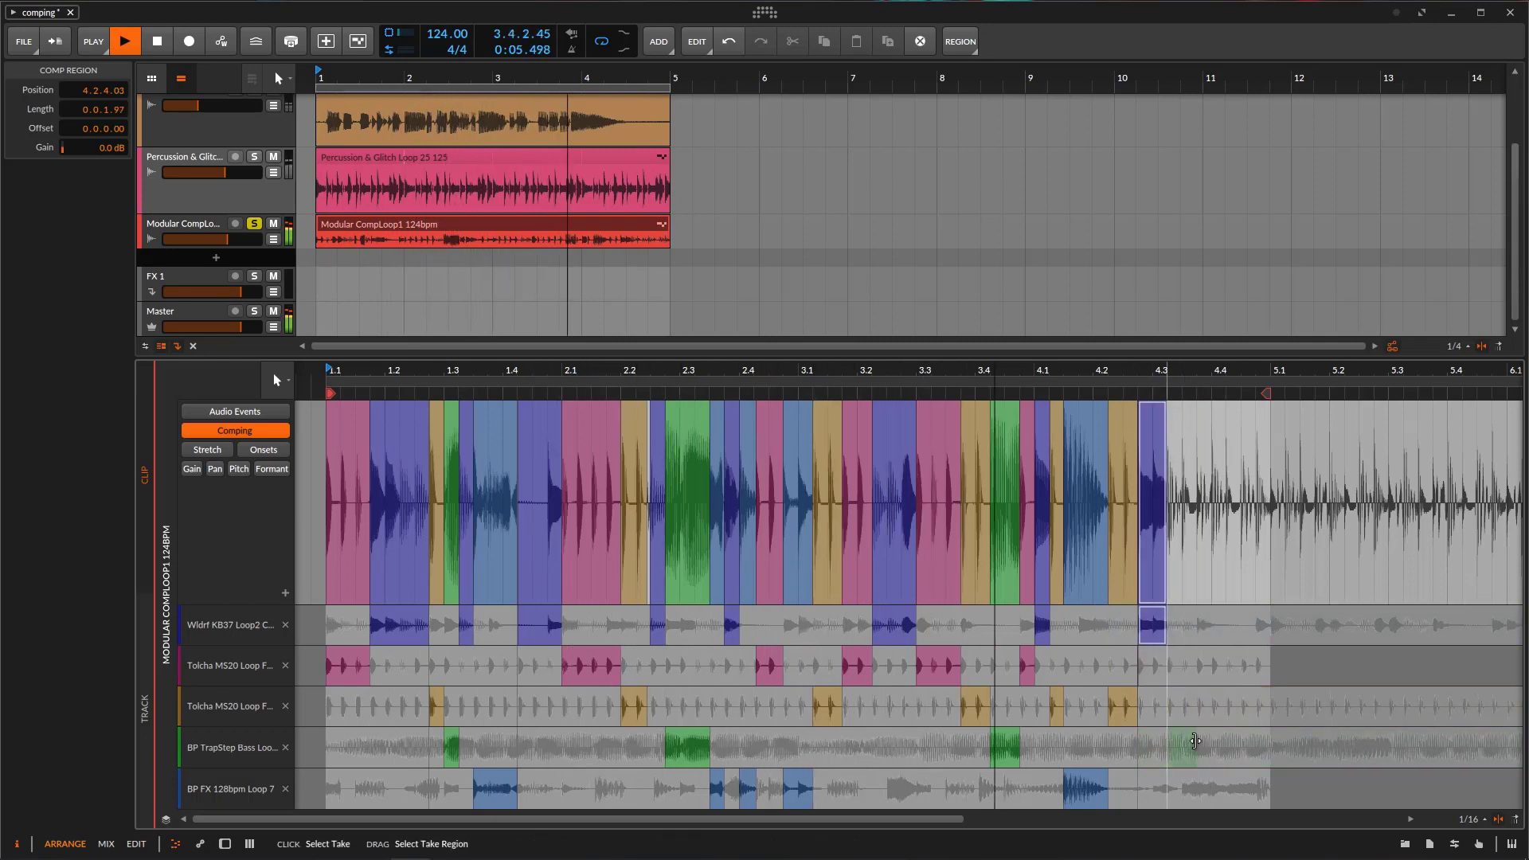
left_click_drag(1194, 740, 1211, 788)
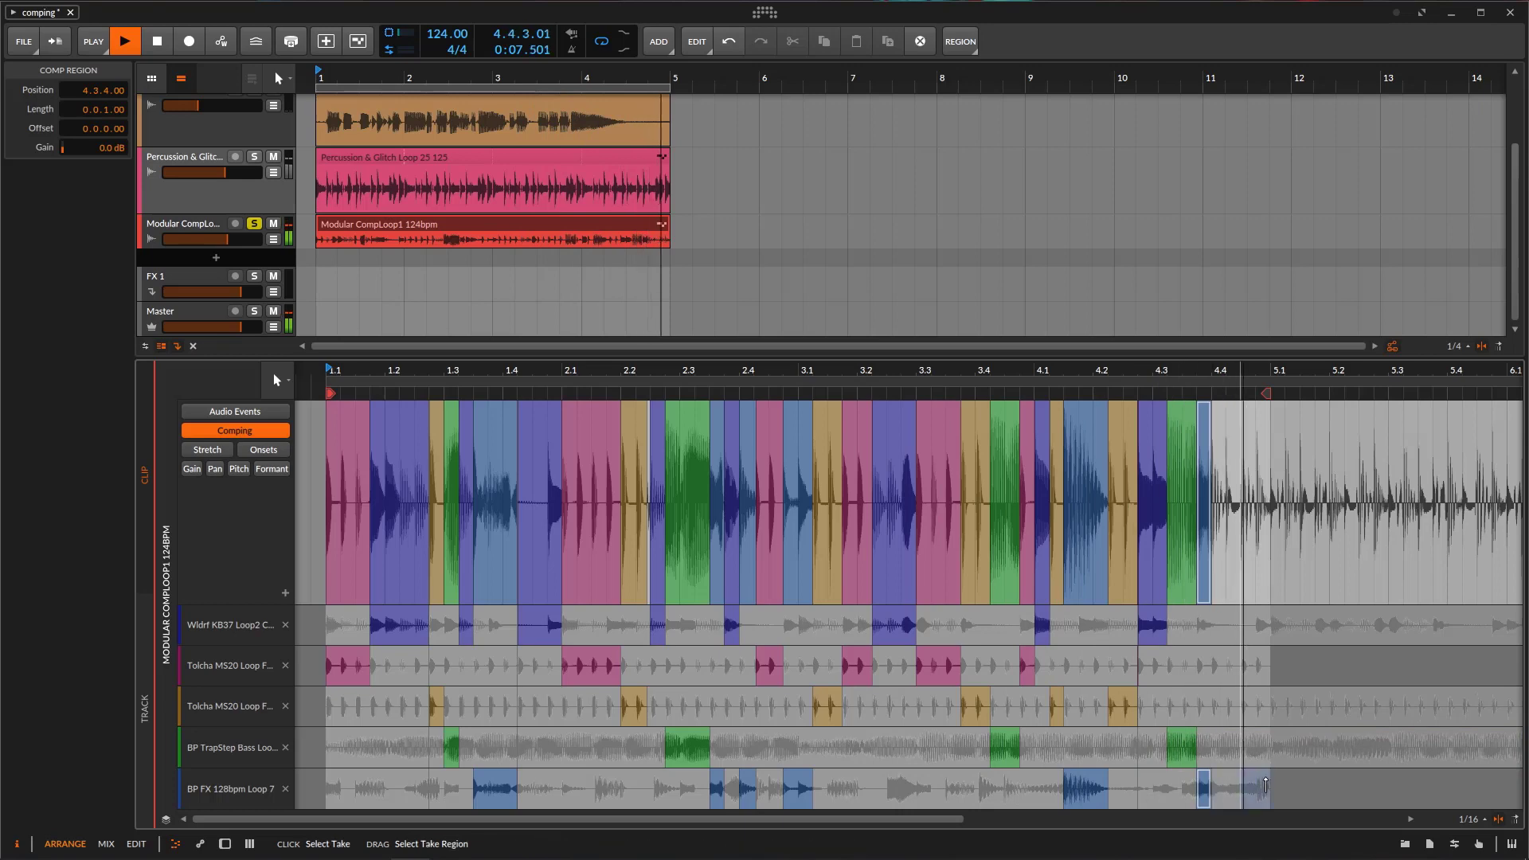
left_click(1266, 785)
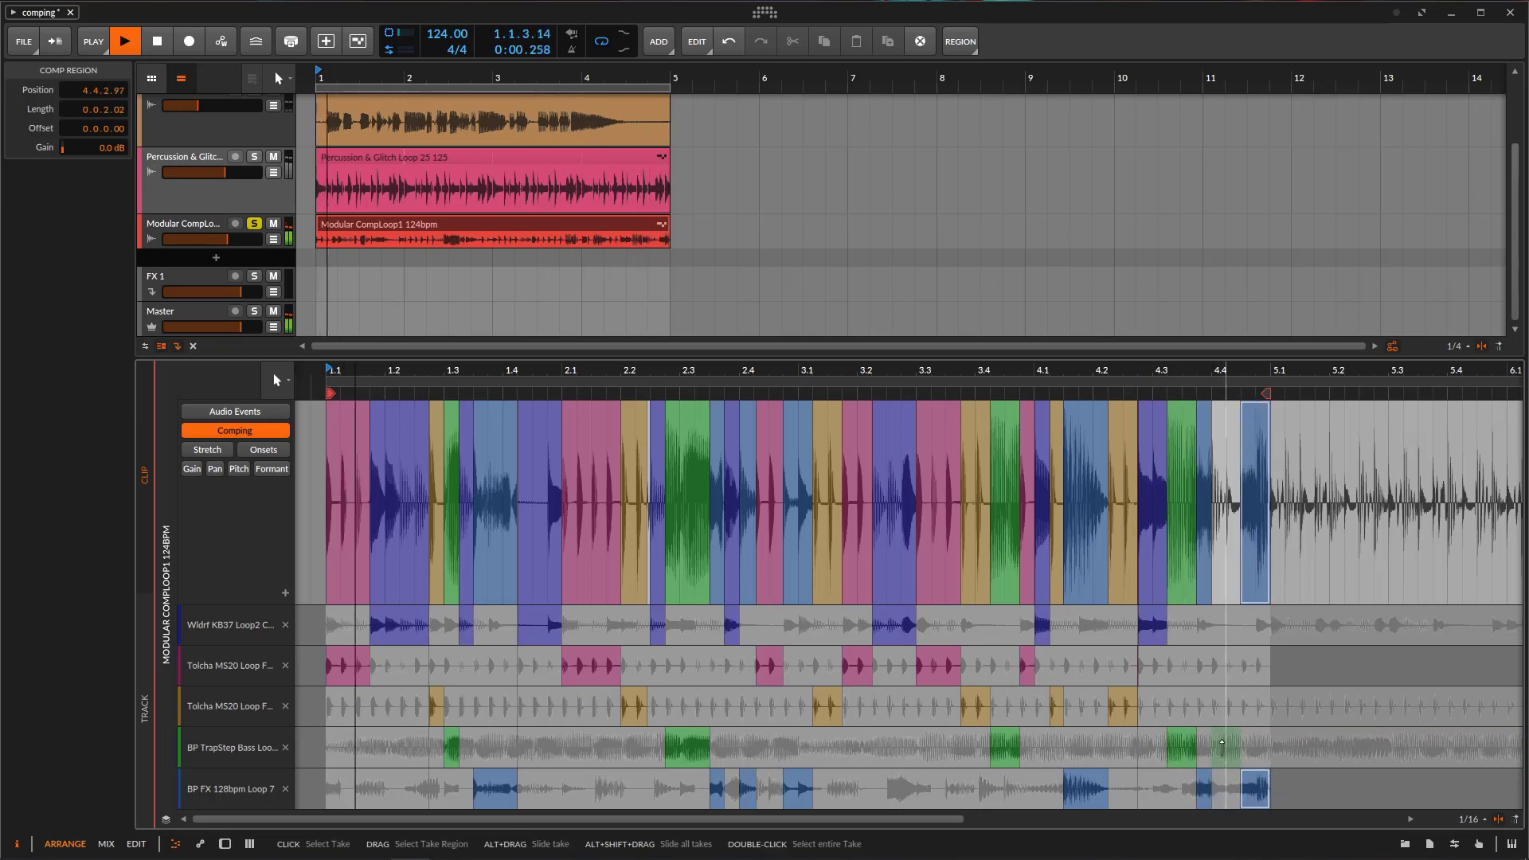
left_click(1238, 709)
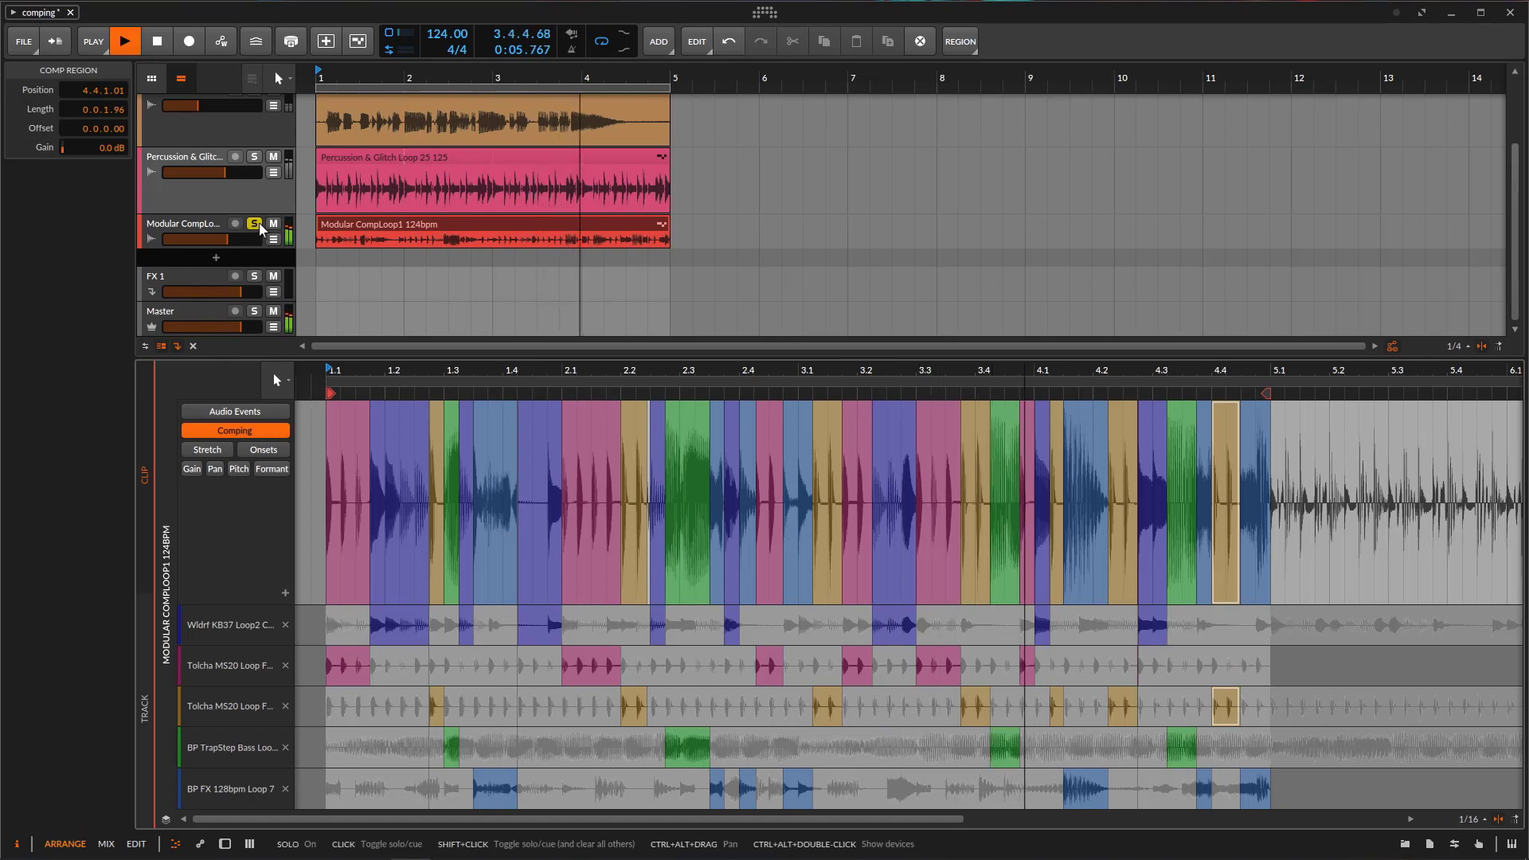
Step: Unsolo and lower the Modular CompLoop1 track to about -17.5 dB, reduce the percussion to about -16.3 dB, and raise the guitar volume
left_click_drag(227, 239, 213, 239)
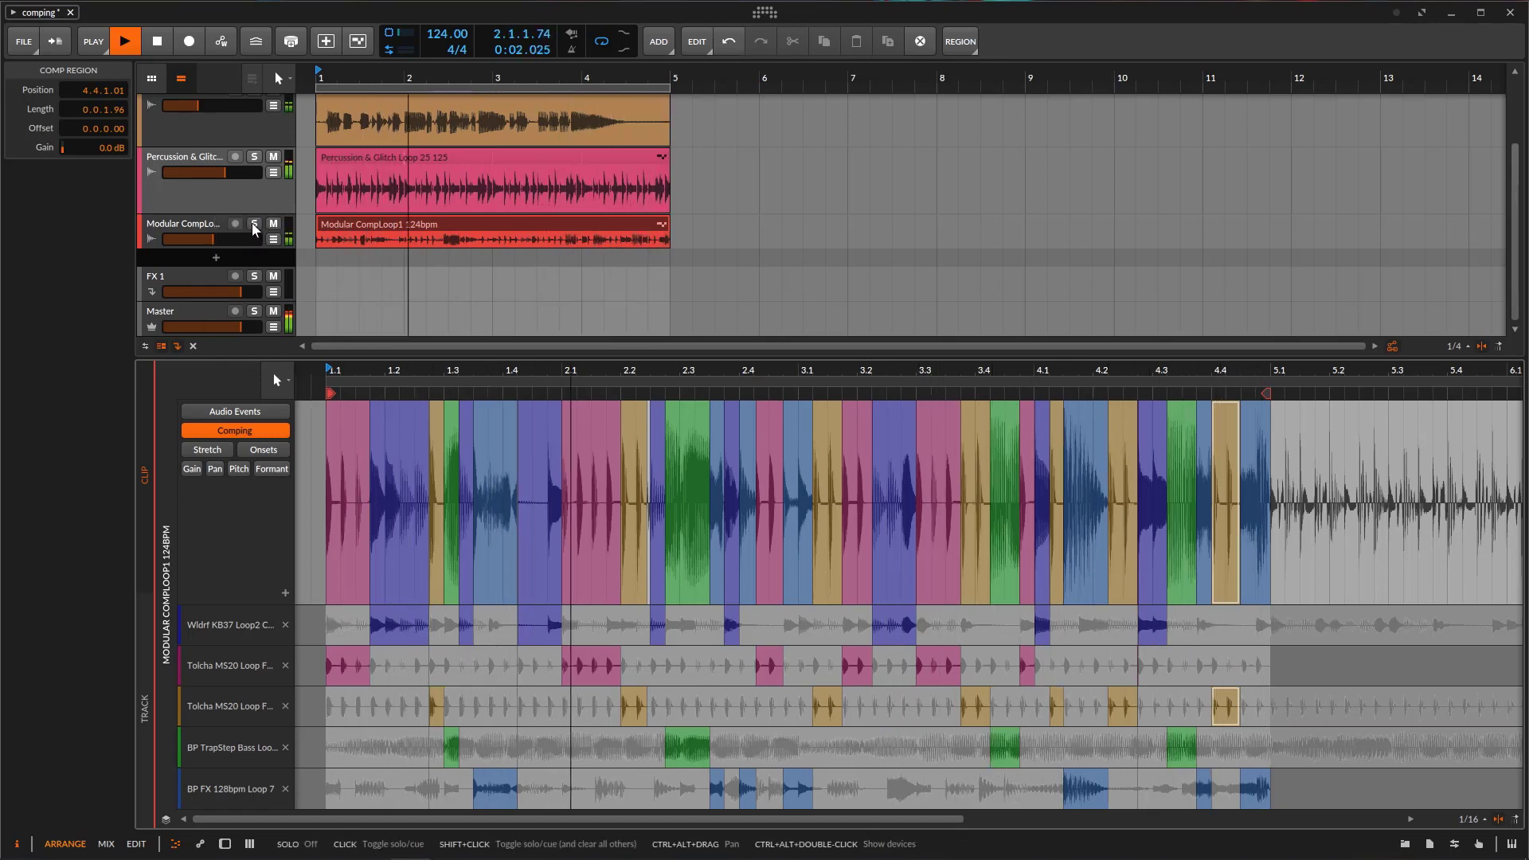
scroll(254, 230, "up", 3)
left_click_drag(663, 395, 664, 551)
left_click_drag(226, 255, 207, 255)
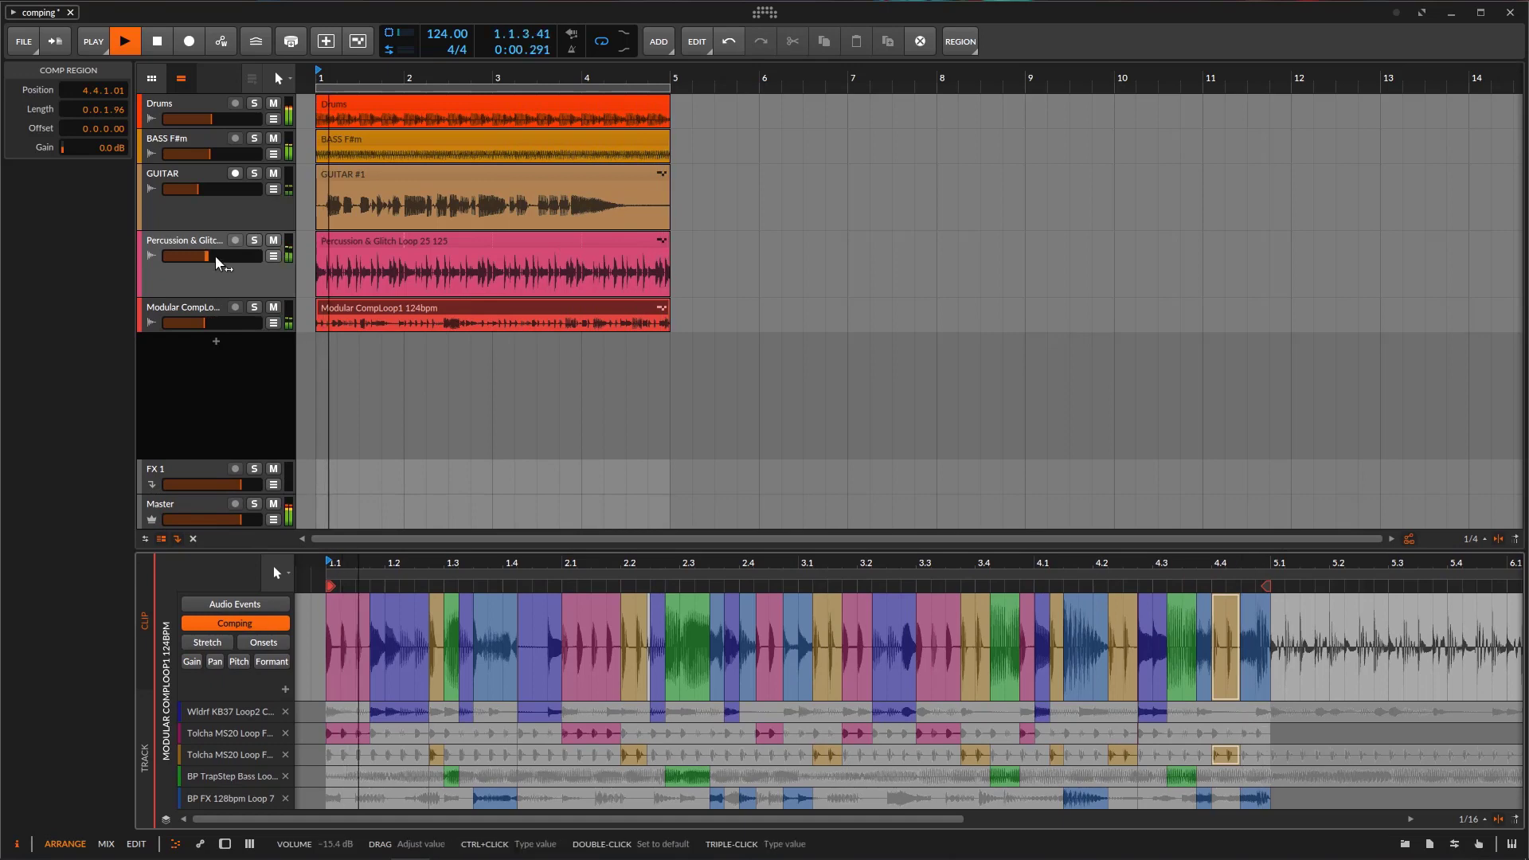
left_click_drag(197, 189, 210, 188)
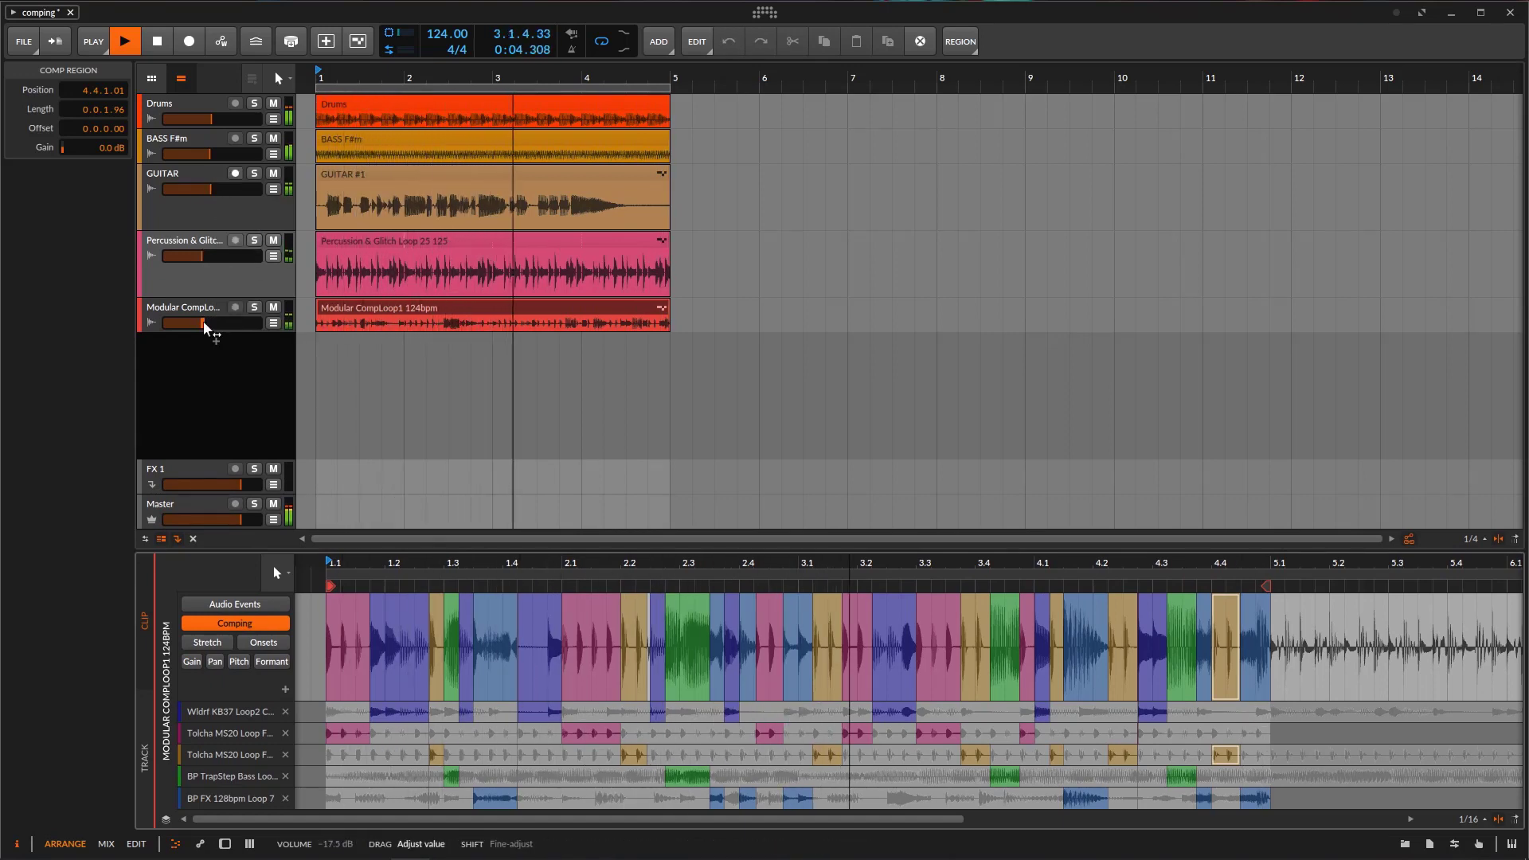
Step: Audition the full mix with all comped tracks, stop playback, and select the Percussion & Glitch track
left_click(125, 40)
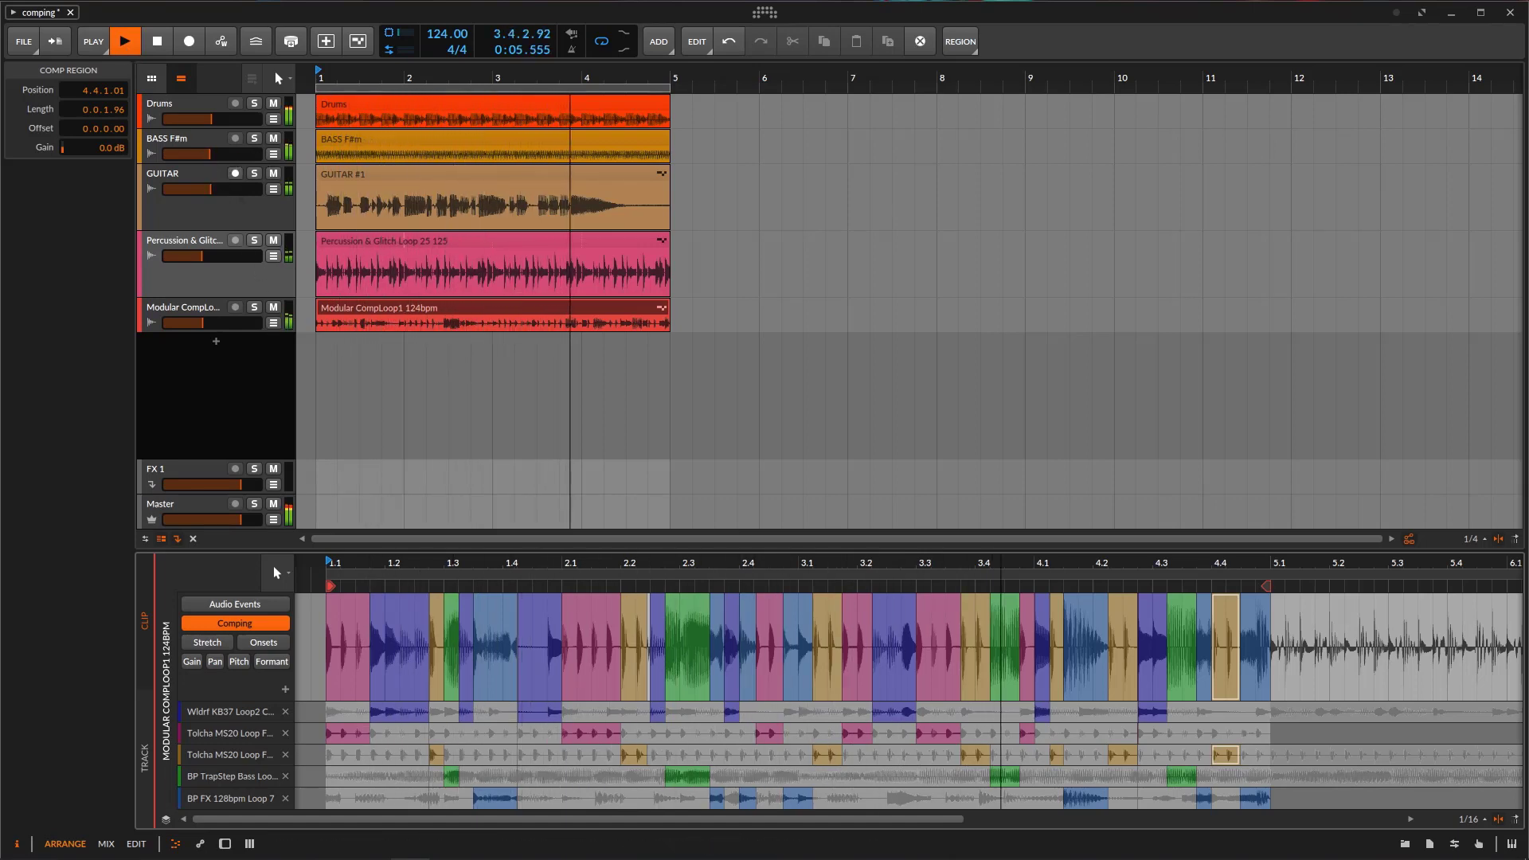
left_click(158, 46)
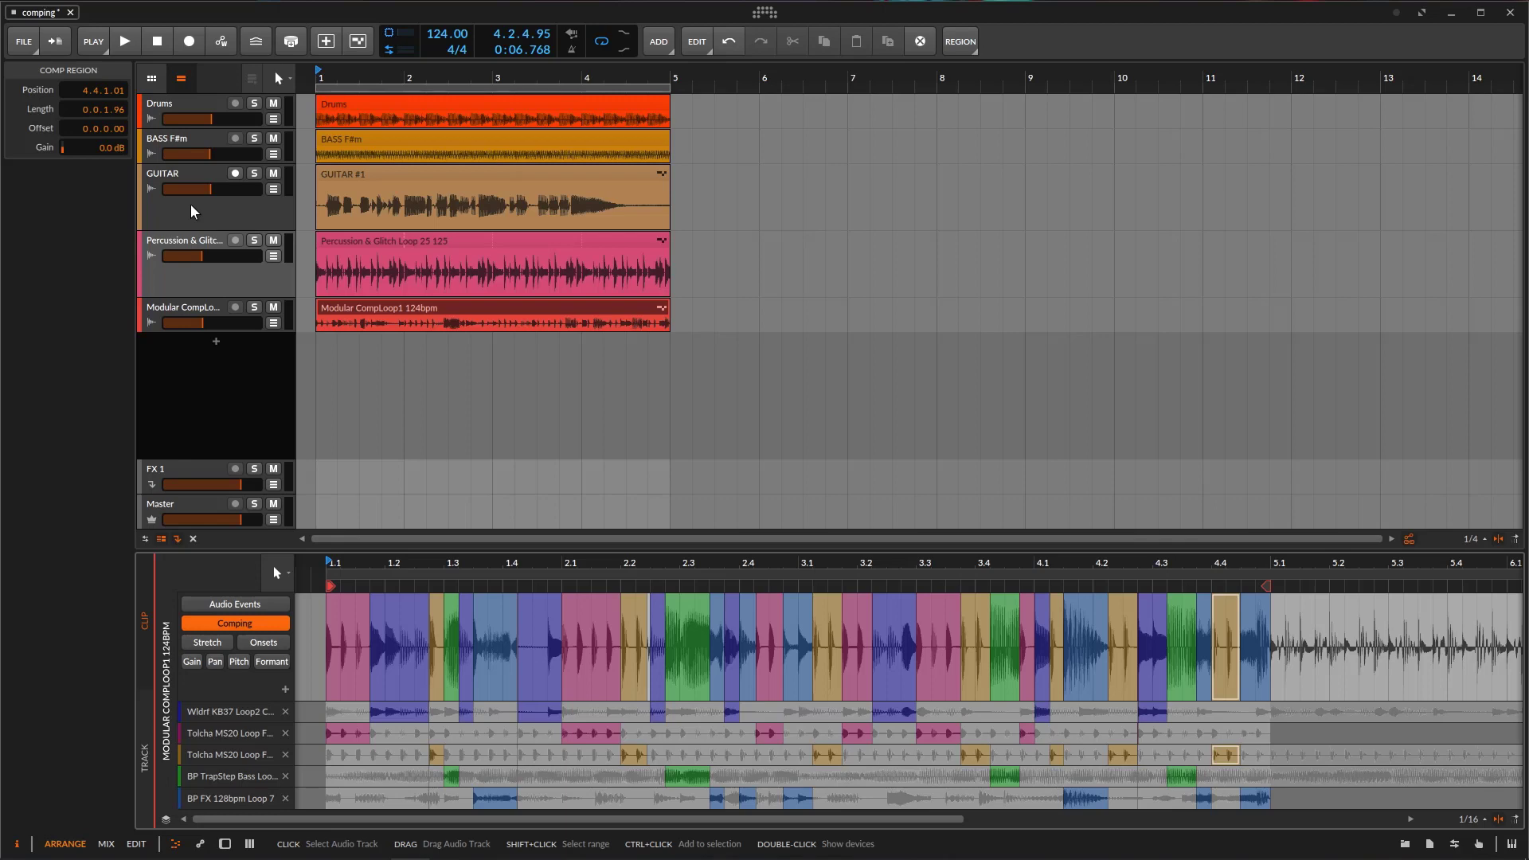
left_click(191, 274)
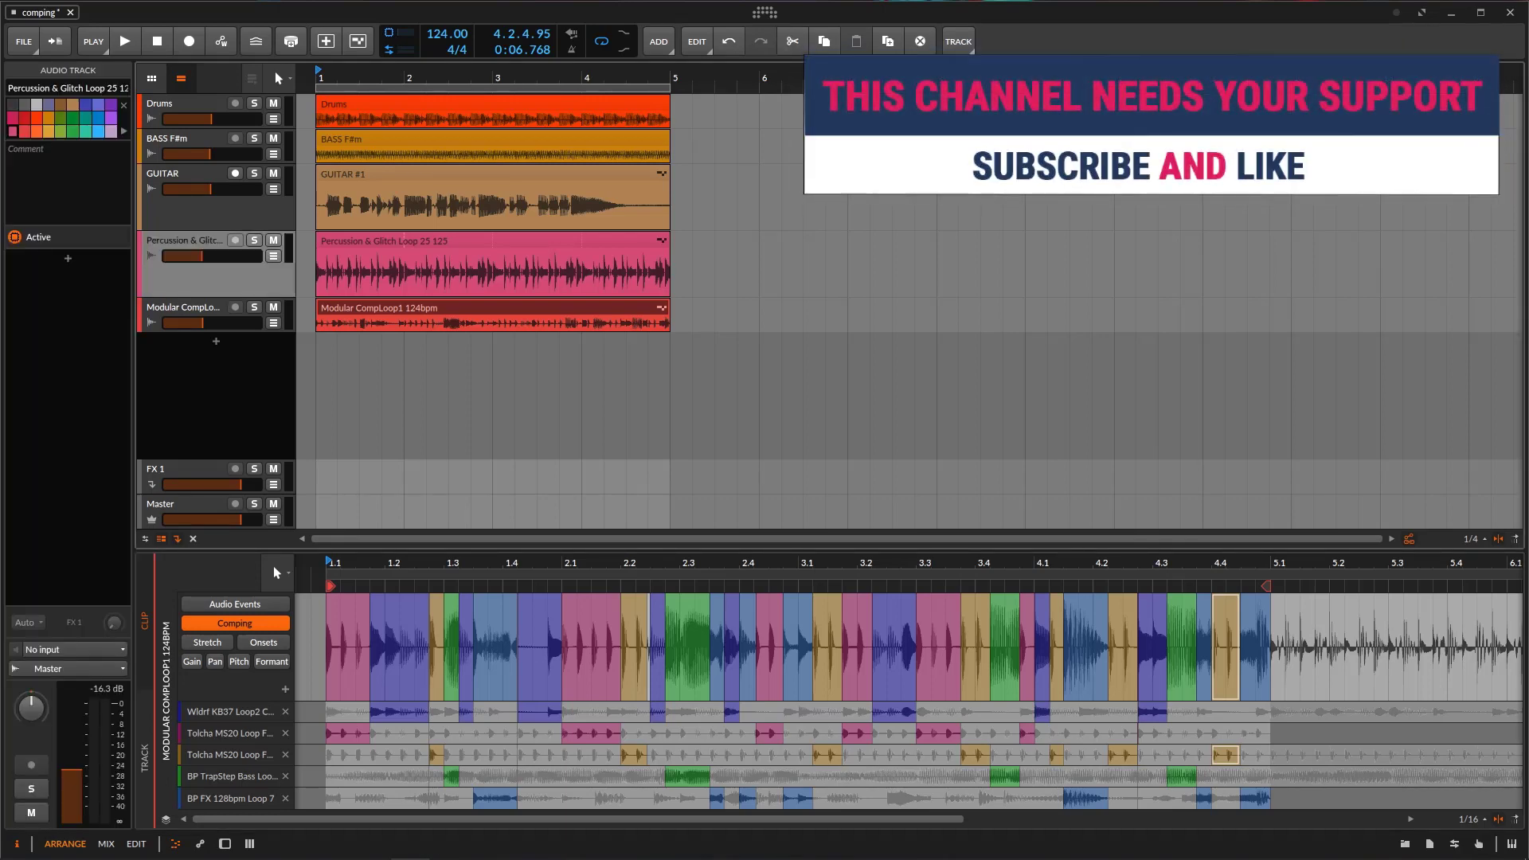